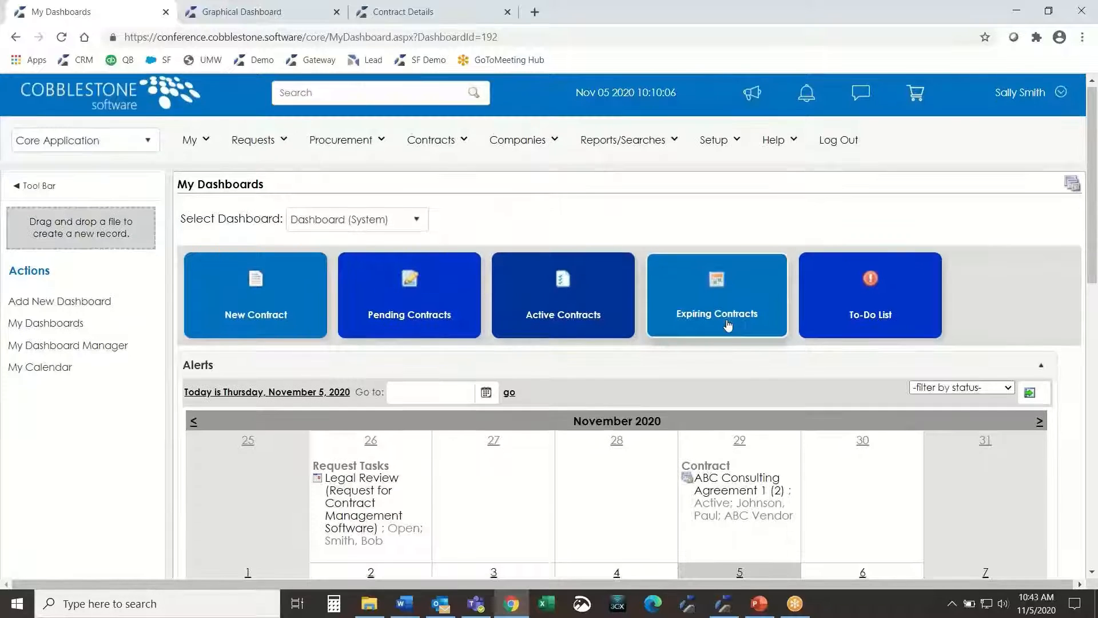
# Step: Look over the system dashboard's contract shortcut tiles and its November 2020 alerts calendar
pyautogui.scroll(-3, 724, 317)
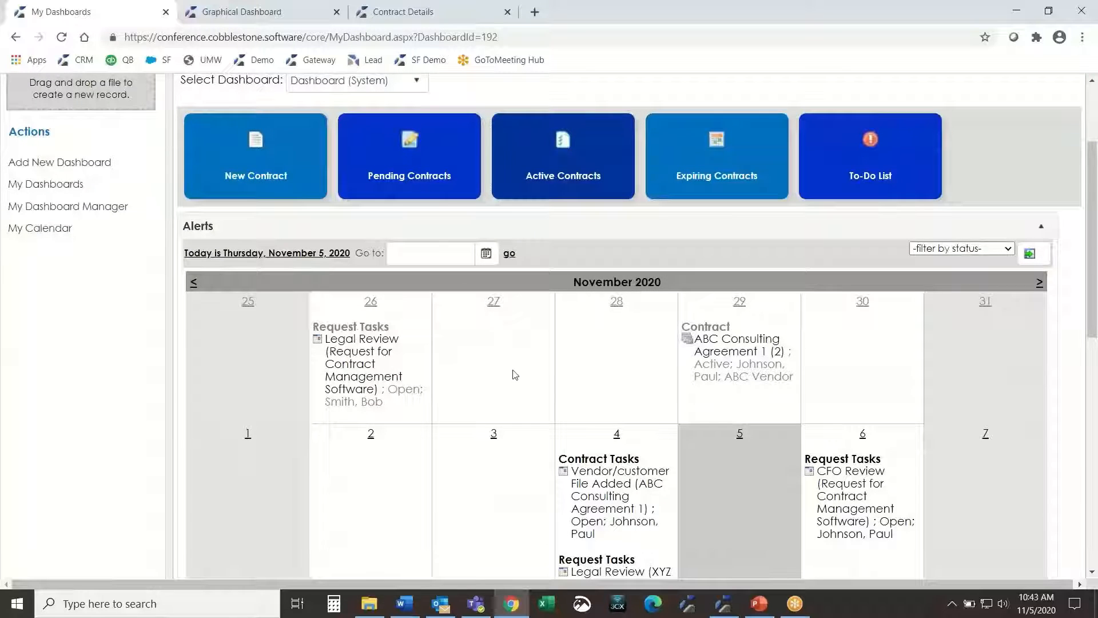
pyautogui.scroll(1, 527, 420)
pyautogui.scroll(1, 528, 420)
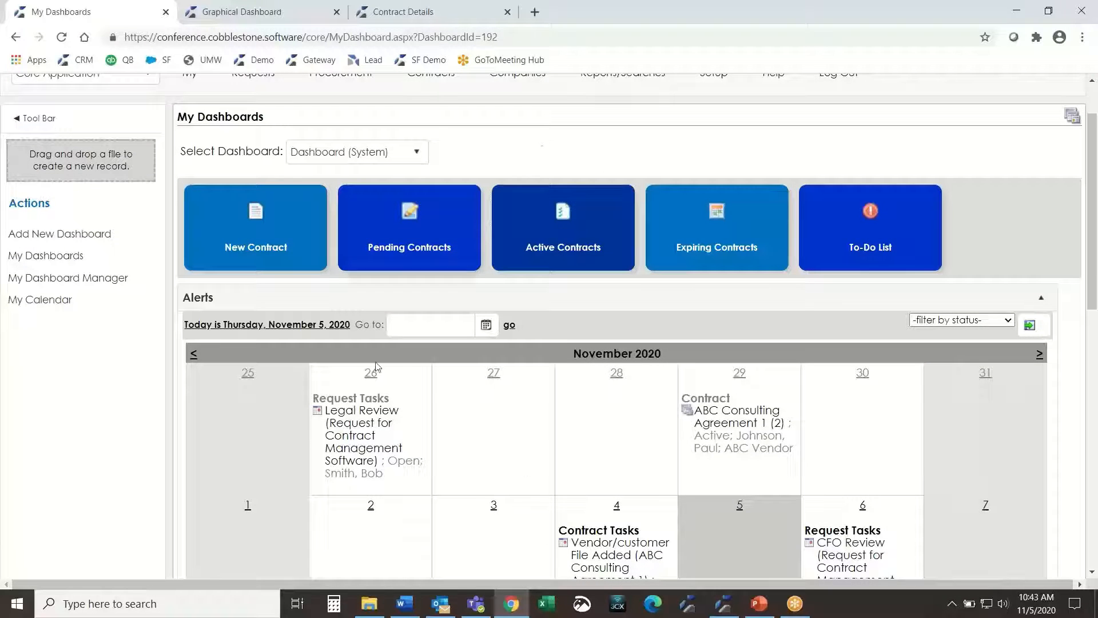
pyautogui.scroll(2, 592, 161)
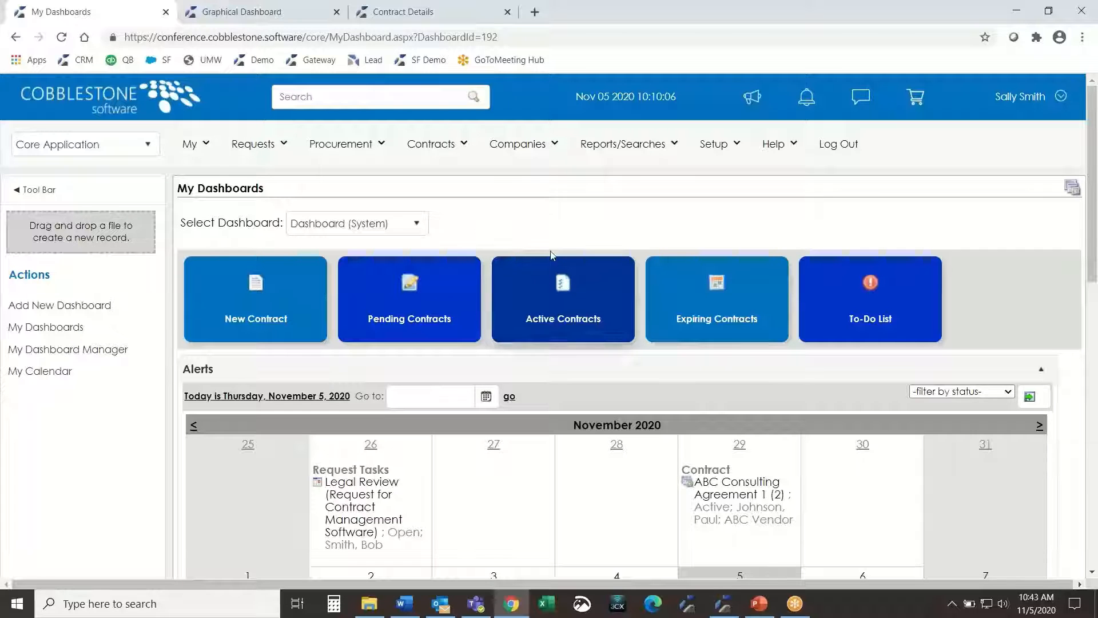
pyautogui.scroll(-3, 551, 243)
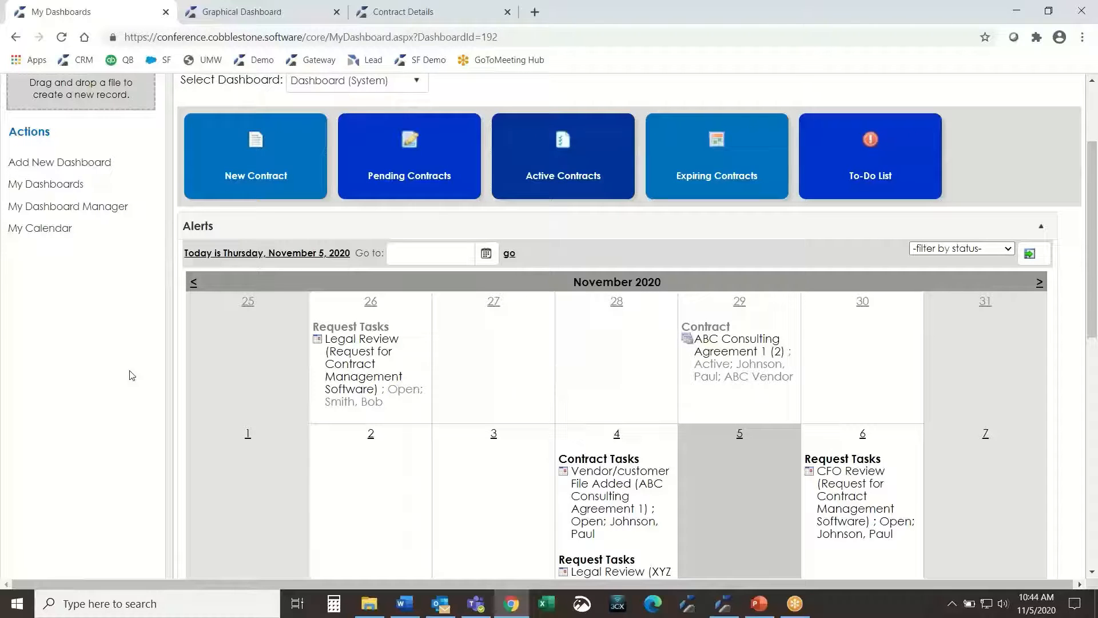
pyautogui.scroll(1, 111, 371)
pyautogui.scroll(-1, 112, 360)
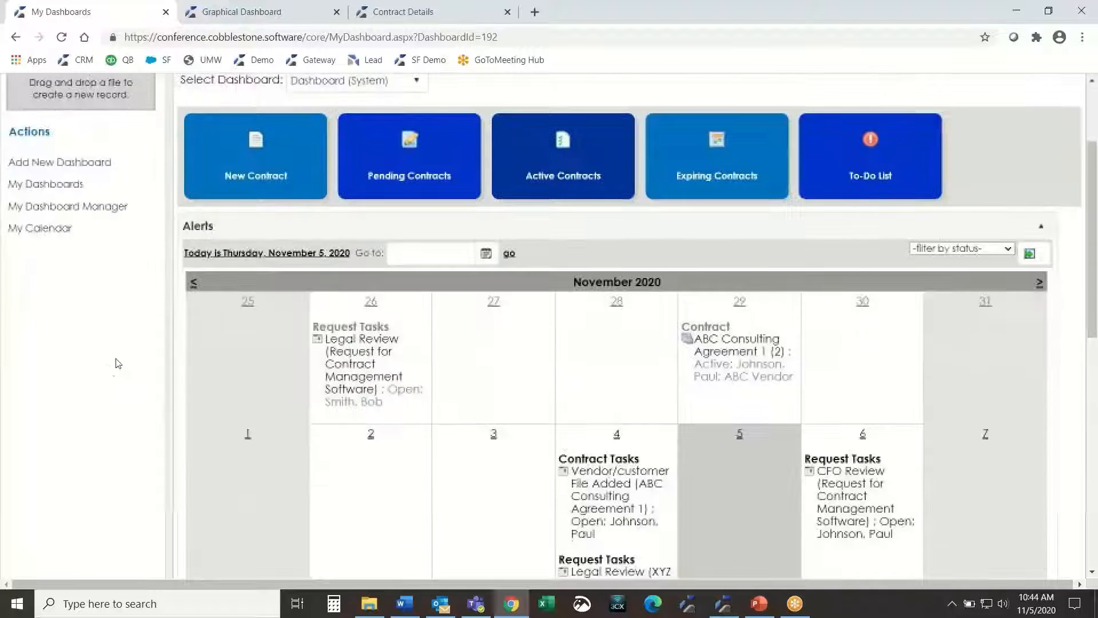
pyautogui.scroll(-2, 220, 342)
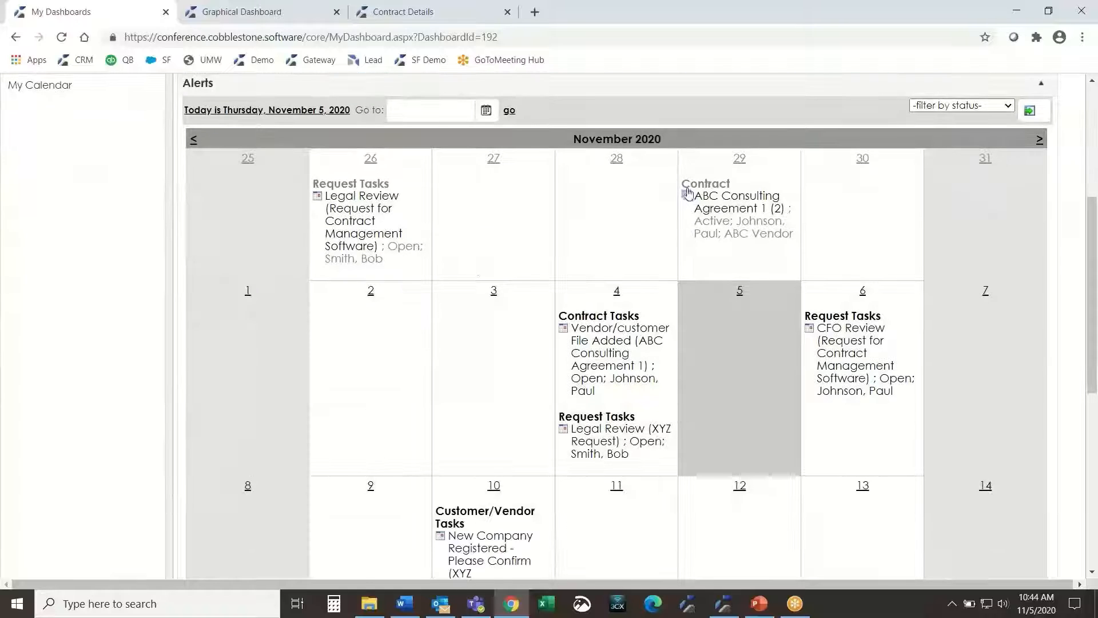
# Step: Examine the calendar's contract entry on October 29 and the task entries on November 4 and 6
pyautogui.moveTo(698, 173); pyautogui.dragTo(793, 237)
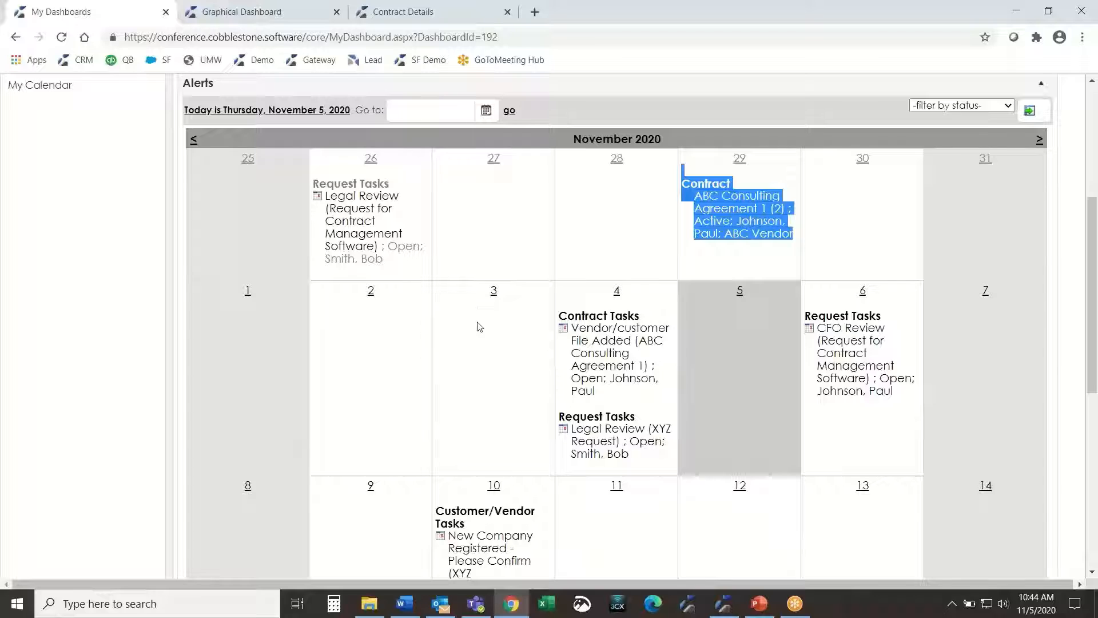
pyautogui.moveTo(561, 300); pyautogui.dragTo(654, 394)
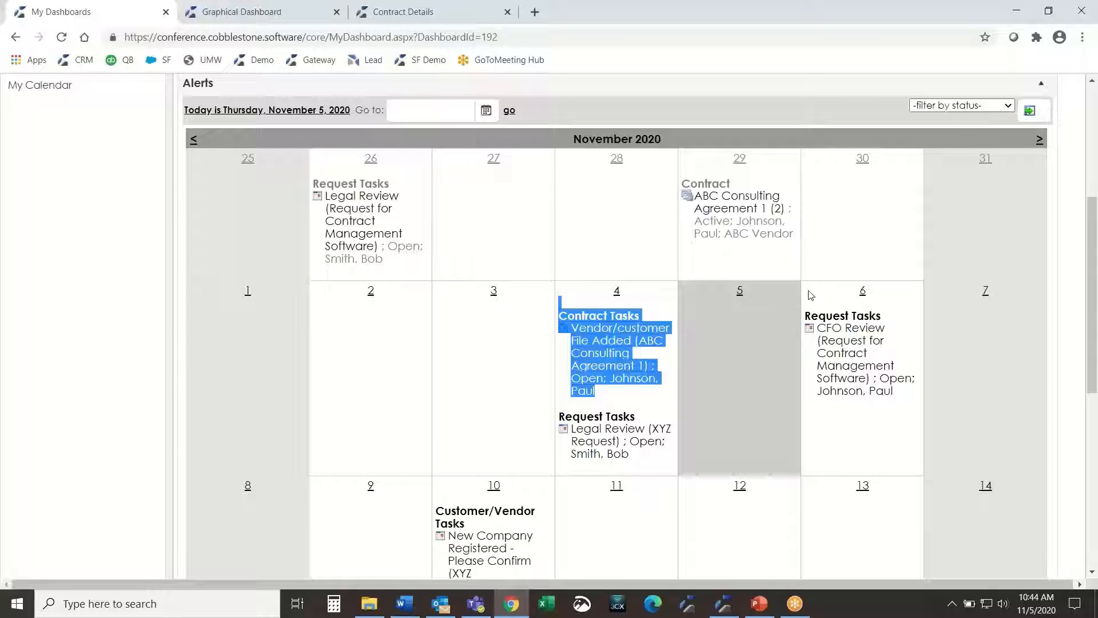
pyautogui.moveTo(819, 298); pyautogui.dragTo(910, 407)
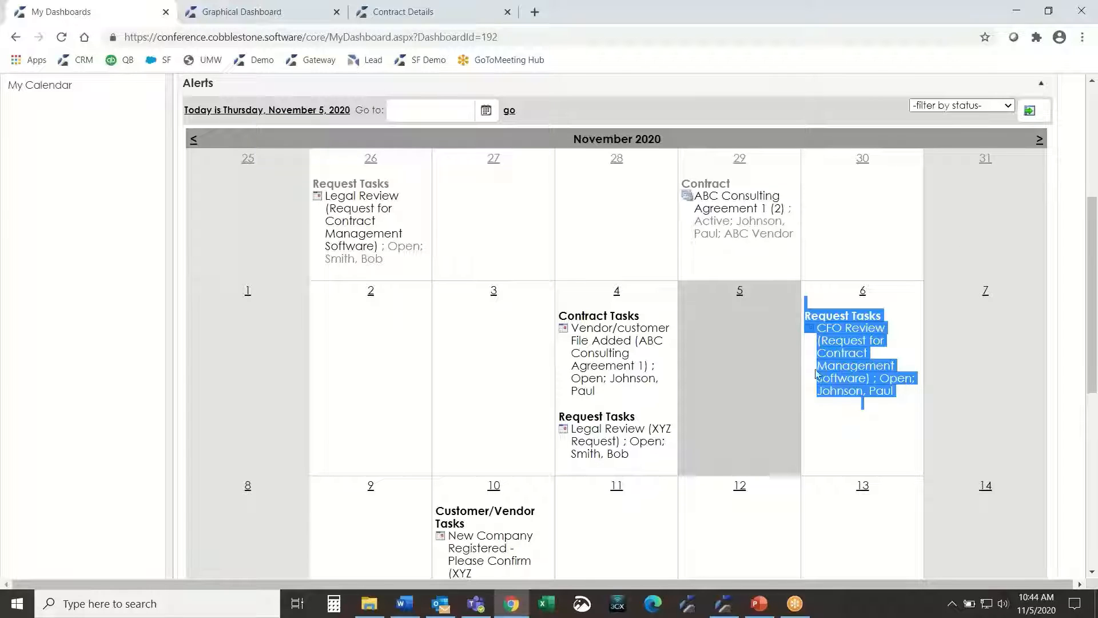
pyautogui.click(629, 214)
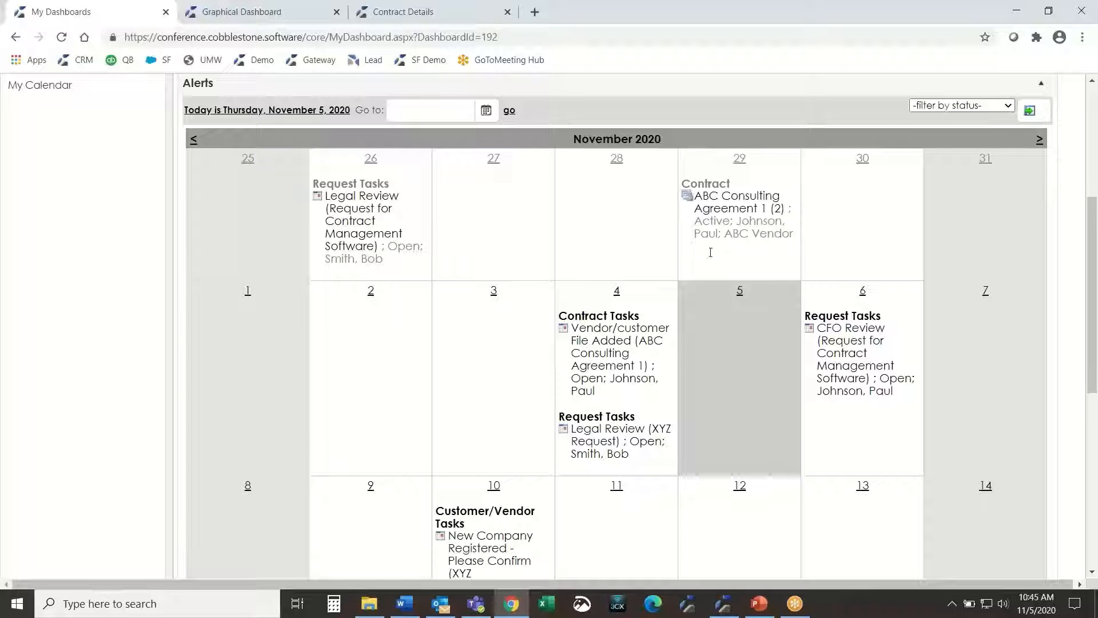
pyautogui.scroll(1, 573, 284)
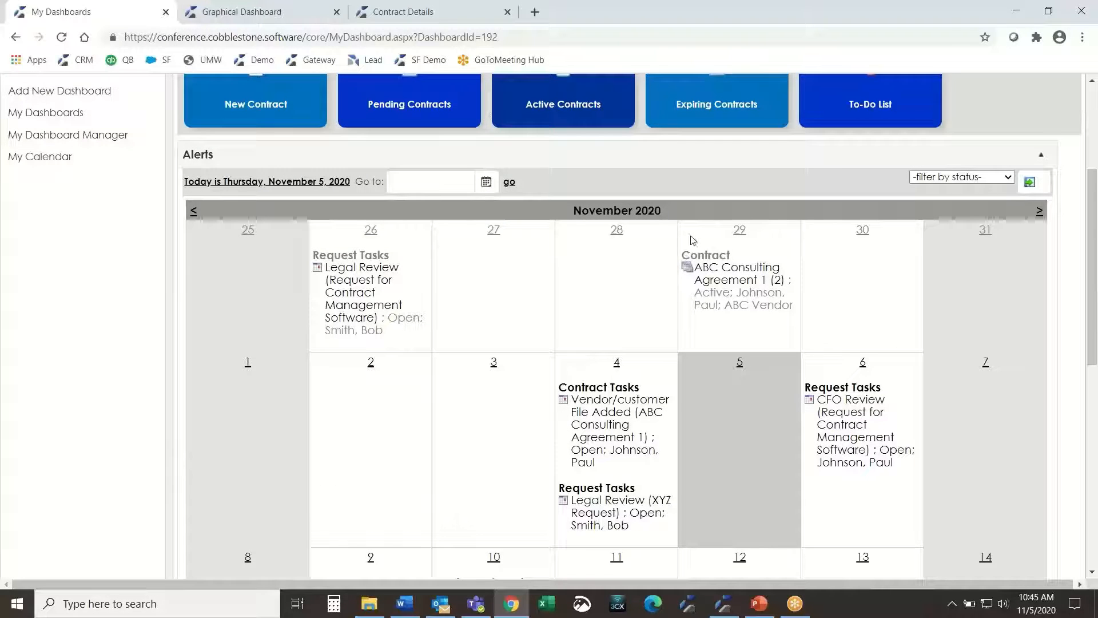
pyautogui.moveTo(684, 238); pyautogui.dragTo(782, 324)
pyautogui.scroll(1, 754, 430)
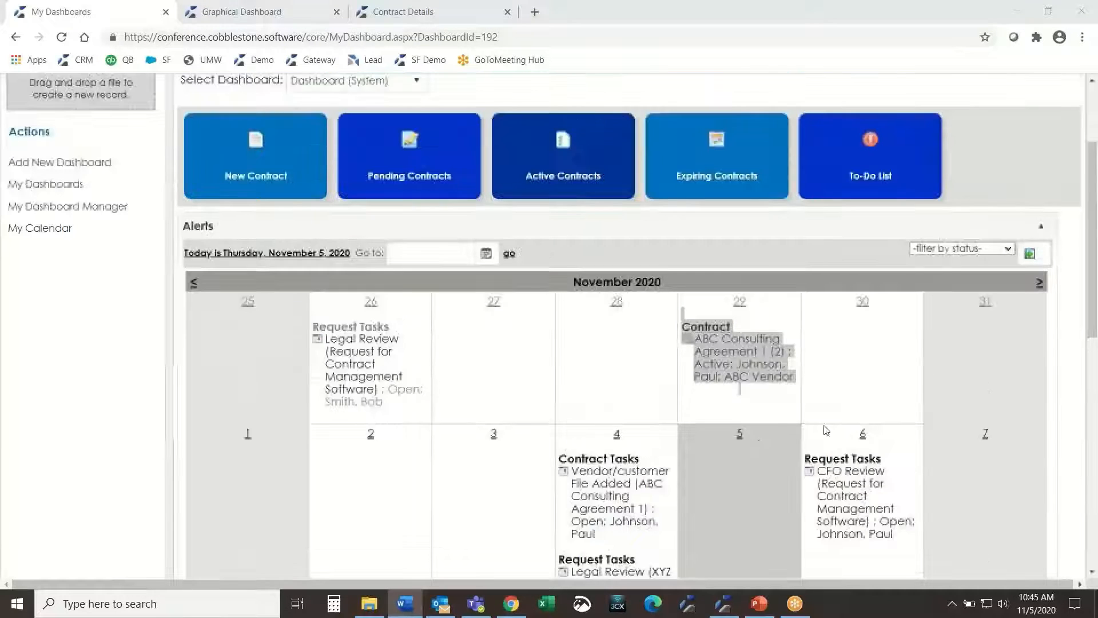
pyautogui.click(785, 393)
pyautogui.scroll(1, 812, 395)
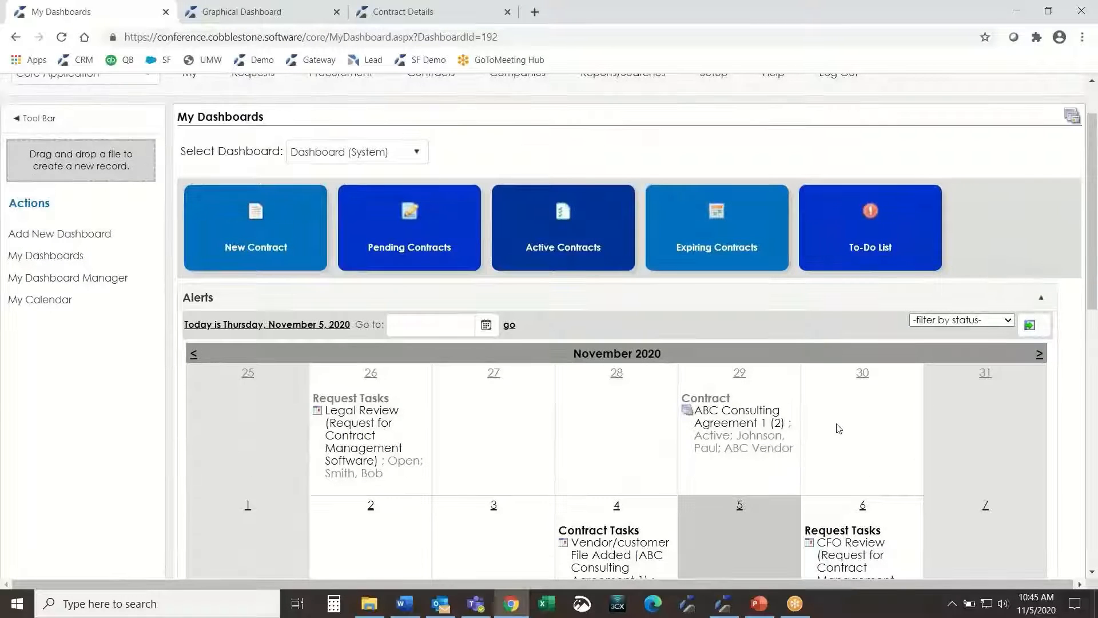
pyautogui.scroll(1, 838, 432)
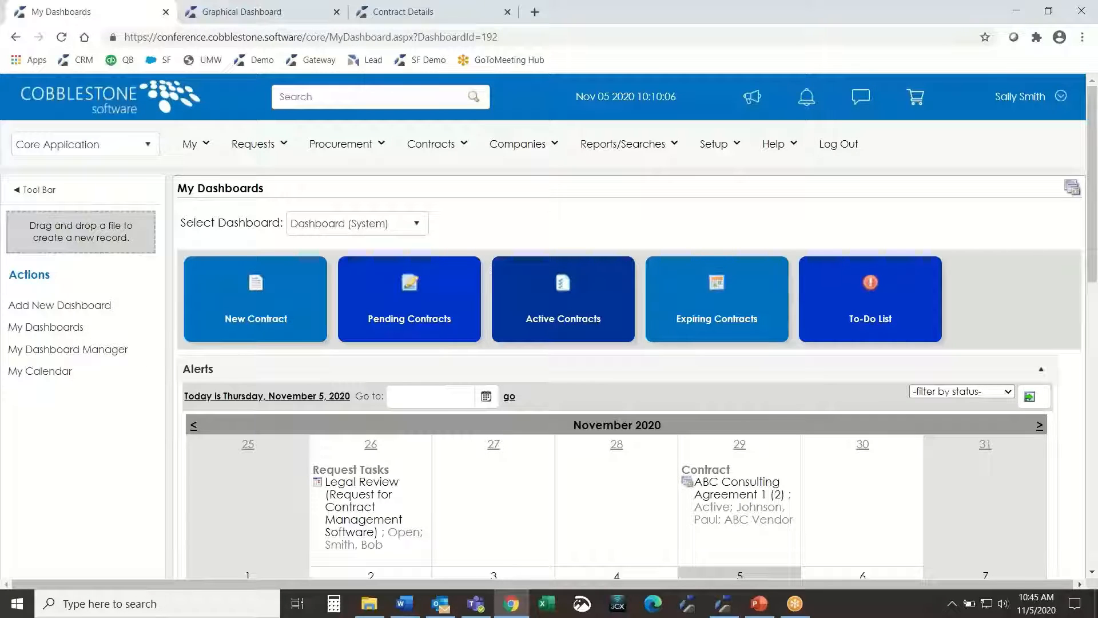
# Step: Check the alert notifications and view the Year Analysis graphical dashboard before returning to My Dashboards
pyautogui.click(809, 101)
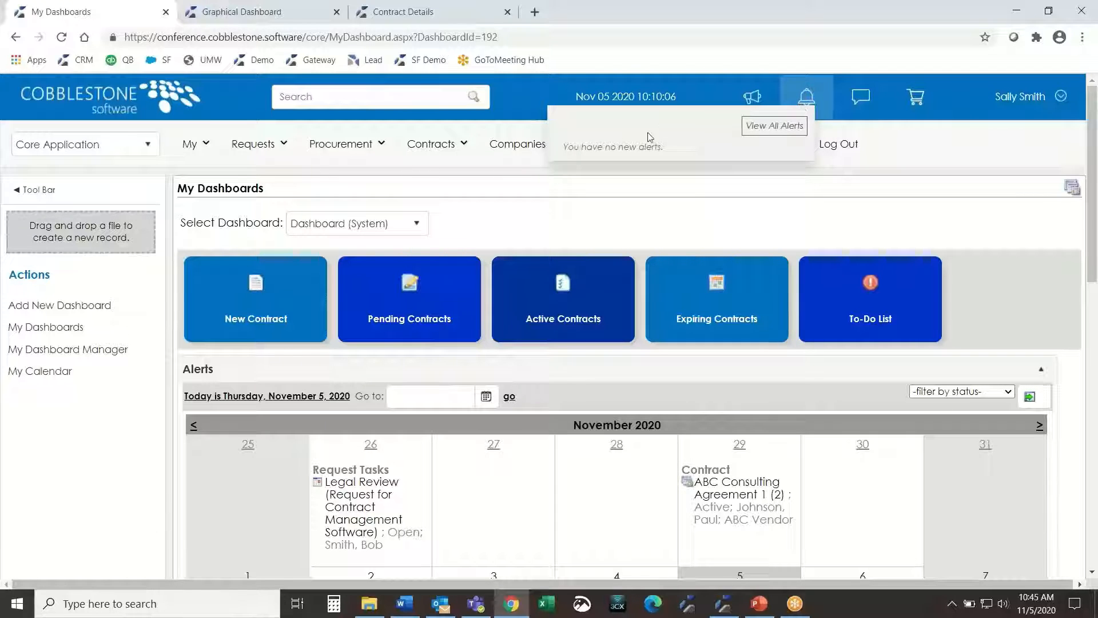
pyautogui.click(720, 207)
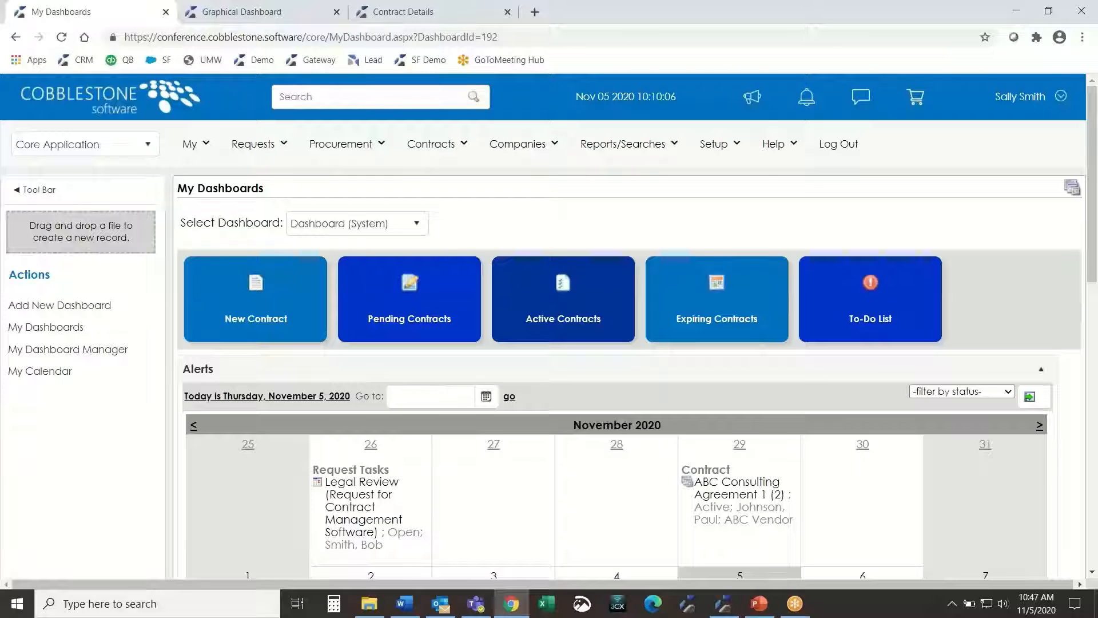
pyautogui.click(263, 14)
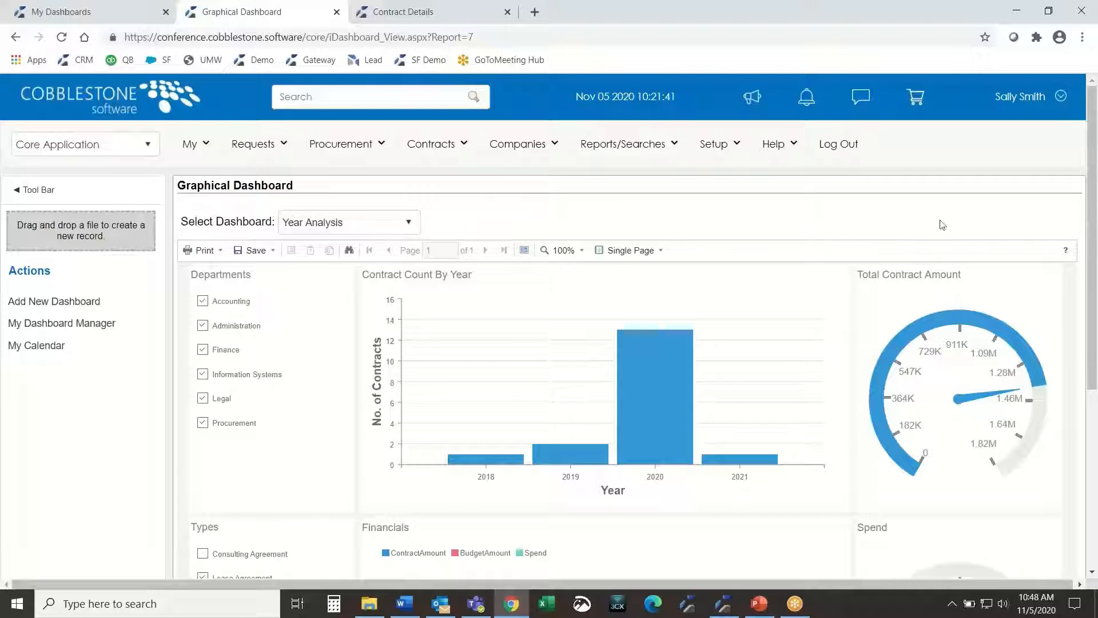
pyautogui.click(80, 17)
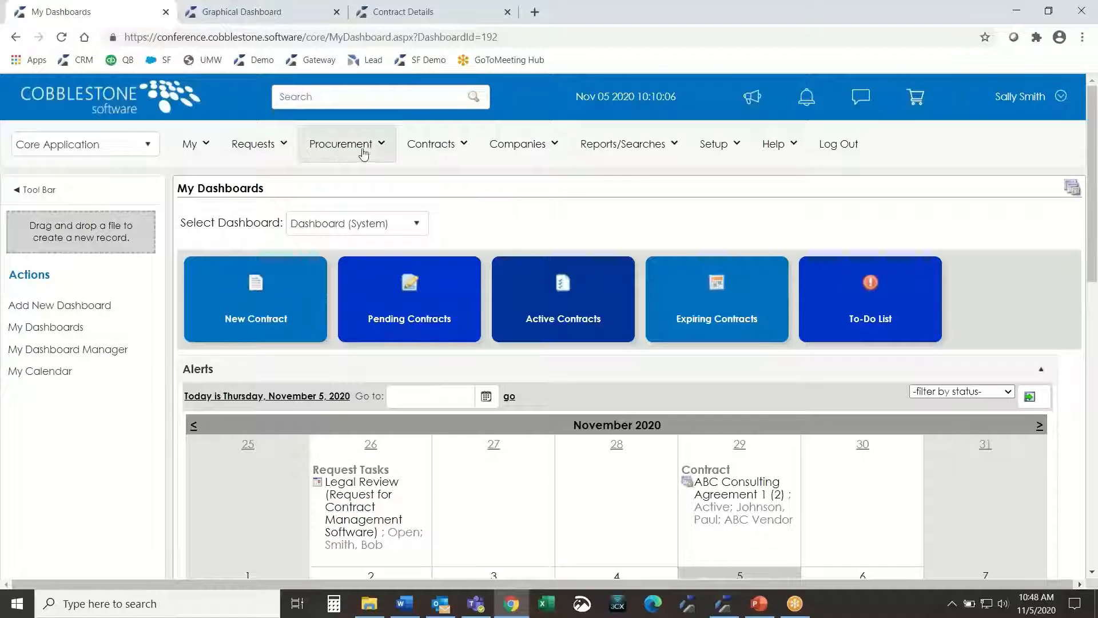
# Step: Start a new contract record with Consulting Agreement as its type and continue to the entry form
pyautogui.click(434, 146)
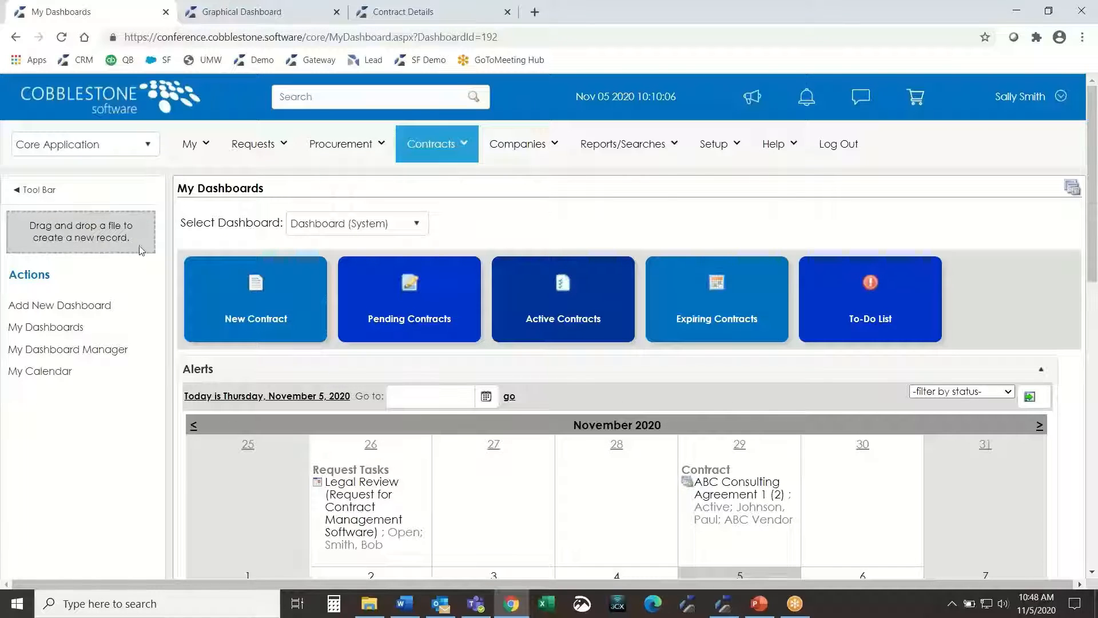
pyautogui.moveTo(150, 223)
pyautogui.click(431, 150)
pyautogui.click(473, 177)
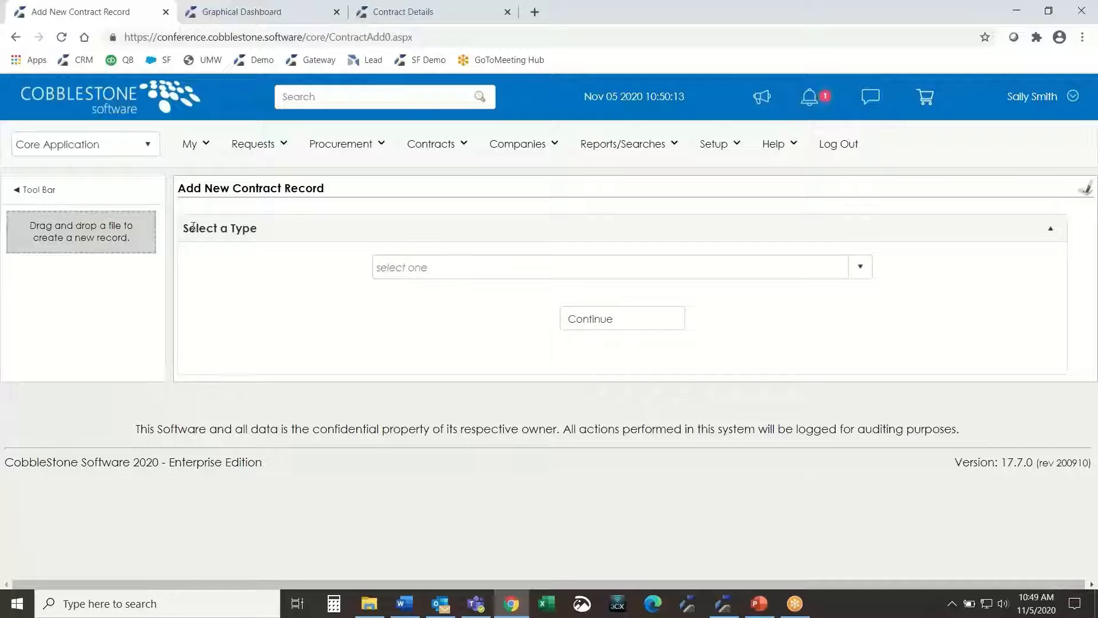
pyautogui.click(516, 271)
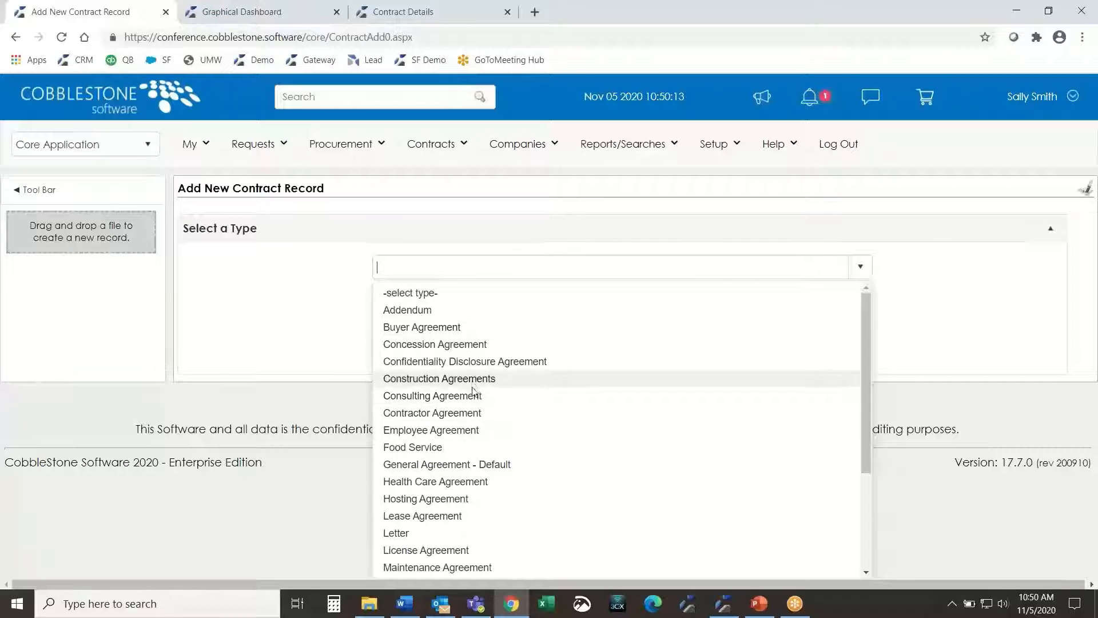
pyautogui.click(433, 396)
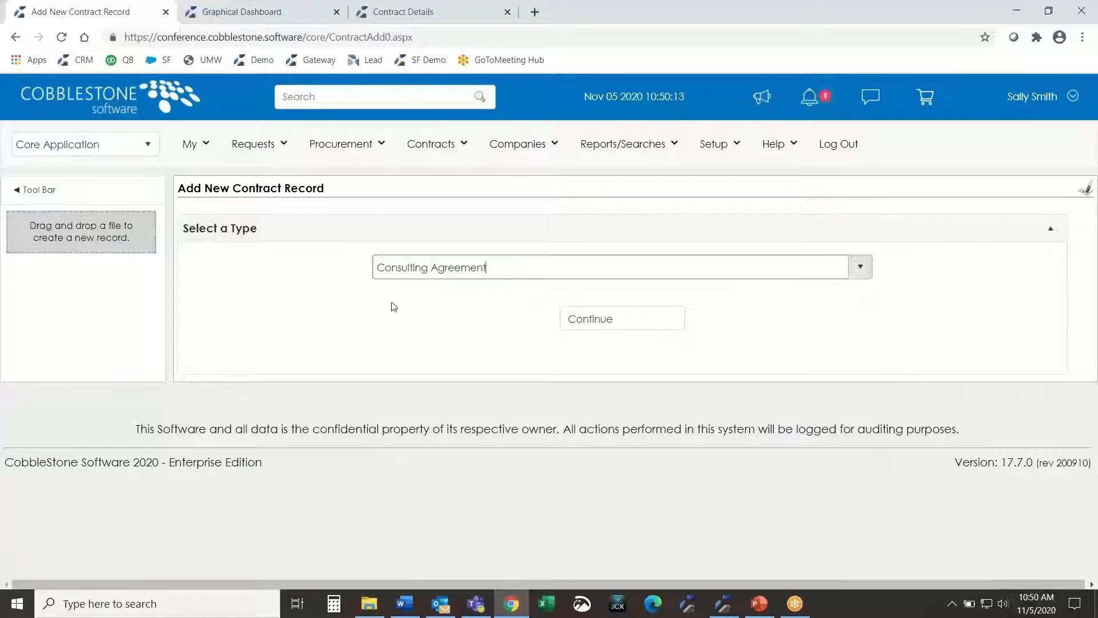
pyautogui.click(609, 319)
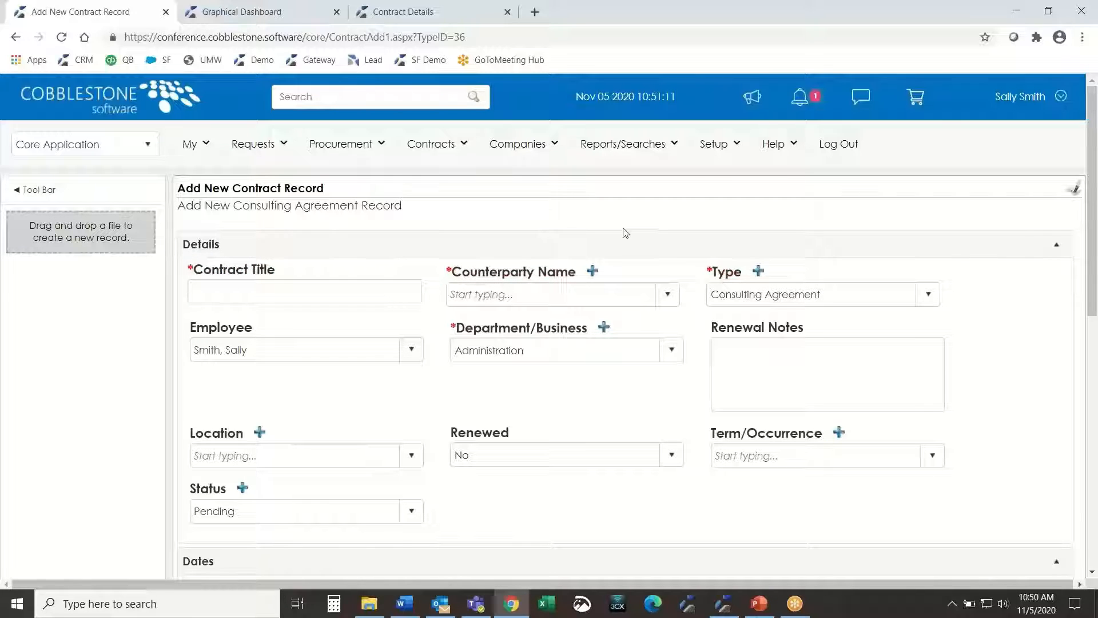
# Step: Review the Details fields of the new contract form, including Counterparty Name, Renewed and Term/Occurrence
pyautogui.scroll(-1, 607, 212)
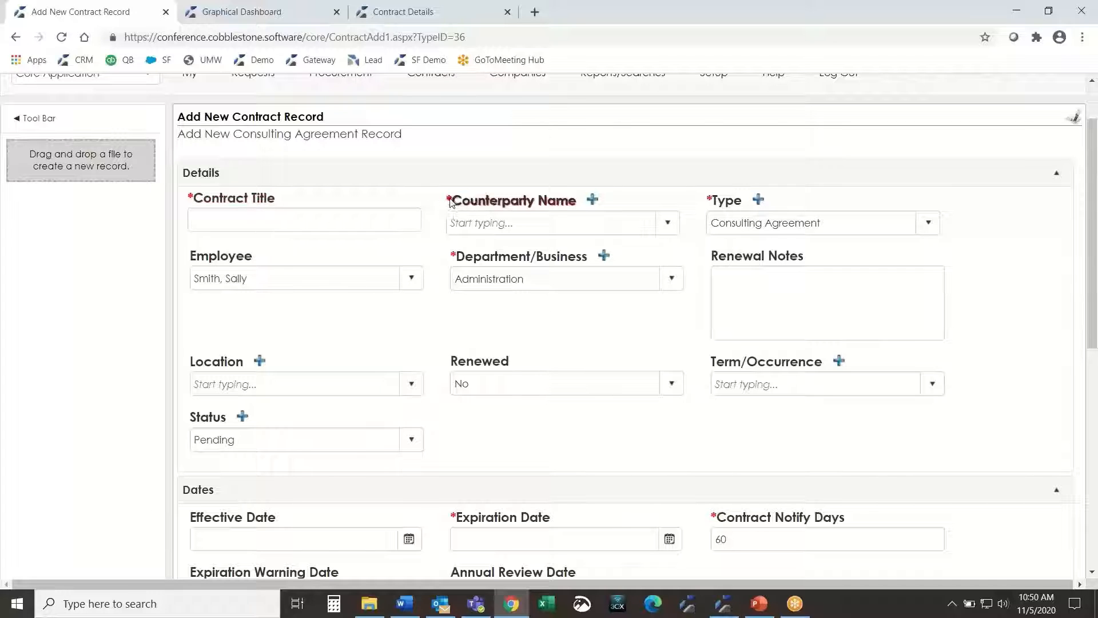
pyautogui.moveTo(450, 201); pyautogui.dragTo(578, 204)
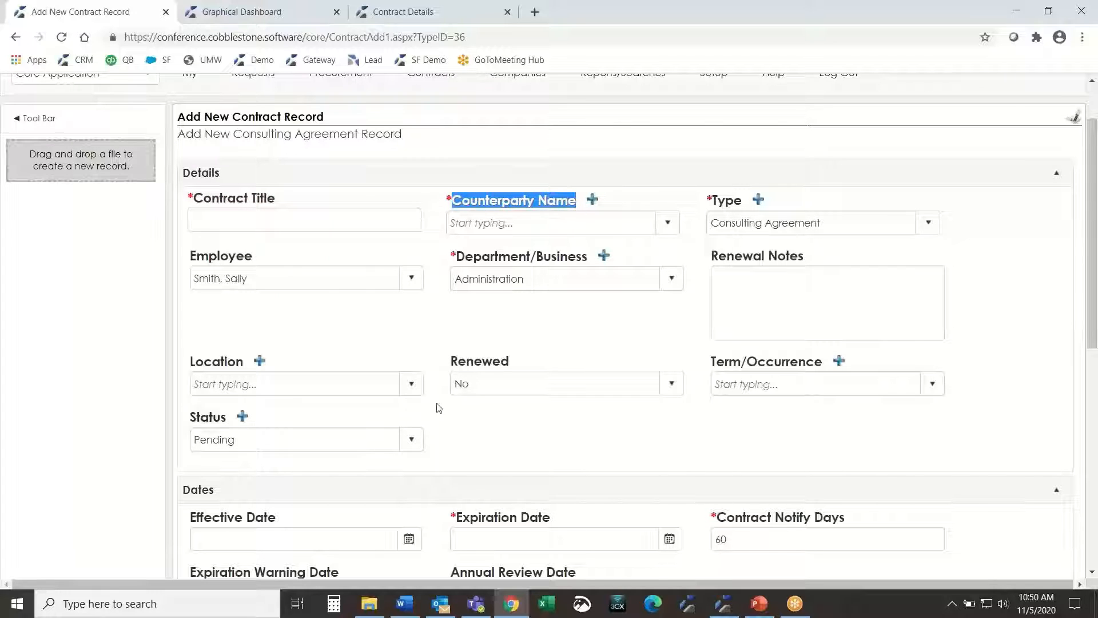
pyautogui.moveTo(449, 362); pyautogui.dragTo(509, 369)
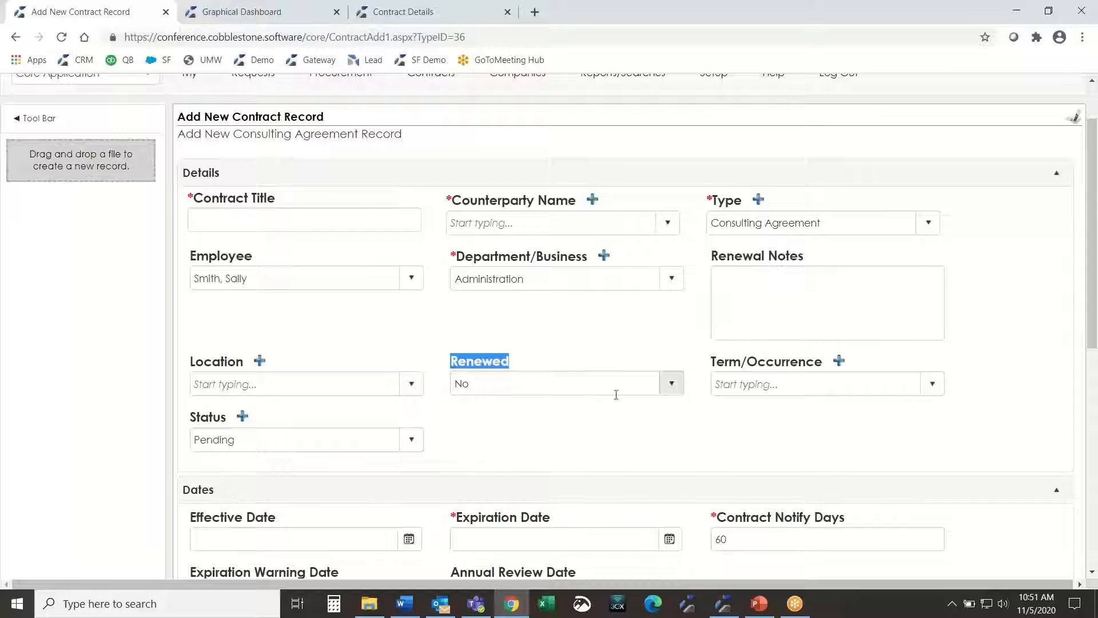
pyautogui.moveTo(709, 362); pyautogui.dragTo(828, 369)
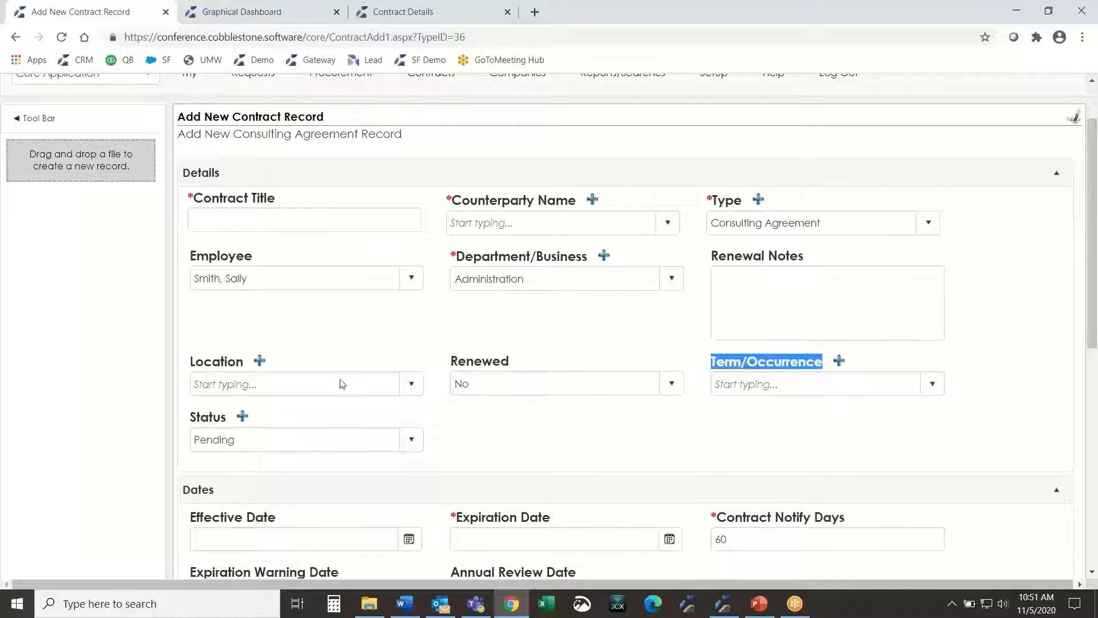
pyautogui.click(526, 449)
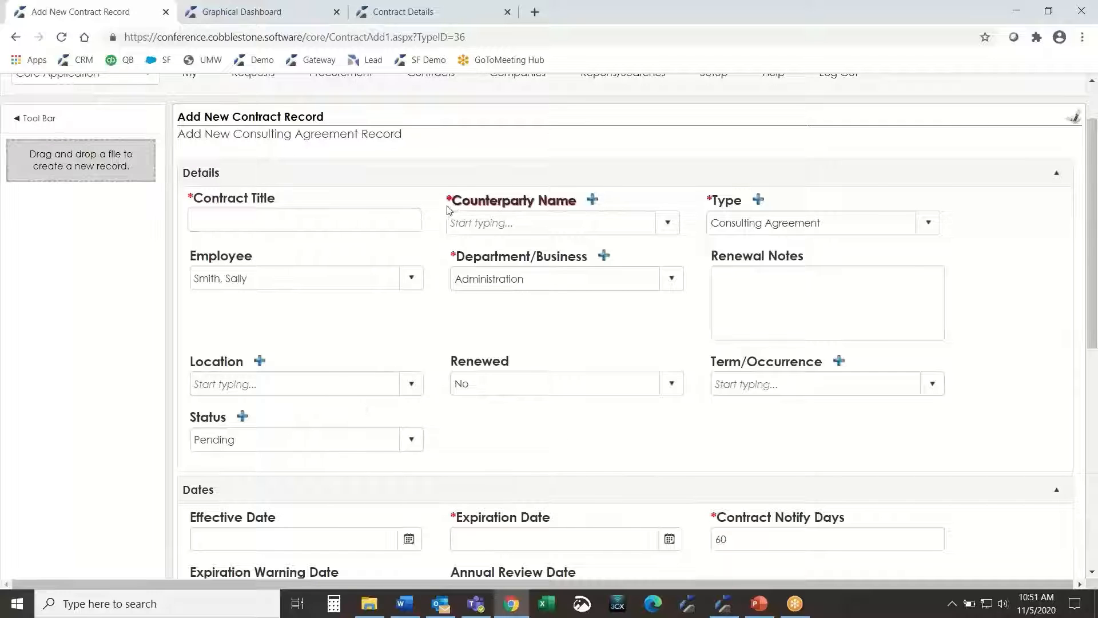
# Step: View the available choices for Counterparty Name and Location without selecting any
pyautogui.moveTo(450, 203); pyautogui.dragTo(501, 206)
pyautogui.click(515, 221)
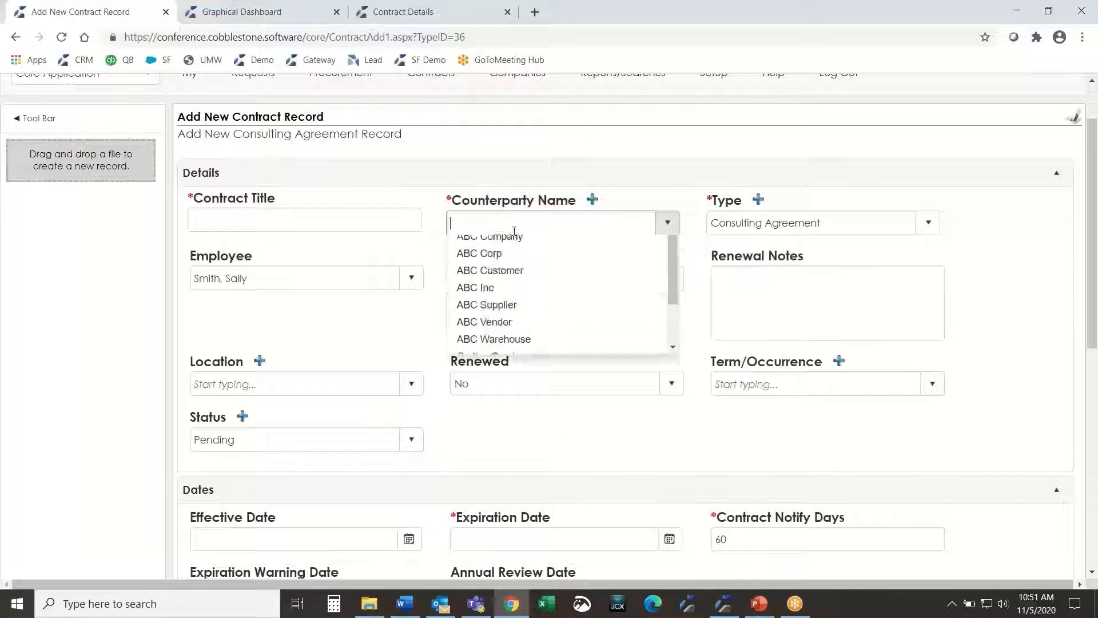
pyautogui.click(537, 426)
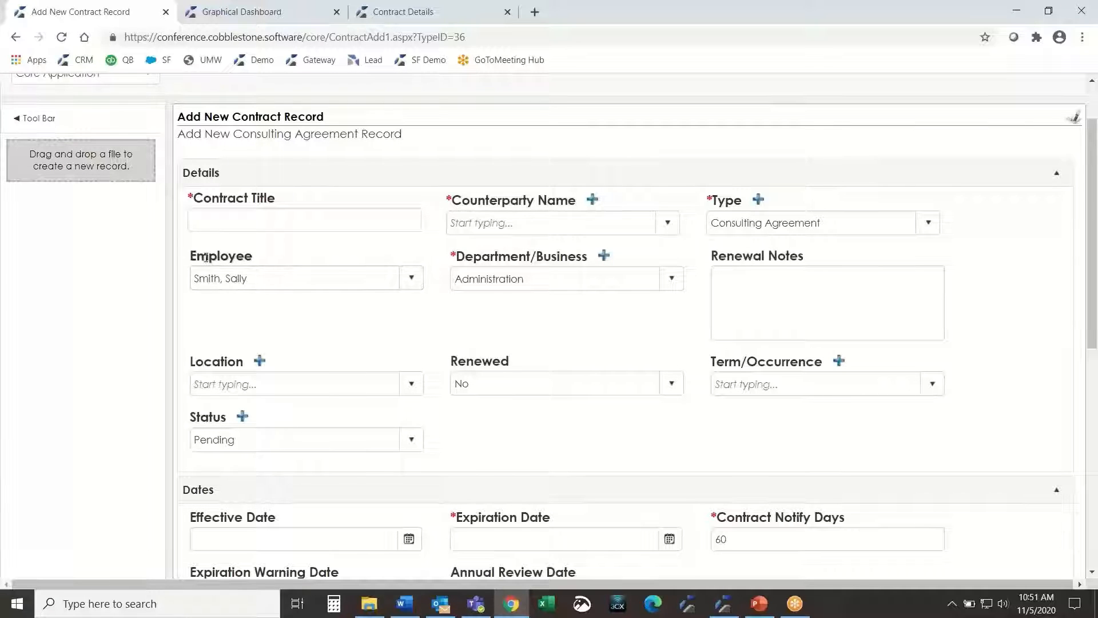
pyautogui.scroll(-1, 231, 303)
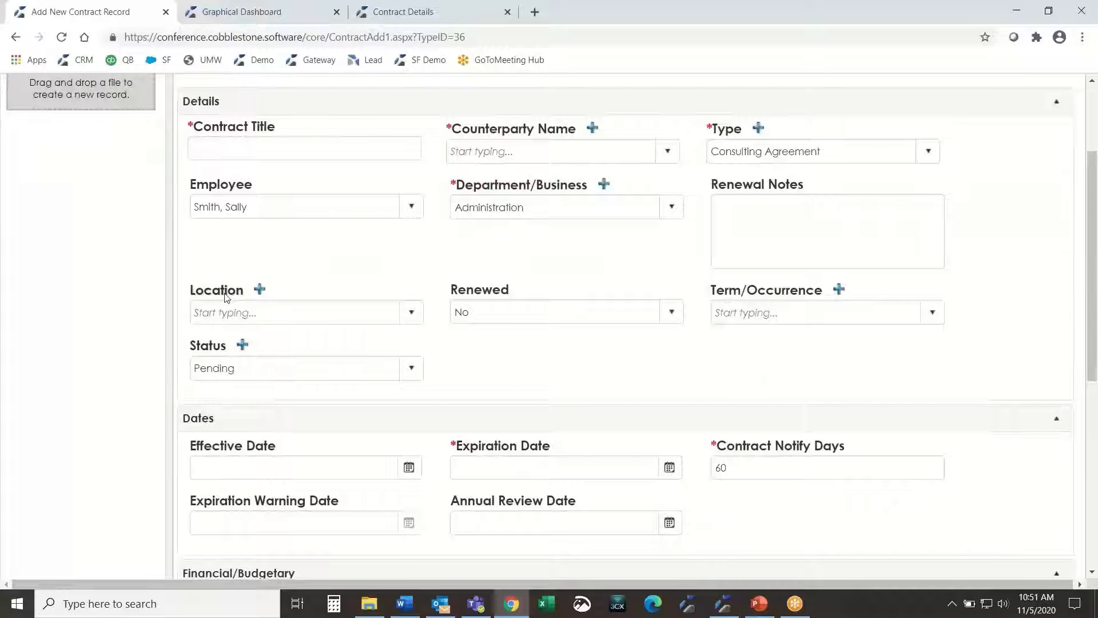
pyautogui.click(230, 312)
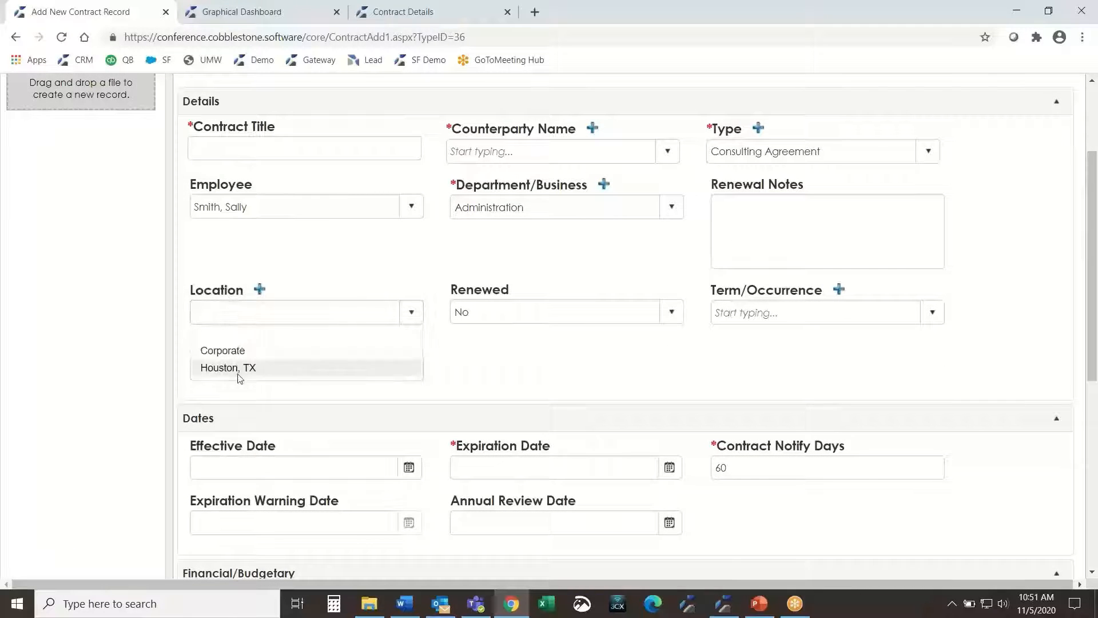
pyautogui.click(581, 363)
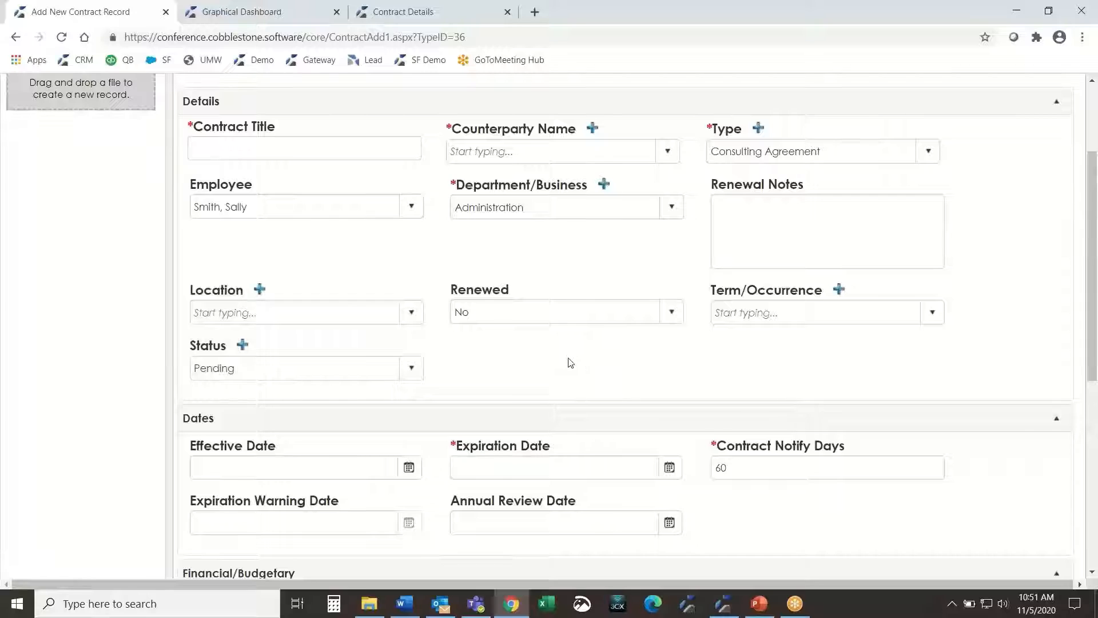
# Step: Review the Effective Date and Expiration Date fields in the Dates section, viewing the Expiration Date calendar without picking a date
pyautogui.scroll(-1, 570, 362)
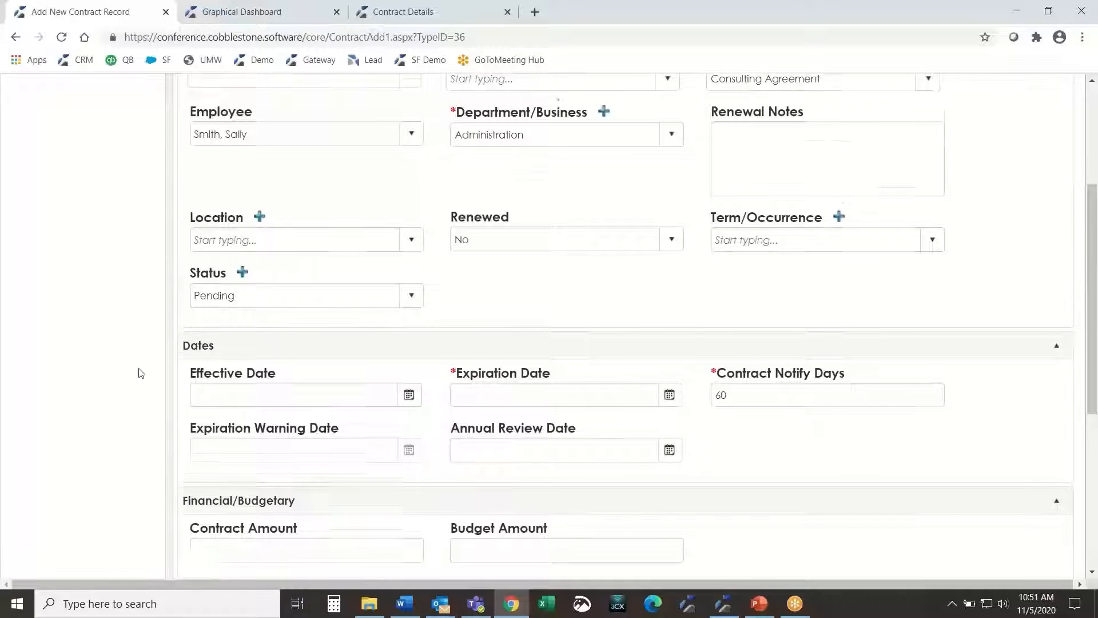
pyautogui.scroll(-1, 152, 345)
pyautogui.moveTo(192, 311)
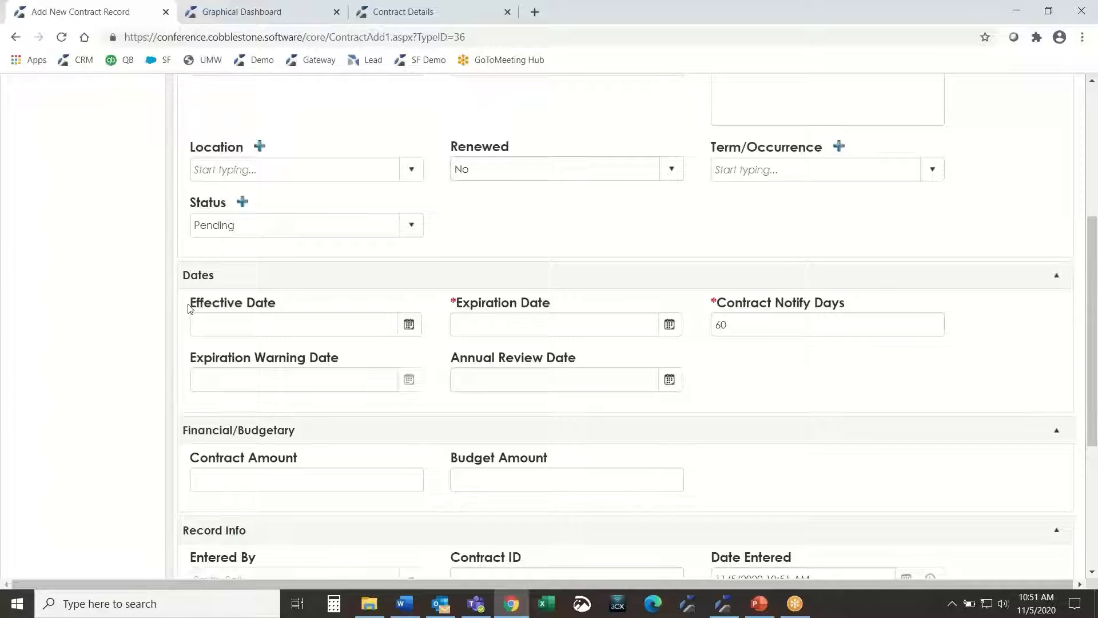
pyautogui.moveTo(190, 309); pyautogui.dragTo(550, 306)
pyautogui.moveTo(456, 303); pyautogui.dragTo(576, 307)
pyautogui.click(668, 323)
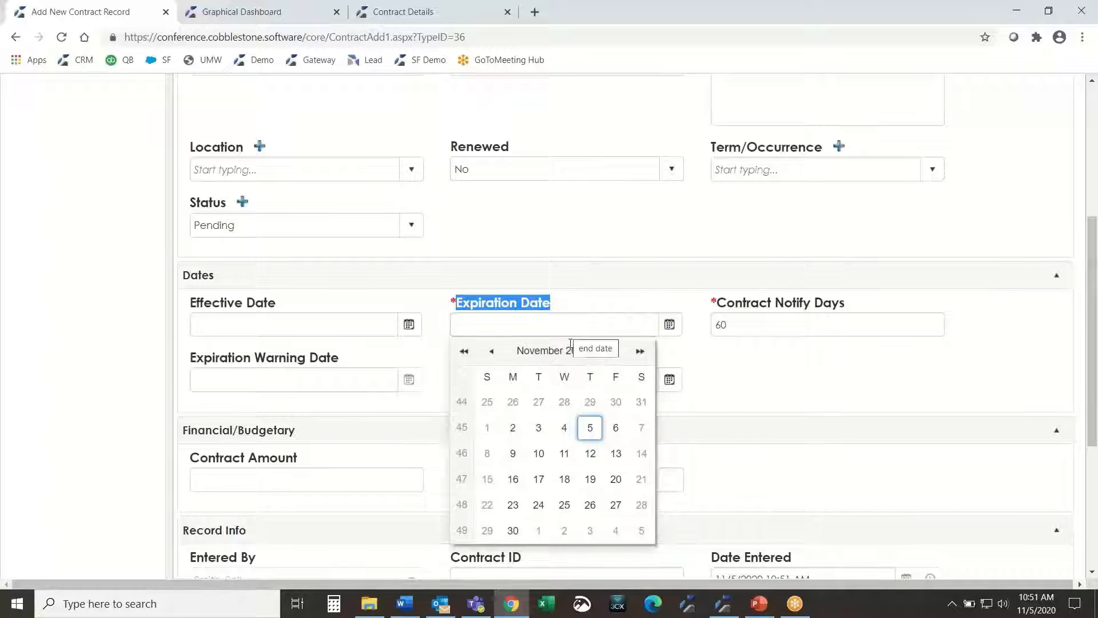
pyautogui.click(826, 377)
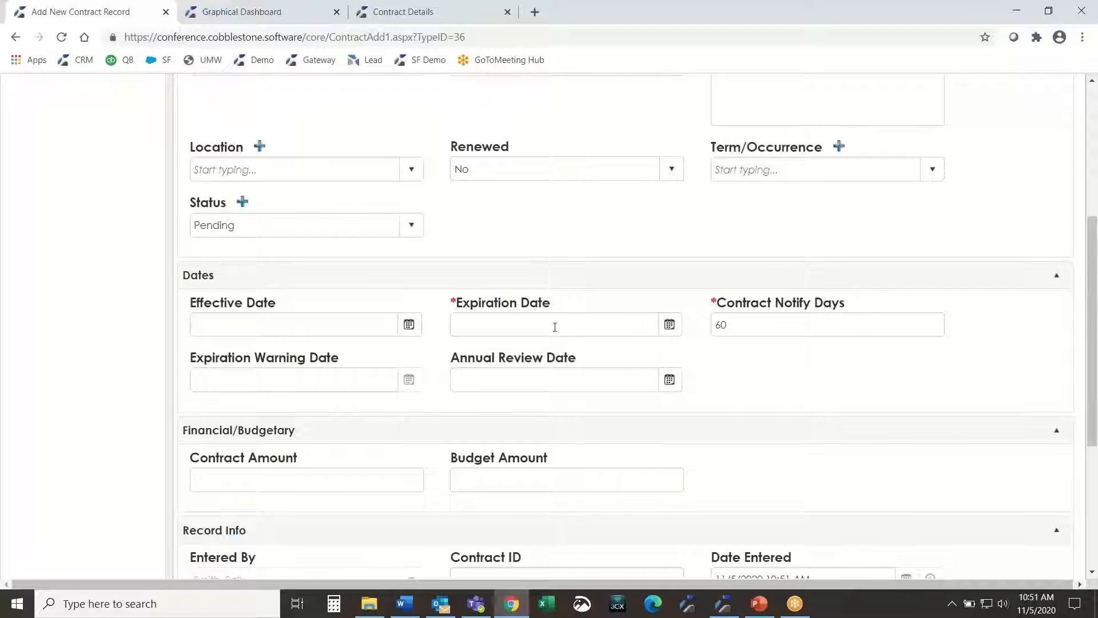
pyautogui.tripleClick(514, 309)
pyautogui.click(778, 373)
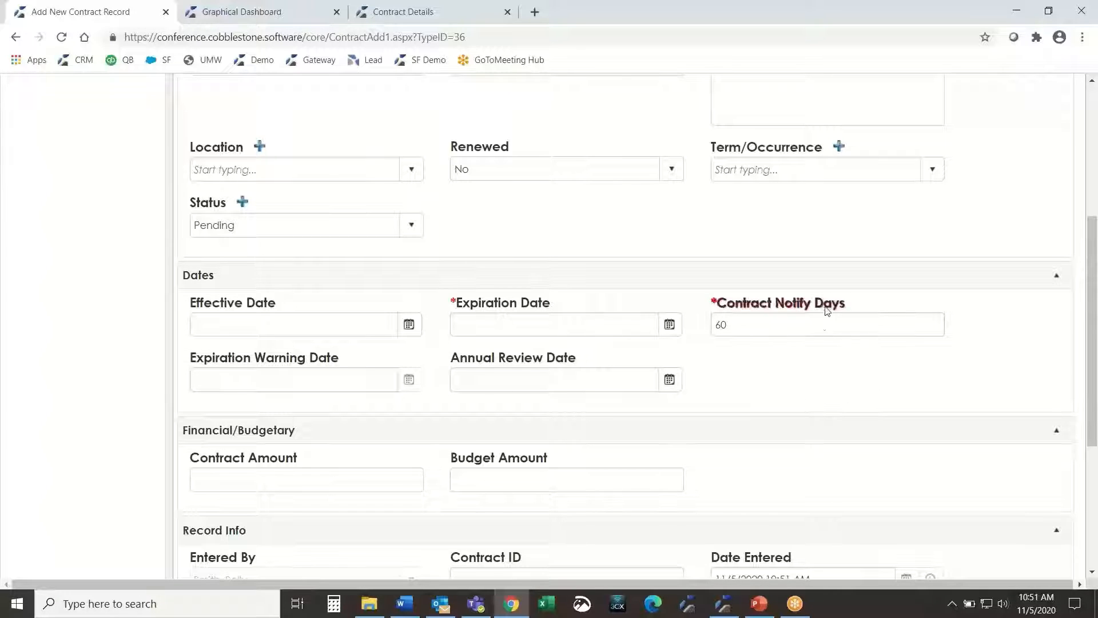
# Step: Examine the Contract Notify Days and Annual Review Date fields of the new contract form
pyautogui.moveTo(861, 309); pyautogui.dragTo(716, 304)
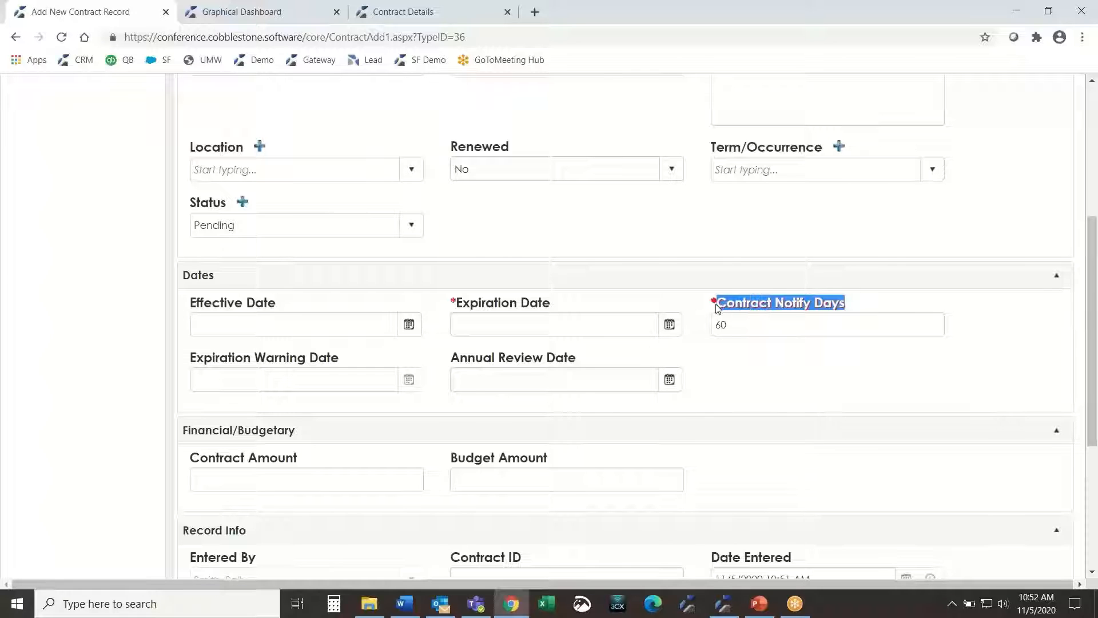
pyautogui.click(767, 395)
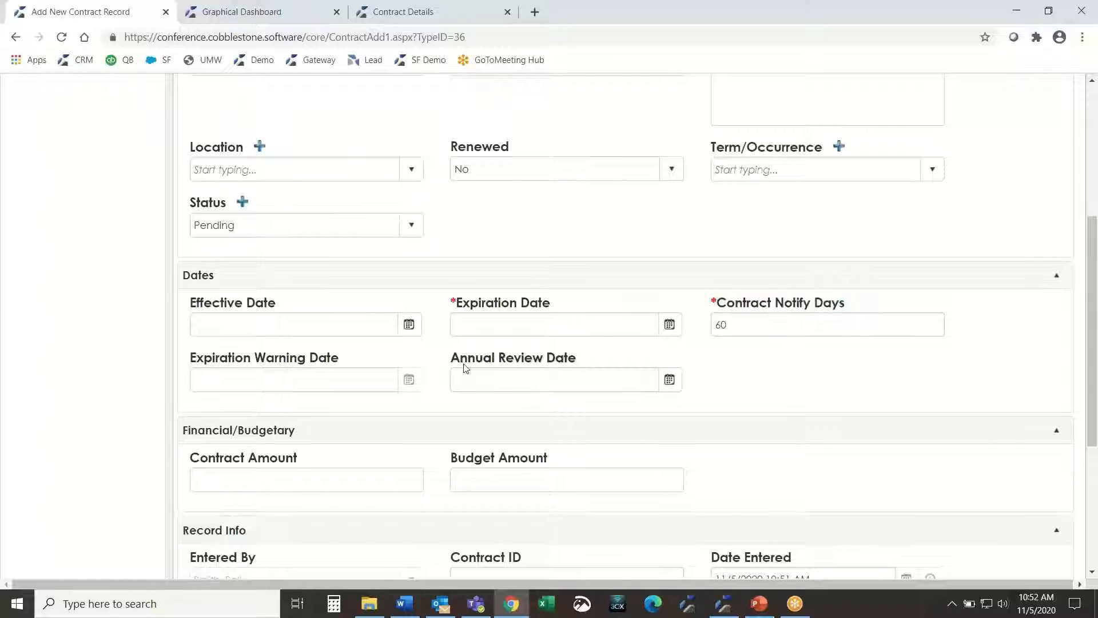
pyautogui.moveTo(454, 361); pyautogui.dragTo(641, 371)
pyautogui.click(744, 320)
pyautogui.moveTo(719, 312); pyautogui.dragTo(848, 309)
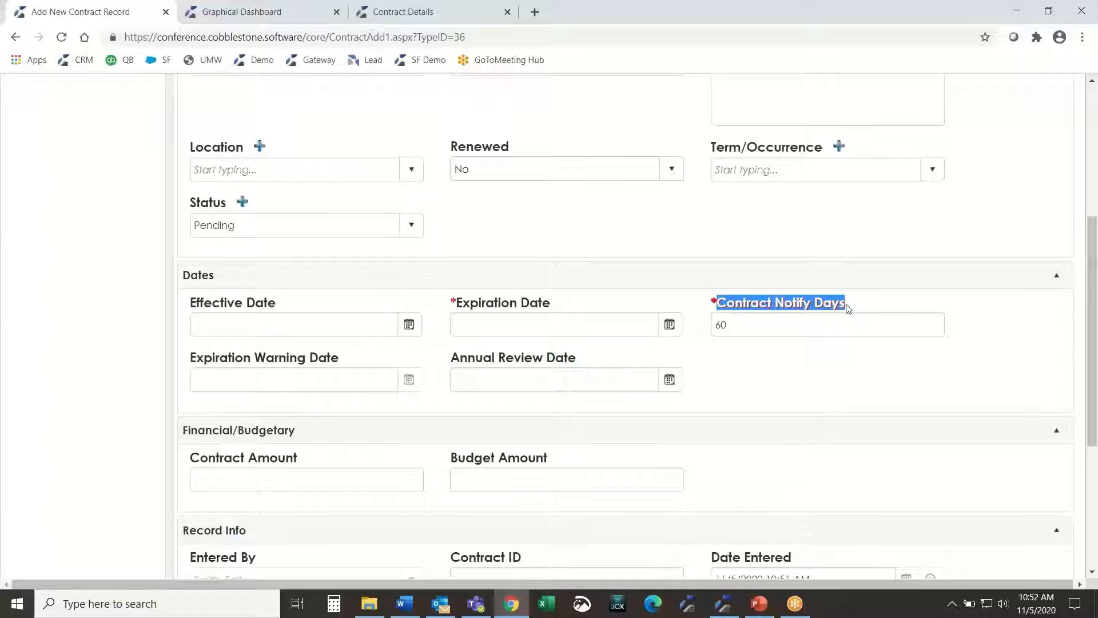
# Step: Set Contract Notify Days to 120 on the new contract form
pyautogui.doubleClick(720, 325)
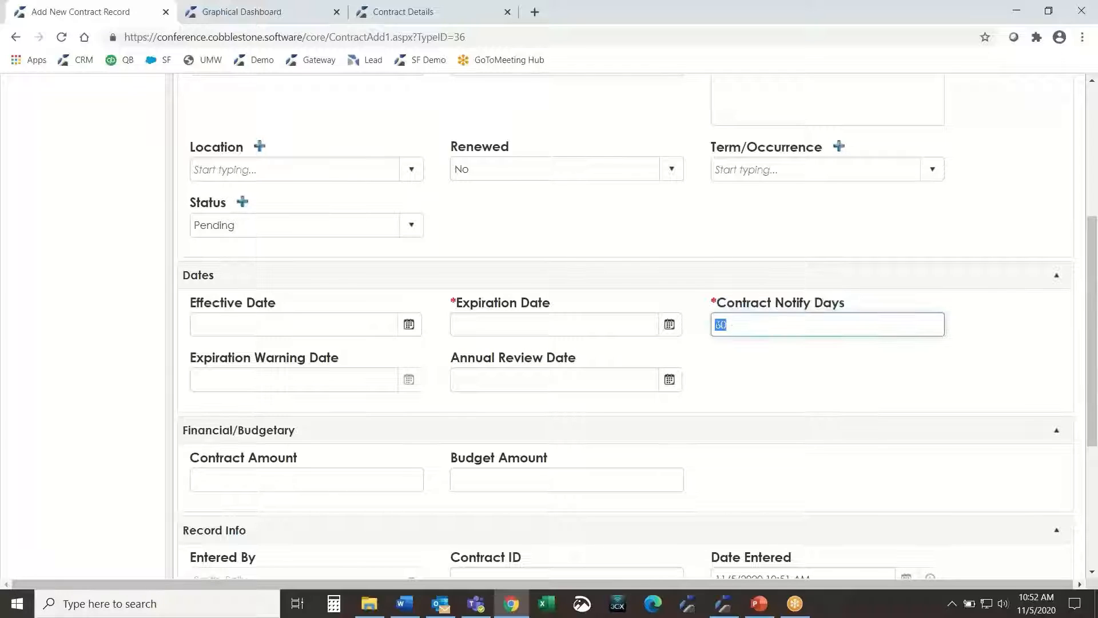
pyautogui.click(583, 322)
pyautogui.moveTo(552, 303); pyautogui.dragTo(452, 314)
pyautogui.doubleClick(740, 323)
pyautogui.write('12')
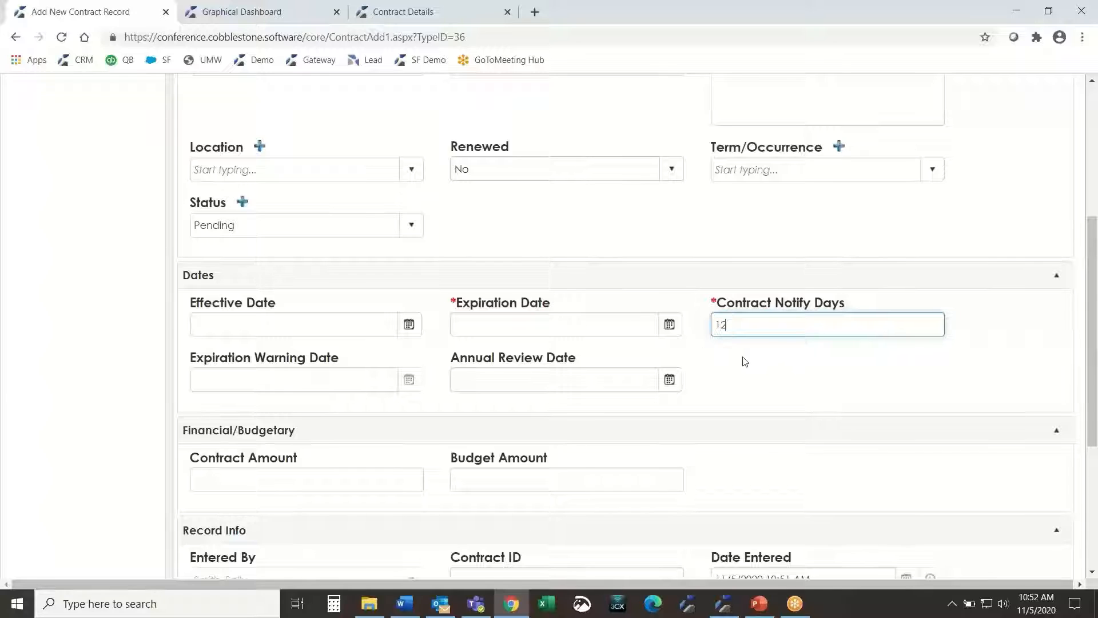
pyautogui.write('0')
pyautogui.click(805, 365)
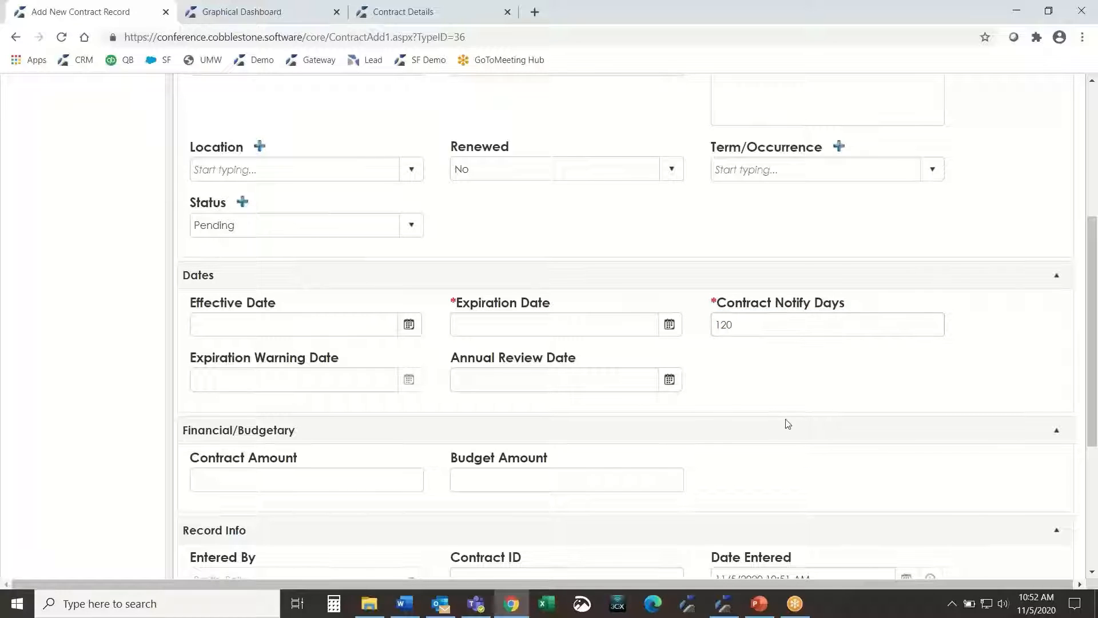
# Step: Review the Annual Review Date field and the Financial/Budgetary and Record Info sections of the new contract form
pyautogui.moveTo(452, 358); pyautogui.dragTo(576, 360)
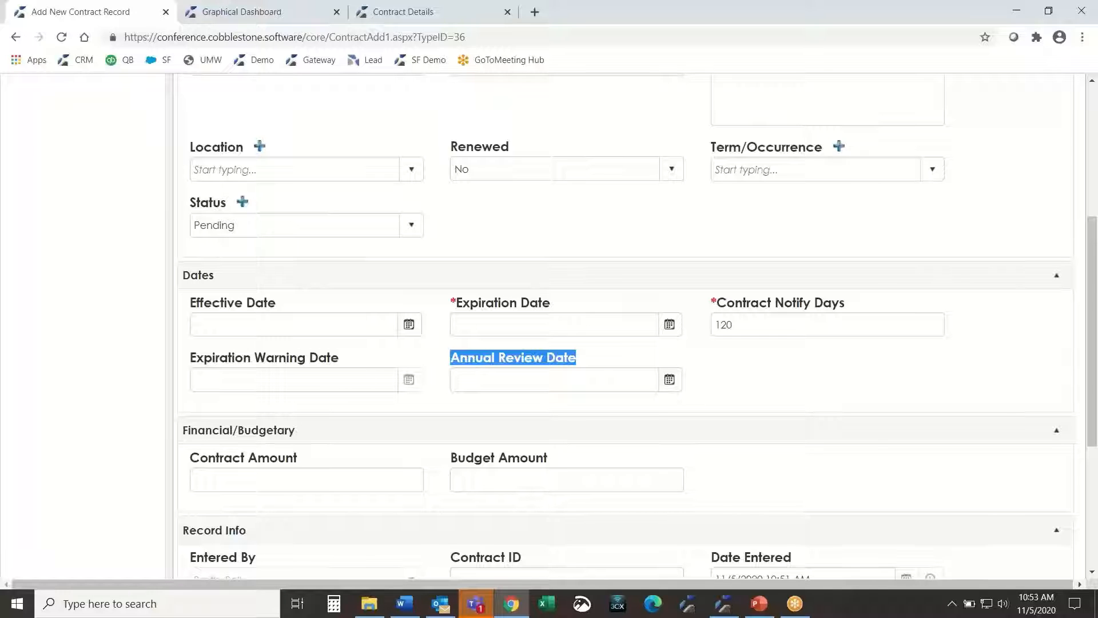
pyautogui.scroll(-1, 74, 407)
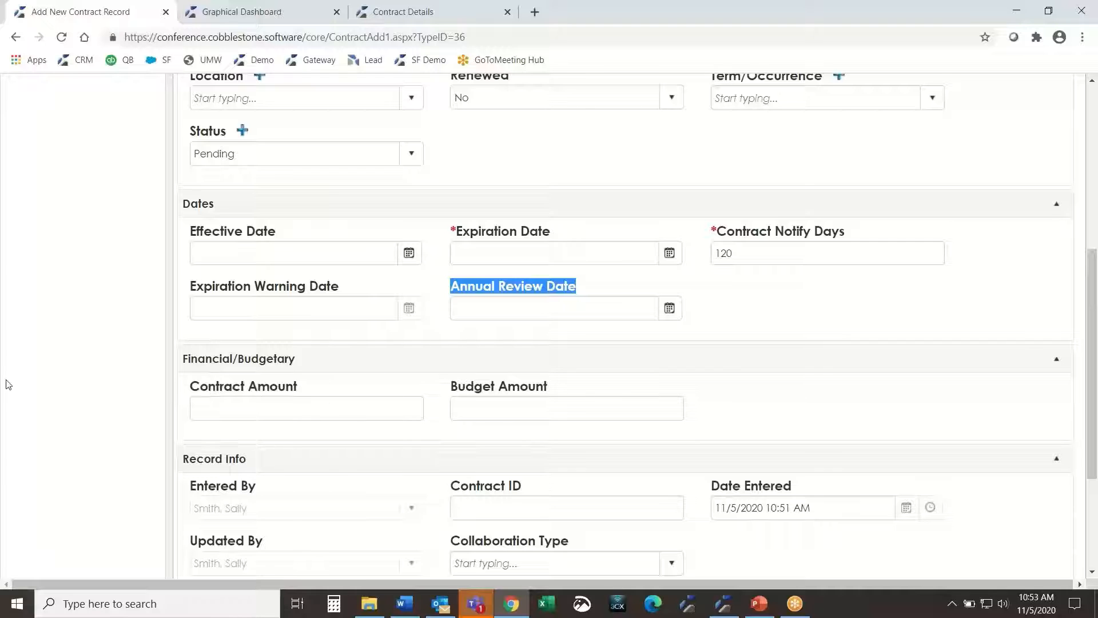
pyautogui.scroll(-2, 5, 385)
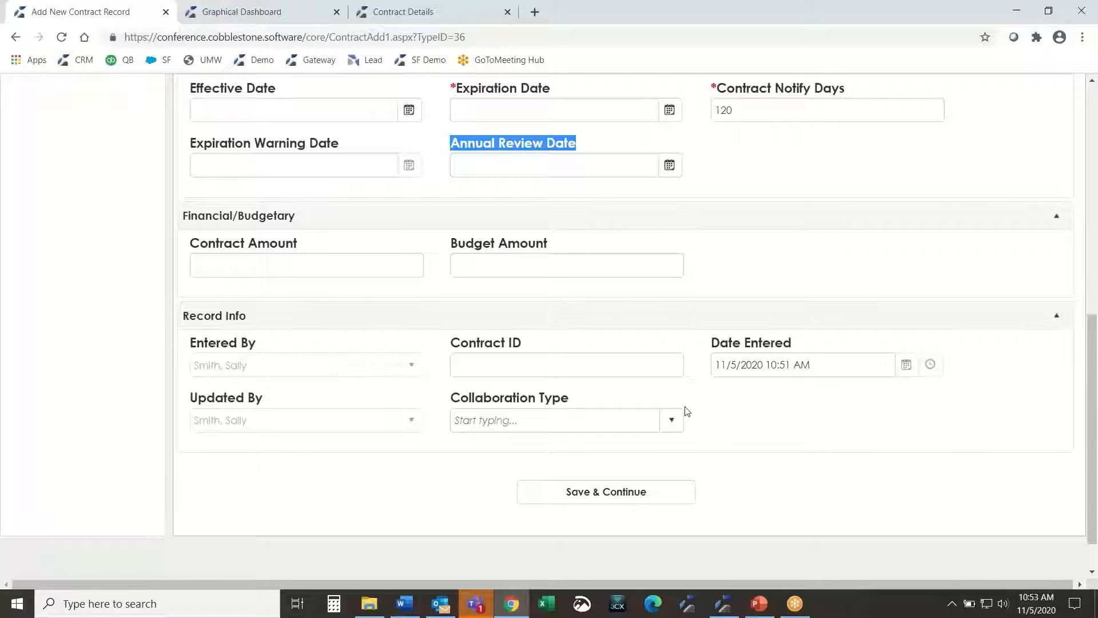
pyautogui.scroll(1, 438, 378)
pyautogui.scroll(4, 438, 378)
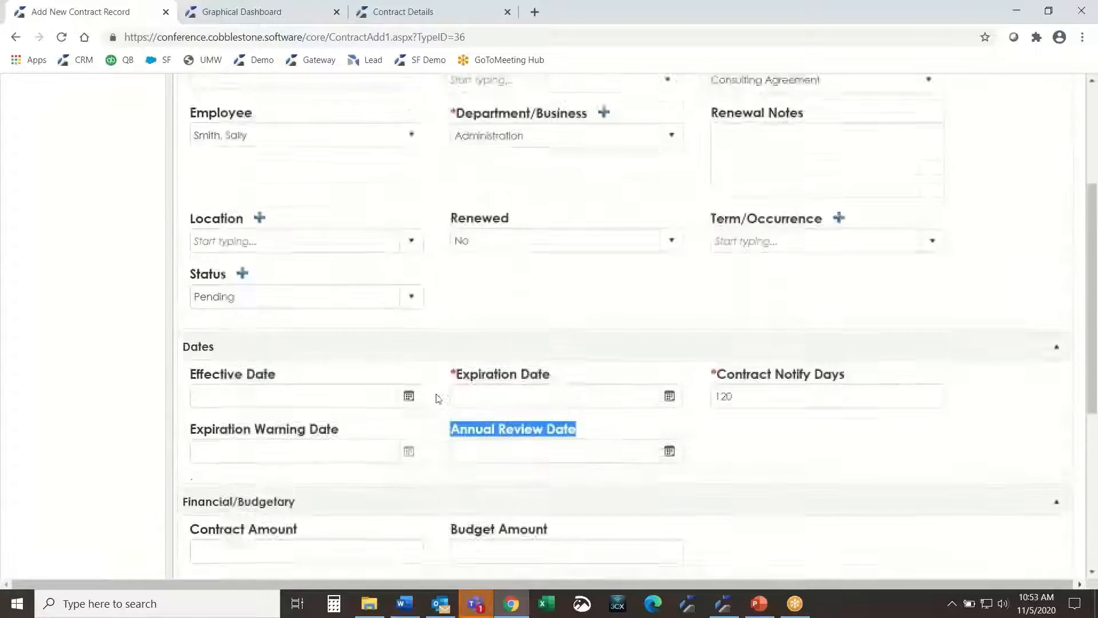
pyautogui.scroll(-5, 439, 397)
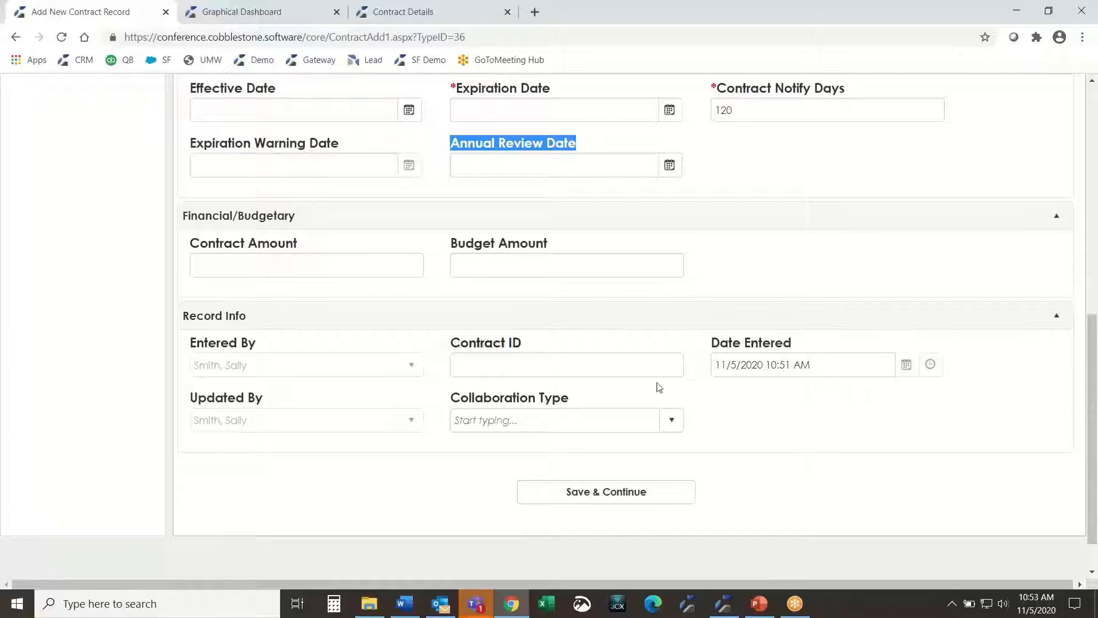
# Step: Switch to the existing ABC Company - Consulting Agreement record and review its Details, Dates, Financial/Budgetary and Record Info sections
pyautogui.click(455, 16)
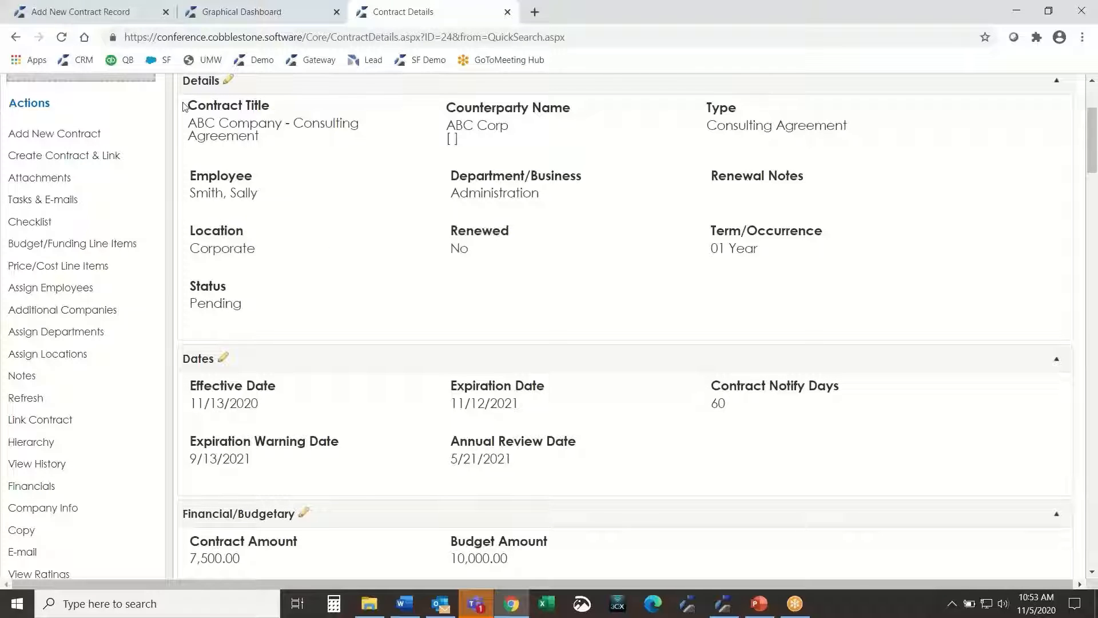
pyautogui.moveTo(187, 104); pyautogui.dragTo(583, 478)
pyautogui.click(584, 478)
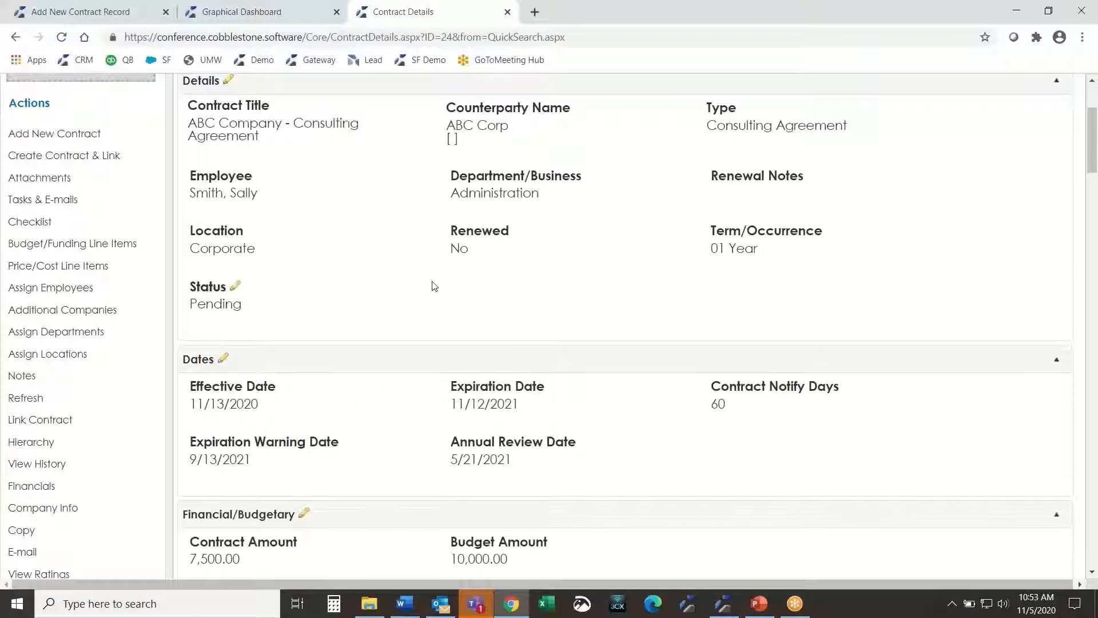
pyautogui.scroll(-4, 338, 240)
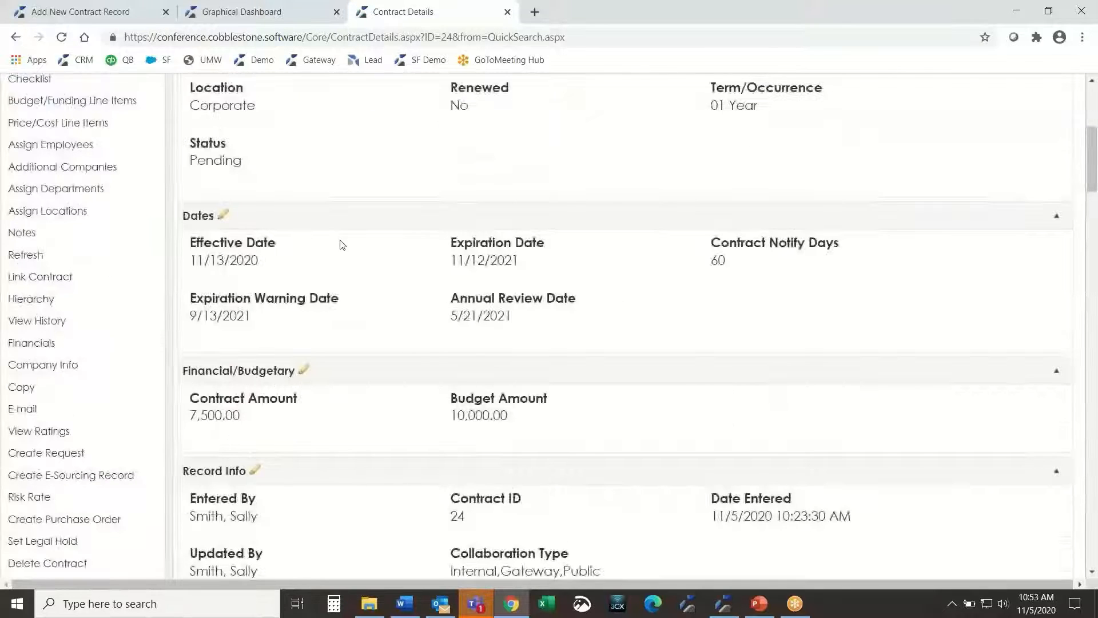
pyautogui.scroll(-8, 373, 419)
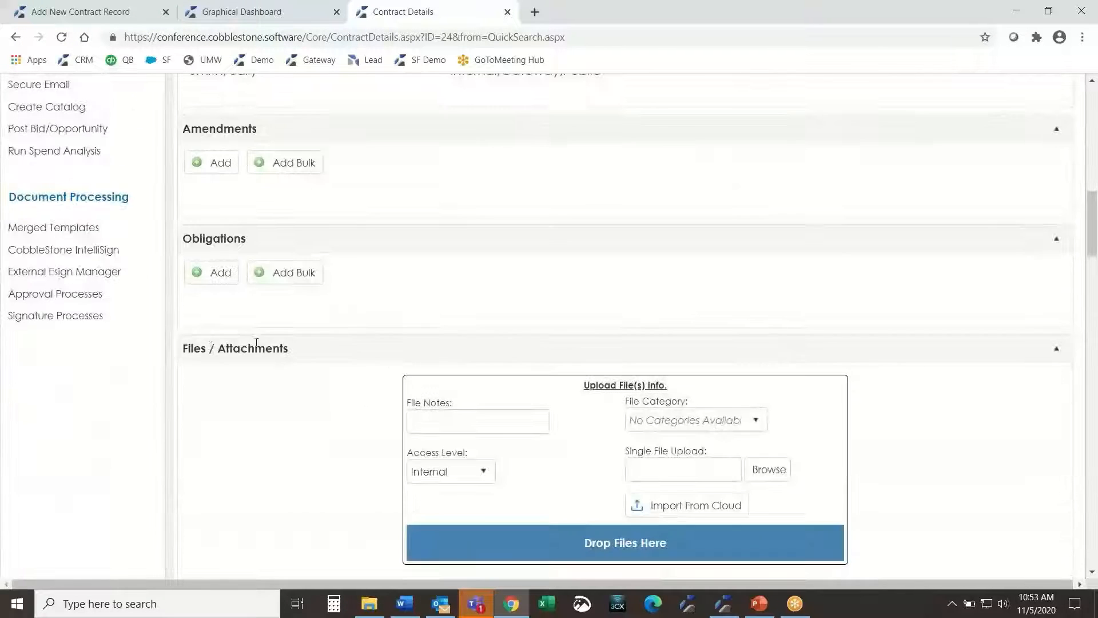
# Step: Examine the Files / Attachments section of the record, including Single File Upload, and return to the start of the page
pyautogui.tripleClick(200, 349)
pyautogui.scroll(-4, 265, 368)
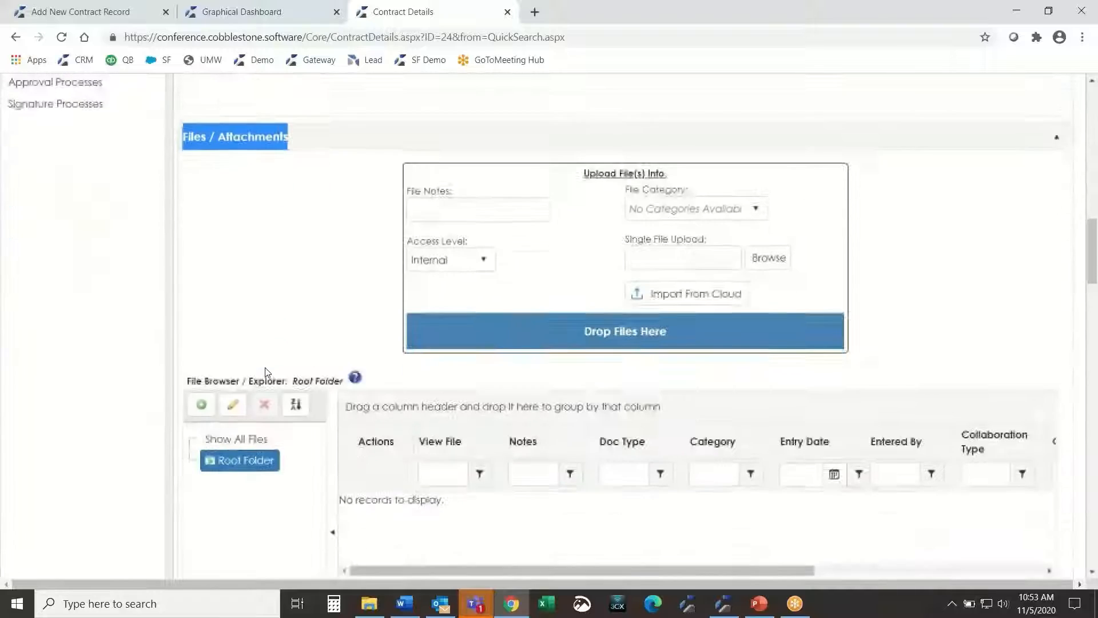
pyautogui.scroll(-1, 266, 372)
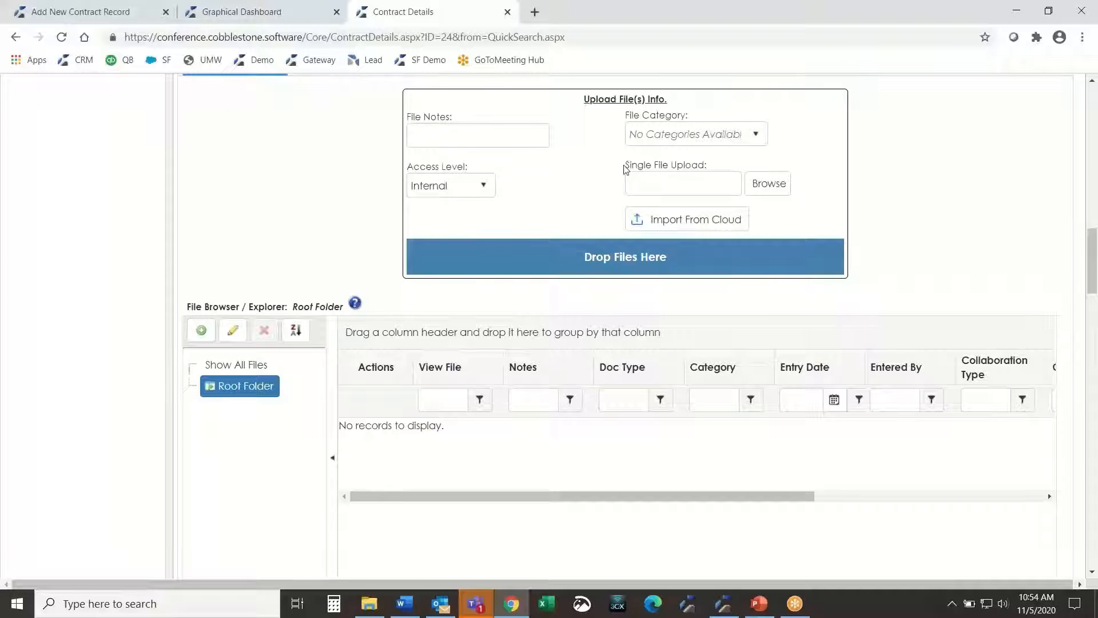
pyautogui.moveTo(625, 169)
pyautogui.mouseDown()
pyautogui.moveTo(626, 115)
pyautogui.moveTo(713, 169)
pyautogui.moveTo(624, 165)
pyautogui.mouseUp()
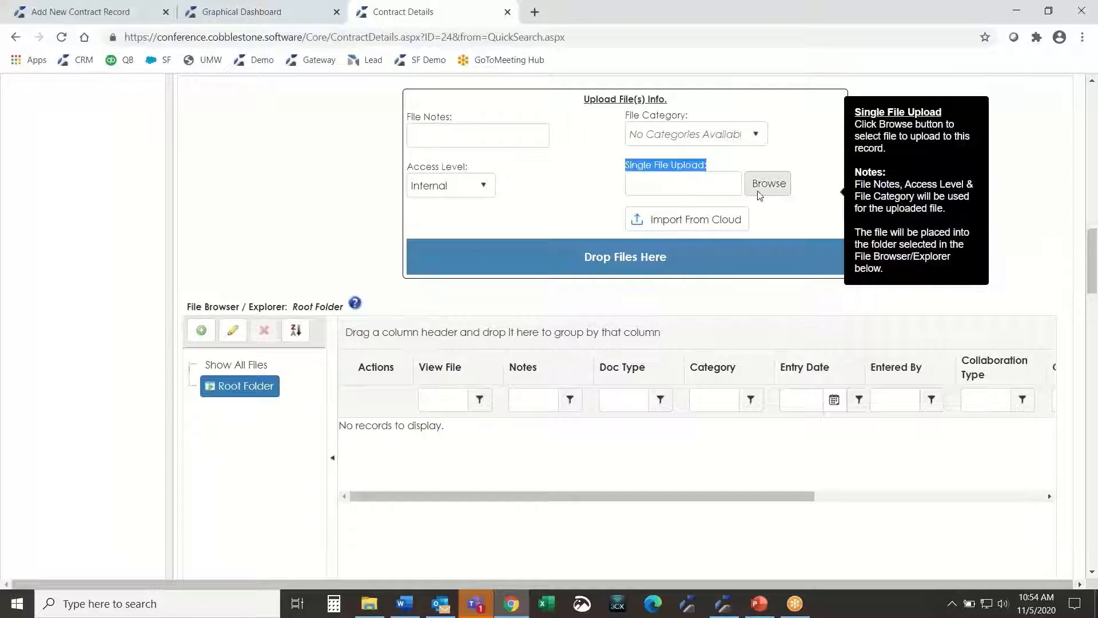
pyautogui.click(893, 265)
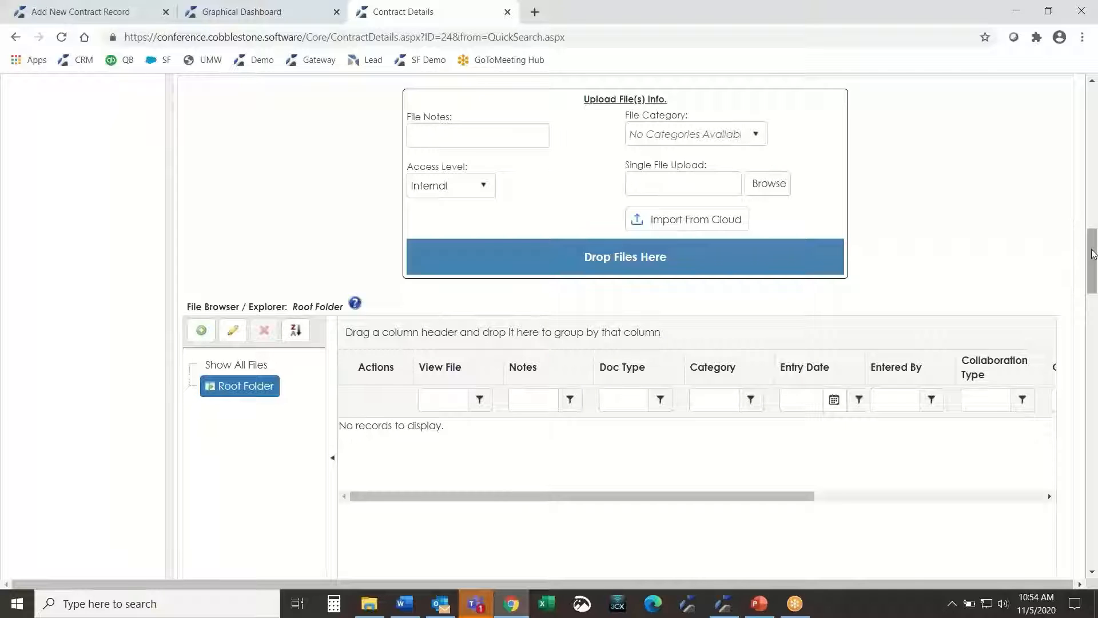
pyautogui.moveTo(1094, 253); pyautogui.dragTo(1083, 106)
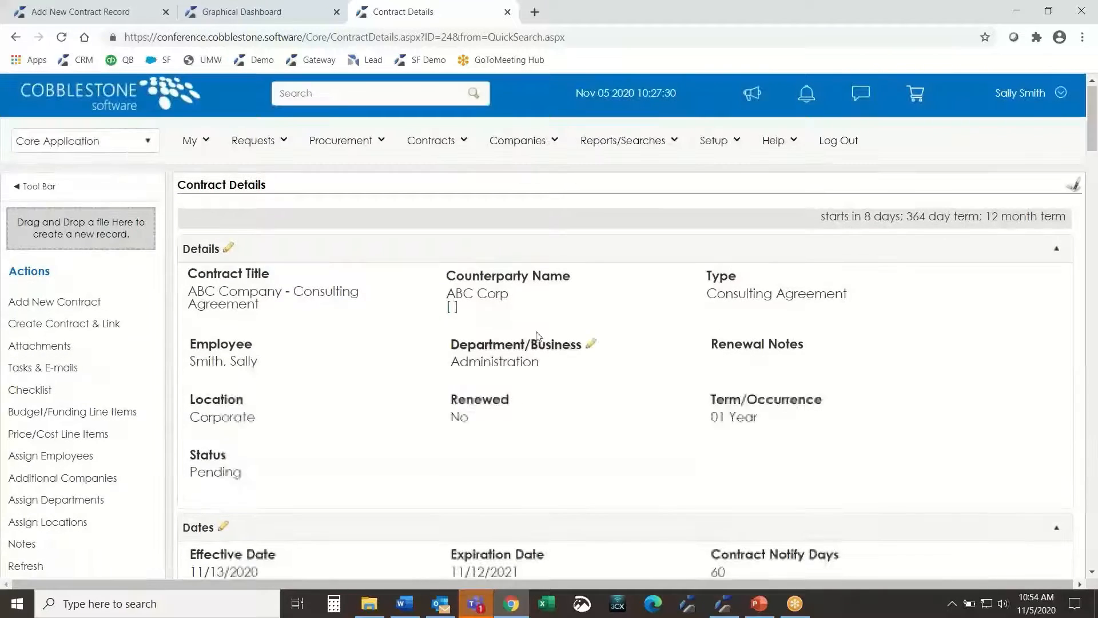
pyautogui.click(441, 147)
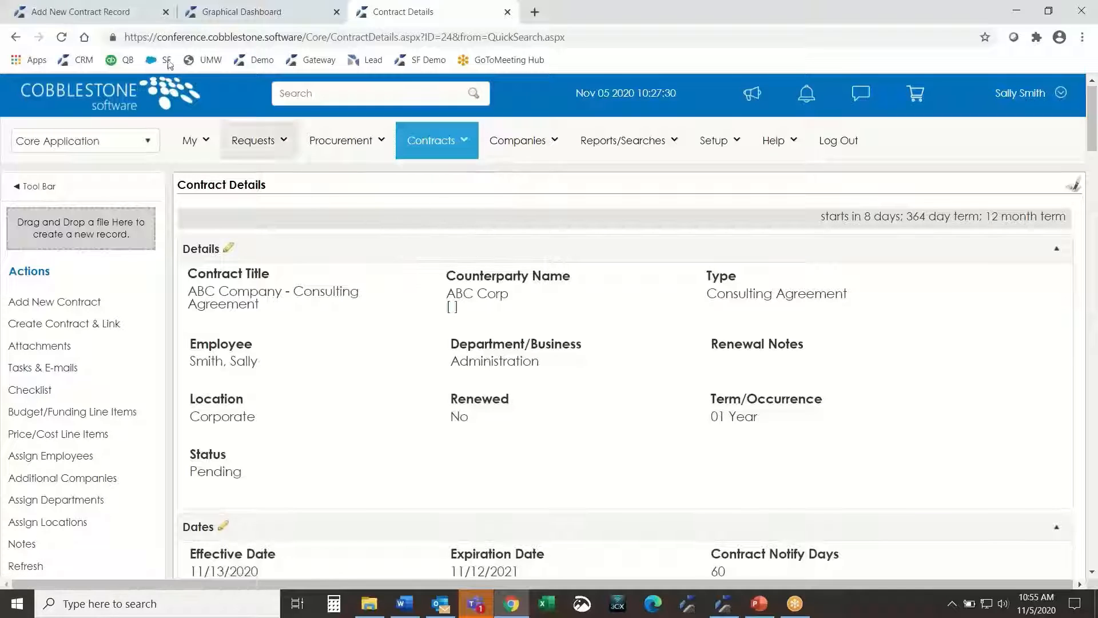
# Step: Return to the Add New Contract Record page and upload Software Agreement - Demo.docx to its new-record file drop area
pyautogui.click(144, 15)
pyautogui.scroll(10, 91, 212)
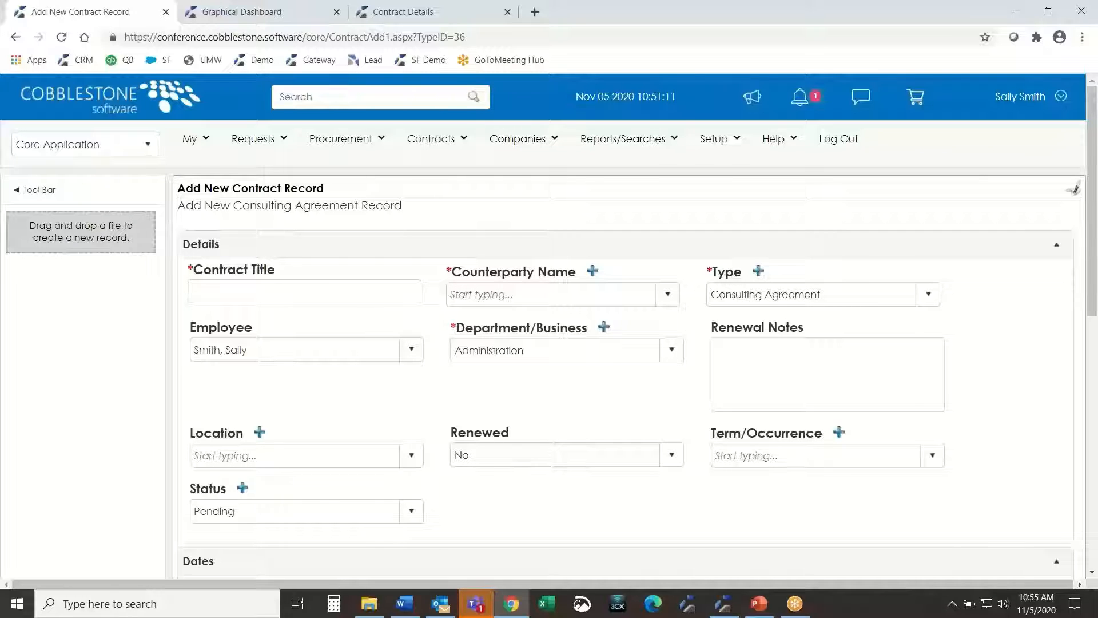
pyautogui.press('super+e')
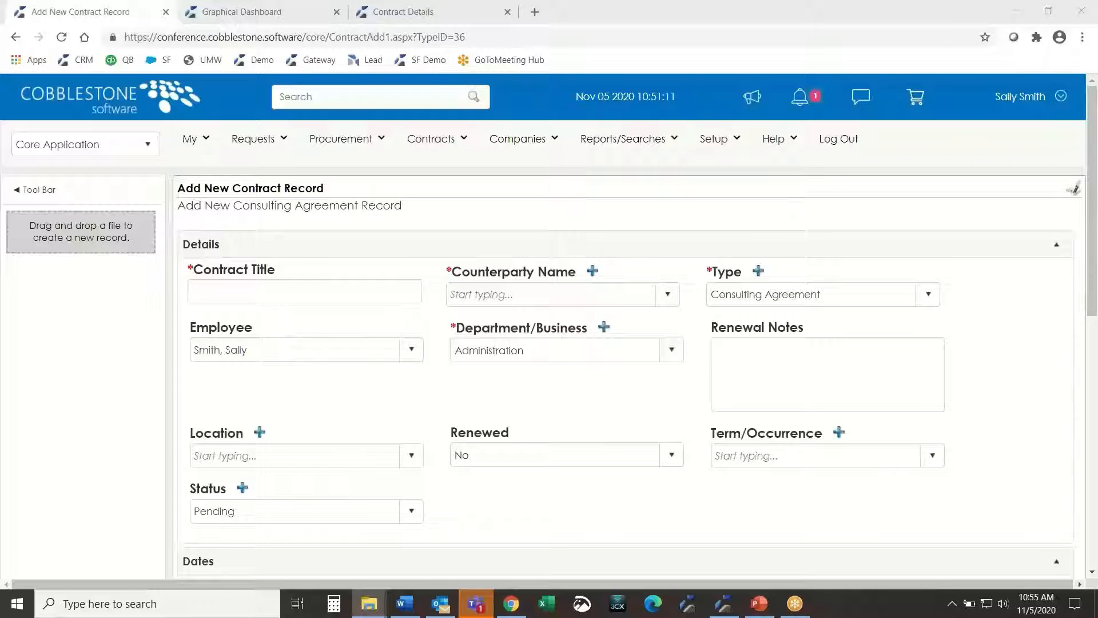
pyautogui.moveTo(883, 408); pyautogui.dragTo(101, 248)
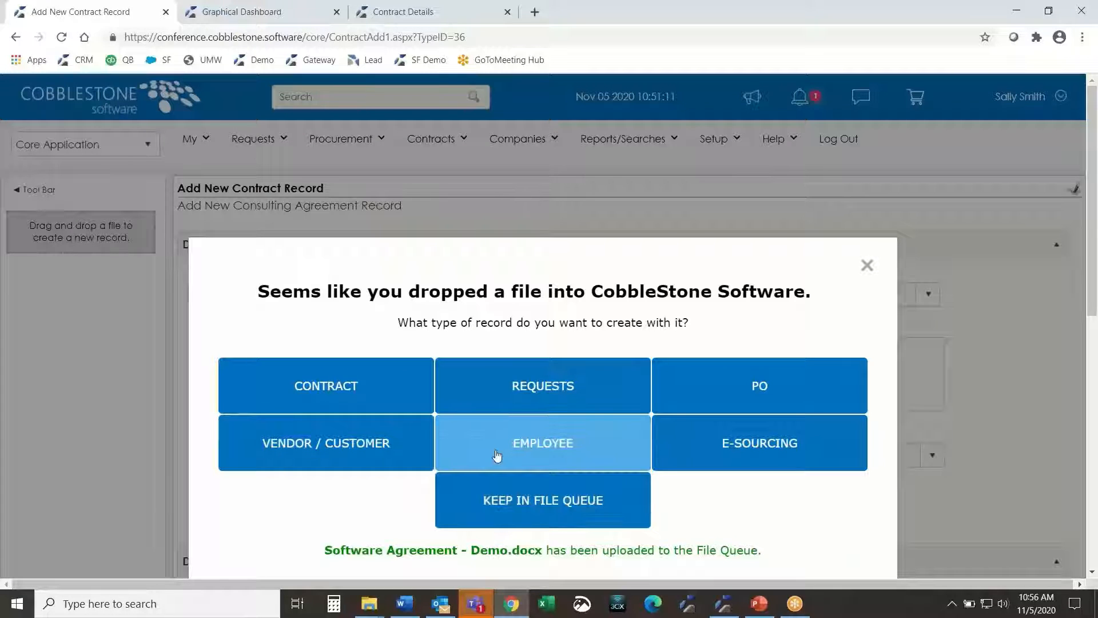
# Step: Create a contract record from the uploaded file with Consulting Agreement as its type and continue to the entry form
pyautogui.click(332, 388)
pyautogui.click(361, 369)
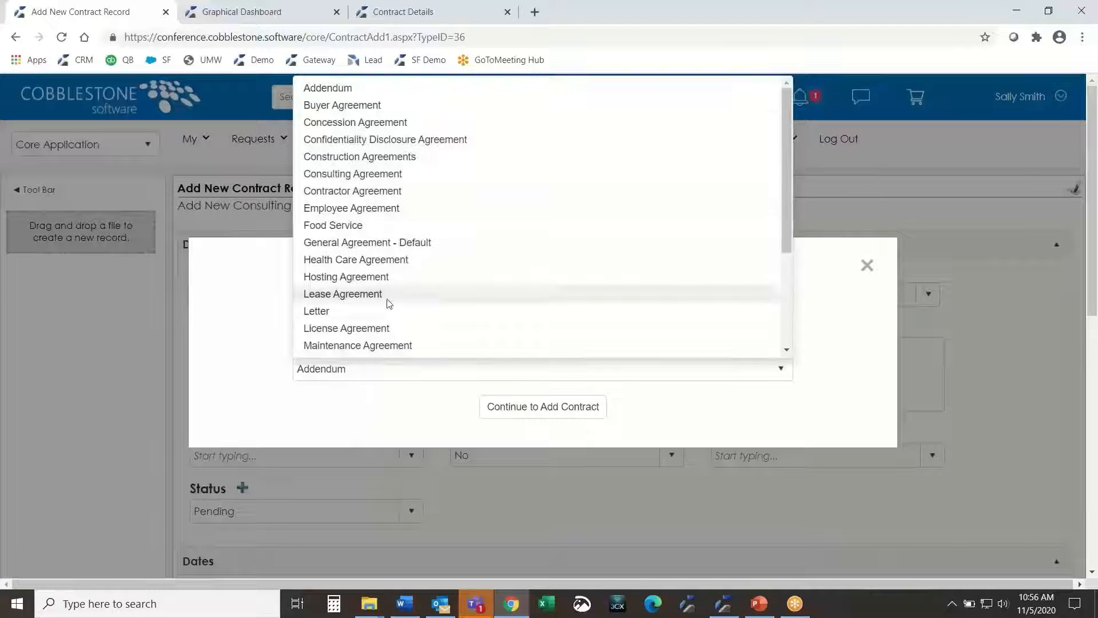
pyautogui.click(369, 174)
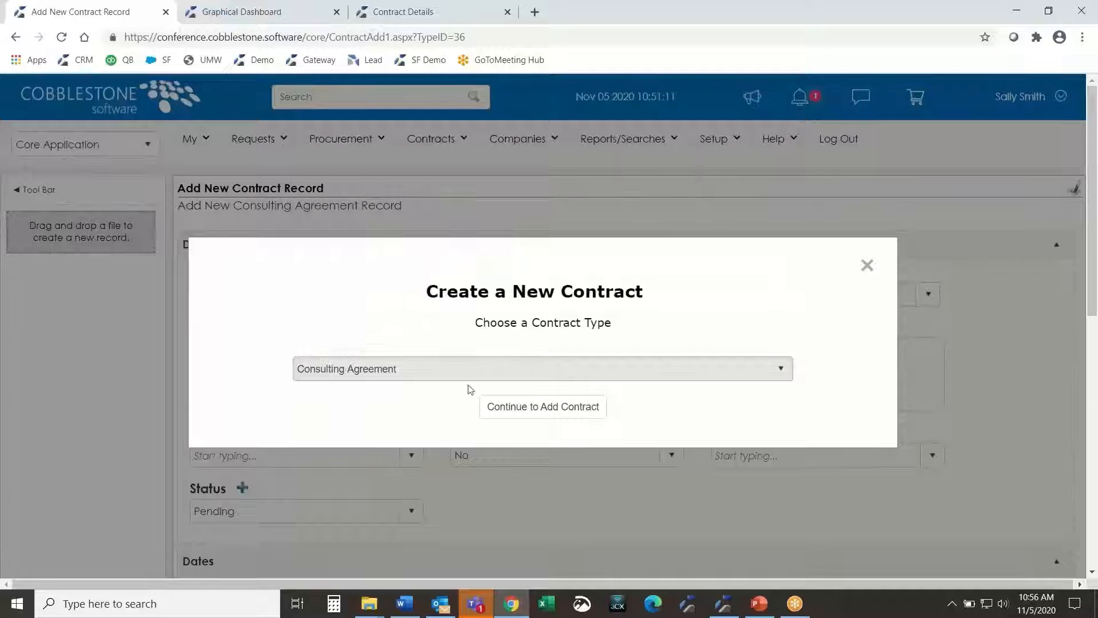
pyautogui.click(542, 408)
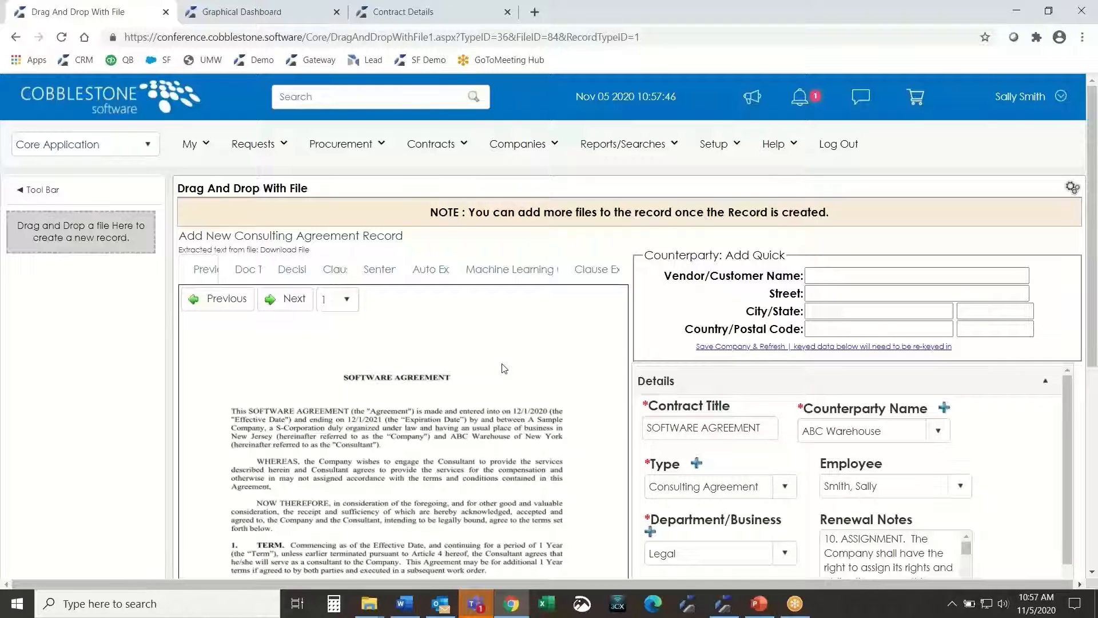
# Step: Review the prefilled Details, Dates and Financial/Budgetary fields of the new Consulting Agreement record against the document preview
pyautogui.scroll(-2, 341, 192)
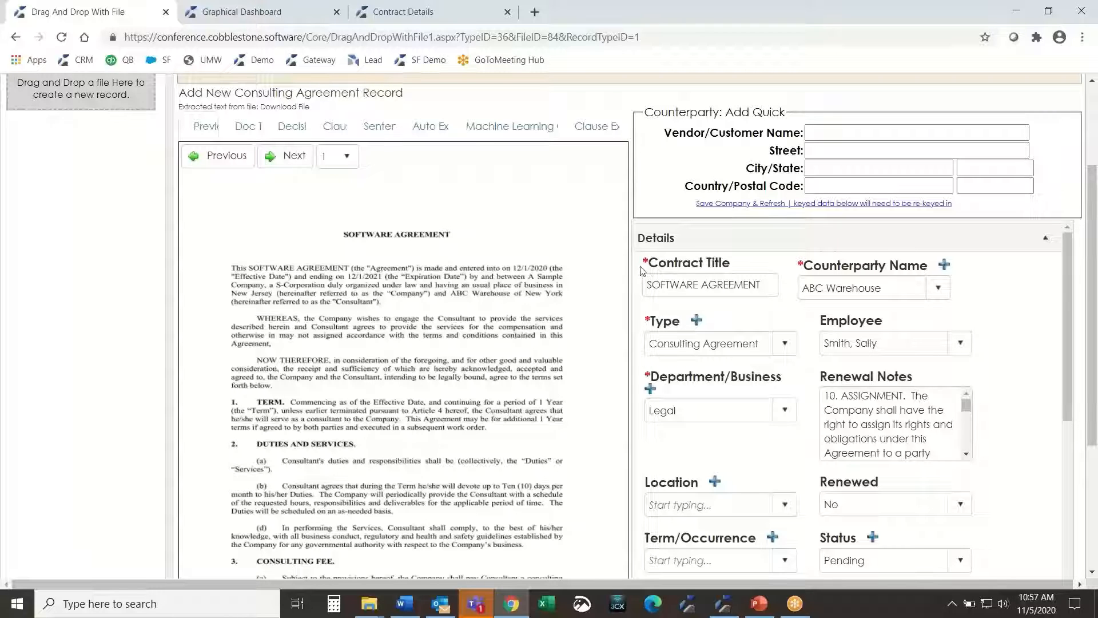
pyautogui.moveTo(649, 263)
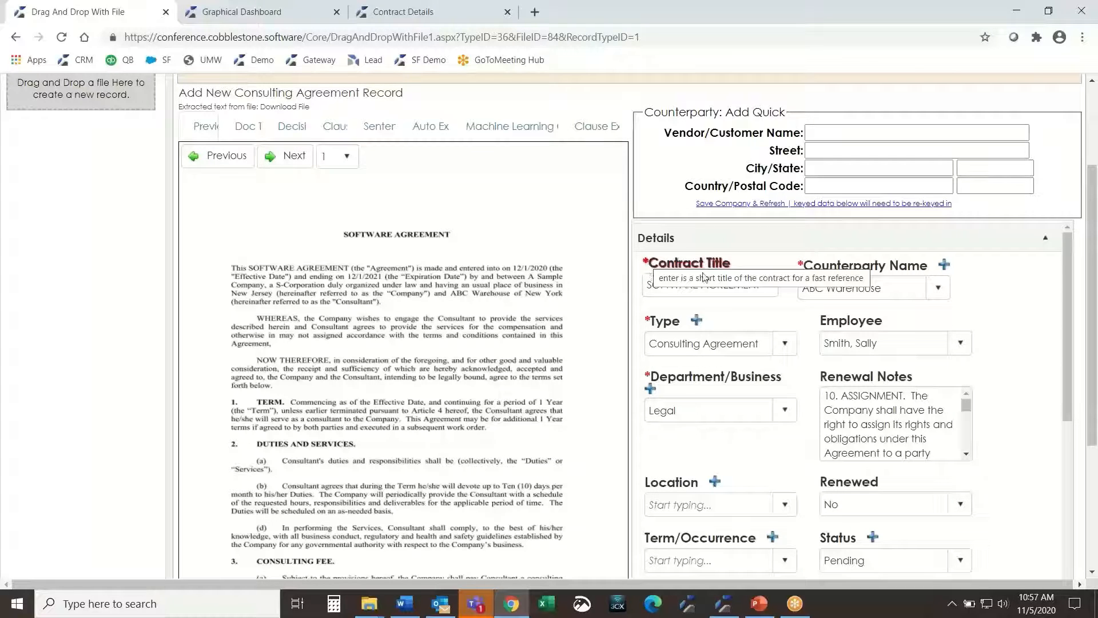
pyautogui.moveTo(707, 263); pyautogui.dragTo(744, 269)
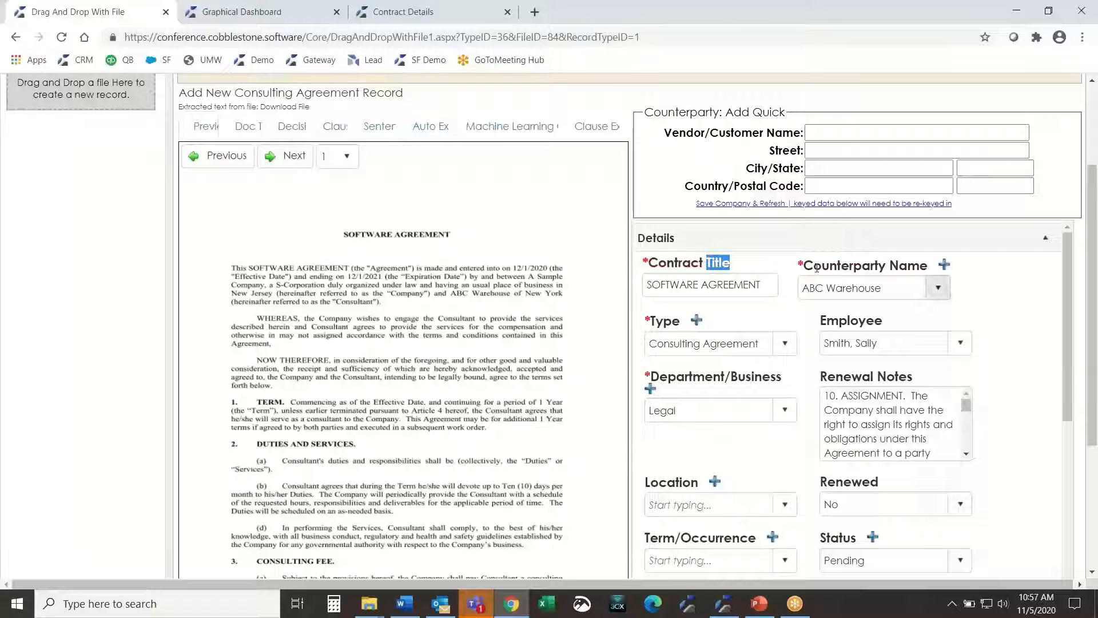
pyautogui.click(1021, 317)
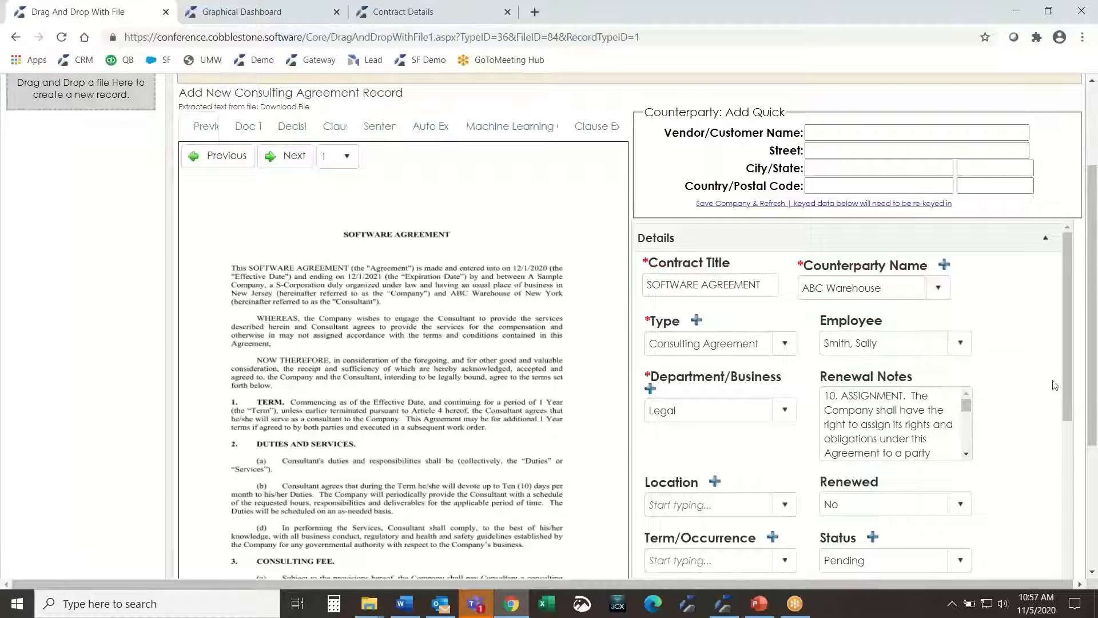
pyautogui.scroll(-1, 1054, 384)
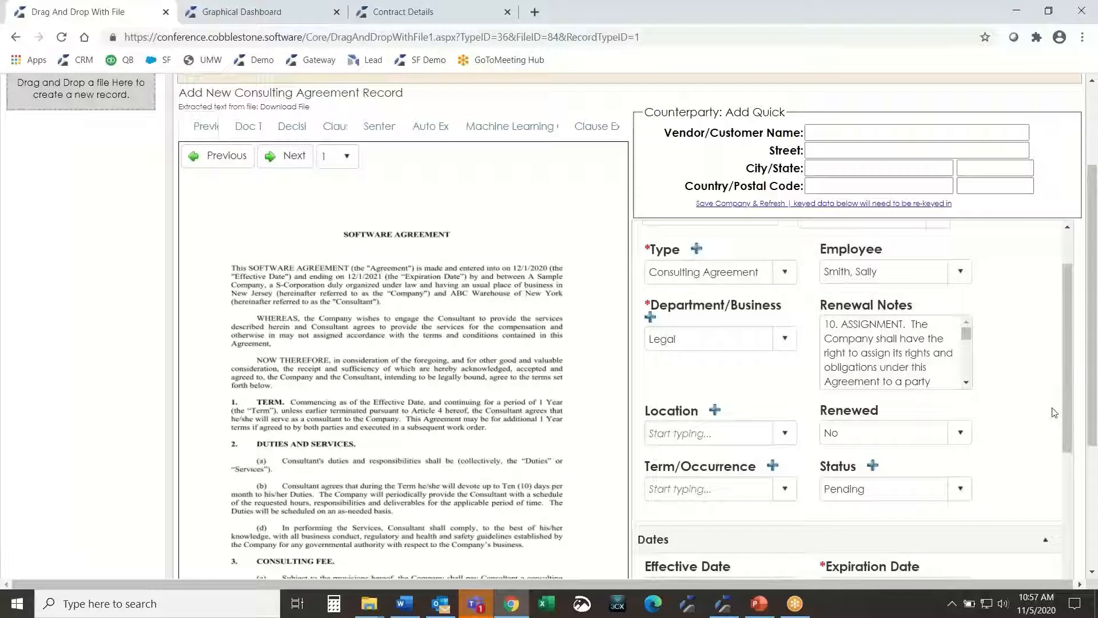
pyautogui.scroll(-3, 1054, 412)
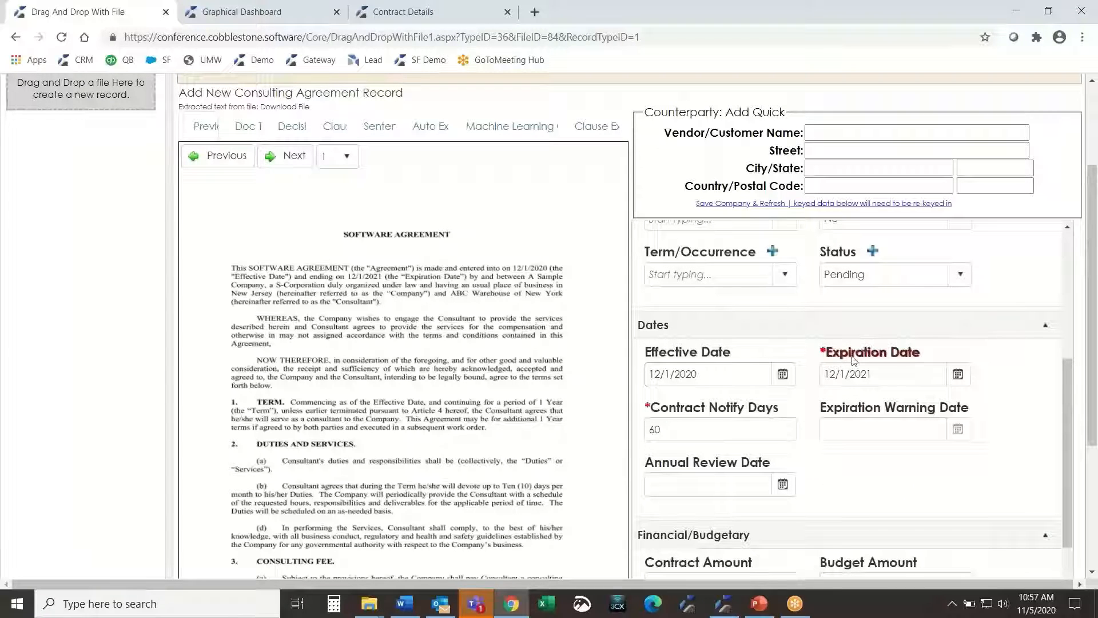
pyautogui.scroll(-2, 895, 381)
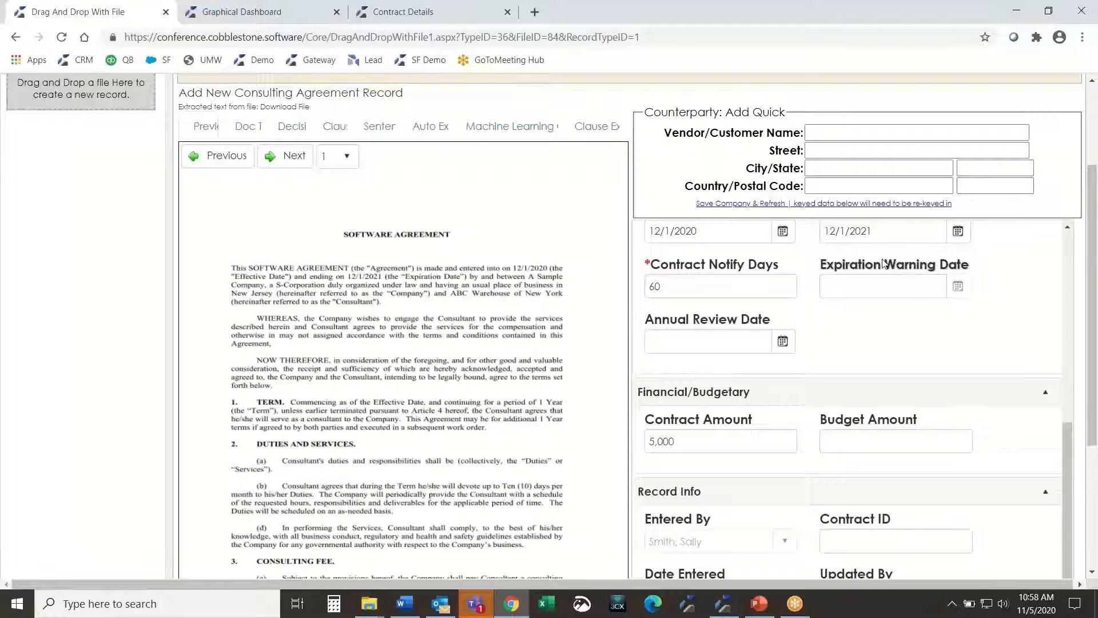
pyautogui.moveTo(819, 259)
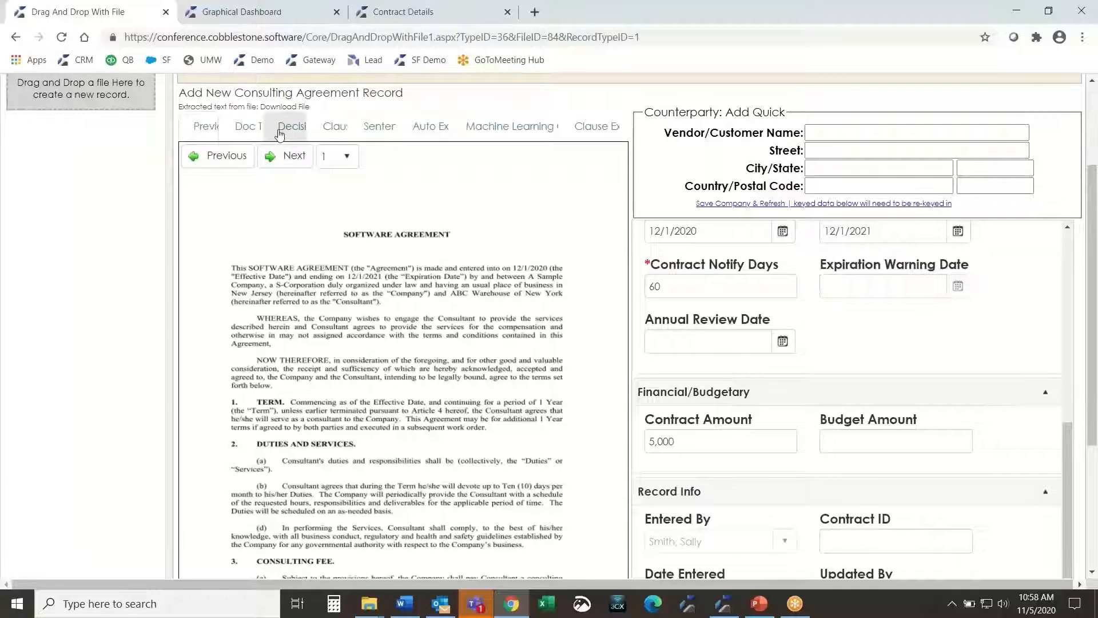
# Step: Display the clauses extracted from the Software Agreement file and read through them to the Governing Law clause
pyautogui.click(334, 127)
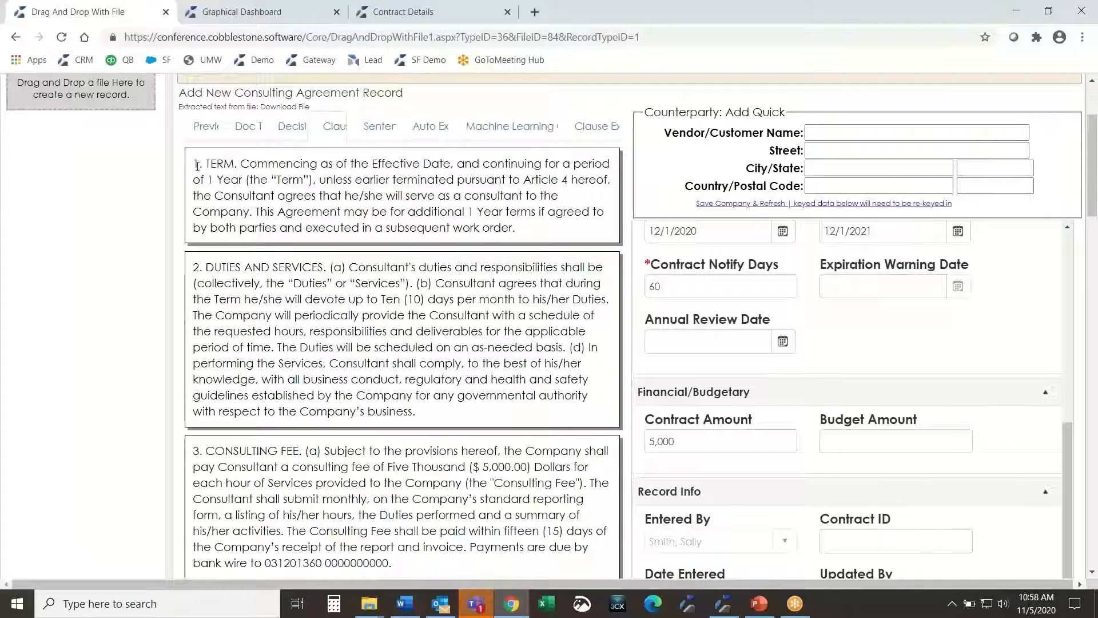
pyautogui.scroll(-5, 351, 334)
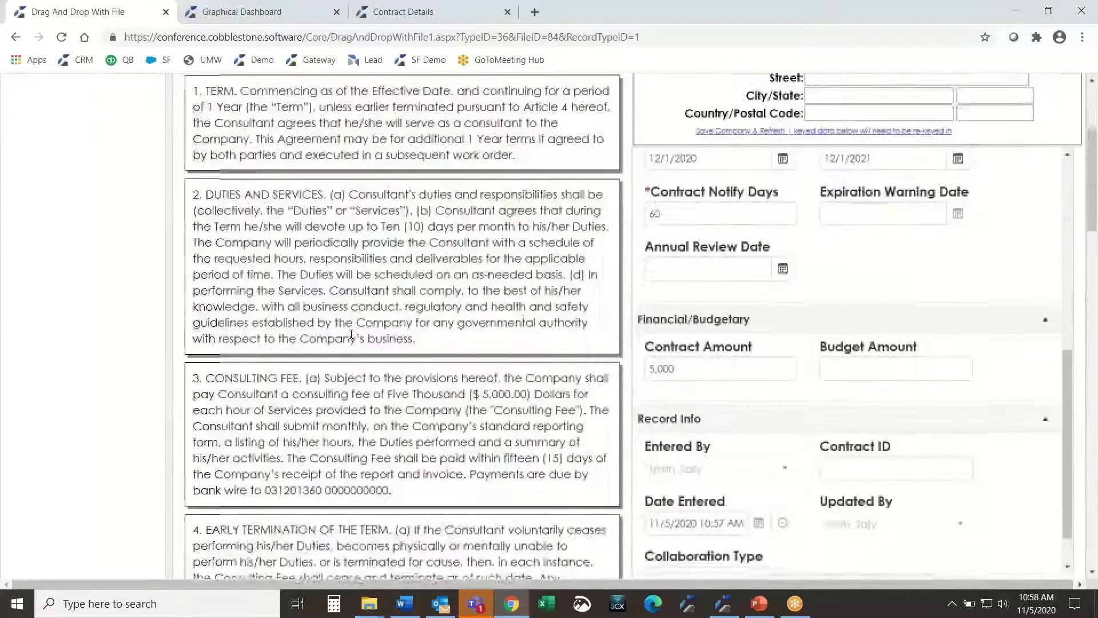
pyautogui.scroll(-9, 352, 334)
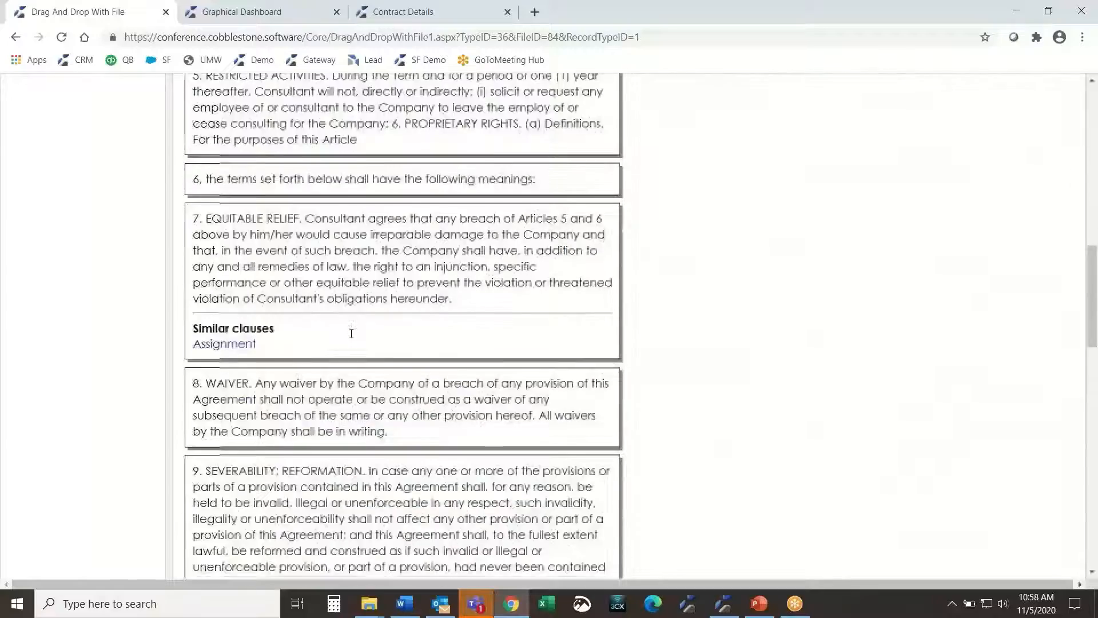
pyautogui.scroll(-8, 351, 332)
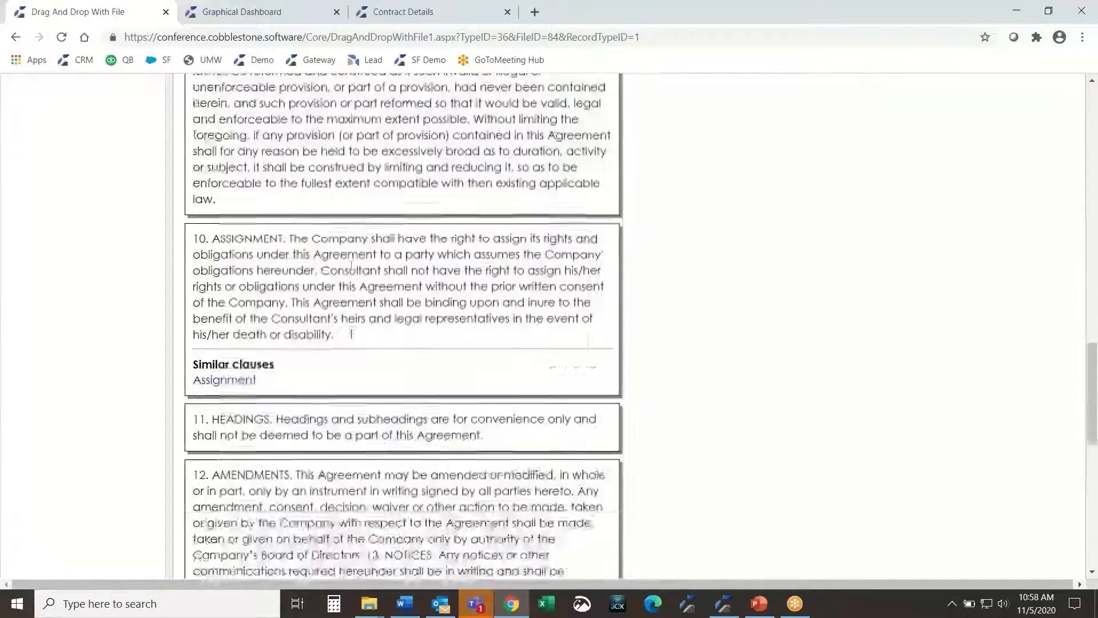
pyautogui.scroll(-7, 351, 332)
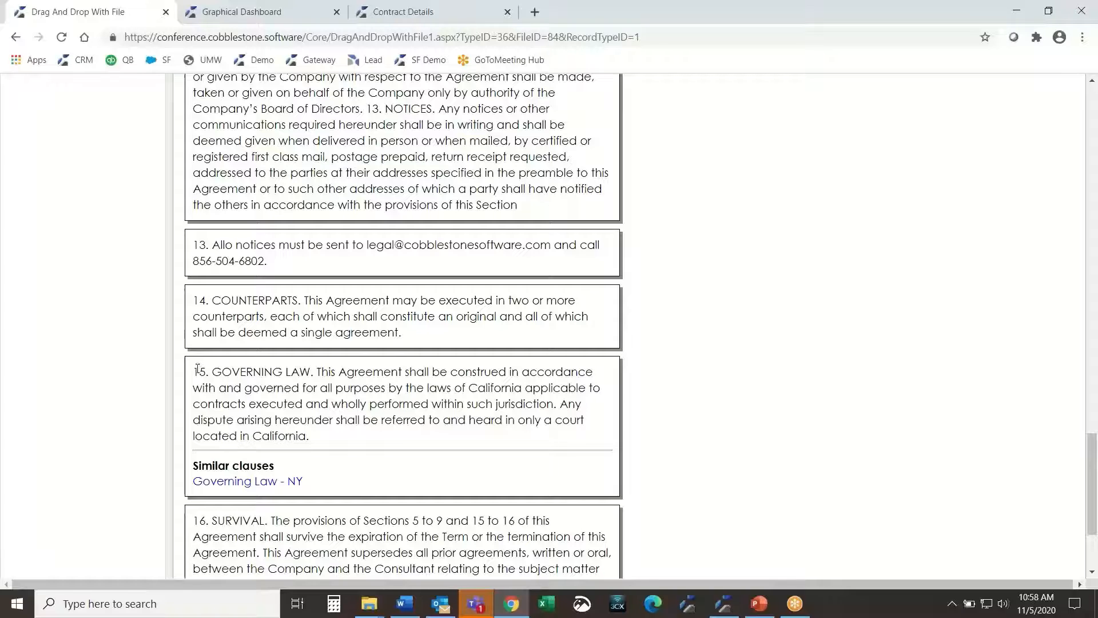
pyautogui.moveTo(198, 369); pyautogui.dragTo(317, 437)
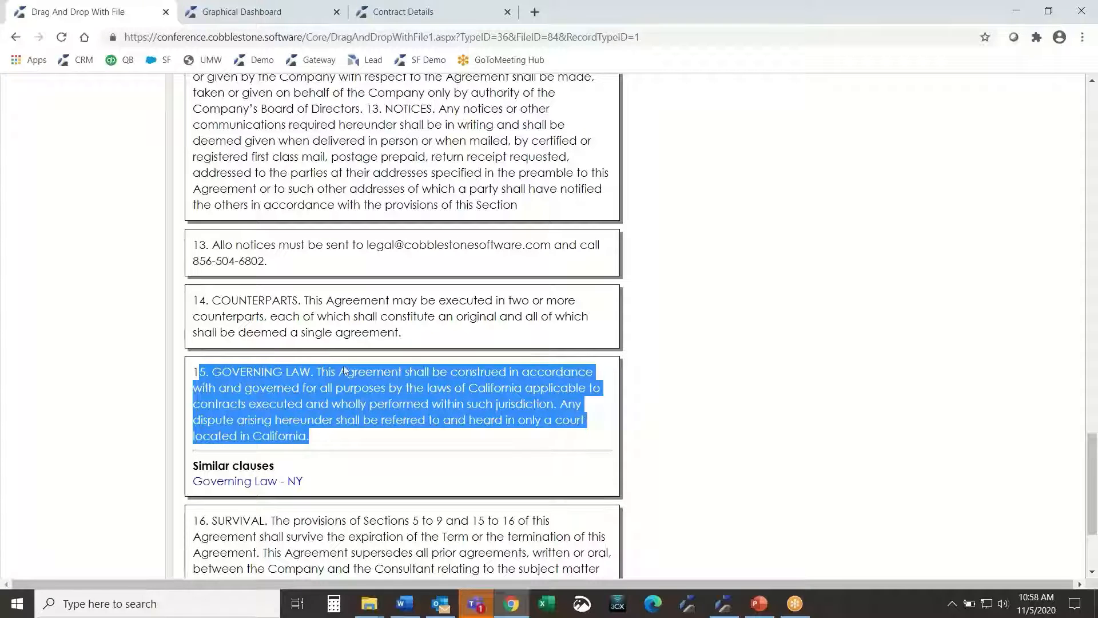
pyautogui.click(303, 405)
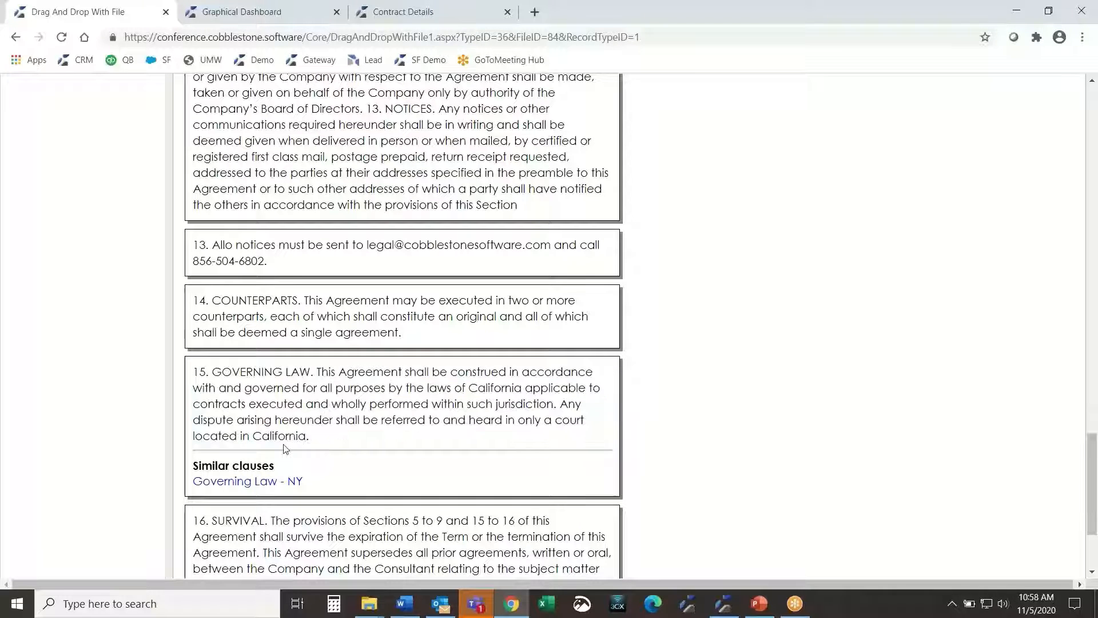
# Step: Compare the extracted Governing Law clause with its similar clause Governing Law - NY, close the comparison and return toward the entry form
pyautogui.moveTo(194, 466); pyautogui.dragTo(281, 467)
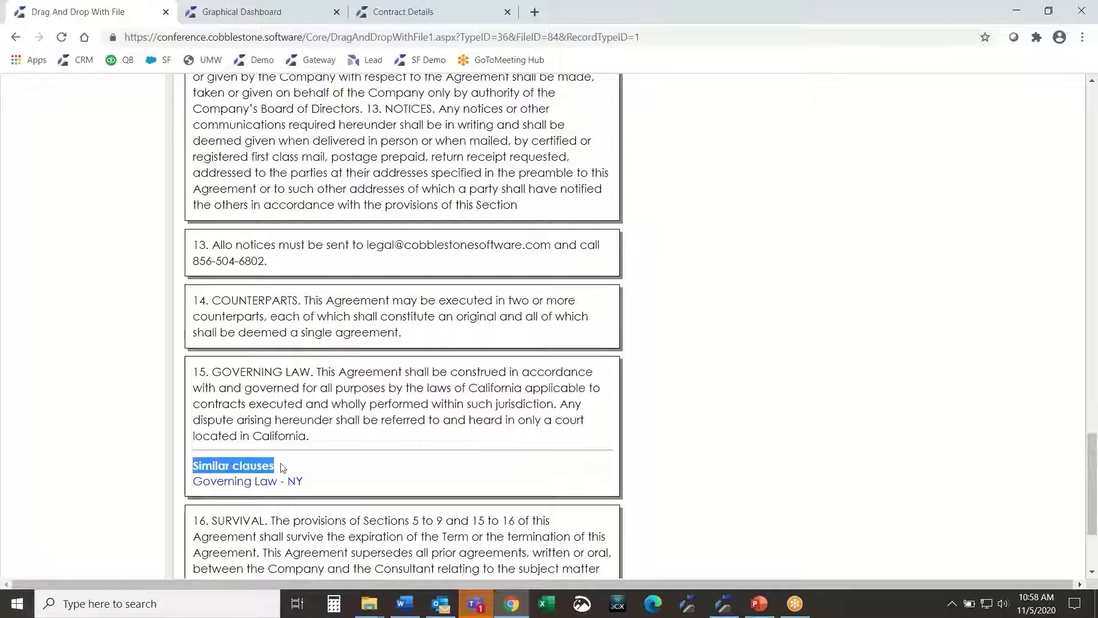
pyautogui.click(222, 481)
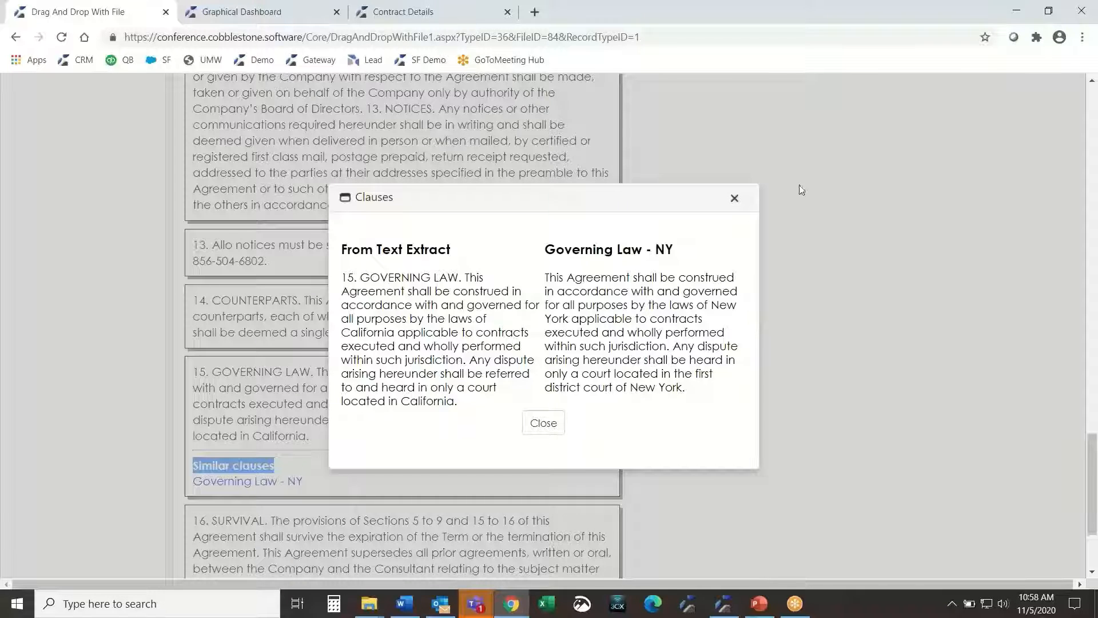
pyautogui.click(734, 198)
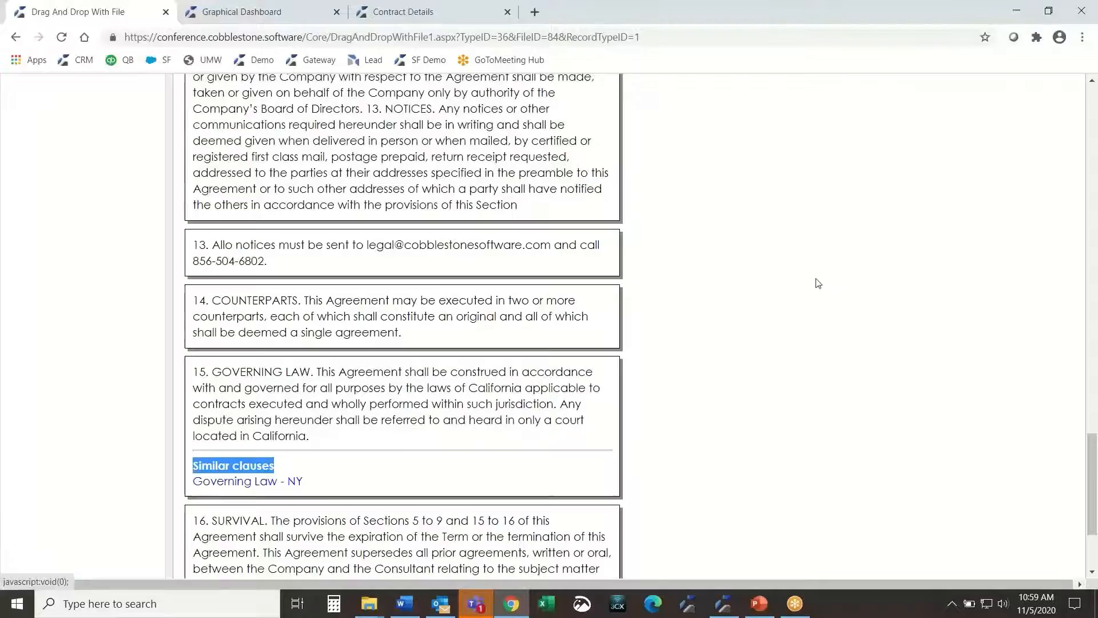
pyautogui.scroll(20, 755, 301)
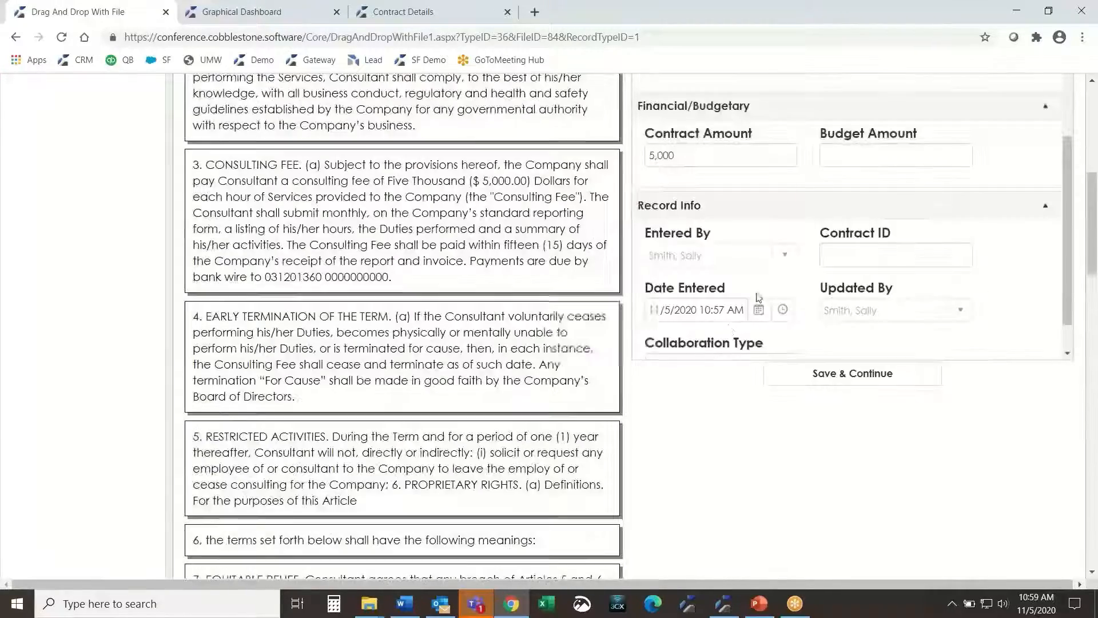
# Step: Switch to the ABC Company - Consulting Agreement record and review its sections down to the Files / Attachments area
pyautogui.click(395, 18)
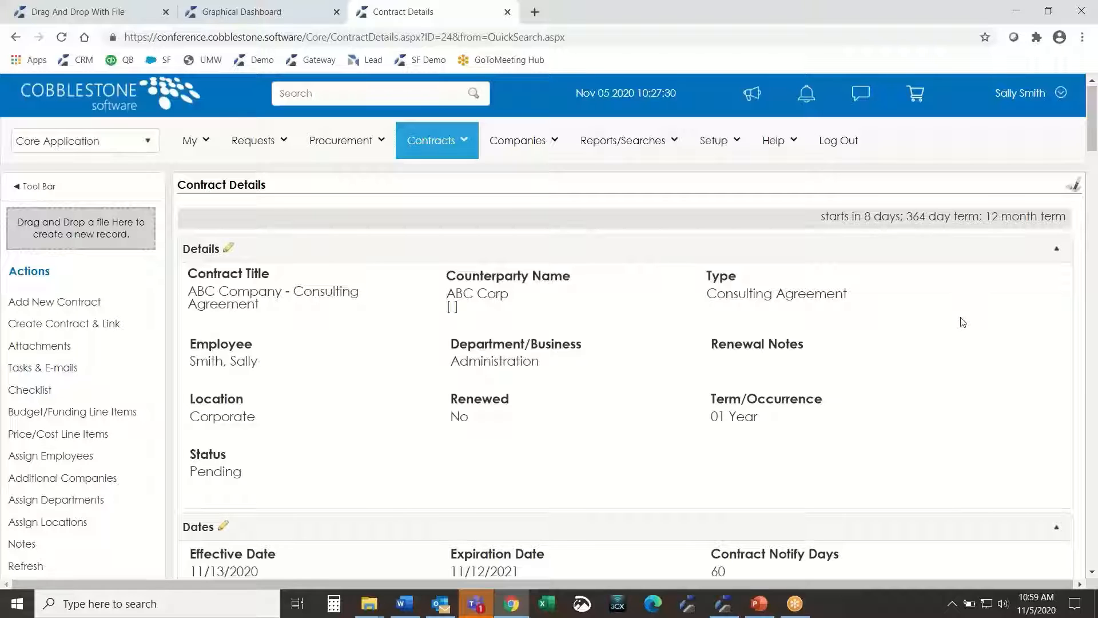
pyautogui.scroll(-2, 963, 324)
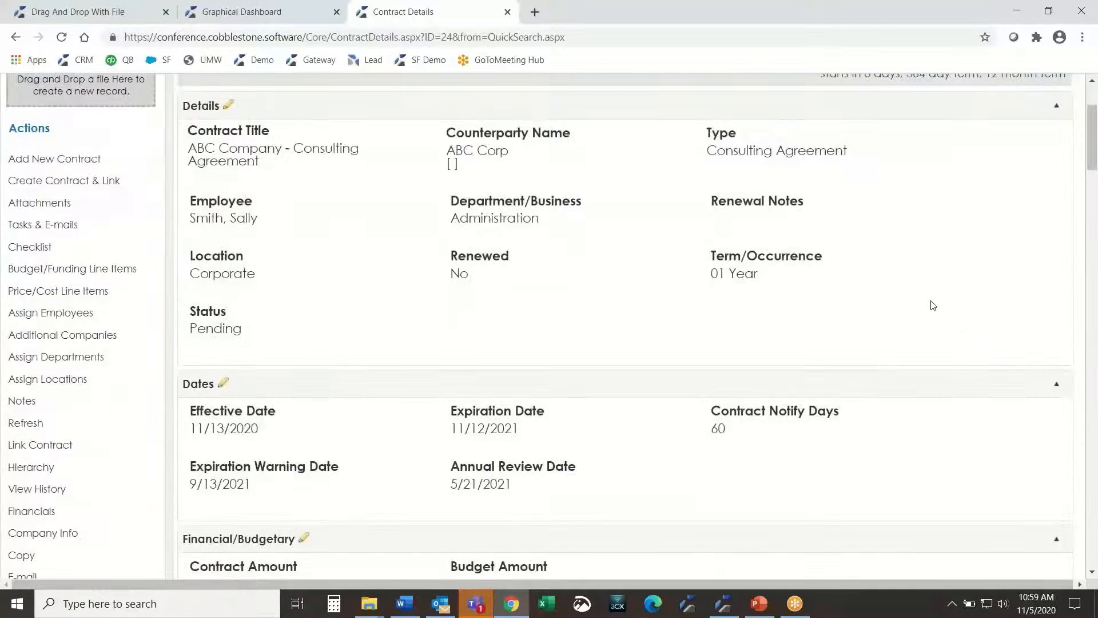
pyautogui.scroll(-7, 938, 327)
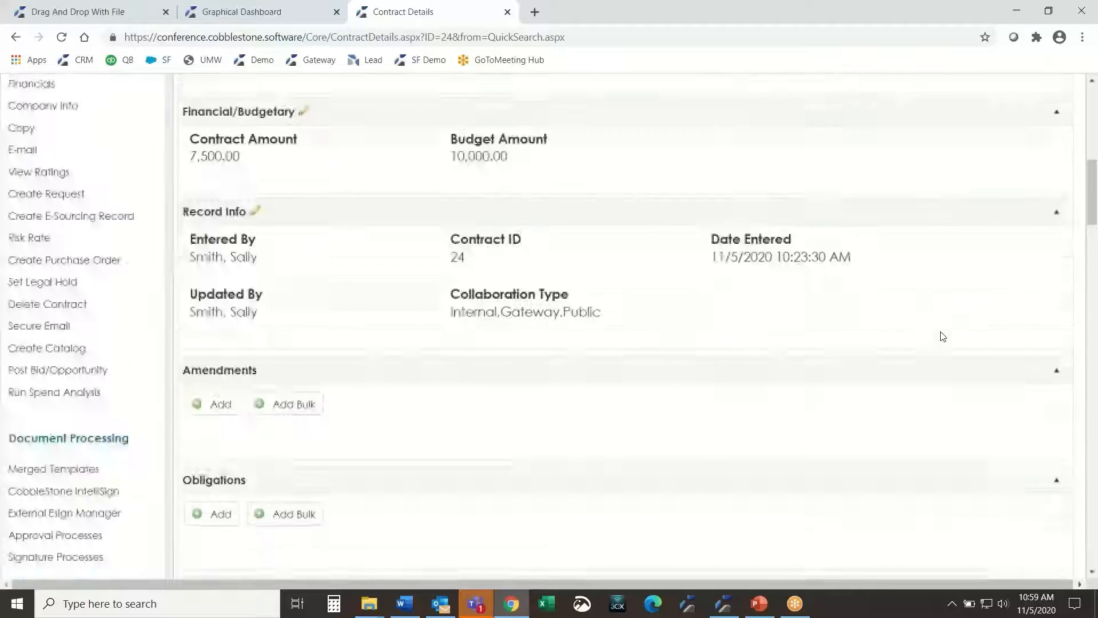
pyautogui.scroll(-5, 927, 322)
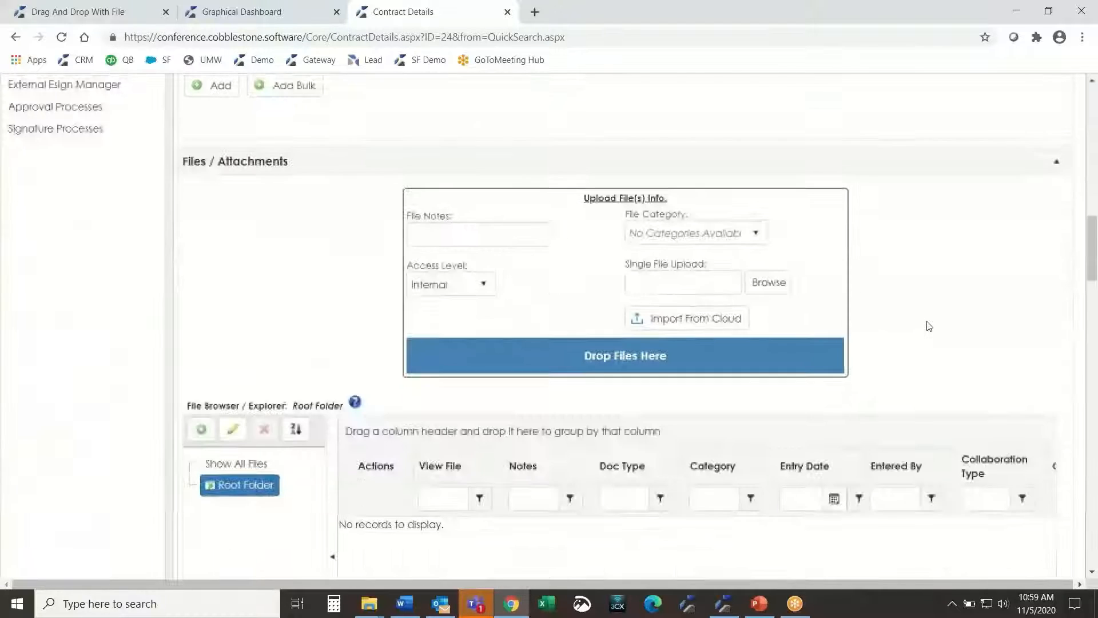
pyautogui.moveTo(183, 160); pyautogui.dragTo(244, 160)
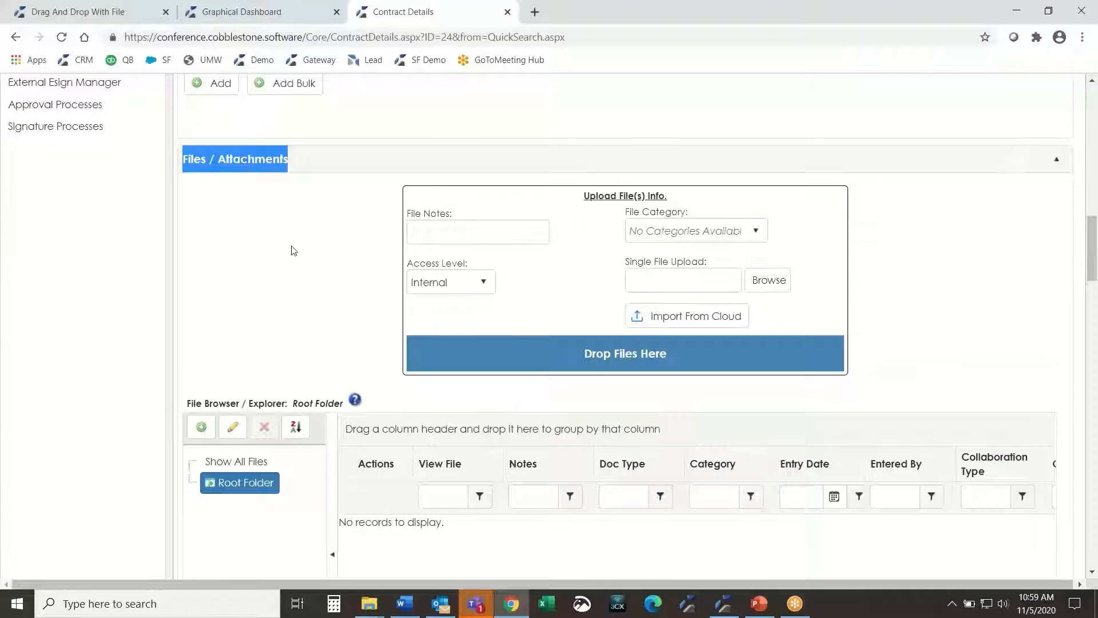
pyautogui.scroll(-1, 293, 251)
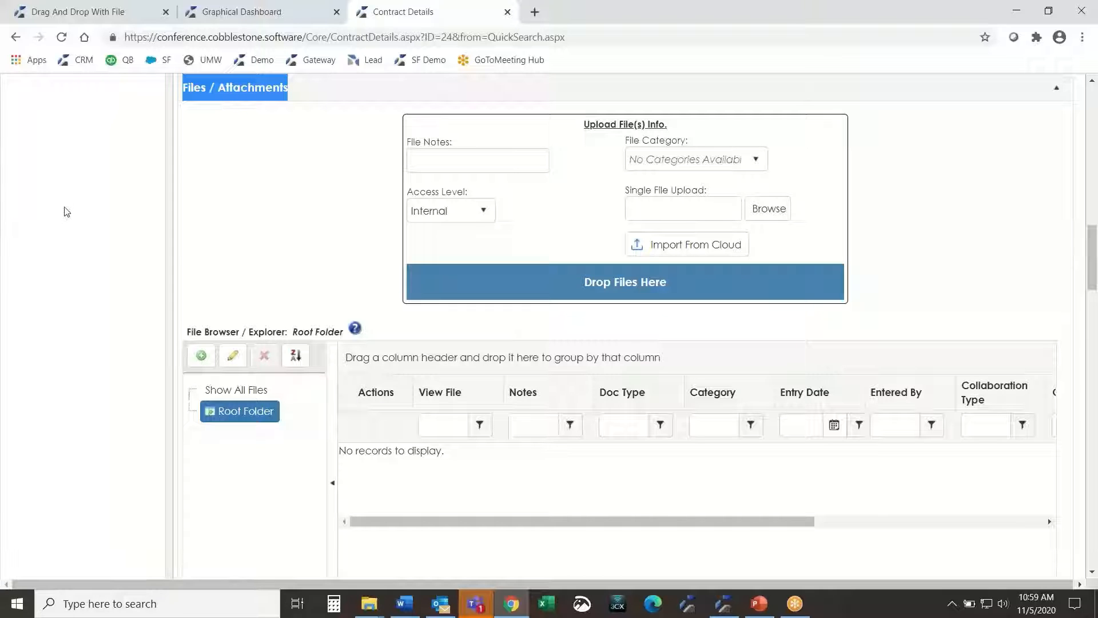
# Step: Examine the record's Tasks, E-mails, Workflow, Alerts section and select the Prepare for Review task
pyautogui.scroll(-10, 77, 228)
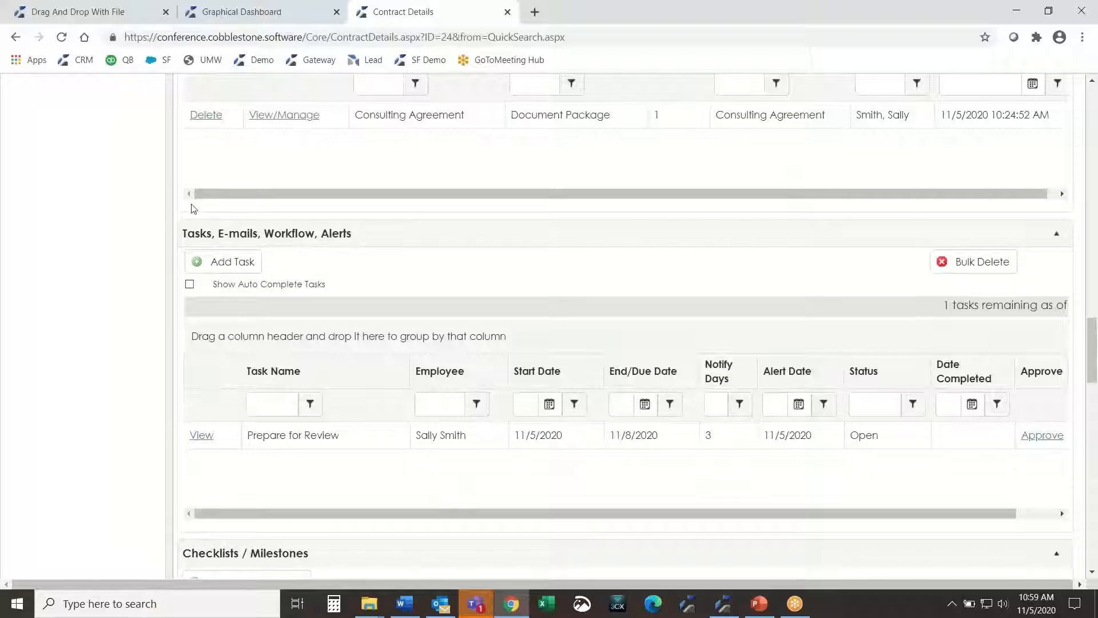
pyautogui.moveTo(189, 234); pyautogui.dragTo(297, 235)
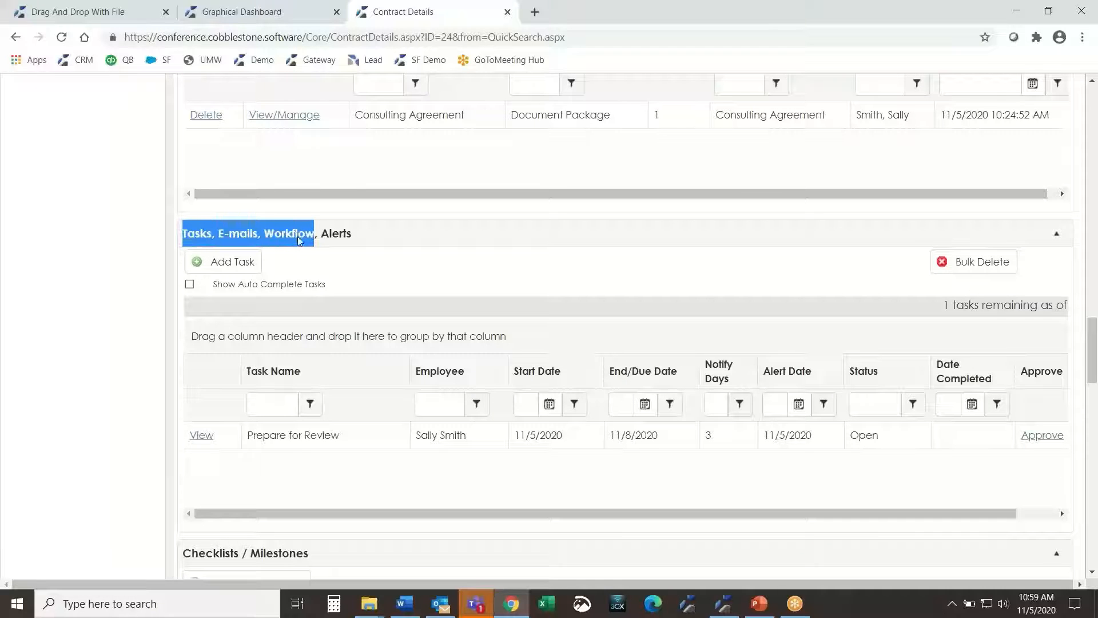
pyautogui.click(15, 261)
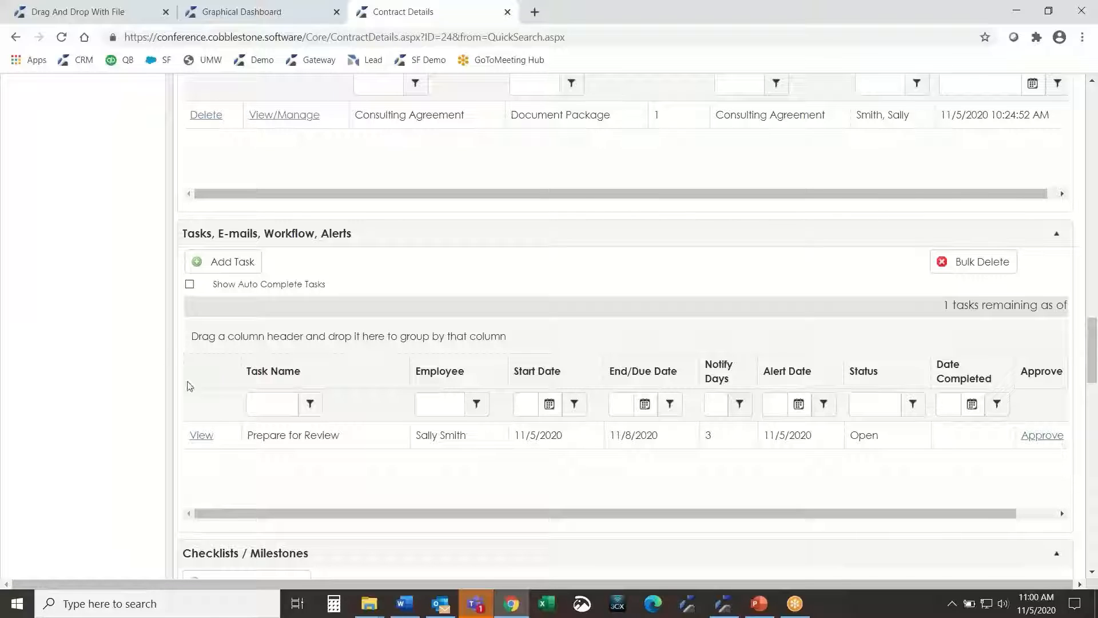
pyautogui.click(275, 442)
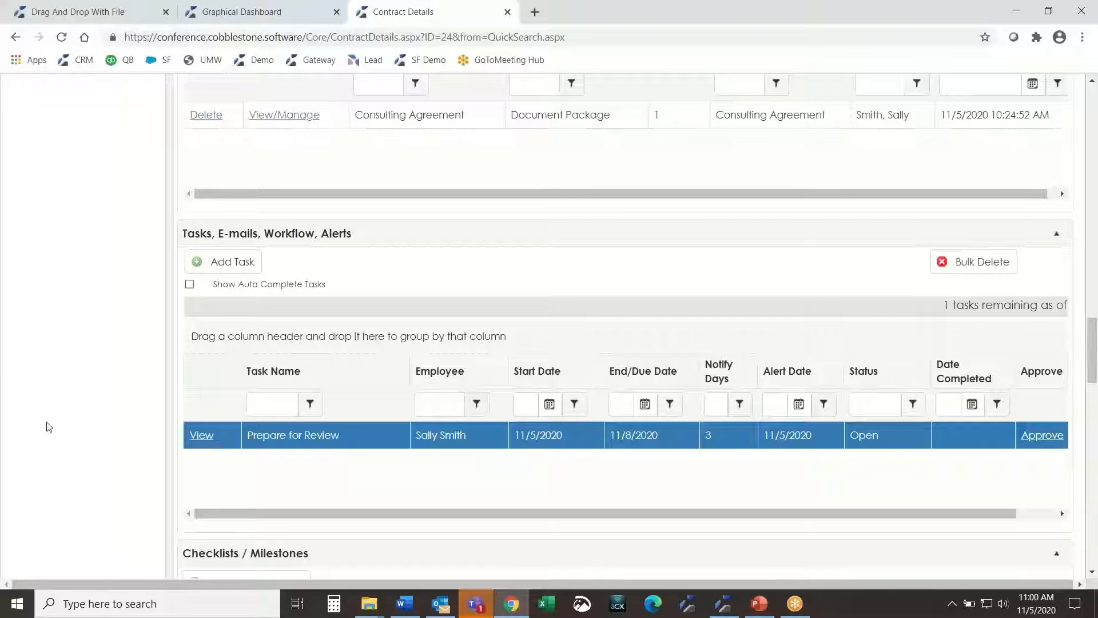
# Step: Return to the contract record's Details section and review its field values
pyautogui.scroll(20, 49, 426)
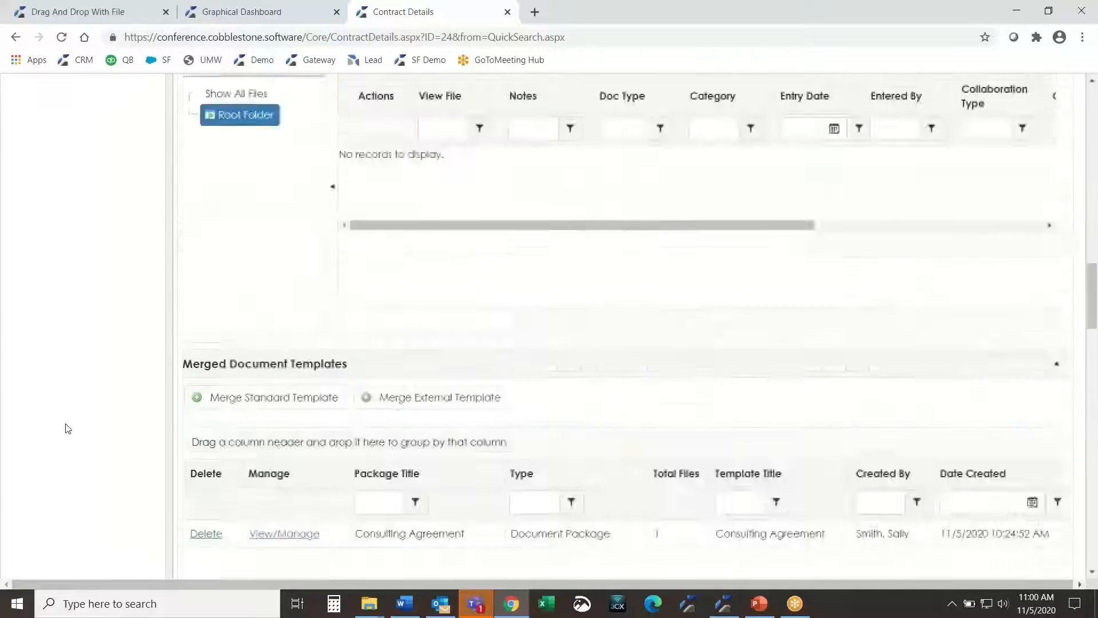
pyautogui.scroll(4, 214, 437)
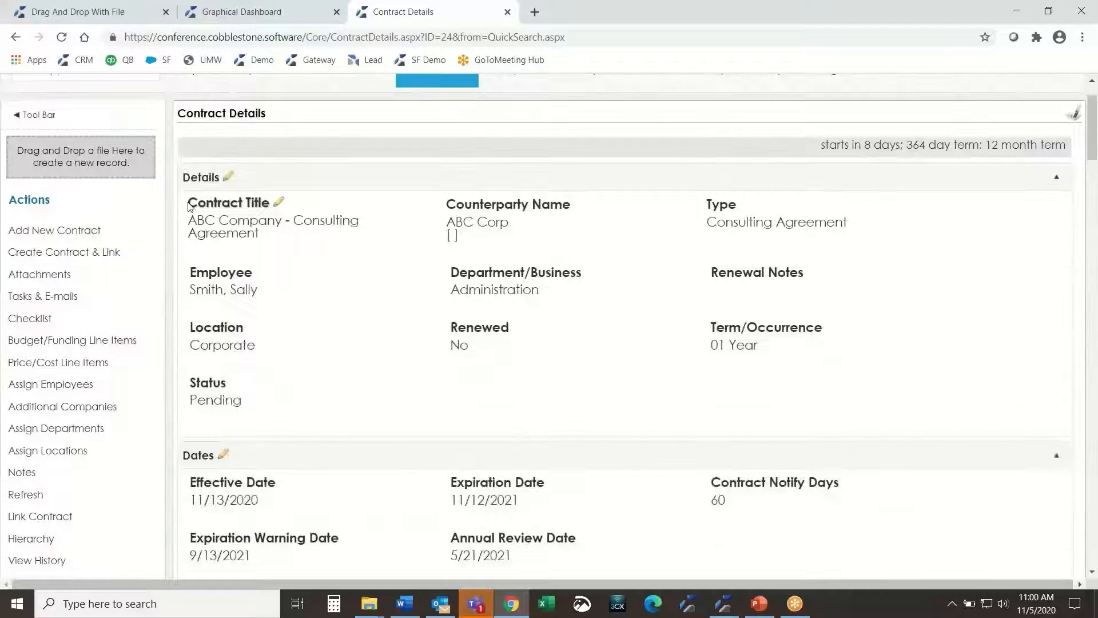
pyautogui.moveTo(191, 202); pyautogui.dragTo(601, 385)
pyautogui.click(605, 345)
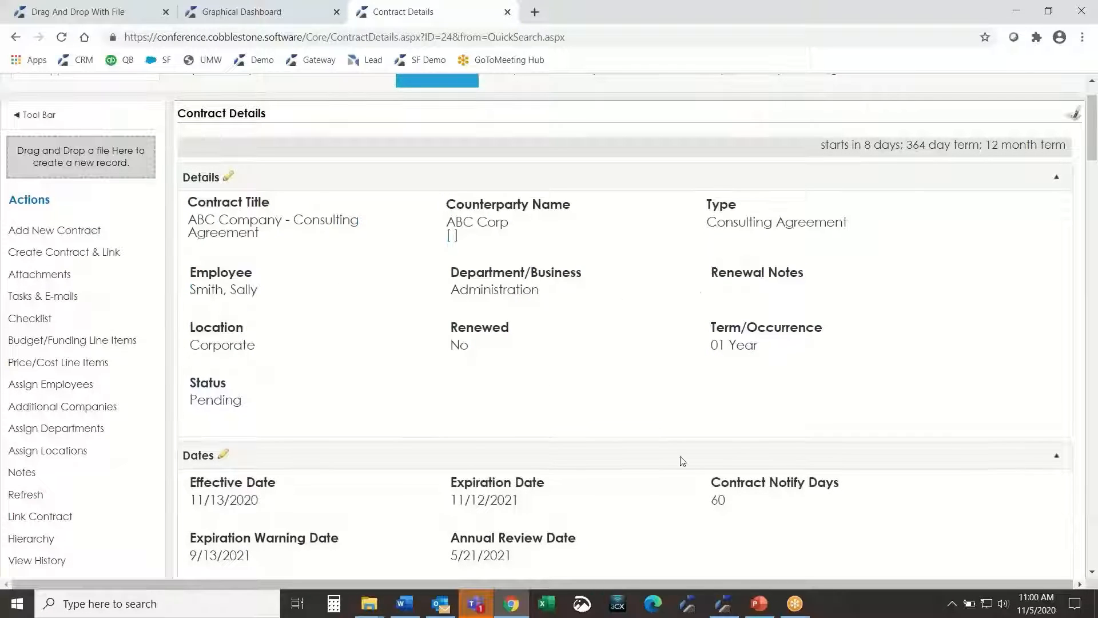
# Step: Attach Agreement Draft.docx from the Version 1 Consulting folder to the contract record with the file note "Draft from the 3rd party"
pyautogui.scroll(-2, 698, 312)
pyautogui.scroll(-14, 701, 319)
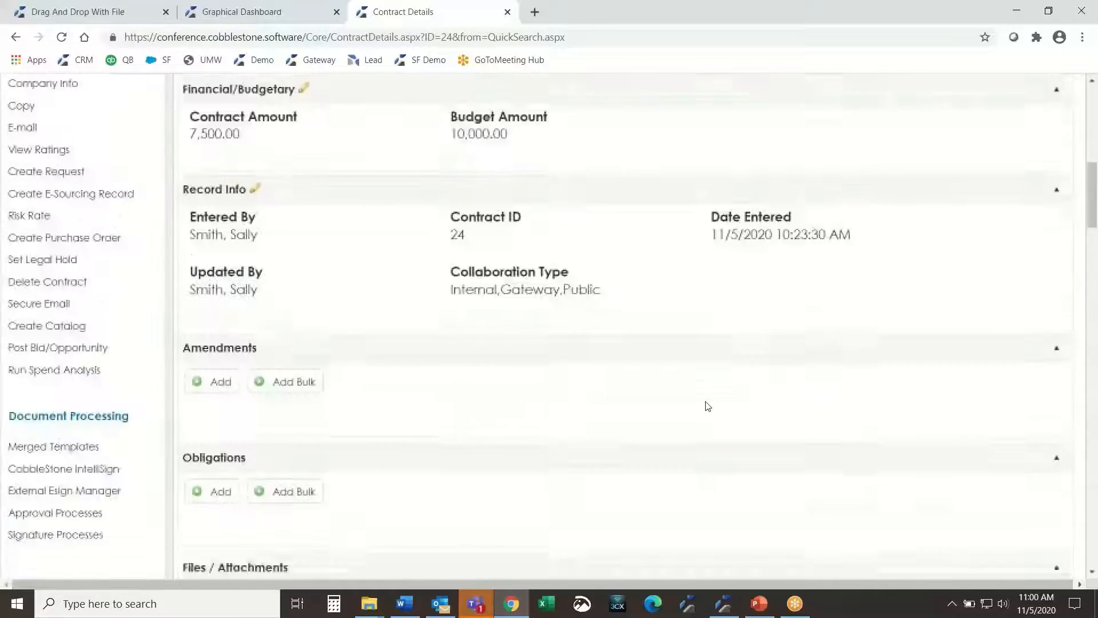
pyautogui.scroll(-2, 708, 406)
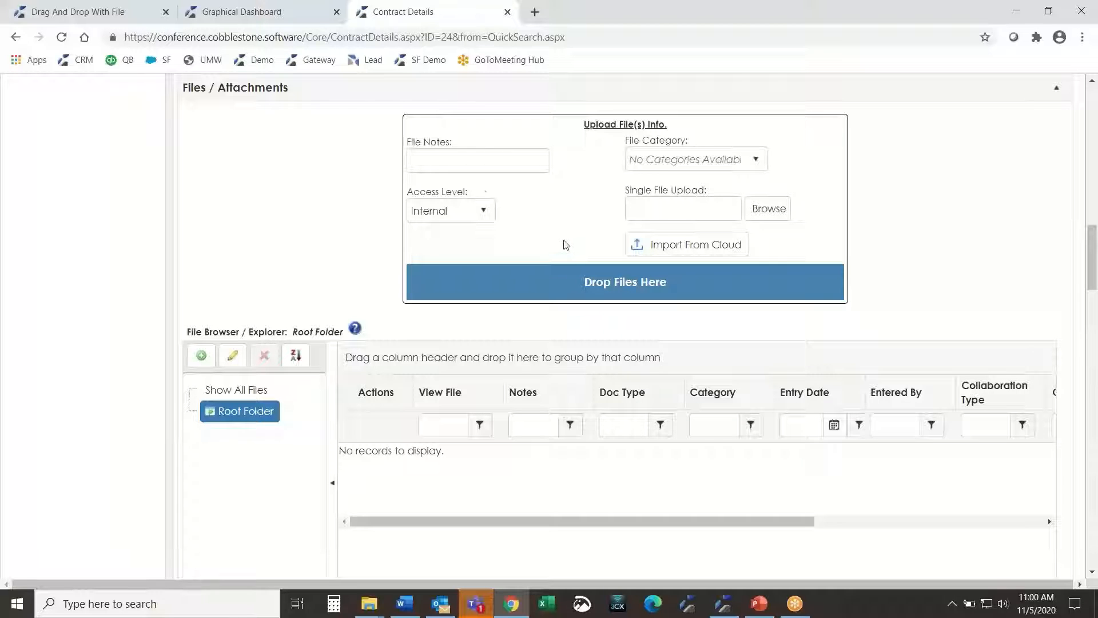
pyautogui.click(442, 162)
pyautogui.write('Dr')
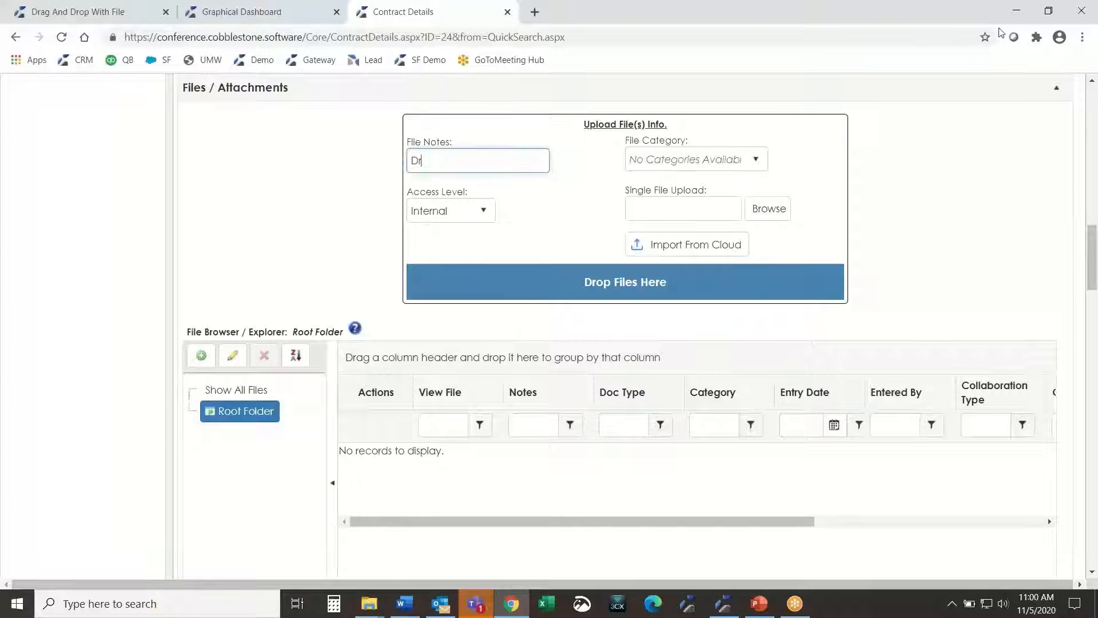
pyautogui.write('aft from the 3rd party')
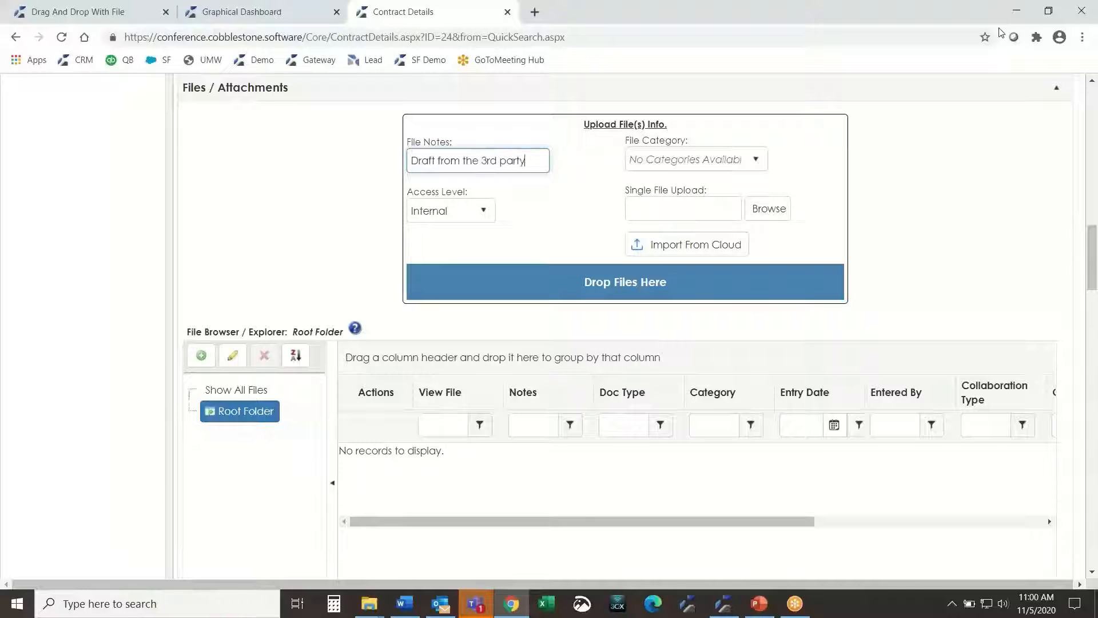
pyautogui.click(763, 212)
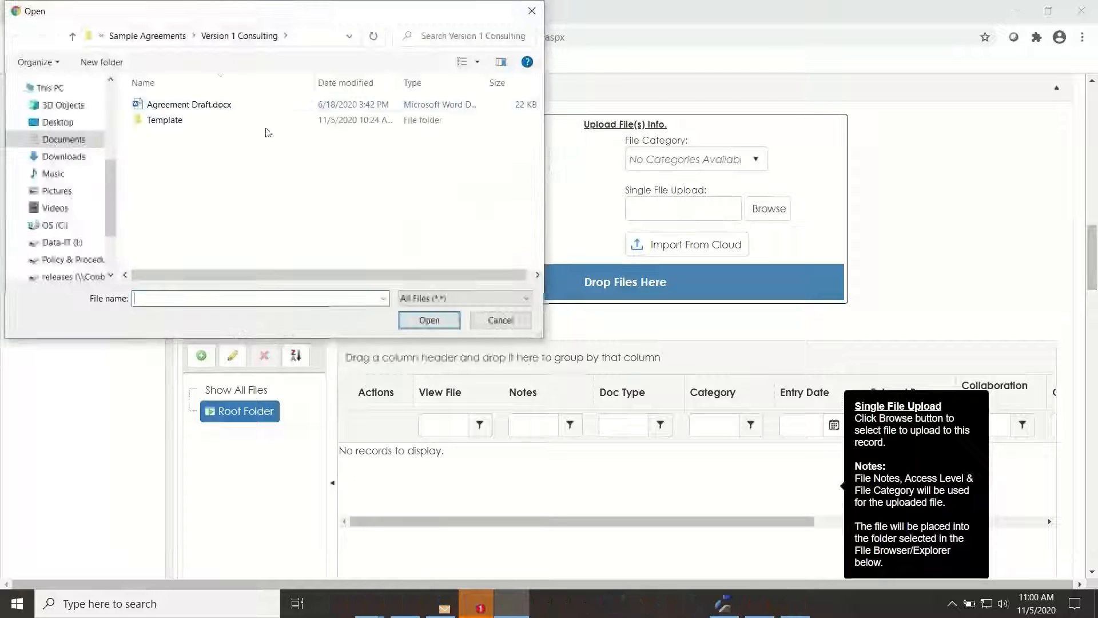
pyautogui.click(221, 104)
pyautogui.click(428, 322)
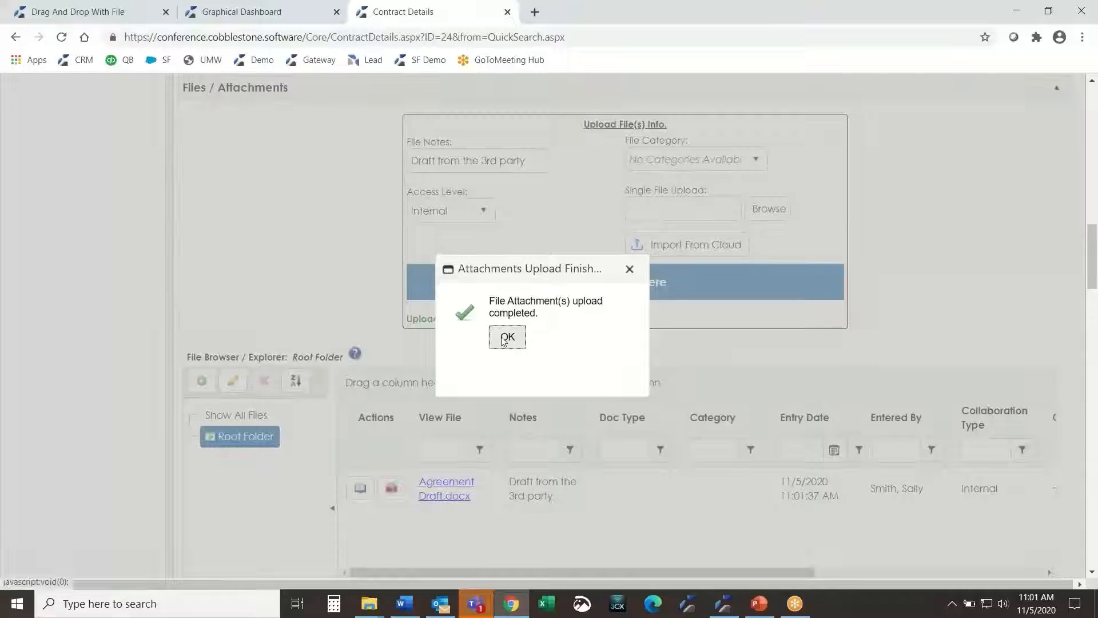
pyautogui.click(505, 338)
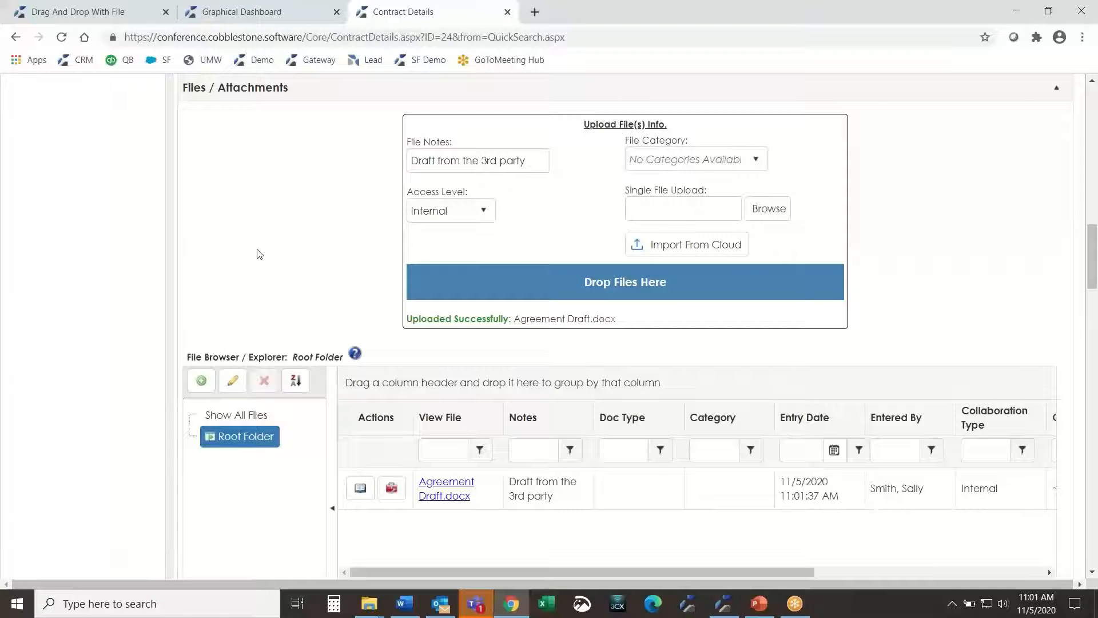
# Step: Return to the record's details and review the Counterparty Name, Effective Date and Contract Amount fields
pyautogui.scroll(1, 256, 257)
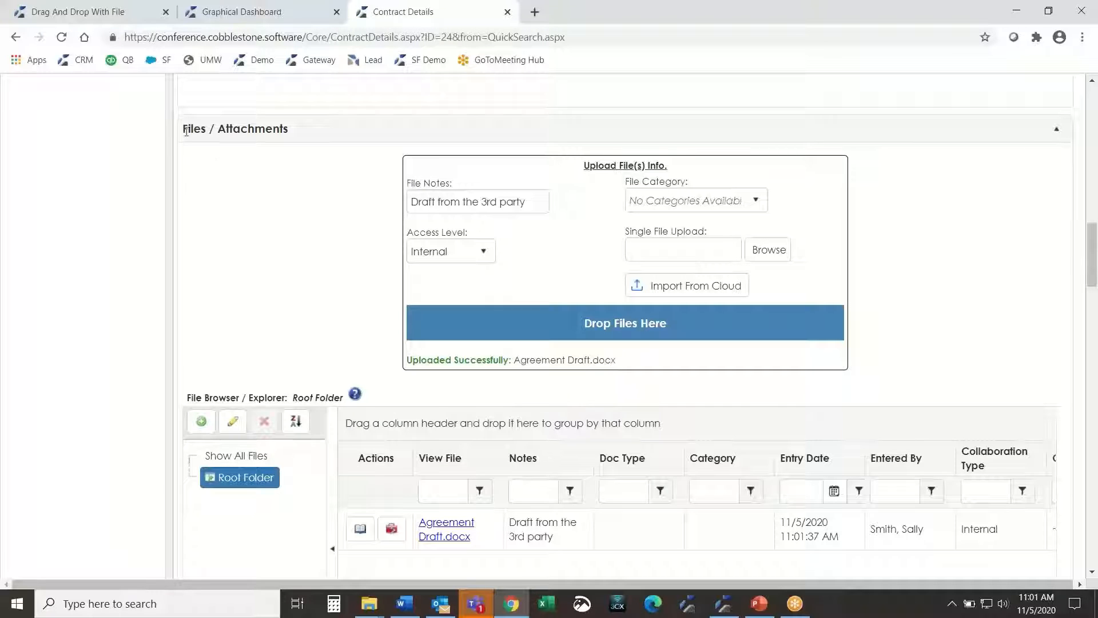
pyautogui.moveTo(186, 132); pyautogui.dragTo(244, 208)
pyautogui.click(246, 213)
pyautogui.scroll(15, 240, 229)
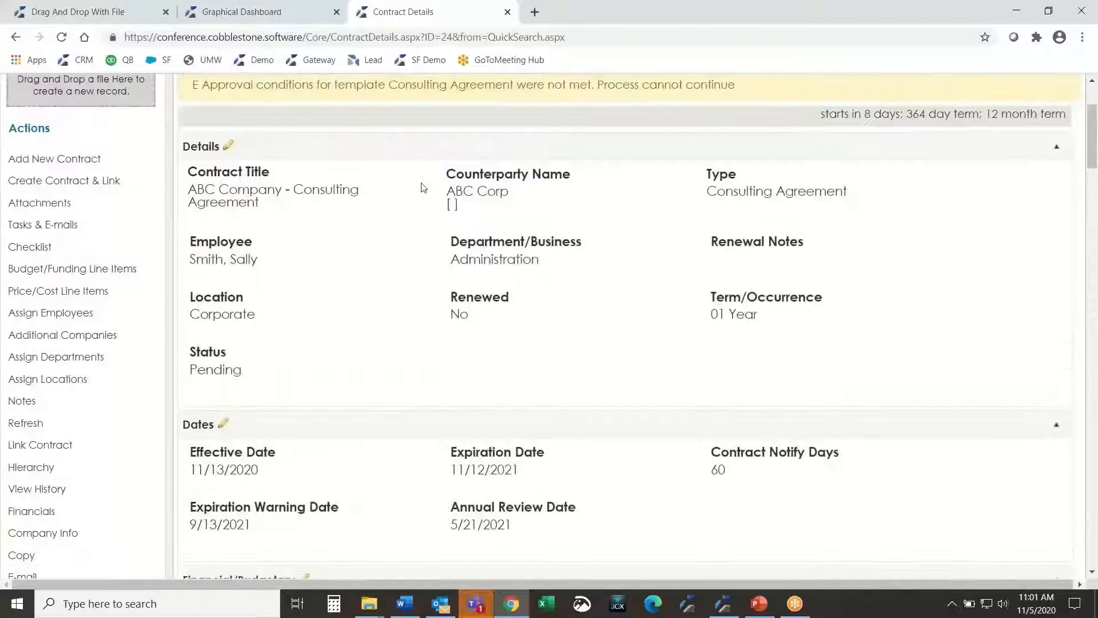
pyautogui.scroll(-1, 422, 184)
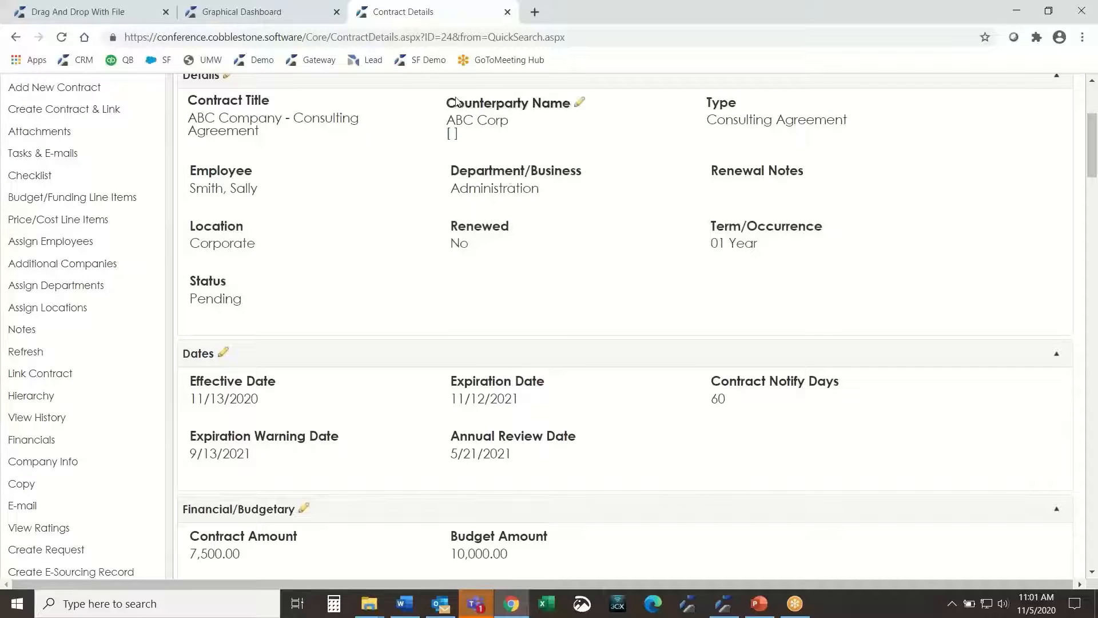
pyautogui.moveTo(446, 103); pyautogui.dragTo(554, 108)
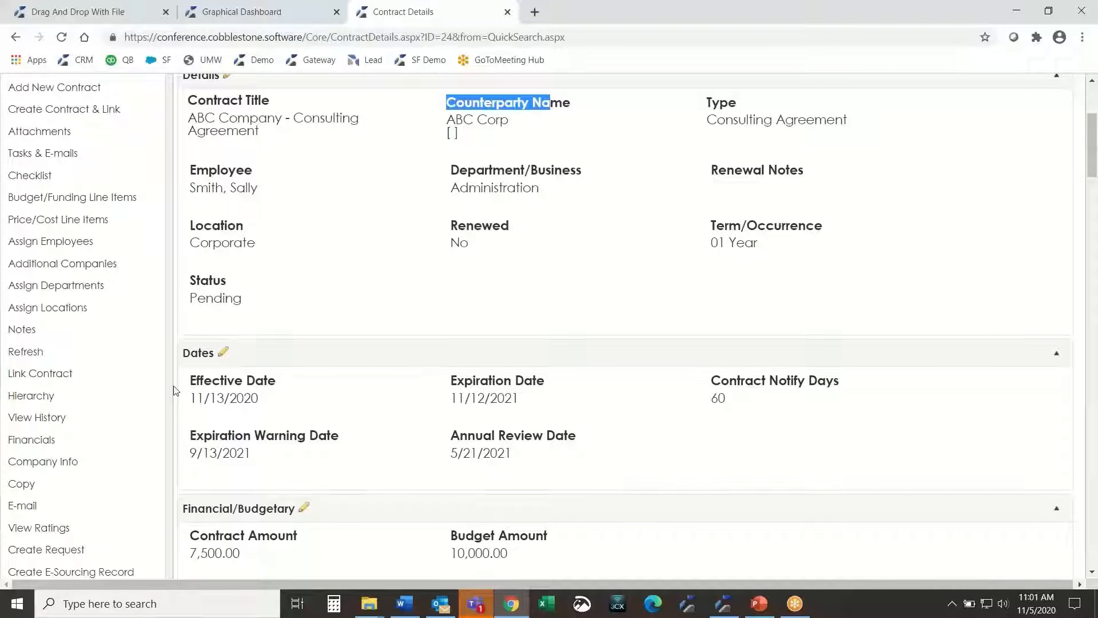
pyautogui.moveTo(184, 381); pyautogui.dragTo(243, 382)
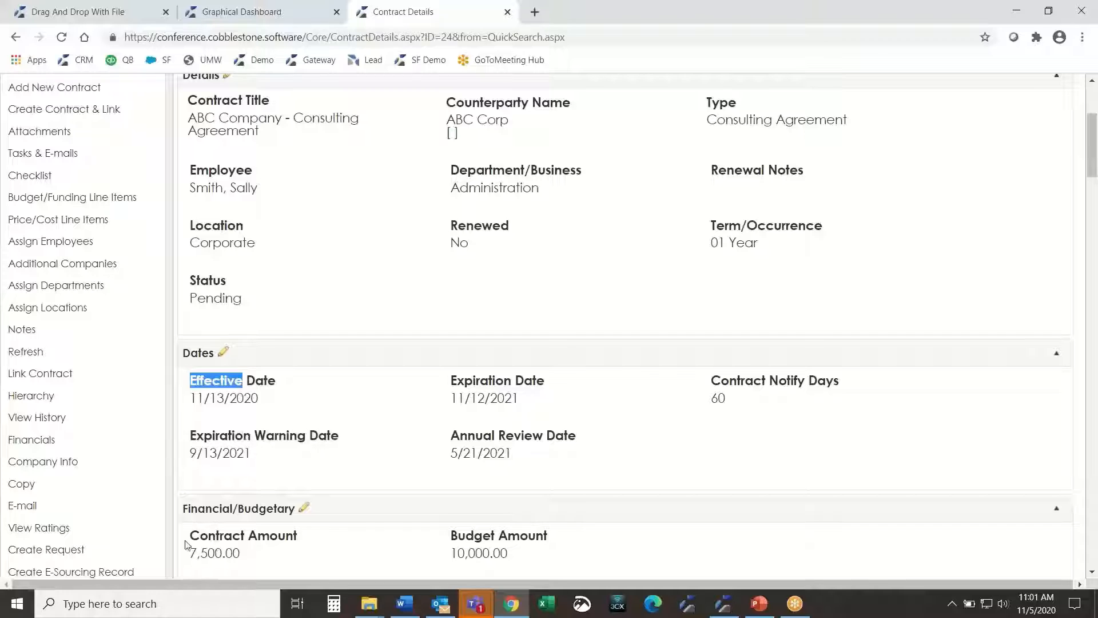
pyautogui.moveTo(185, 538); pyautogui.dragTo(272, 533)
pyautogui.moveTo(270, 534)
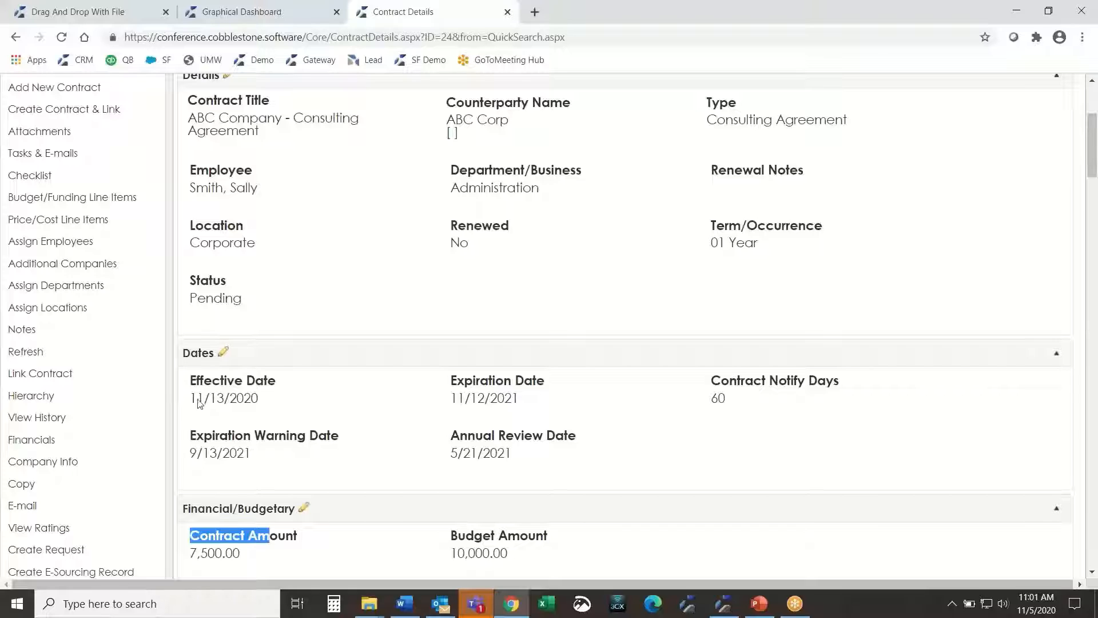
# Step: Check the values of the effective date and contract amount, and the record's Location field
pyautogui.moveTo(197, 398); pyautogui.dragTo(260, 417)
pyautogui.moveTo(191, 552); pyautogui.dragTo(262, 558)
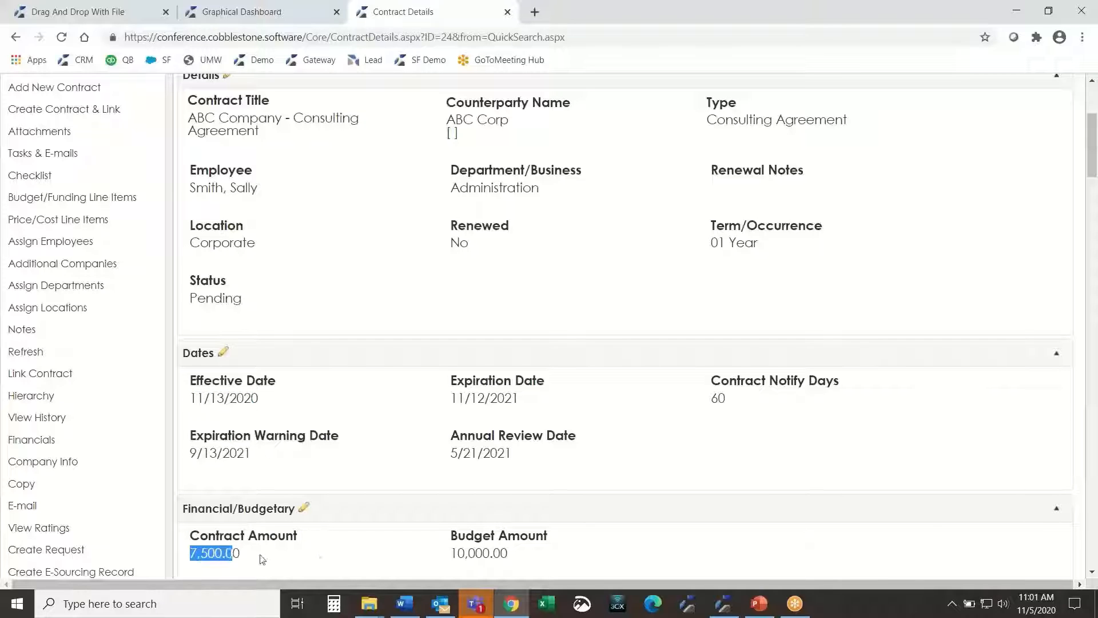
pyautogui.click(888, 464)
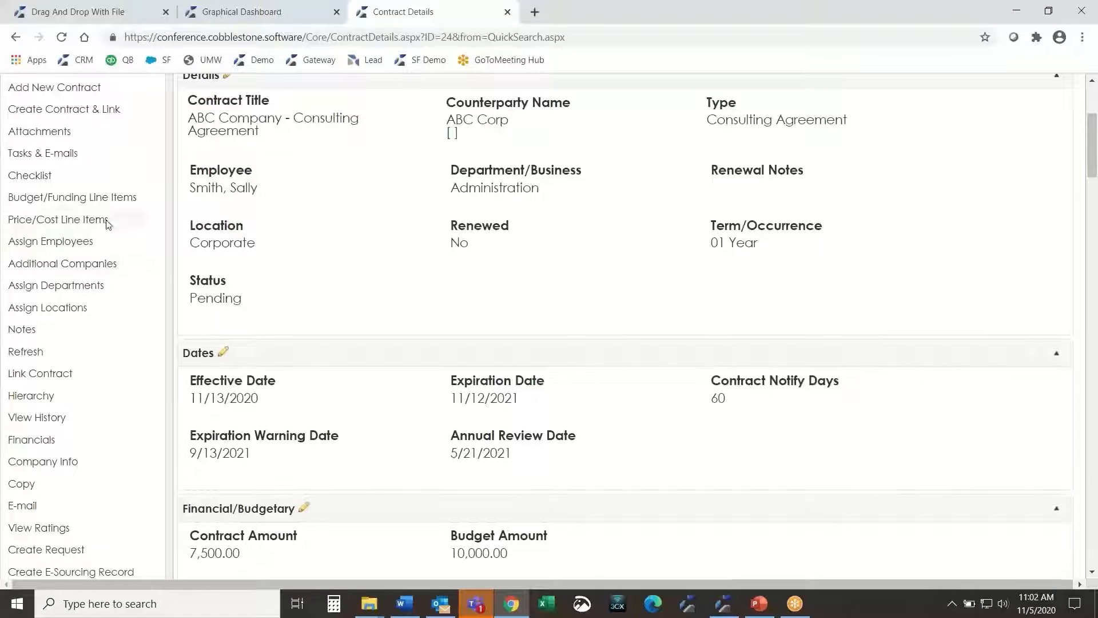
pyautogui.moveTo(189, 230); pyautogui.dragTo(258, 245)
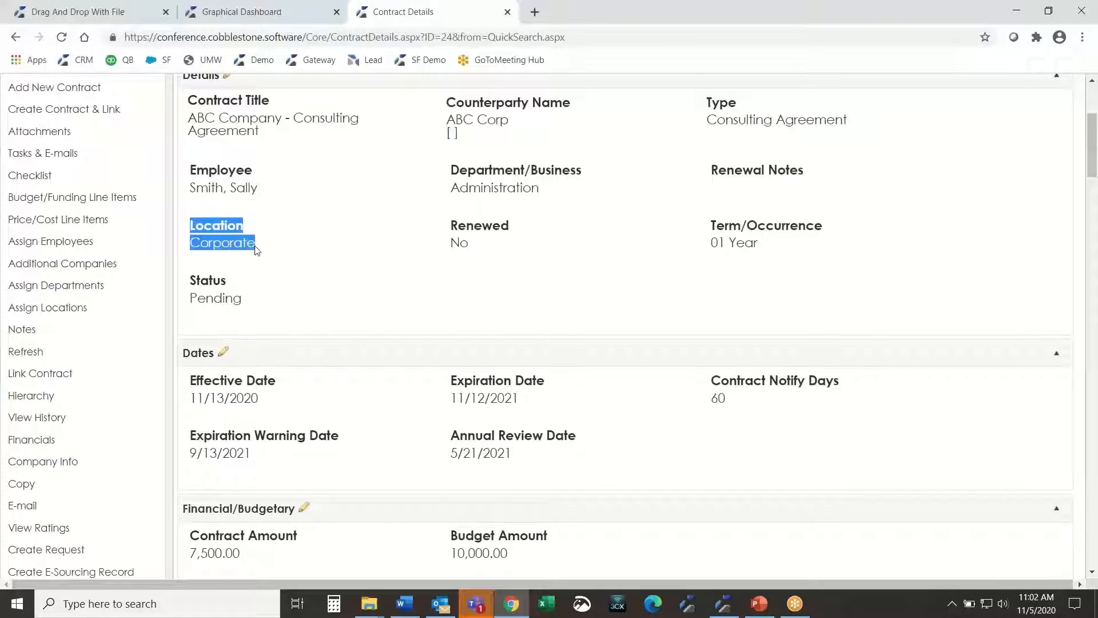
pyautogui.click(329, 304)
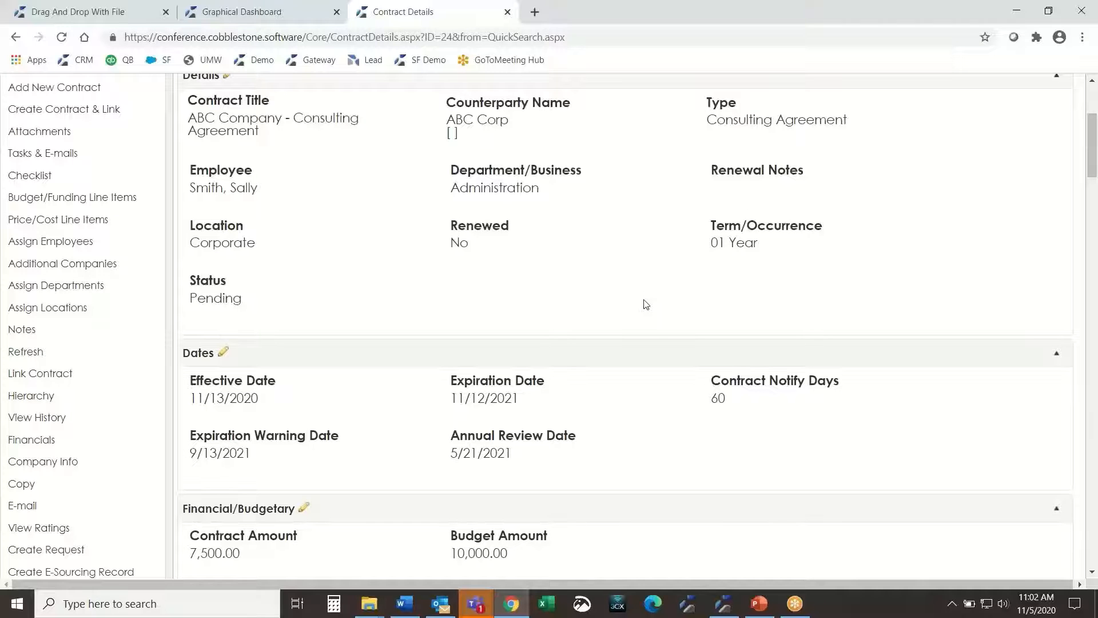
# Step: Examine the Merged Document Templates section and its Consulting Agreement document package
pyautogui.scroll(-14, 646, 303)
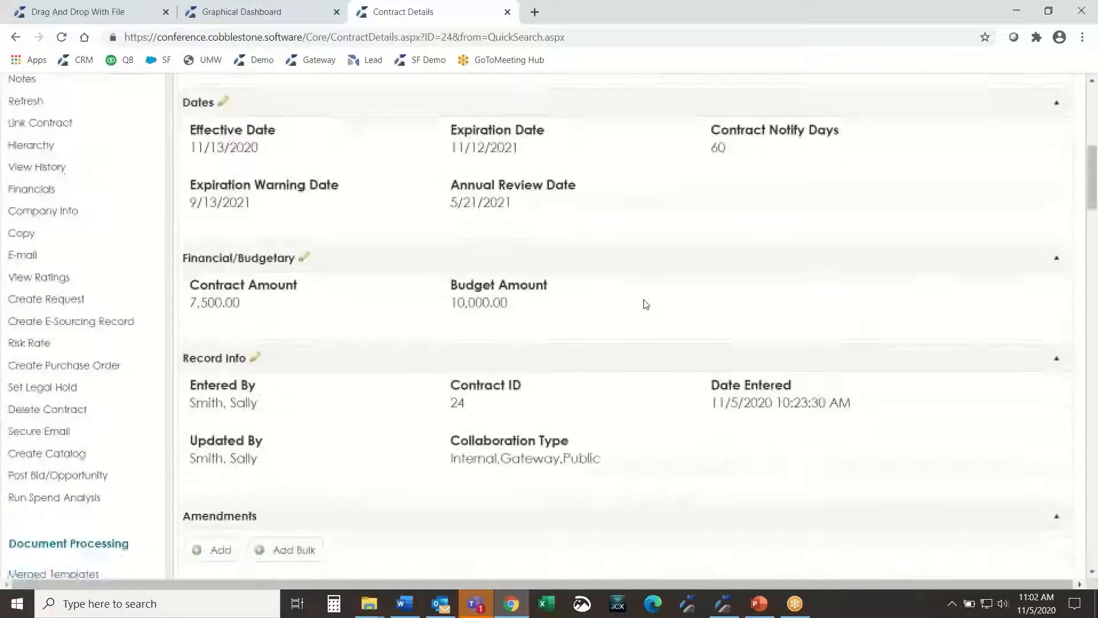
pyautogui.scroll(-9, 105, 376)
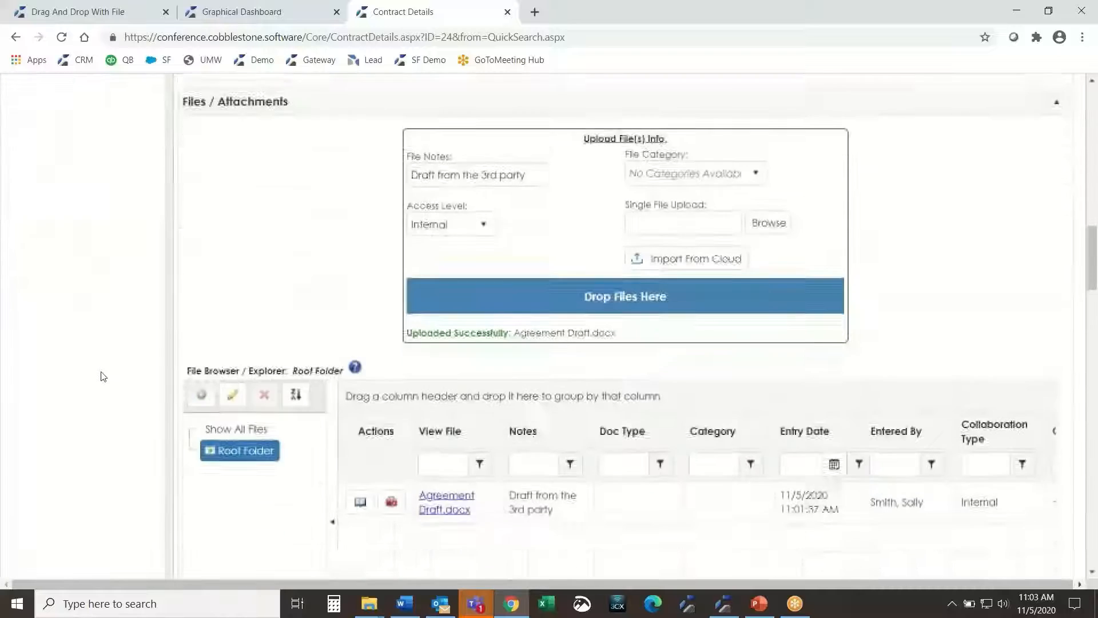
pyautogui.scroll(-1, 104, 376)
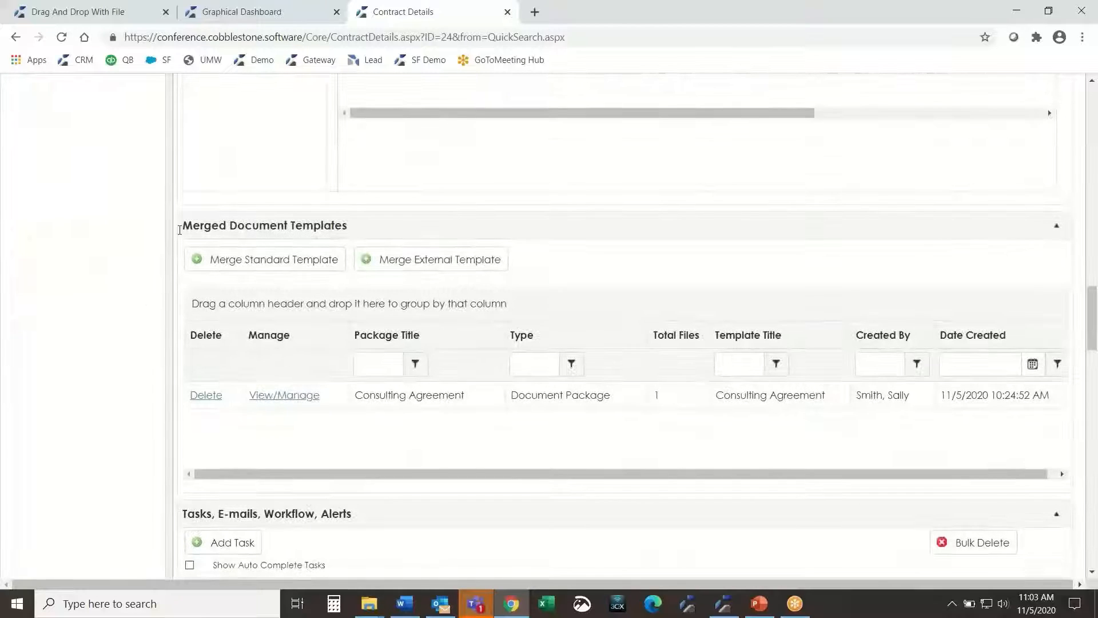
pyautogui.moveTo(181, 224); pyautogui.dragTo(349, 226)
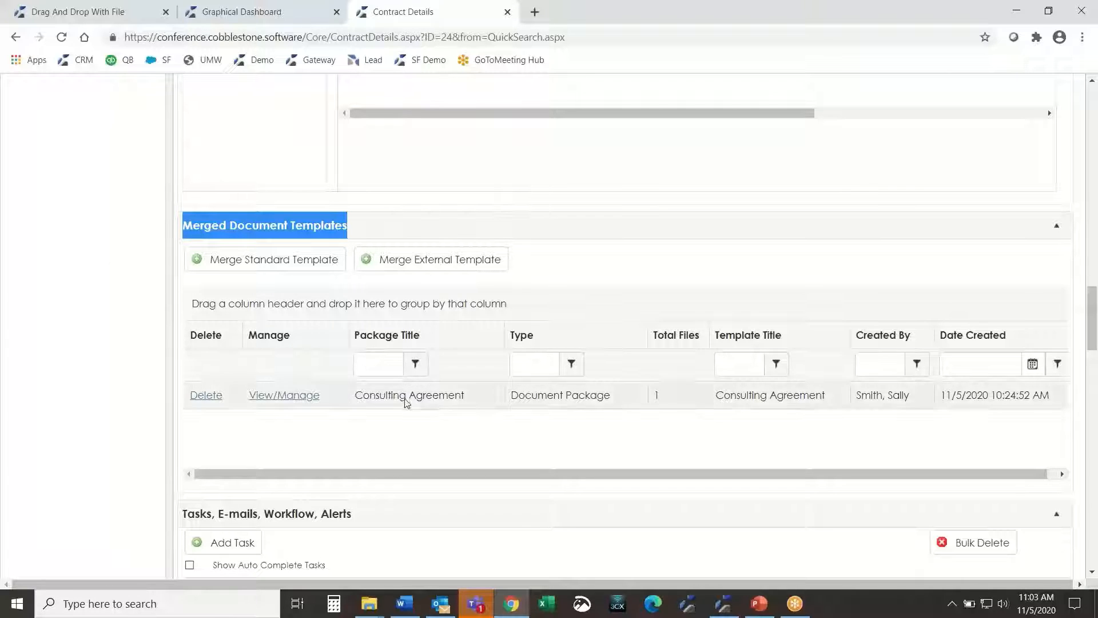
pyautogui.click(18, 379)
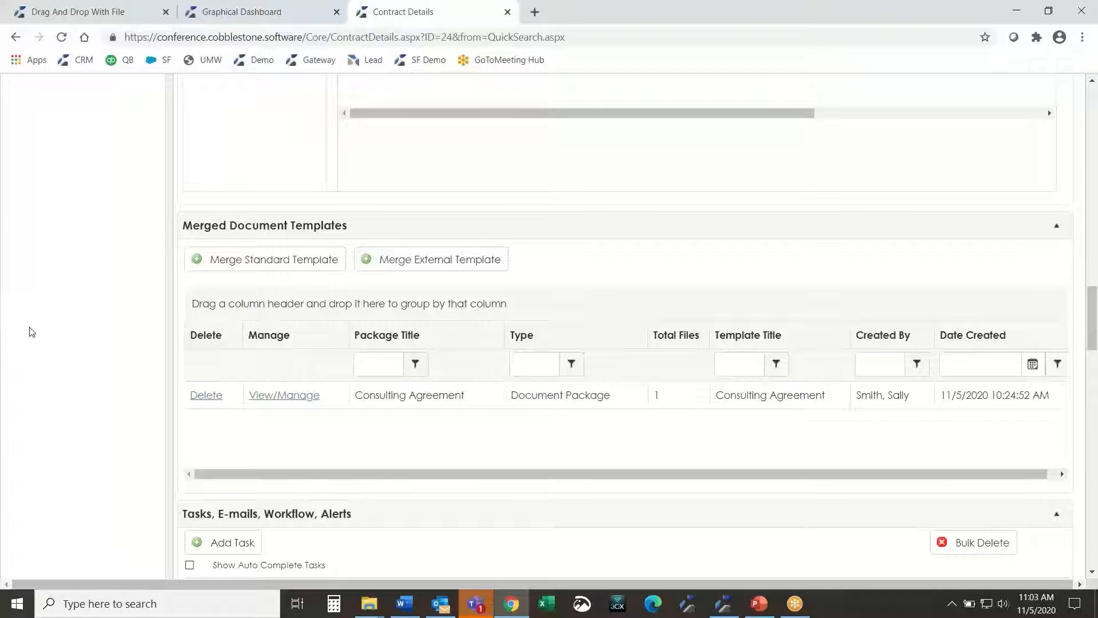
pyautogui.click(299, 390)
# Step: Approve the Prepare for Review task in the record's Tasks, E-mails, Workflow, Alerts section
pyautogui.scroll(-3, 82, 385)
pyautogui.scroll(-2, 82, 385)
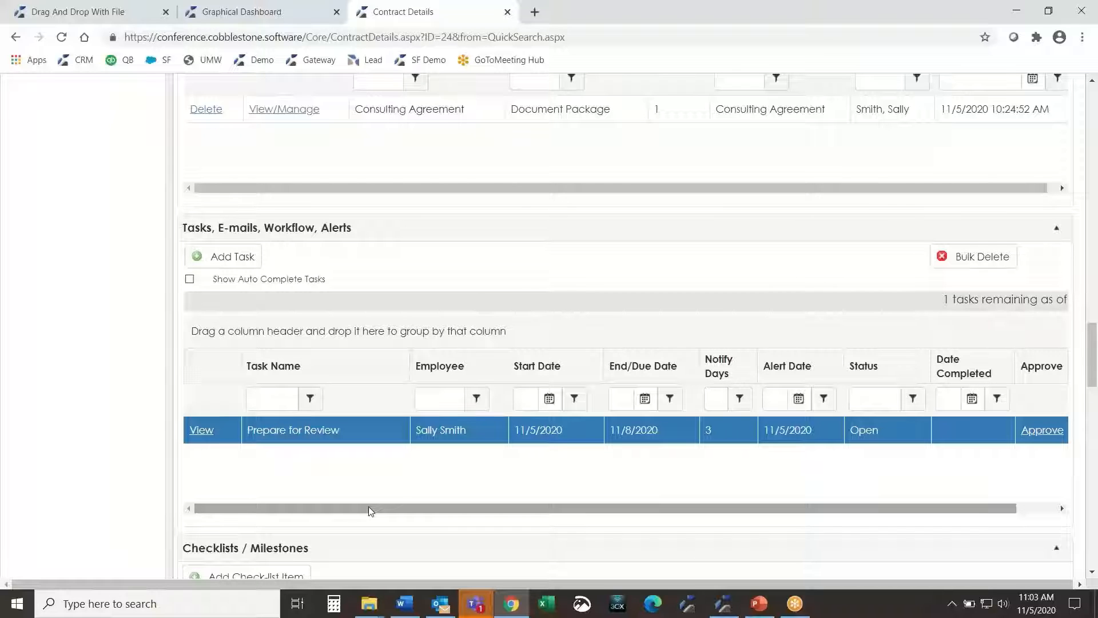
pyautogui.moveTo(369, 507); pyautogui.dragTo(451, 515)
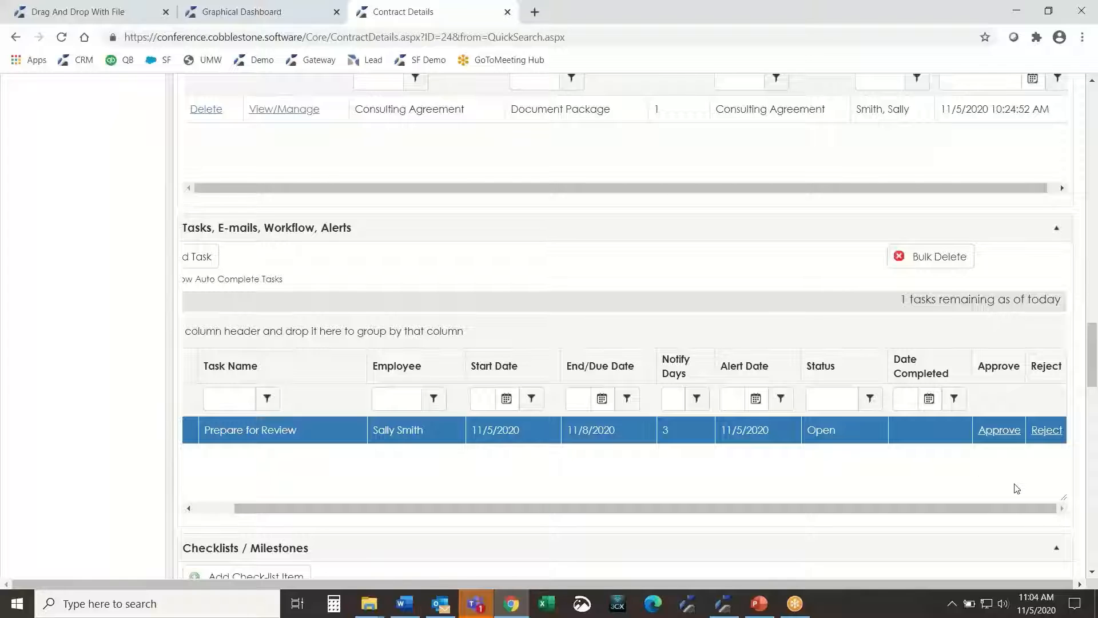
pyautogui.click(998, 438)
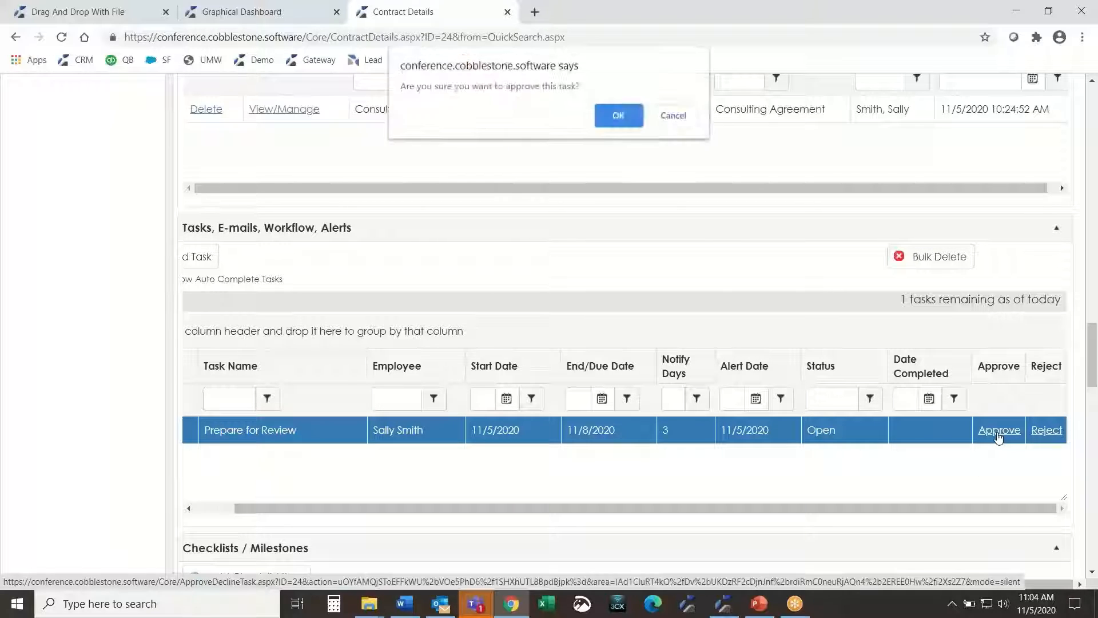
pyautogui.click(611, 123)
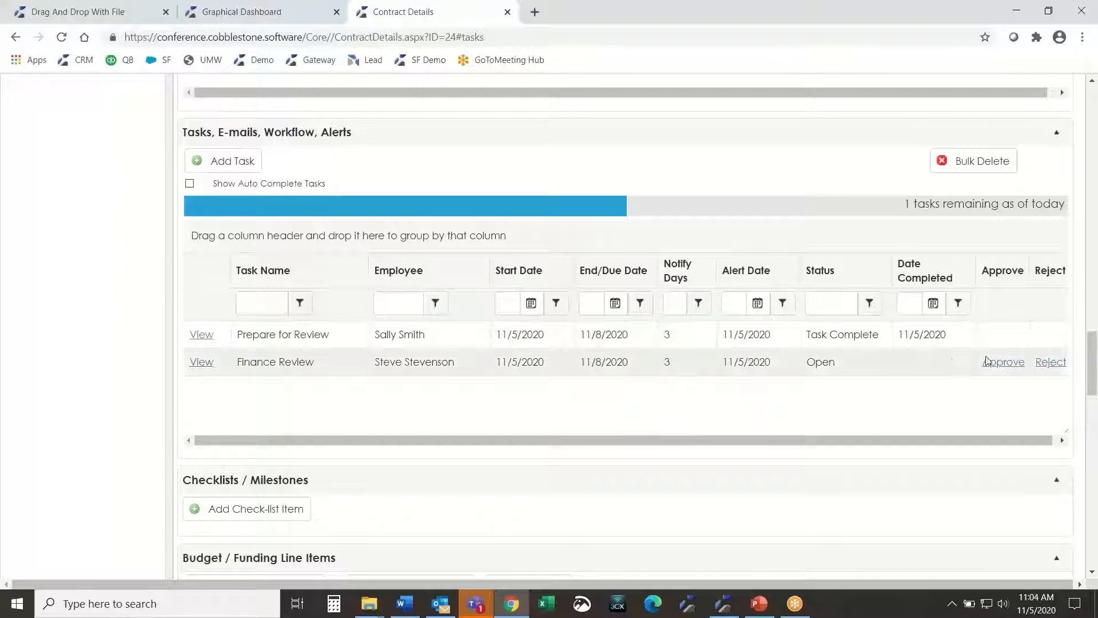
# Step: Check the contract record's Status after the task approval and review its Dates section
pyautogui.moveTo(1093, 359); pyautogui.dragTo(1053, 144)
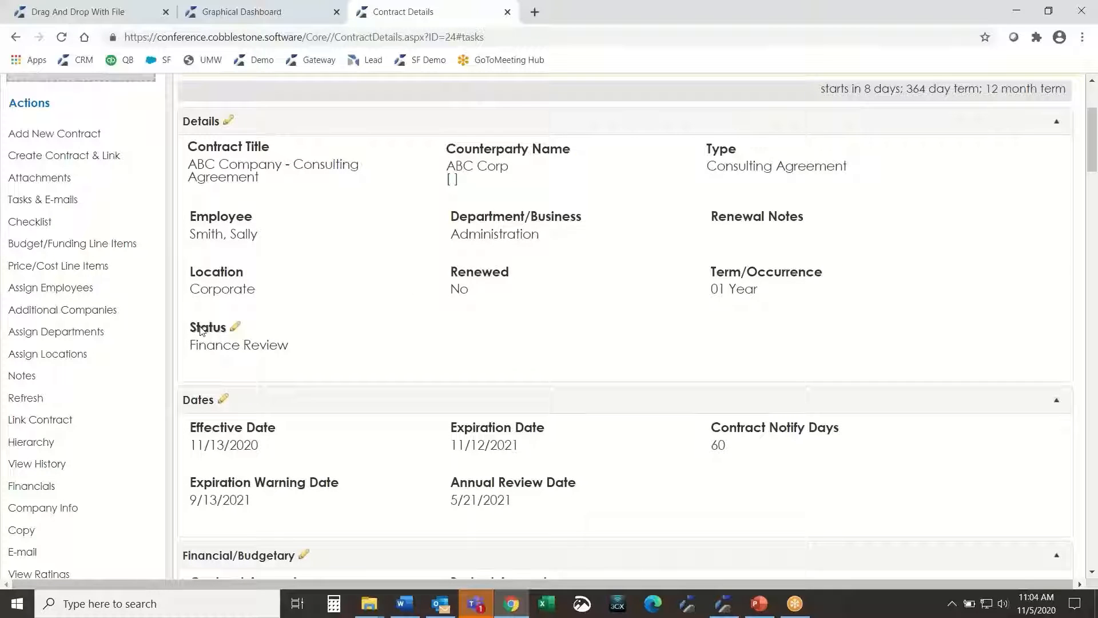
pyautogui.moveTo(190, 347); pyautogui.dragTo(291, 353)
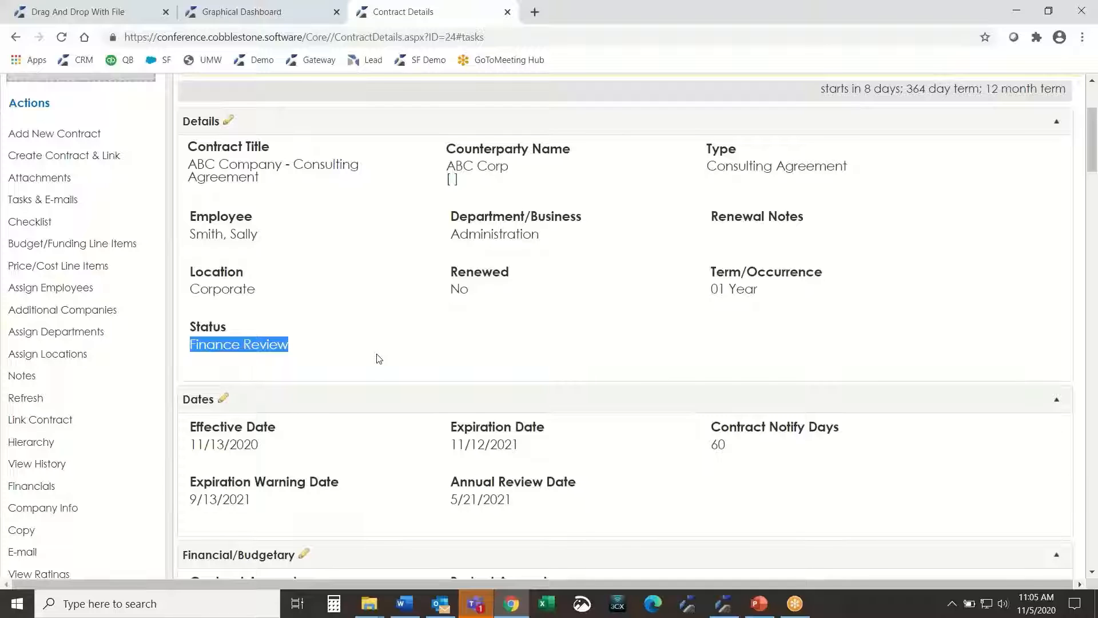
pyautogui.scroll(-1, 377, 359)
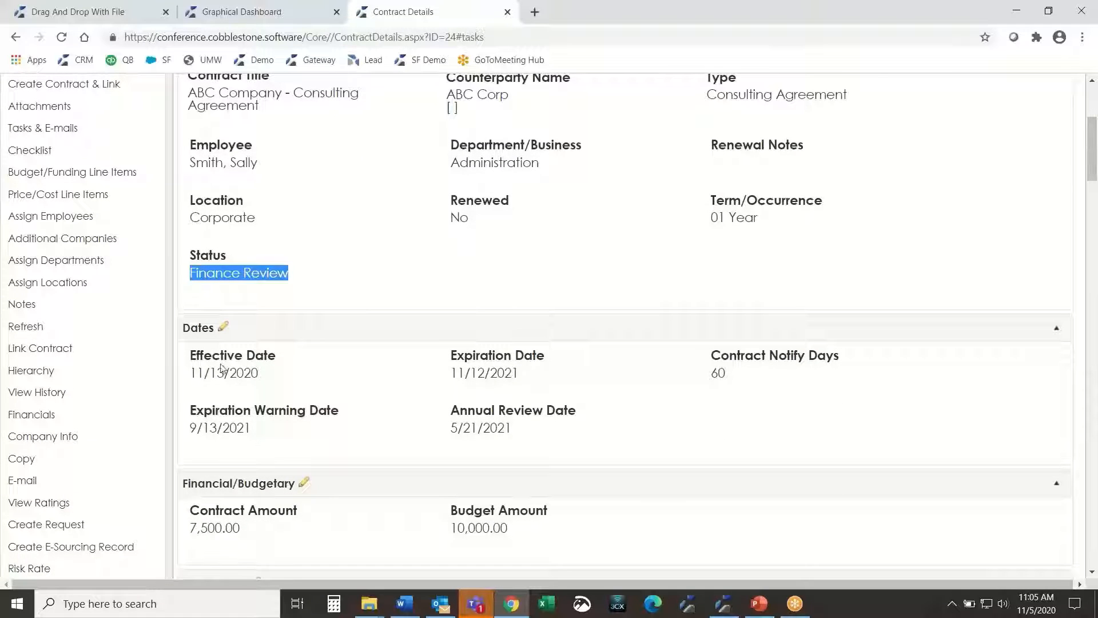
pyautogui.scroll(-2, 228, 400)
pyautogui.moveTo(185, 371); pyautogui.dragTo(523, 404)
pyautogui.click(671, 406)
# Step: Preview the attached Agreement Draft.docx, read through its terms, and close the preview
pyautogui.scroll(-3, 672, 405)
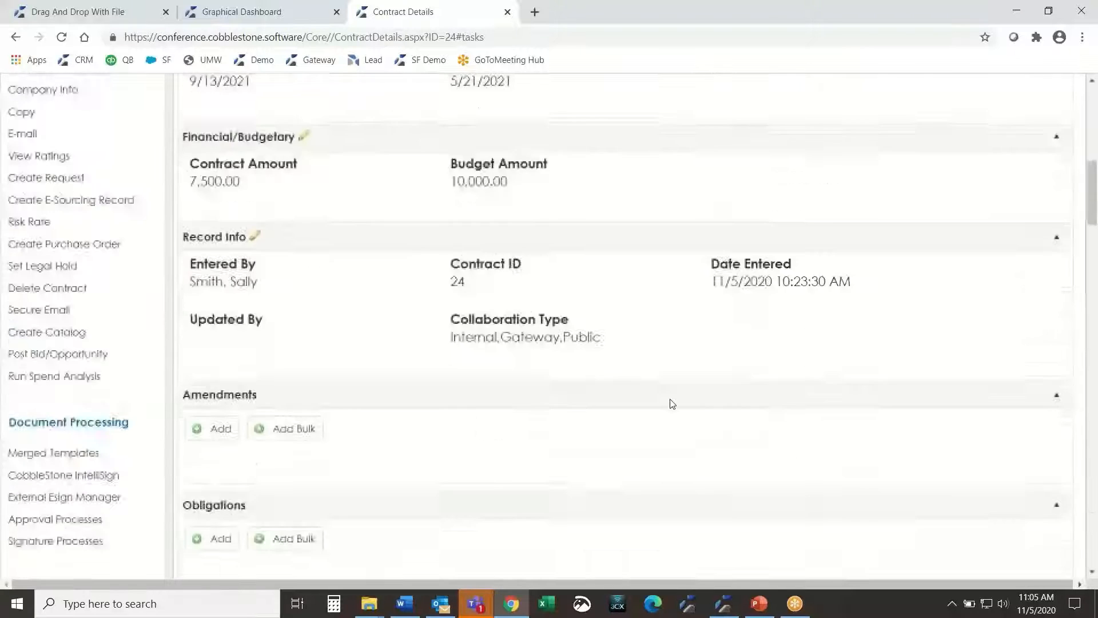
pyautogui.scroll(-9, 672, 405)
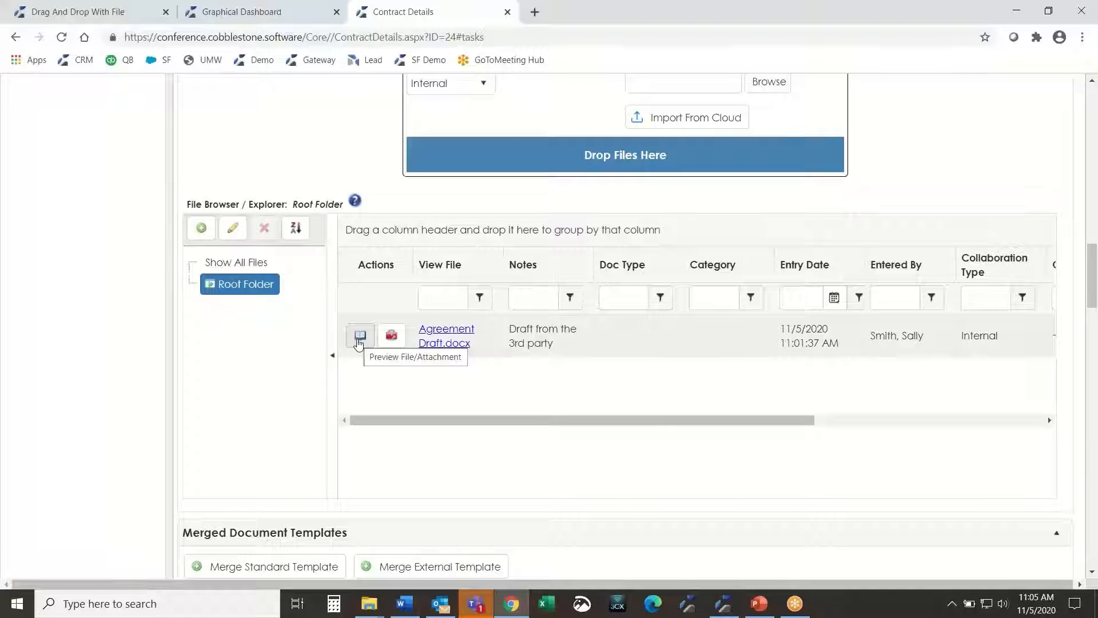
pyautogui.click(360, 337)
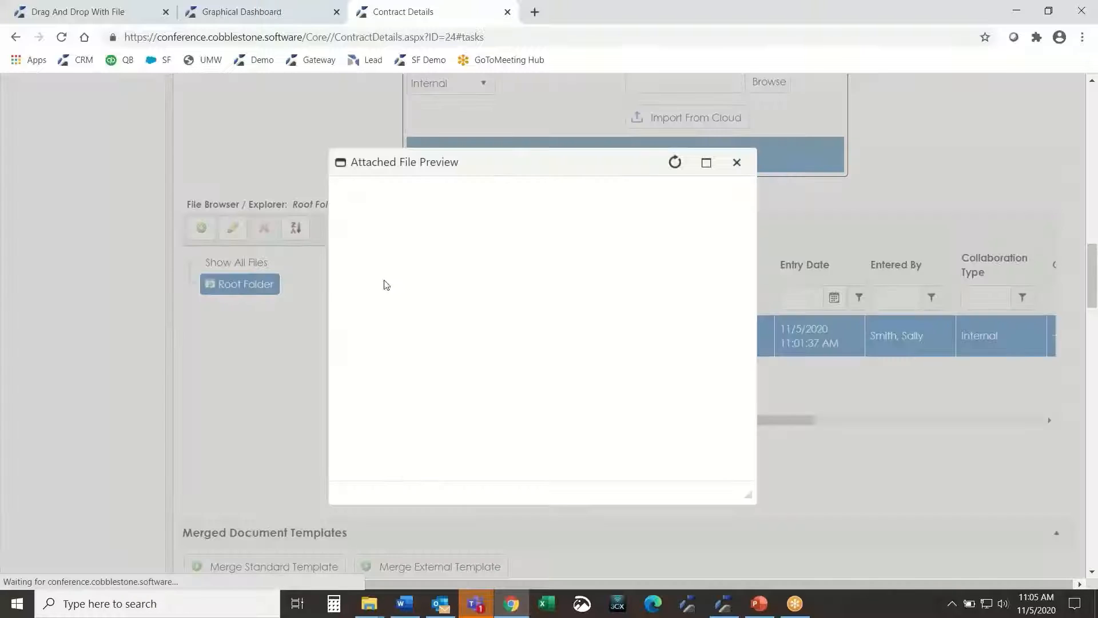
pyautogui.scroll(-5, 546, 366)
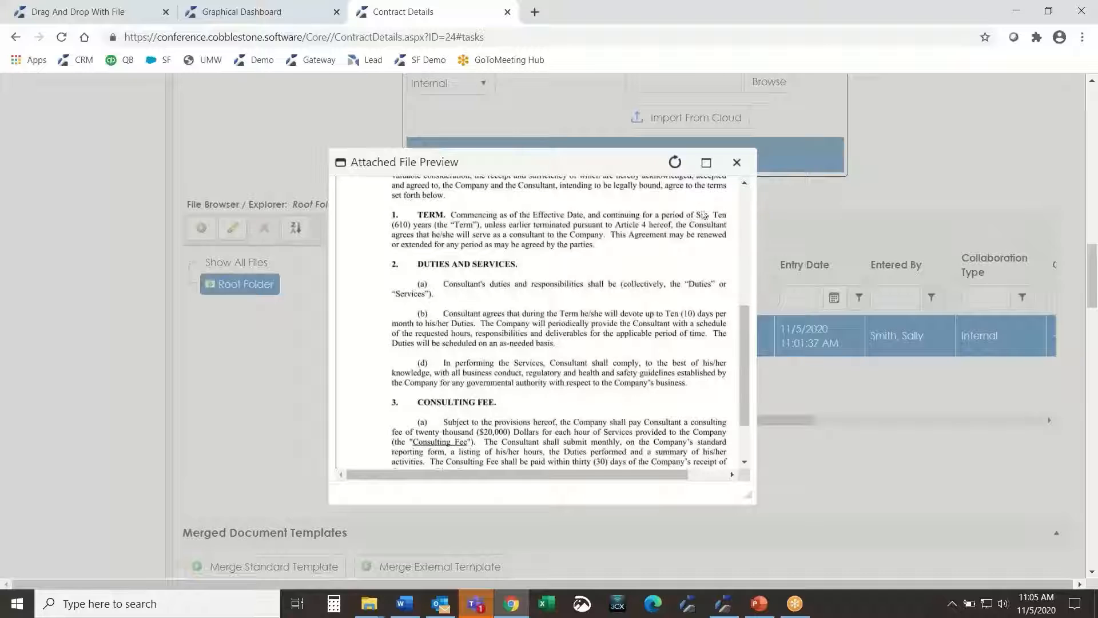
pyautogui.click(737, 163)
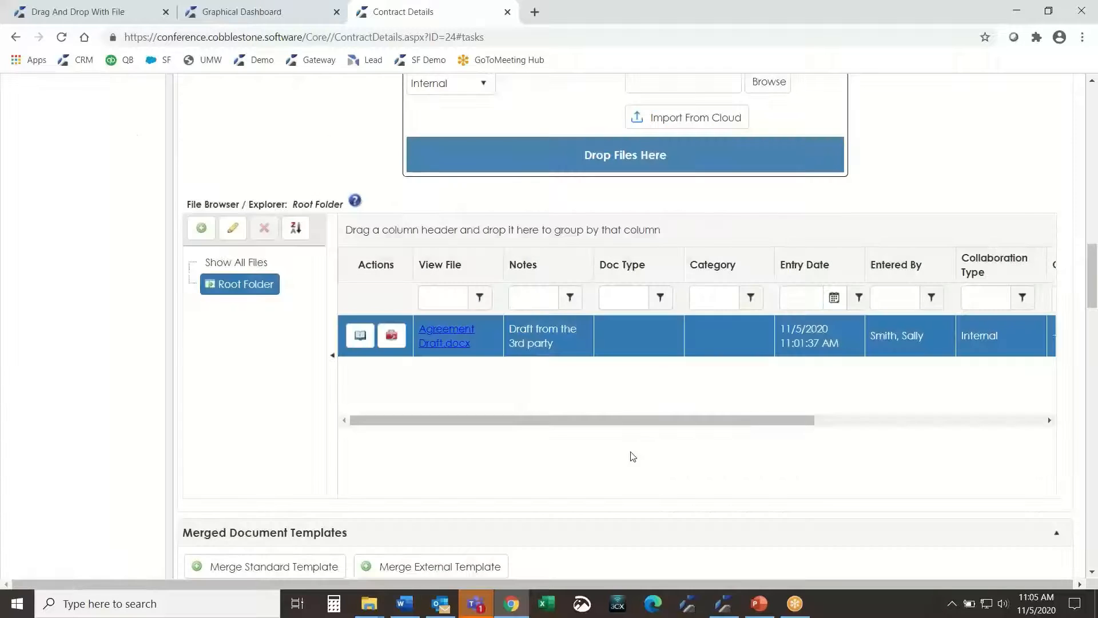
pyautogui.scroll(-3, 73, 397)
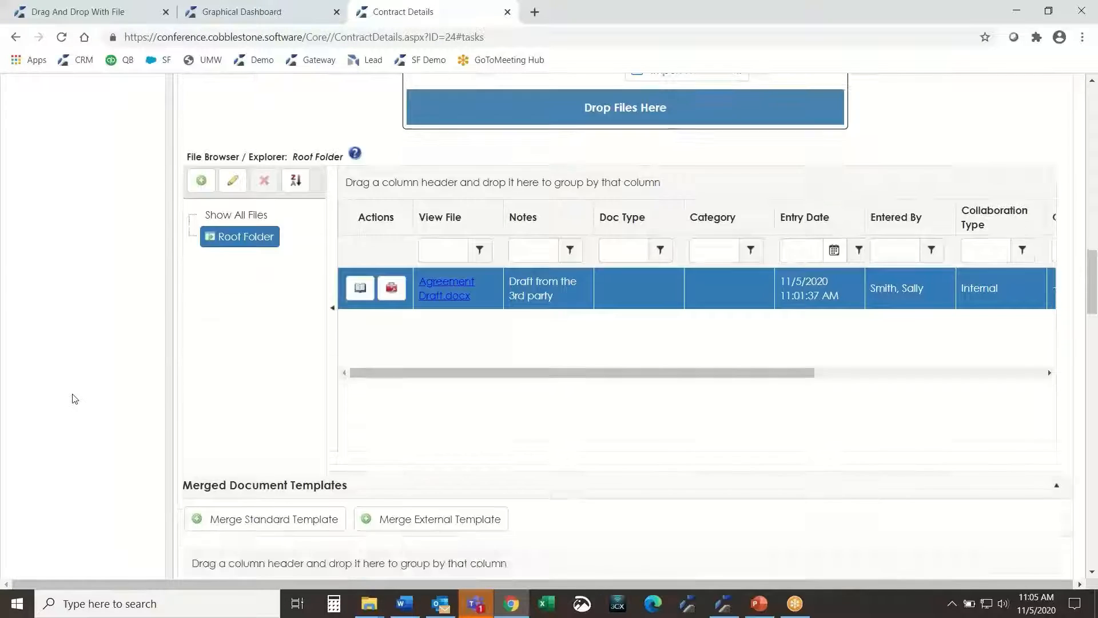
# Step: Examine the contract record's Budget / Funding Line Items and Price / Cost Line Items sections
pyautogui.scroll(-5, 73, 399)
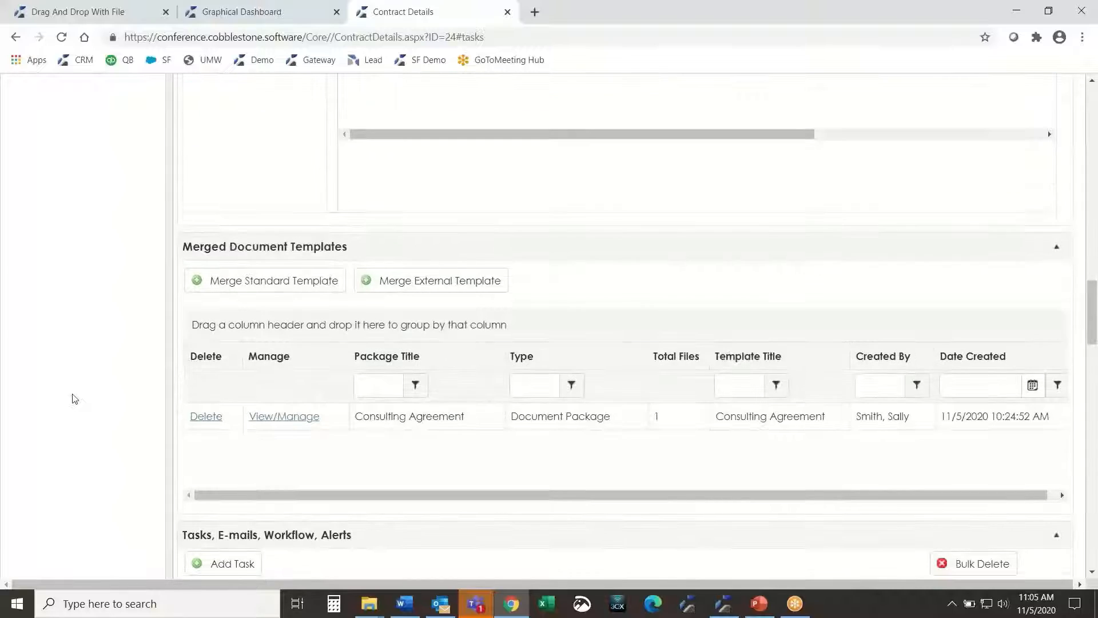
pyautogui.scroll(-2, 73, 399)
pyautogui.scroll(-5, 137, 370)
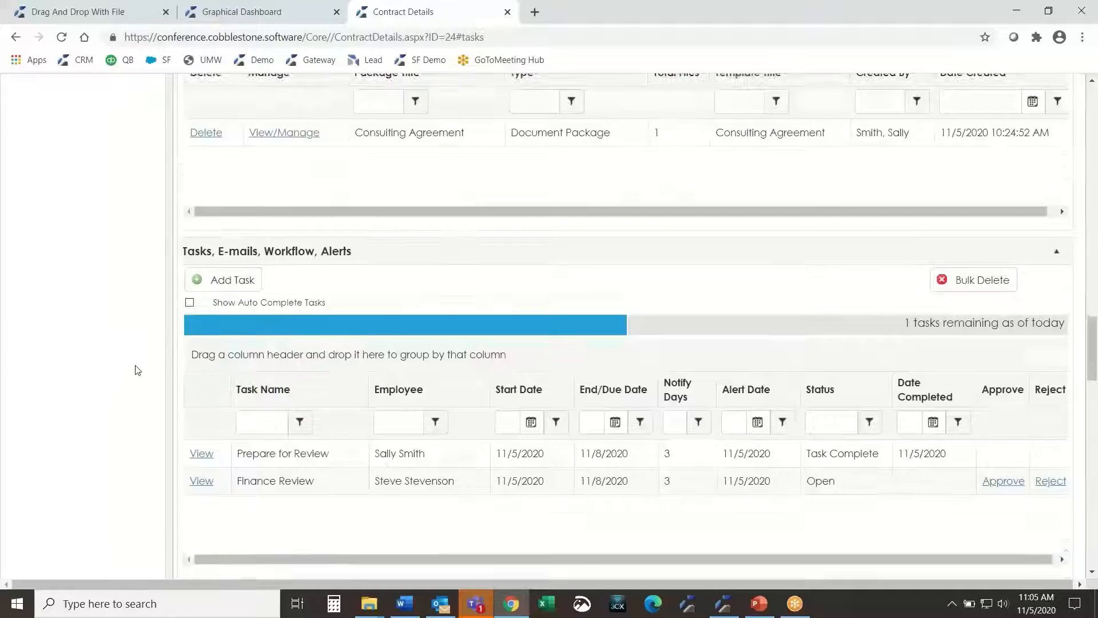
pyautogui.scroll(-5, 138, 371)
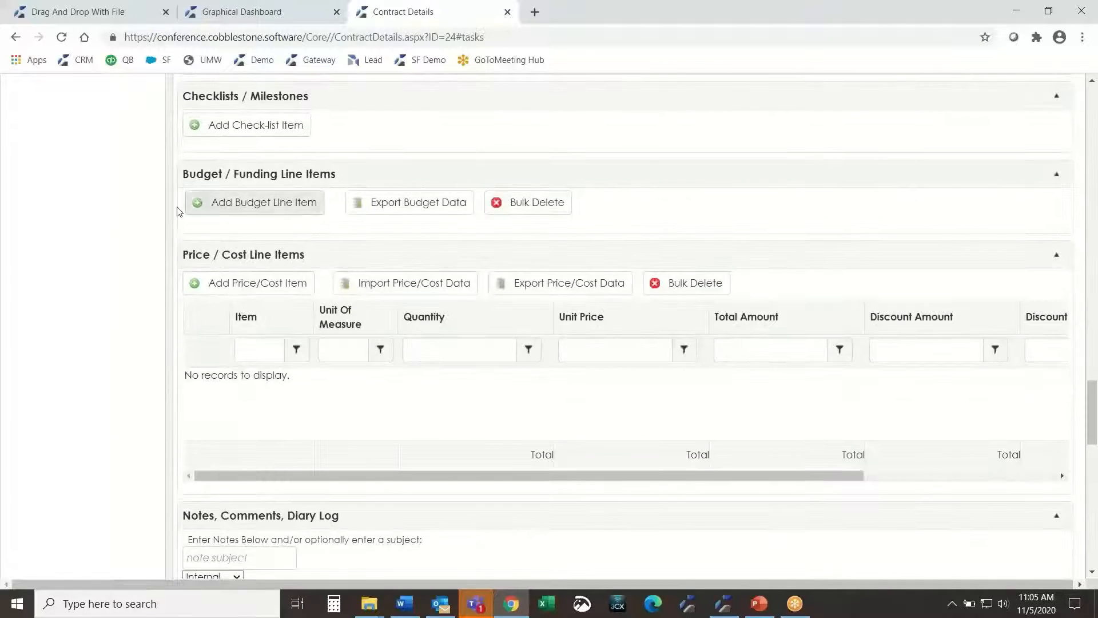
pyautogui.moveTo(186, 174); pyautogui.dragTo(324, 174)
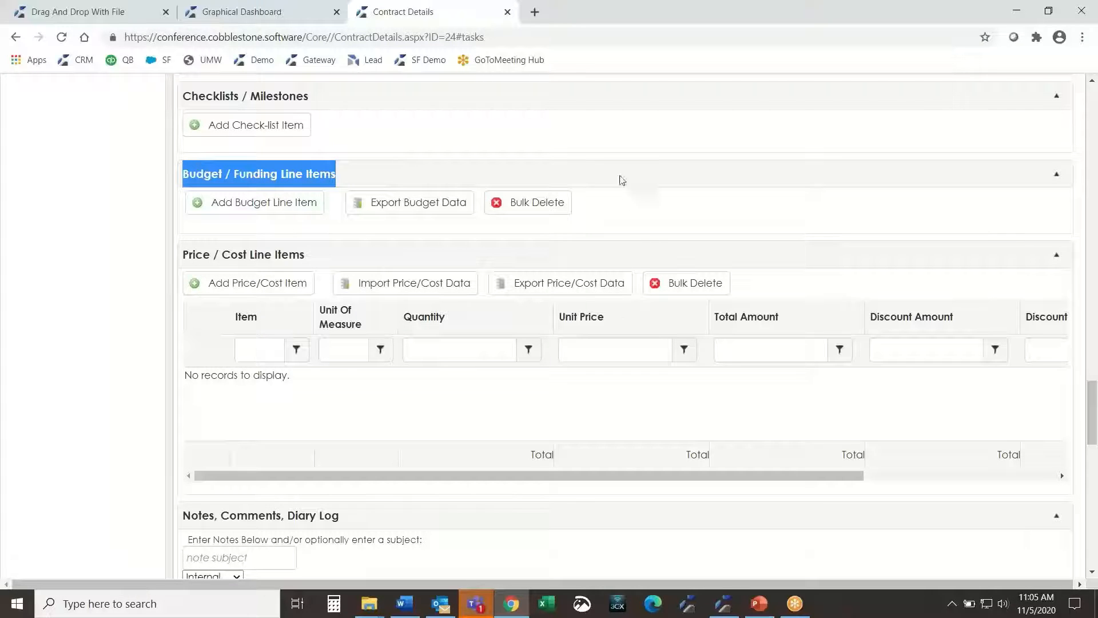
pyautogui.click(144, 183)
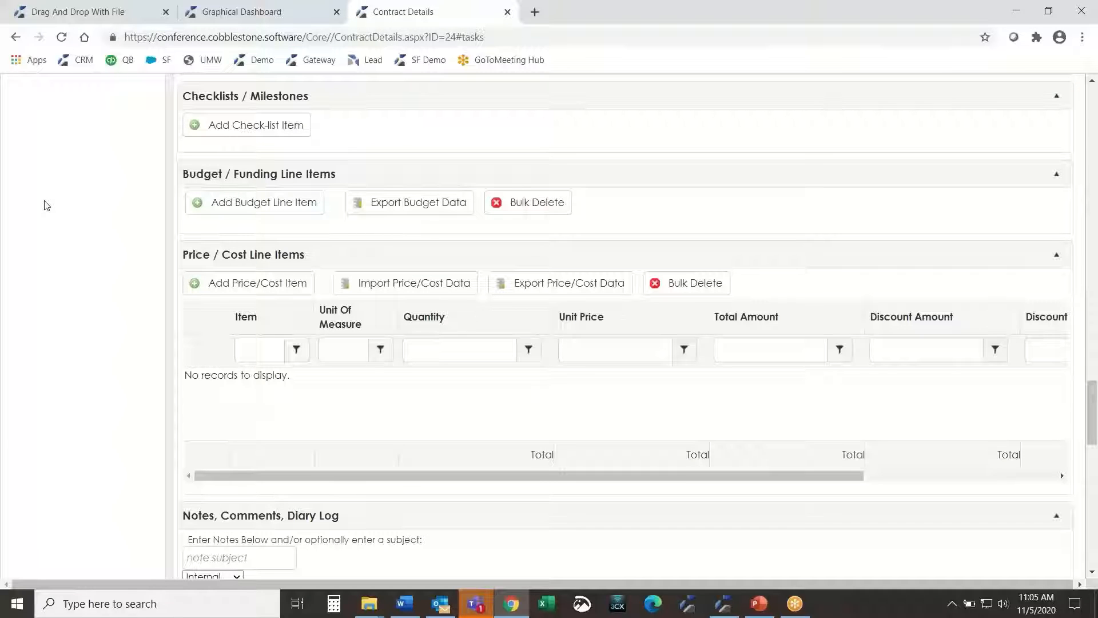
pyautogui.doubleClick(209, 251)
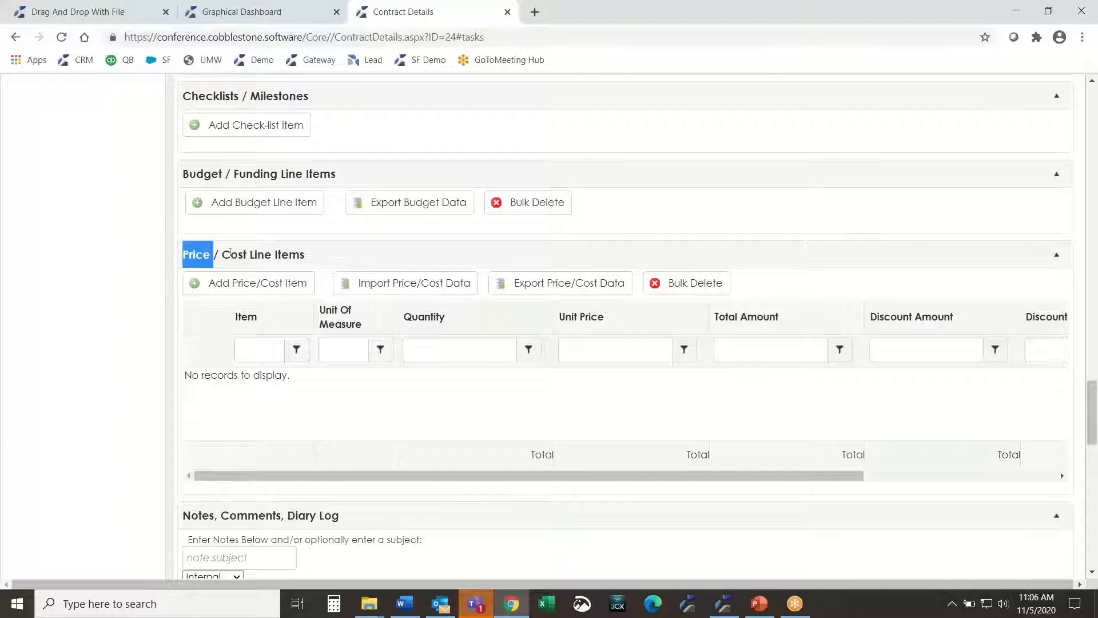
pyautogui.moveTo(230, 252); pyautogui.dragTo(281, 254)
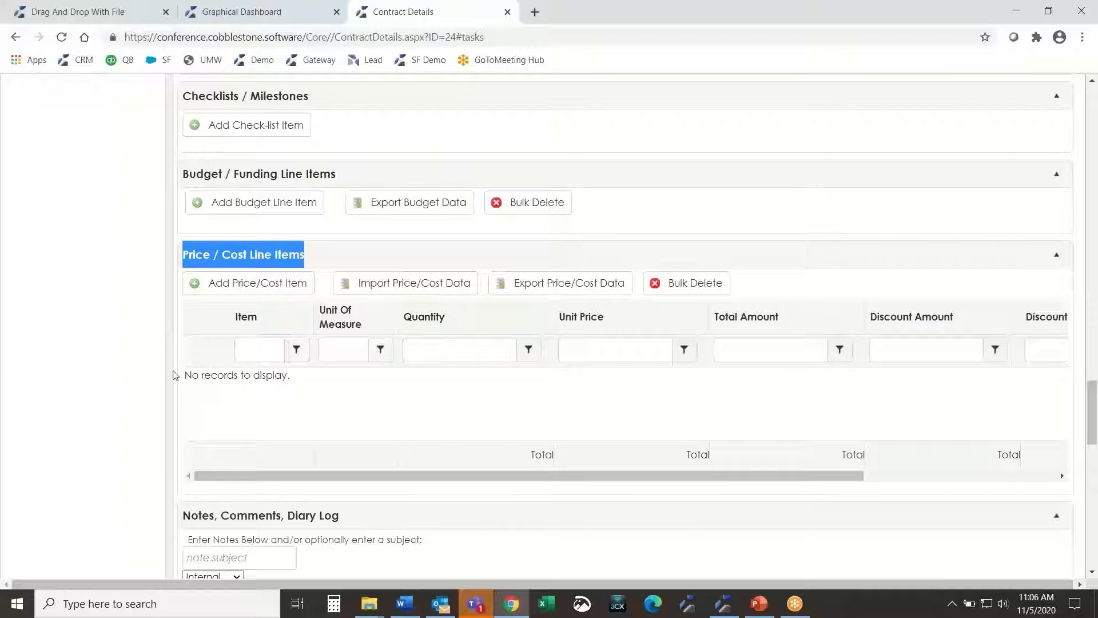
pyautogui.click(53, 354)
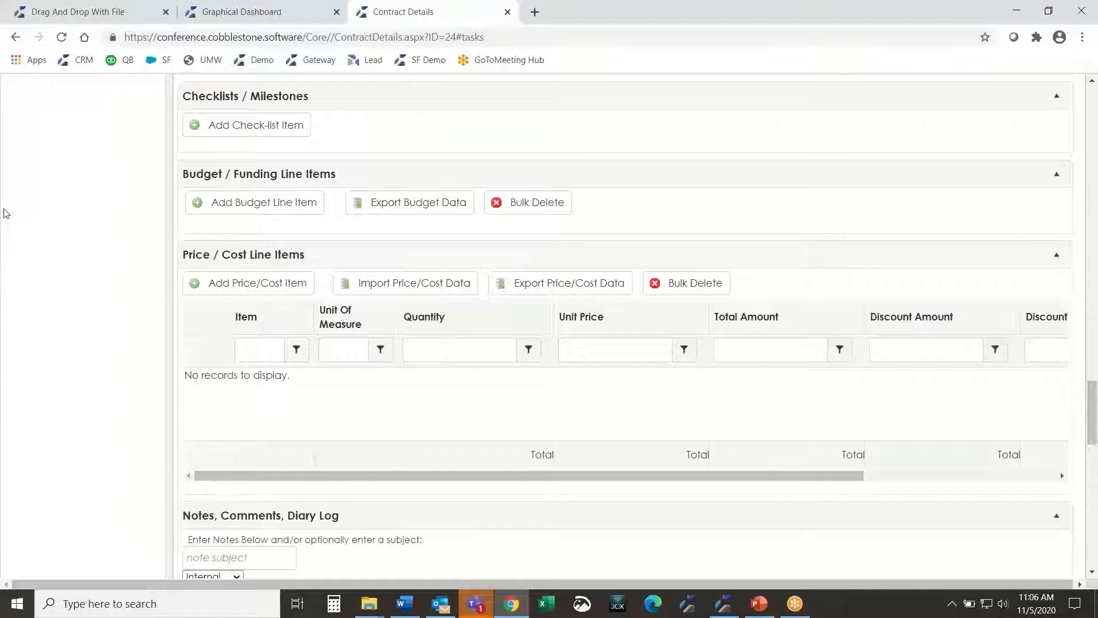
# Step: Save an Internal note on the contract record with the subject "Finance Review" and the text "Budget was approved.."
pyautogui.scroll(-4, 130, 314)
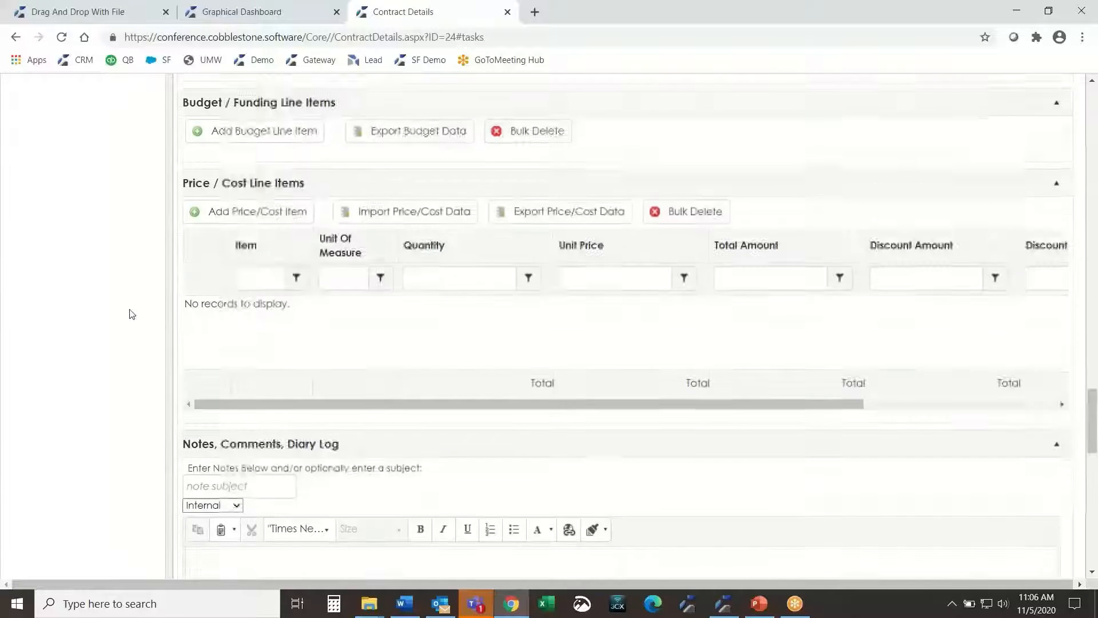
pyautogui.moveTo(189, 301); pyautogui.dragTo(316, 301)
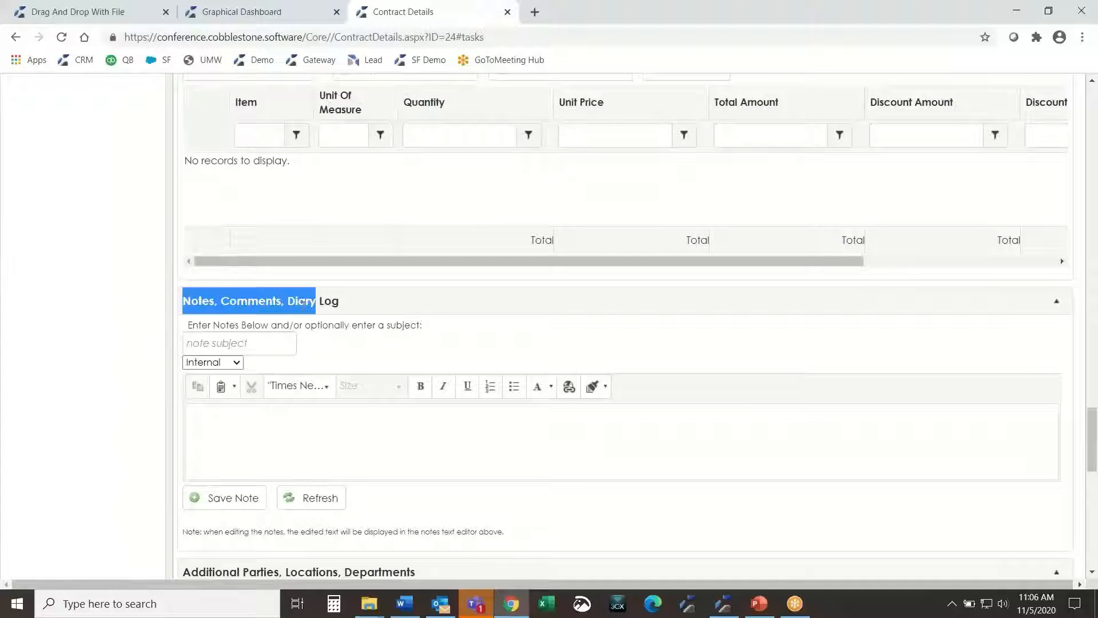
pyautogui.click(239, 343)
pyautogui.write('F')
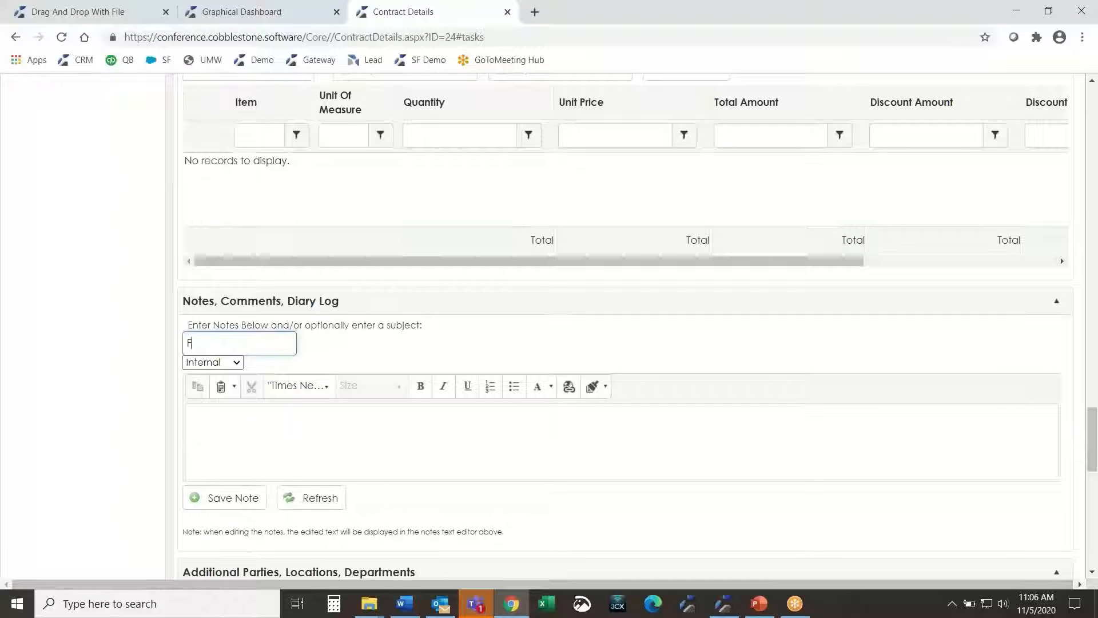
pyautogui.write('inance Review')
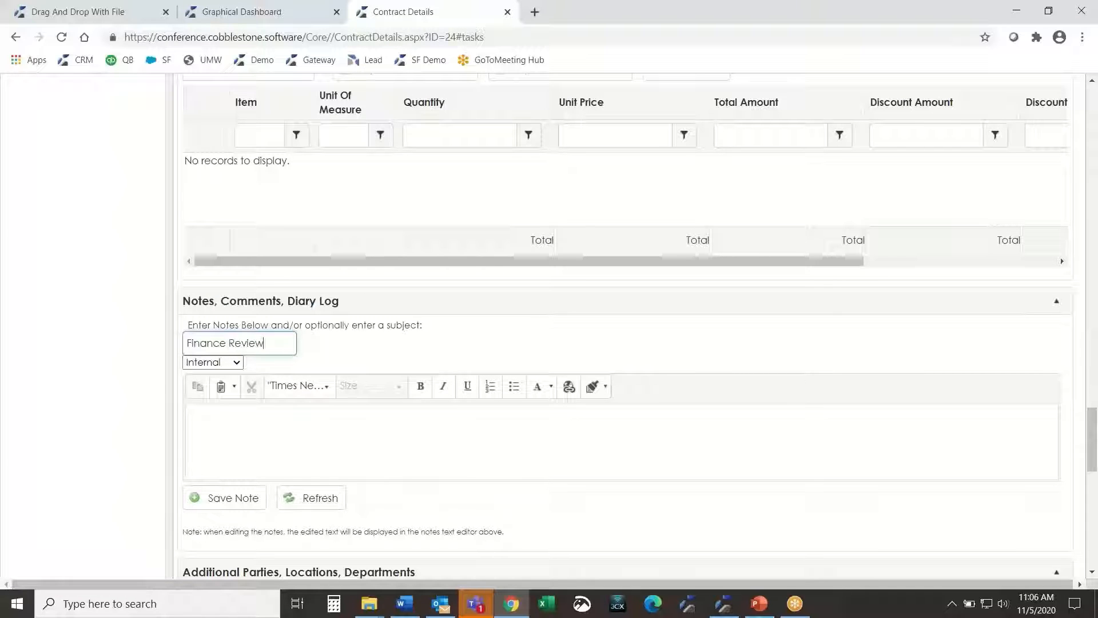
pyautogui.click(291, 433)
pyautogui.write('B')
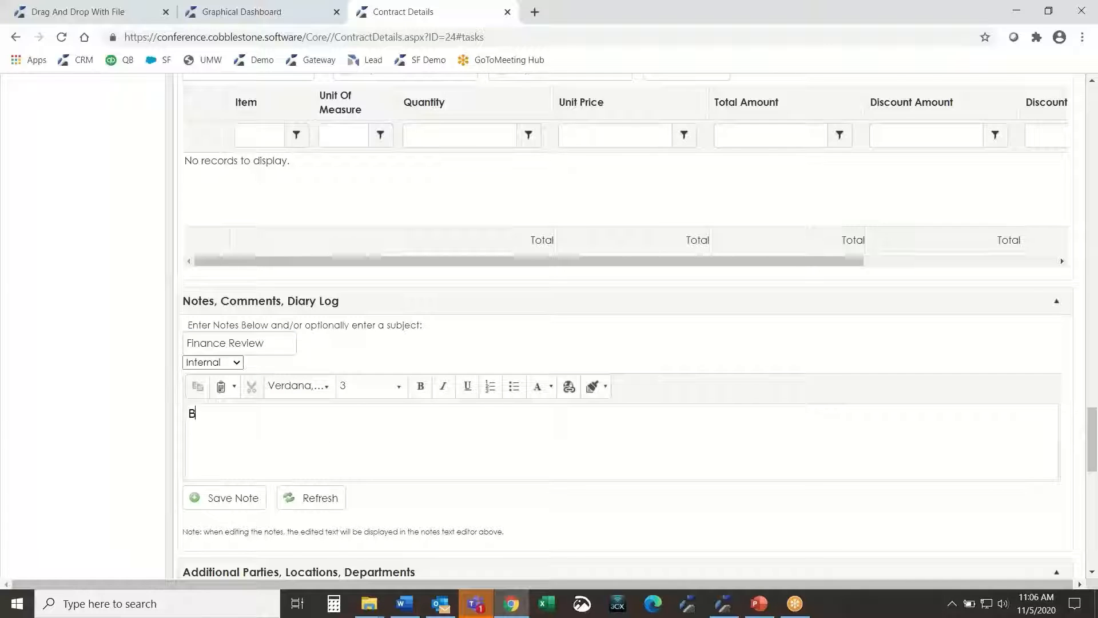
pyautogui.write('udget was apr')
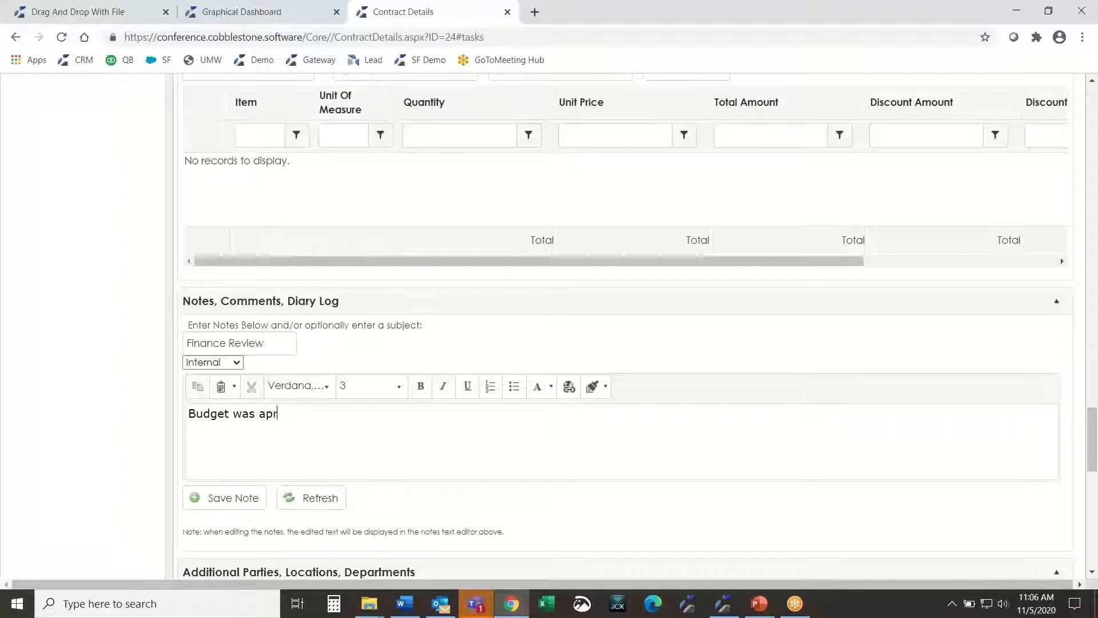
pyautogui.write('roved..')
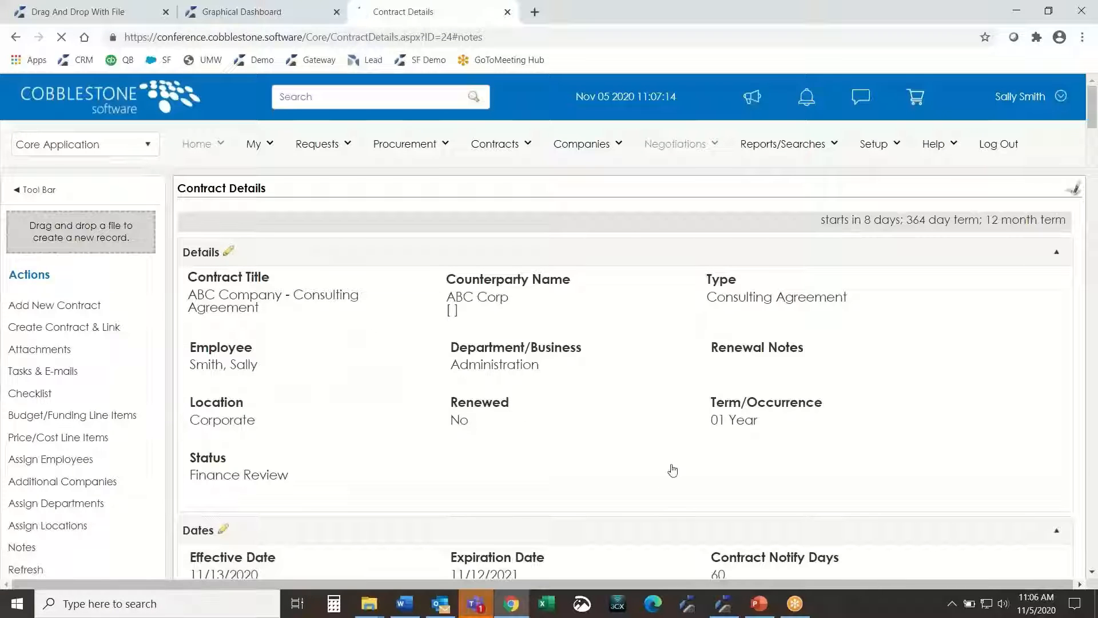
# Step: Approve the Finance Review task in the record's Tasks, E-mails, Workflow, Alerts section
pyautogui.scroll(8, 566, 443)
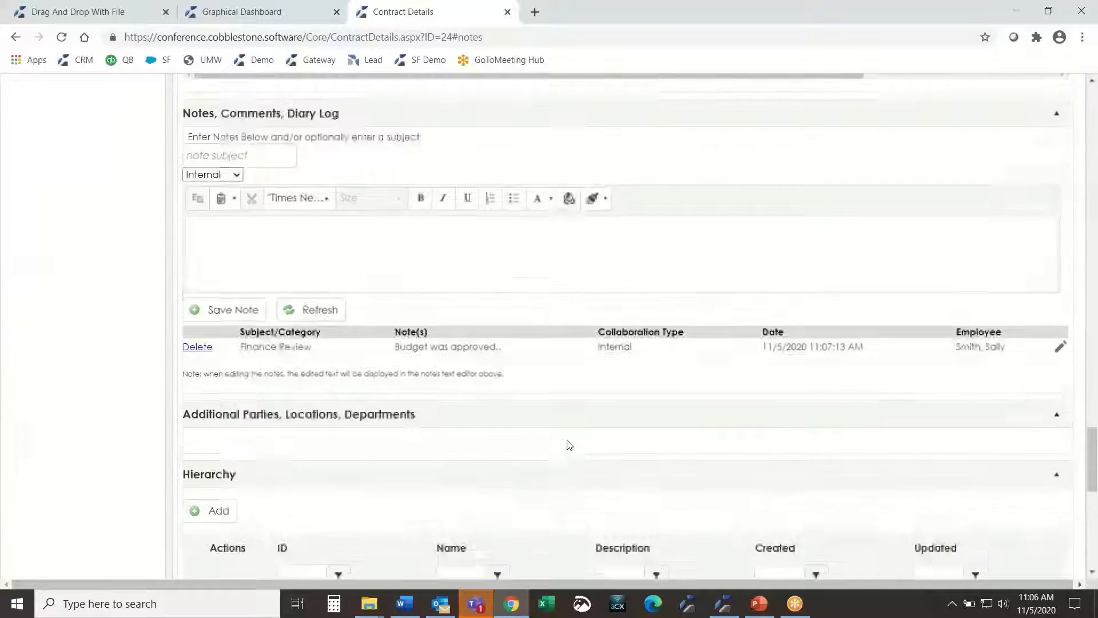
pyautogui.scroll(4, 463, 508)
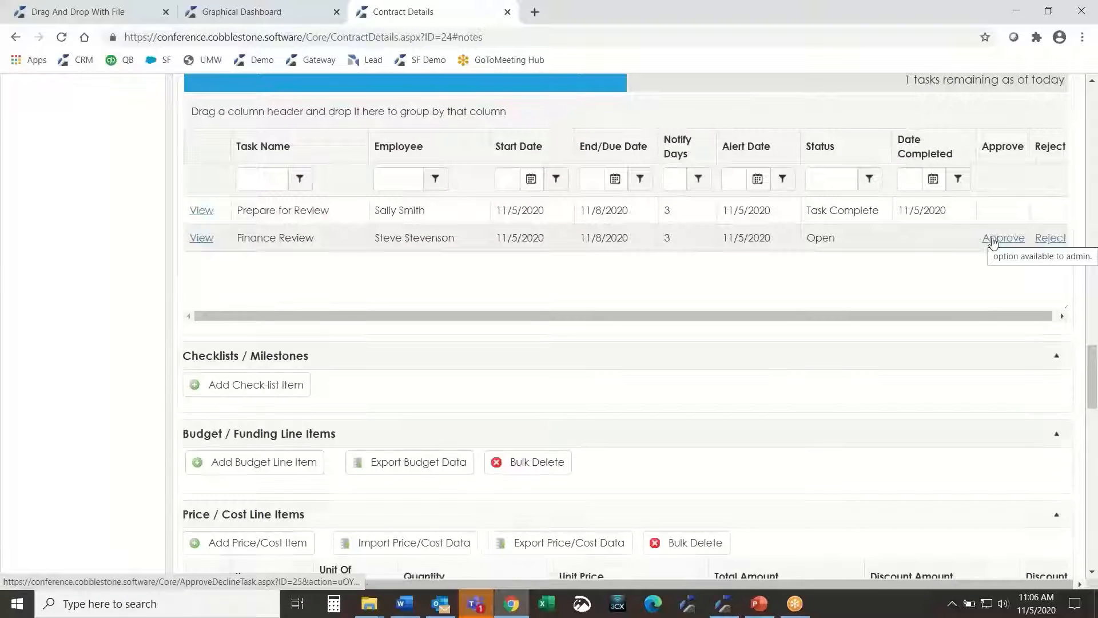
pyautogui.click(993, 240)
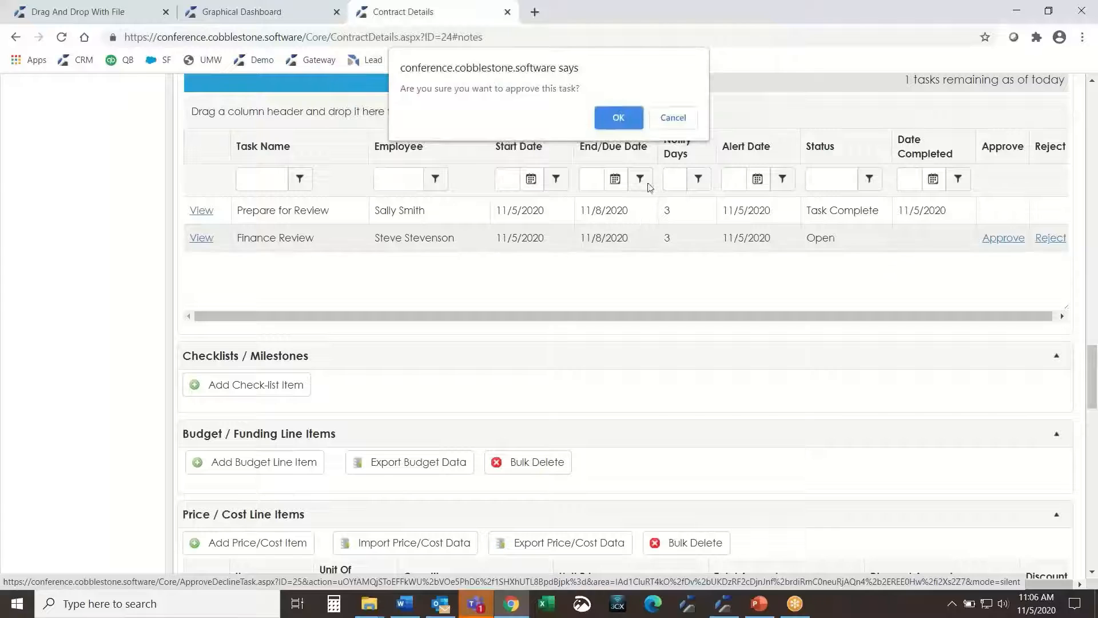
pyautogui.click(618, 119)
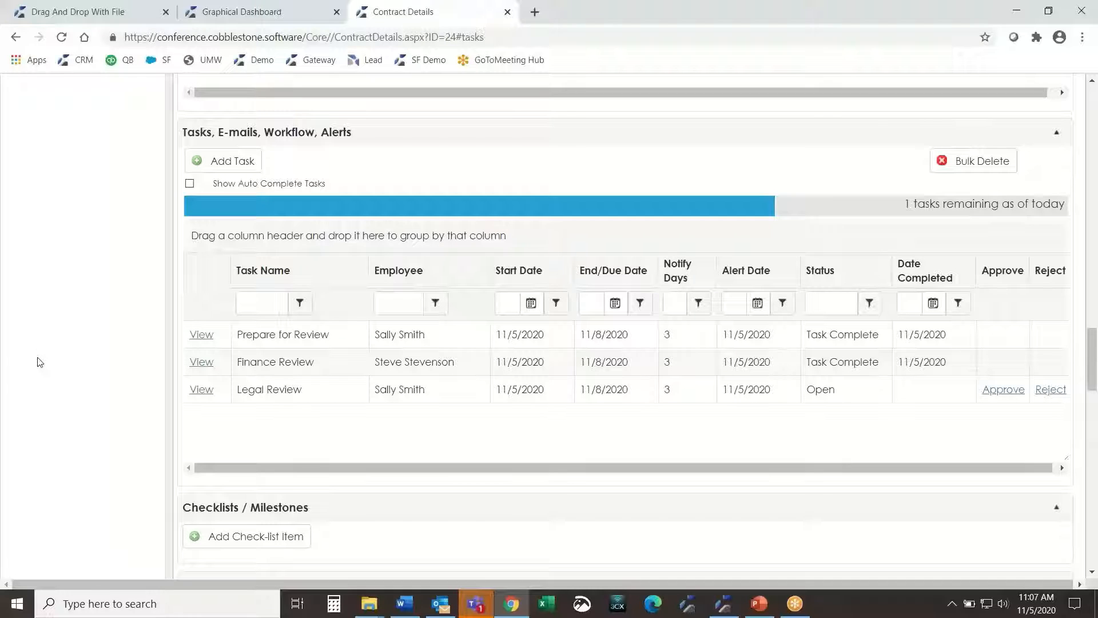
# Step: Check the Status field in the contract record's Details section after the Finance Review approval
pyautogui.scroll(15, 5, 532)
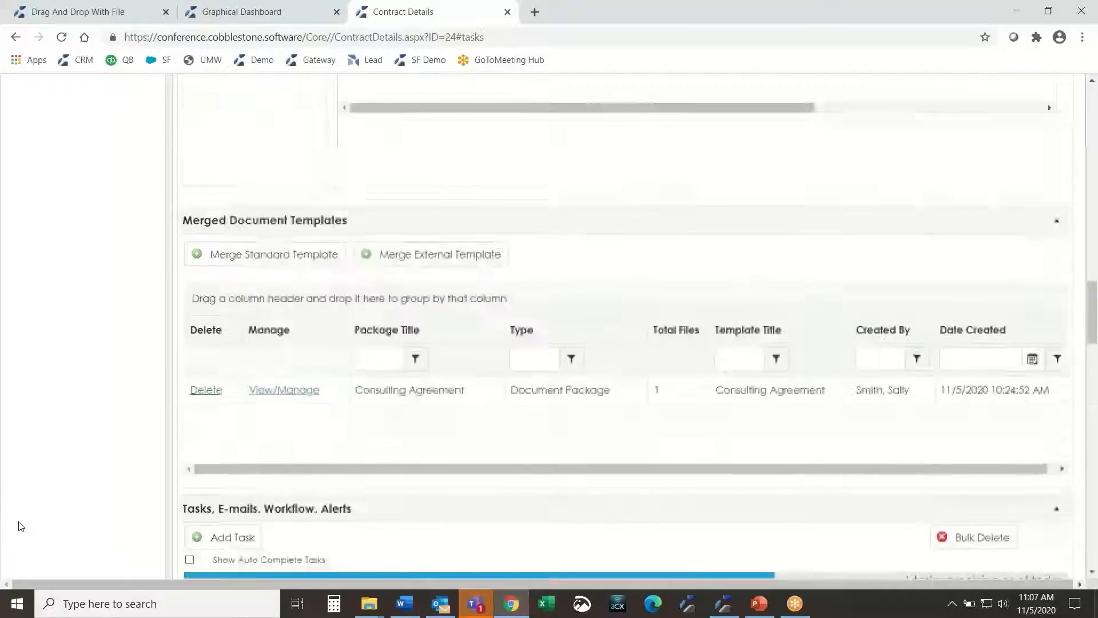
pyautogui.scroll(8, 20, 529)
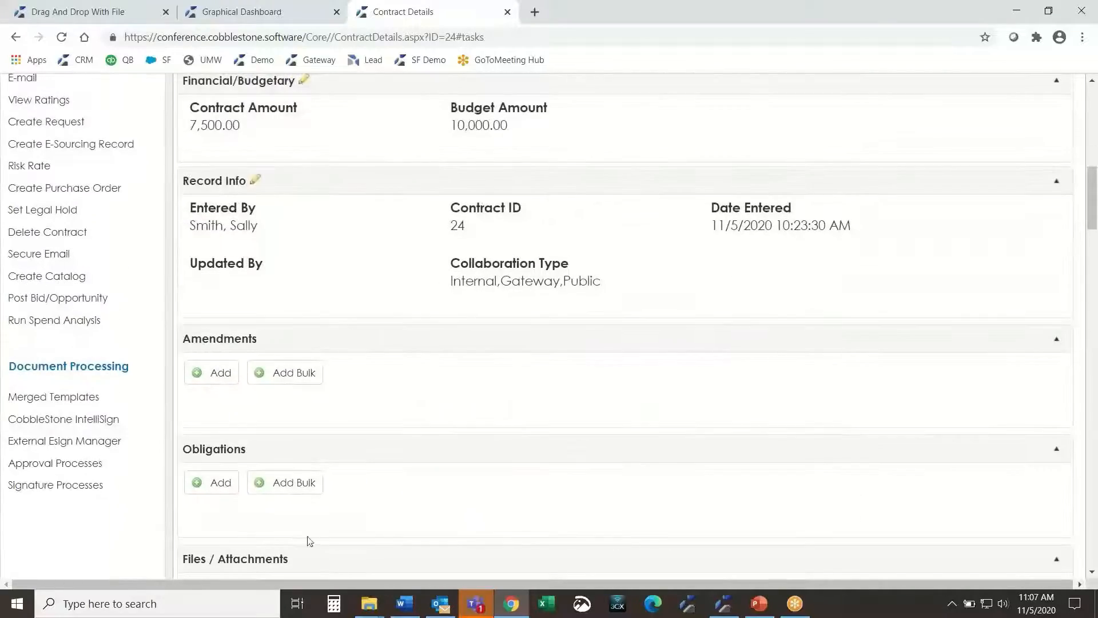
pyautogui.scroll(6, 608, 488)
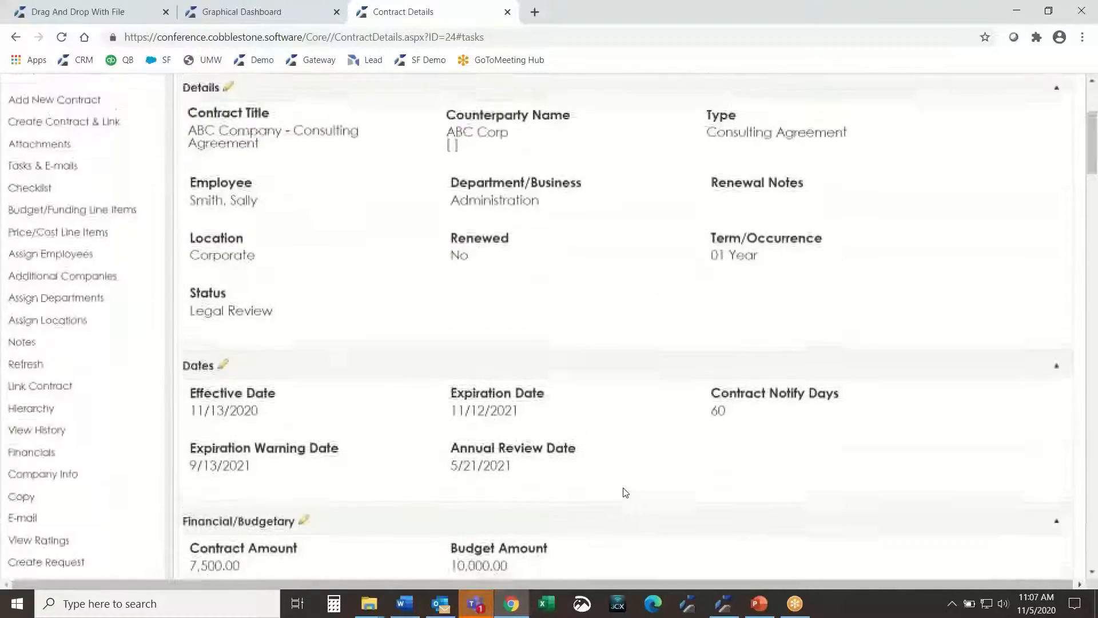
pyautogui.scroll(-1, 625, 492)
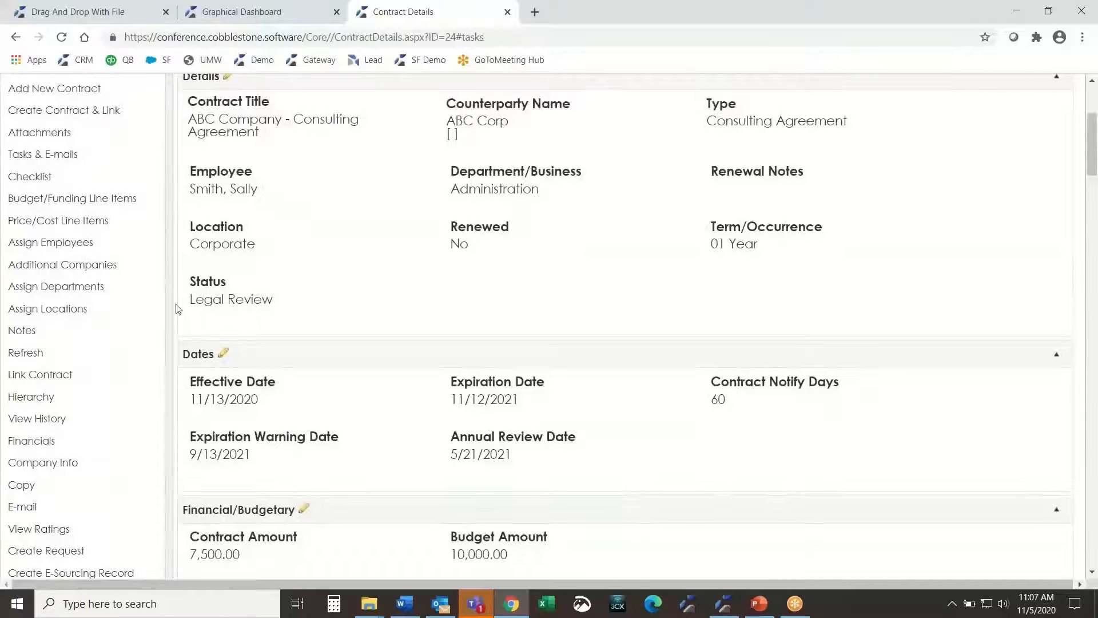
pyautogui.moveTo(276, 302); pyautogui.dragTo(189, 301)
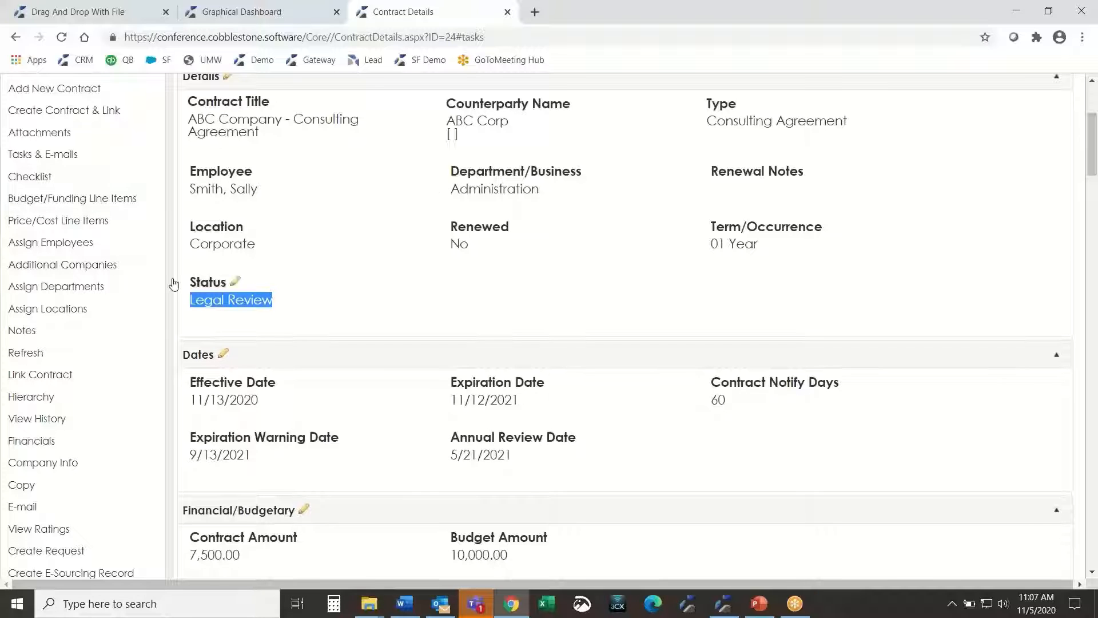
# Step: Download Agreement Draft.docx from the record's Files / Attachments section and open the downloaded file in Word
pyautogui.scroll(-6, 701, 309)
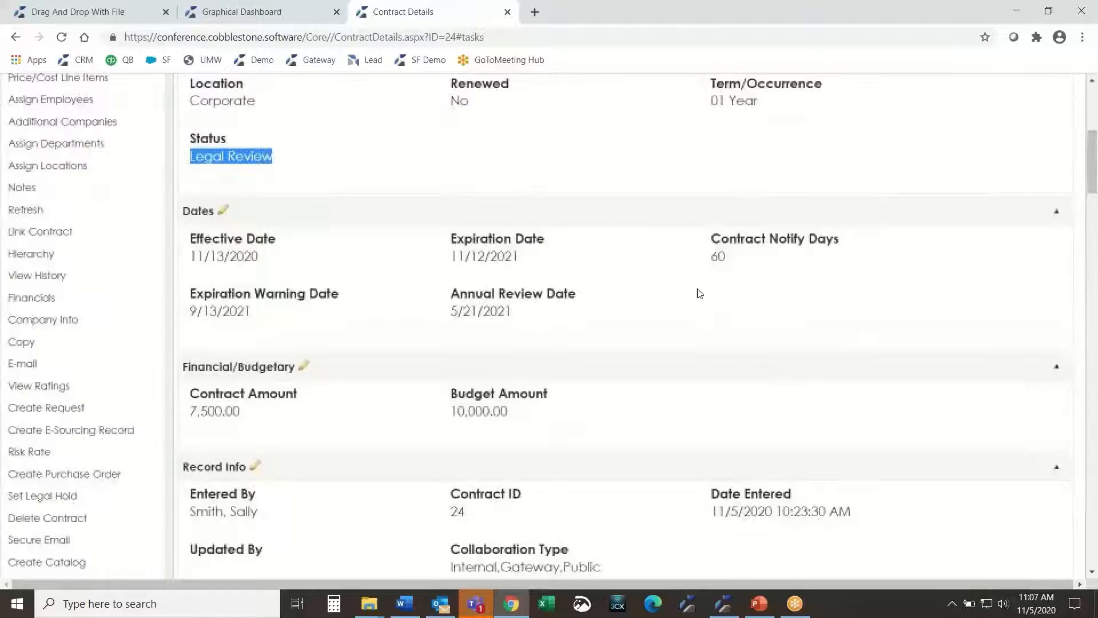
pyautogui.scroll(-5, 702, 295)
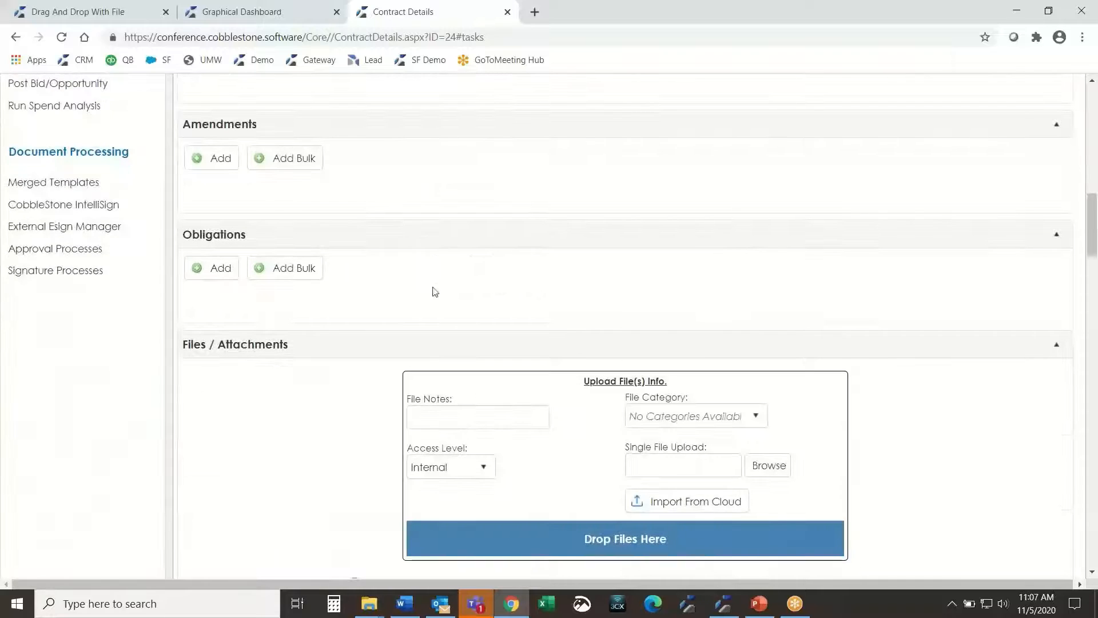
pyautogui.scroll(-3, 444, 282)
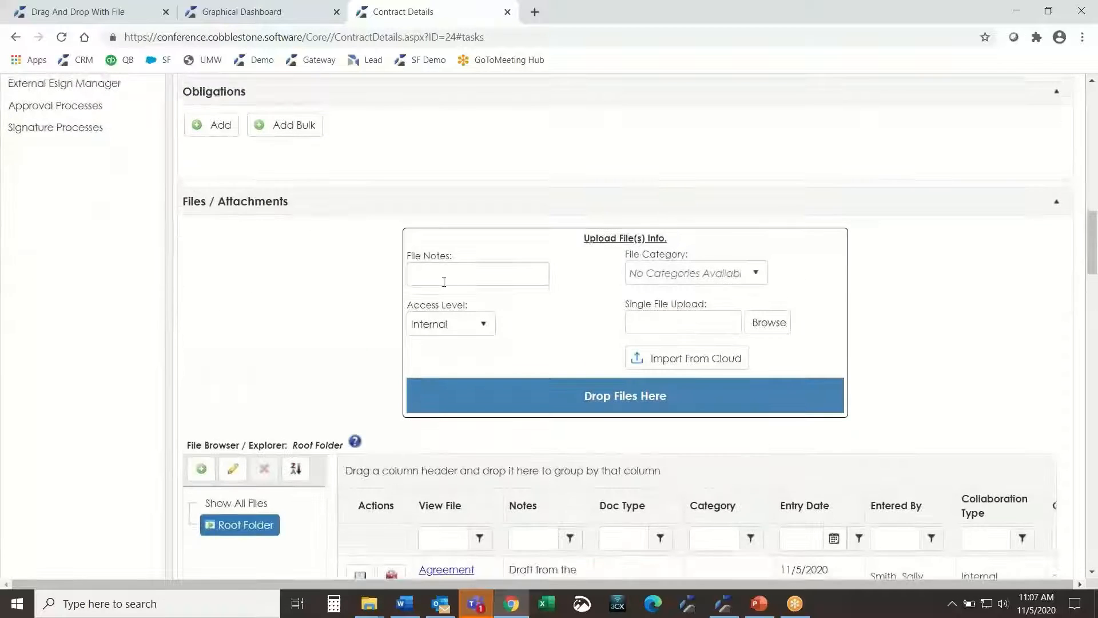
pyautogui.scroll(-3, 443, 282)
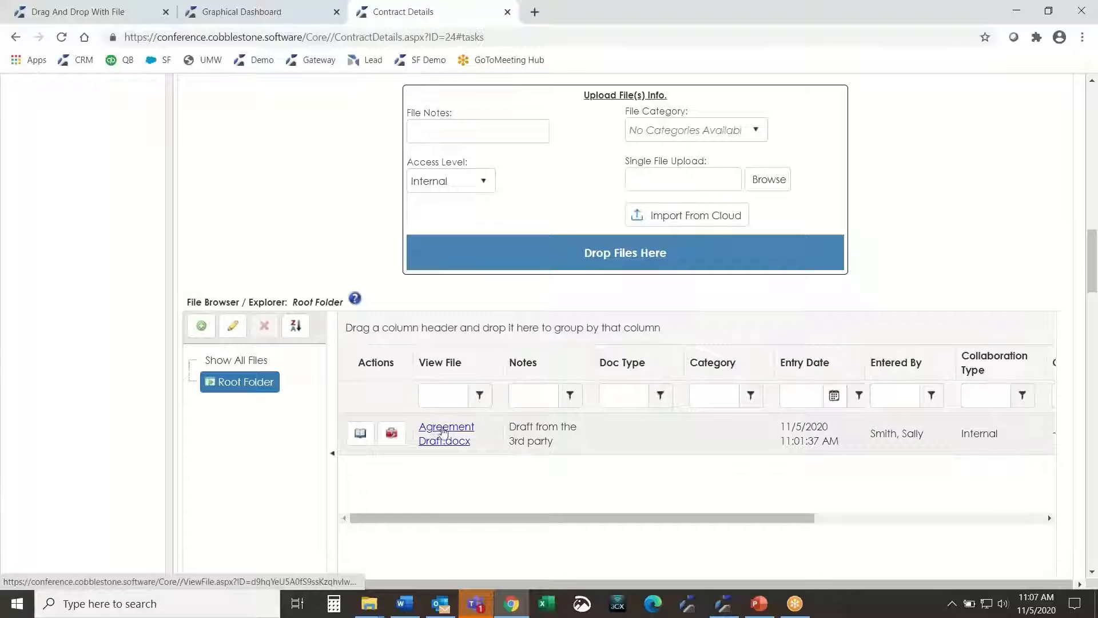
pyautogui.click(445, 430)
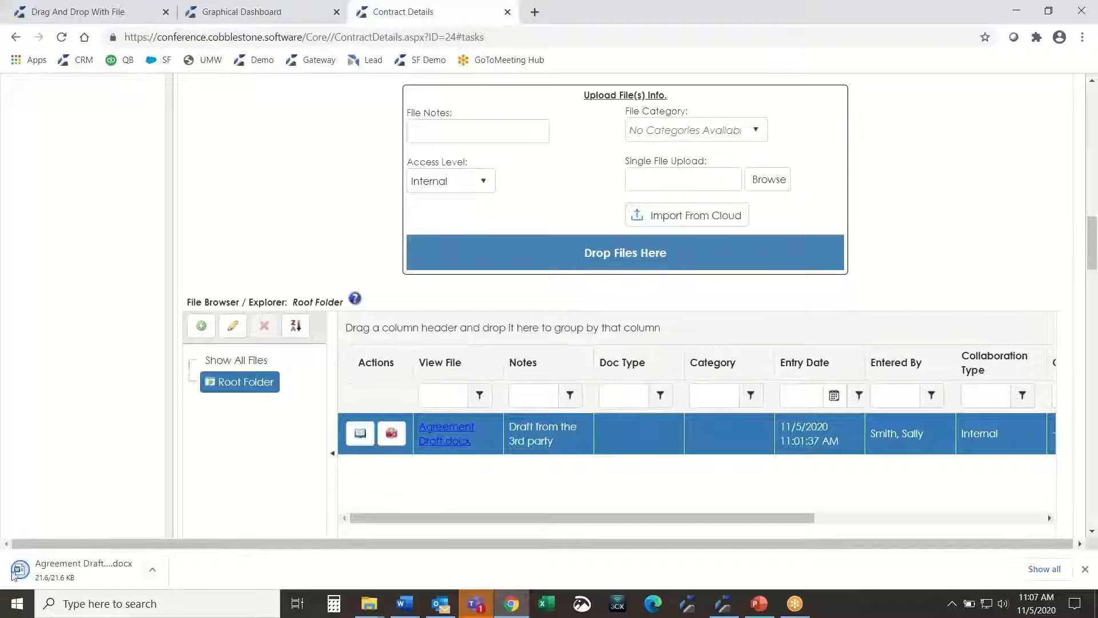
pyautogui.click(57, 569)
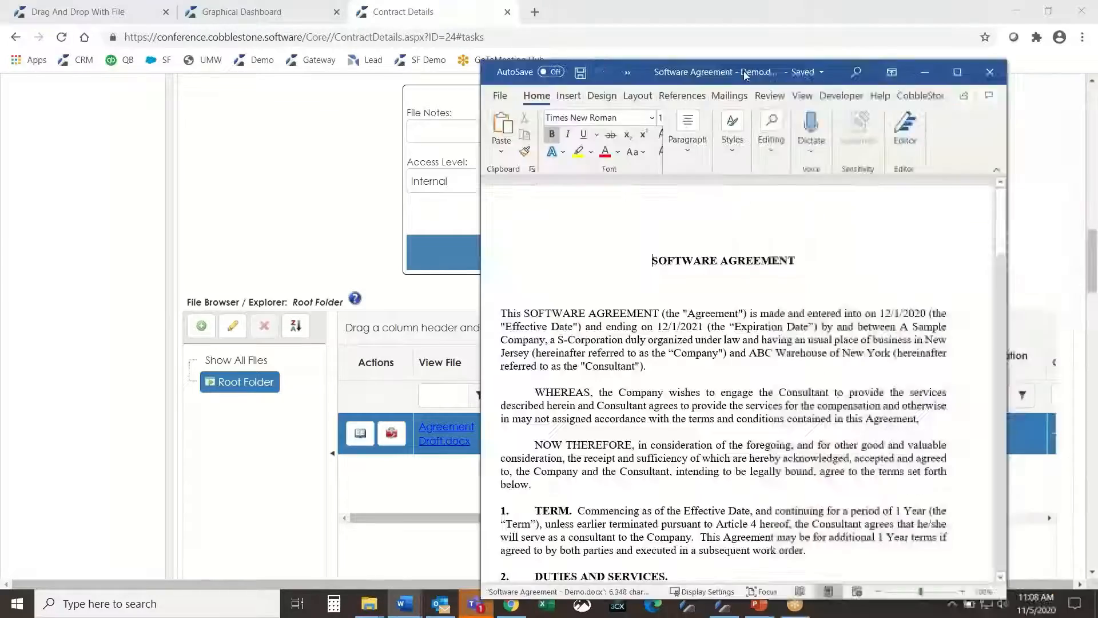
# Step: Maximize the Software Agreement document, look through its first clauses, and bring up the reviewing and Track Changes tools
pyautogui.doubleClick(720, 5)
pyautogui.scroll(-3, 515, 286)
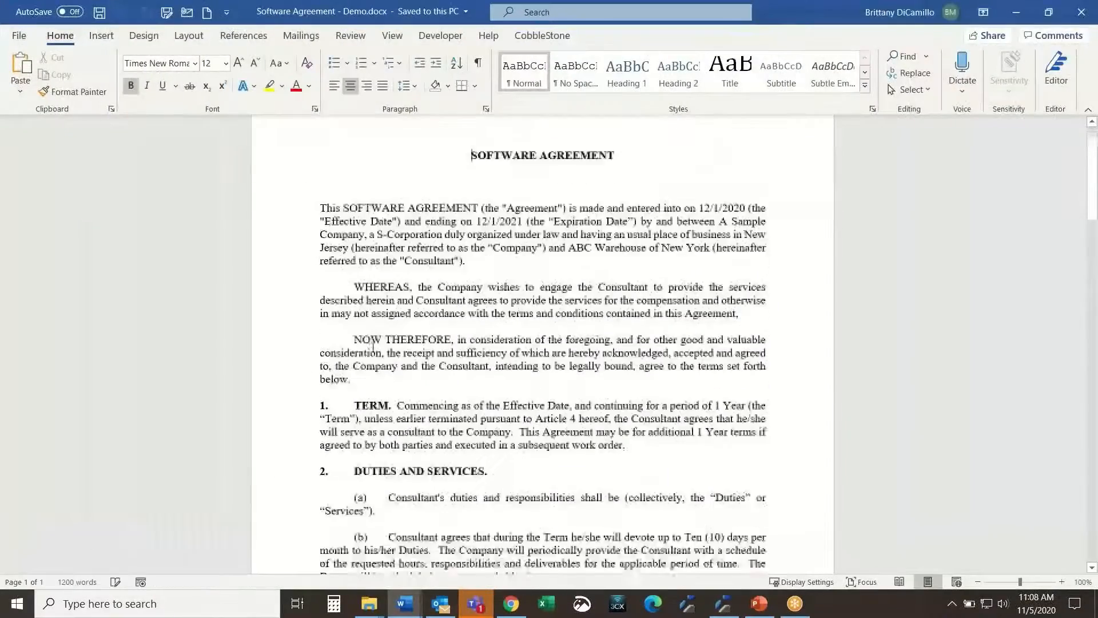
pyautogui.scroll(-3, 373, 346)
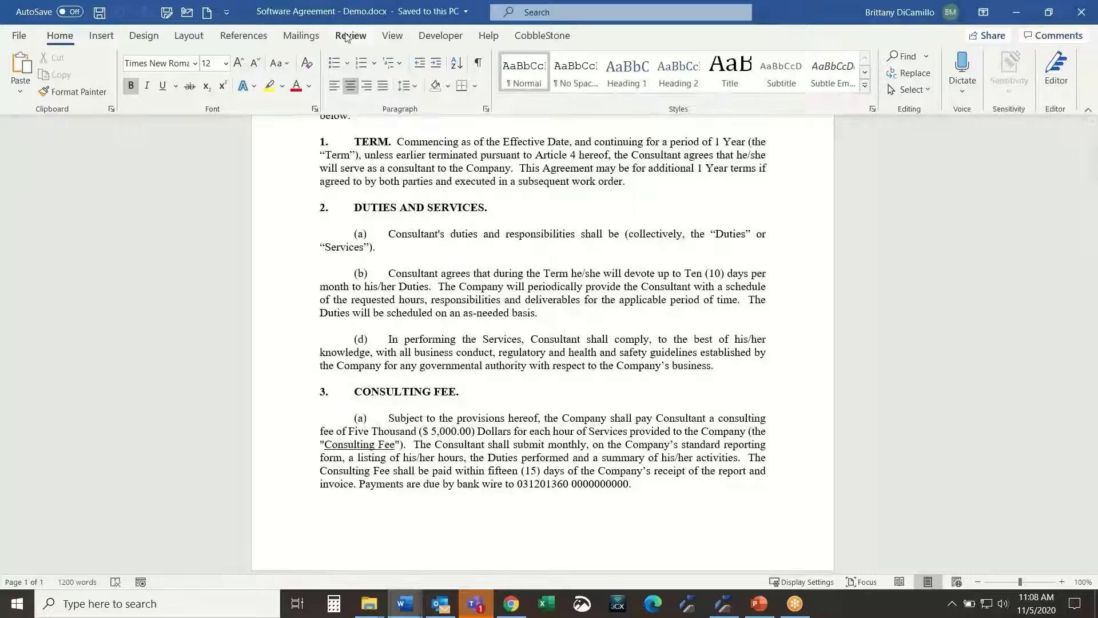
pyautogui.click(349, 36)
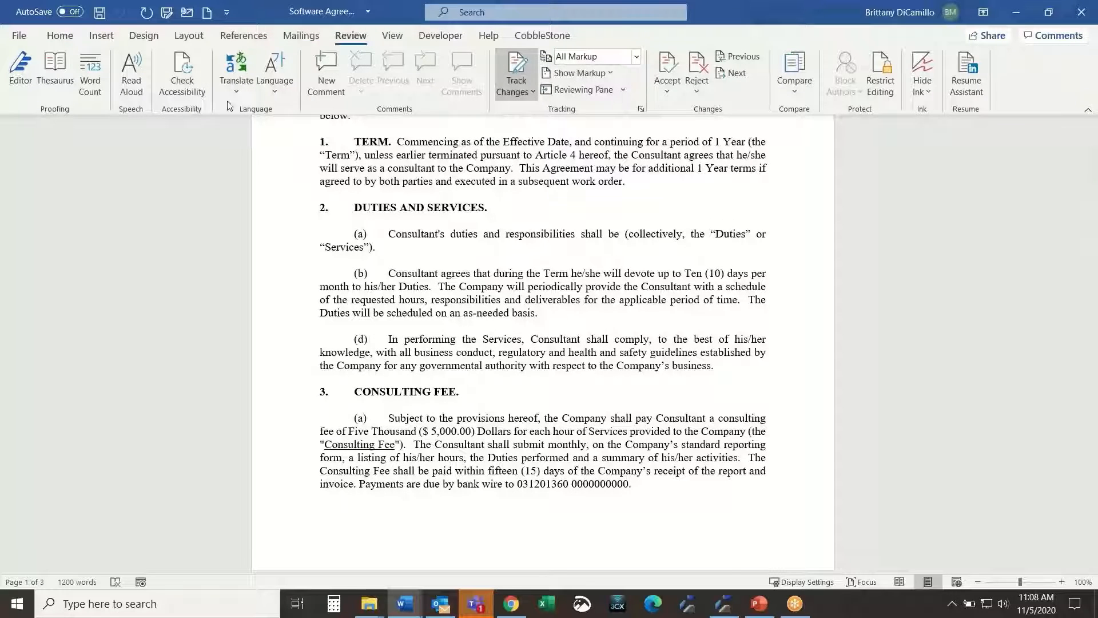
# Step: Look through the agreement's clauses from Duties and Services to Severability, selecting the text of Early Termination of the Term on the way
pyautogui.moveTo(389, 233); pyautogui.dragTo(618, 419)
pyautogui.scroll(-4, 416, 282)
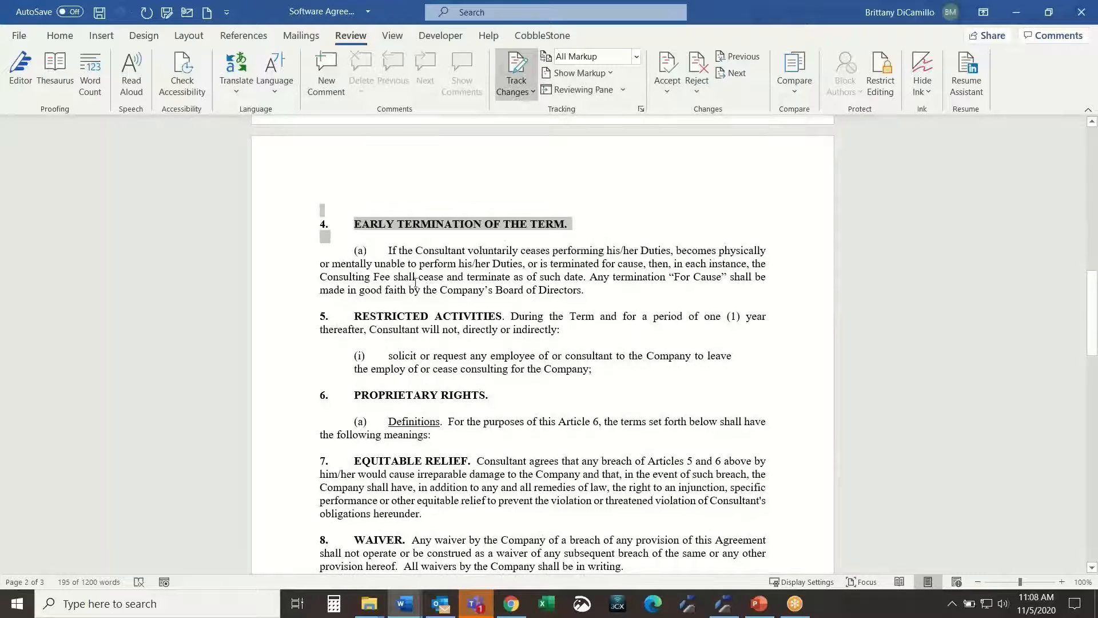
pyautogui.moveTo(349, 255); pyautogui.dragTo(495, 290)
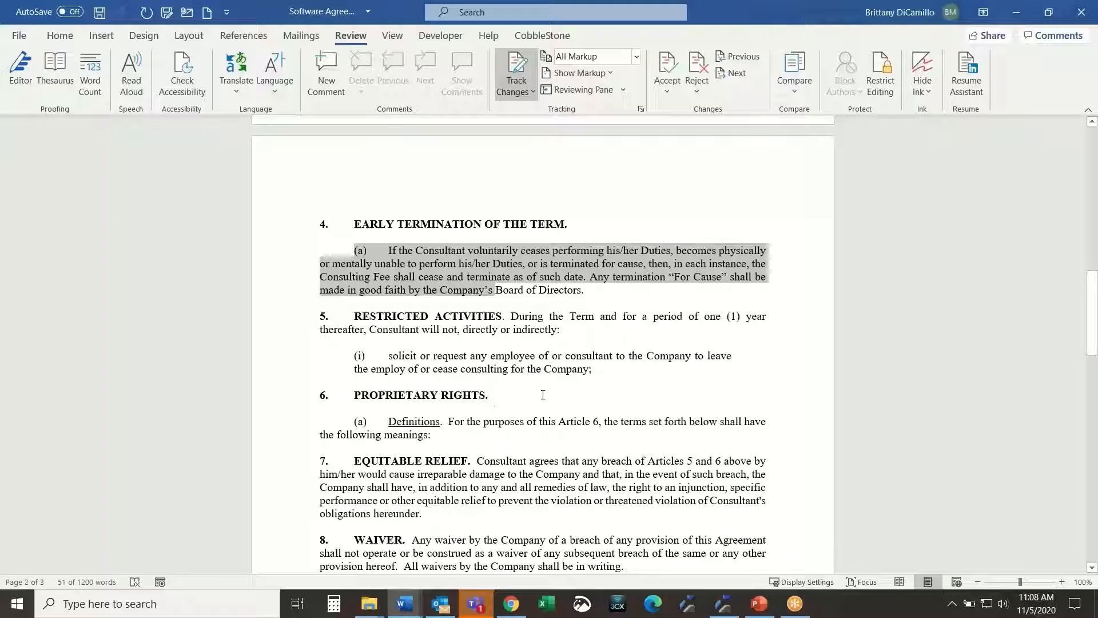
pyautogui.scroll(-5, 777, 304)
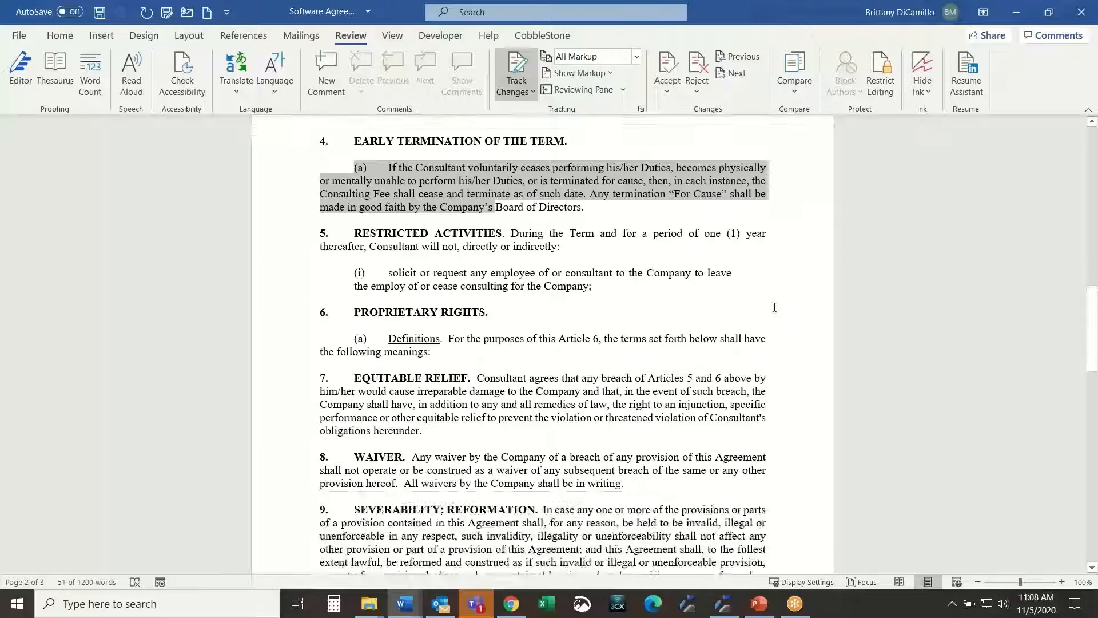
pyautogui.scroll(5, 778, 309)
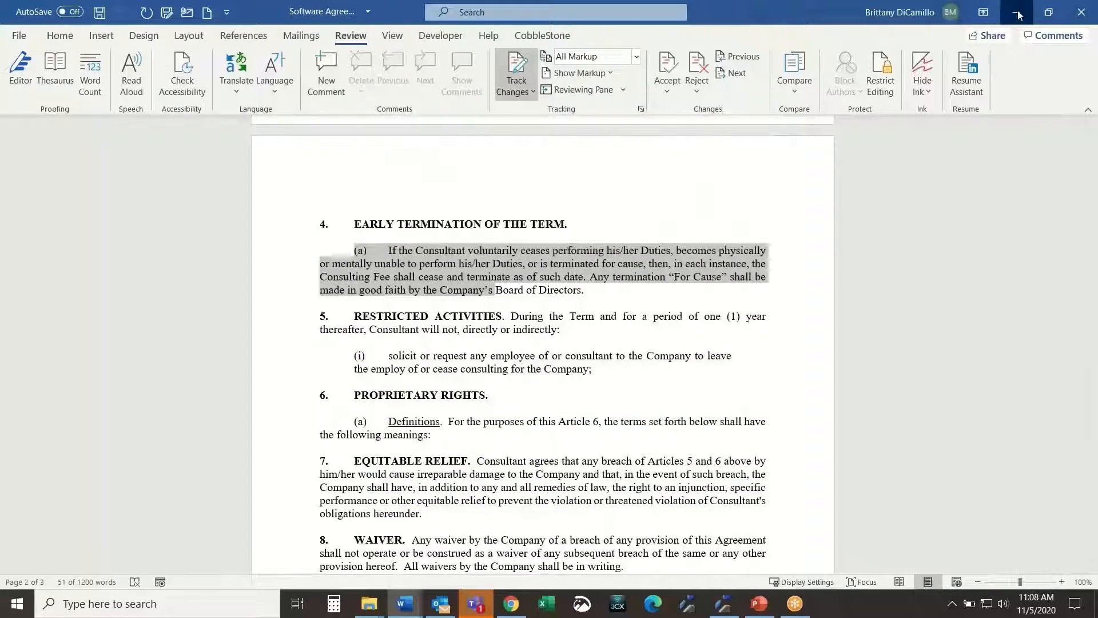
# Step: Switch back to the contract record in Chrome and upload Agreement Draft.docx to its Files / Attachments section
pyautogui.click(1018, 12)
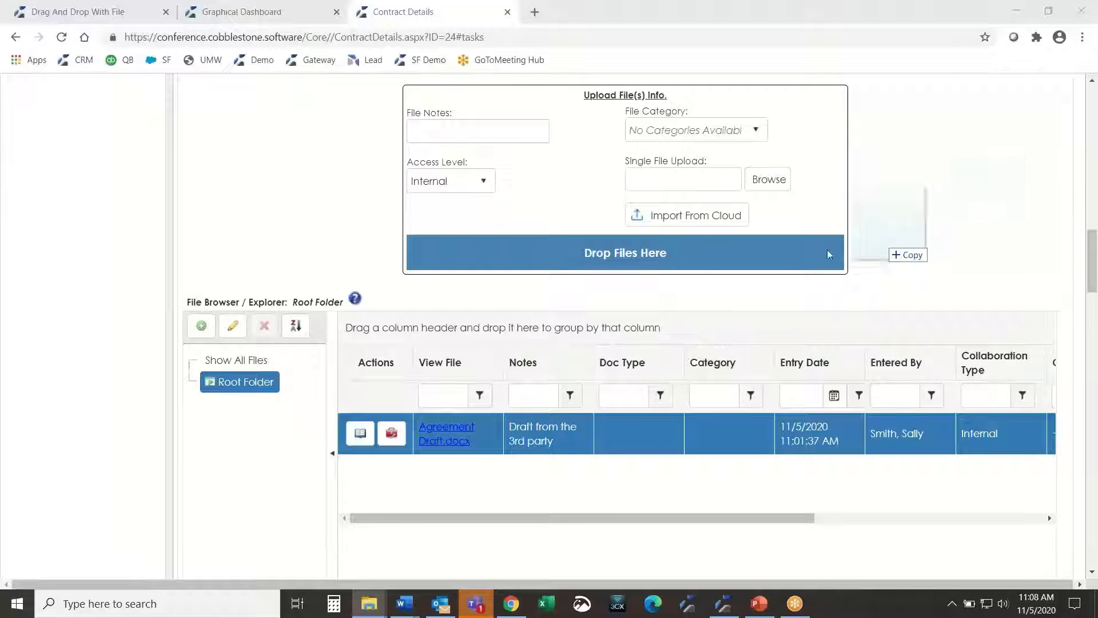
pyautogui.moveTo(902, 245); pyautogui.dragTo(717, 253)
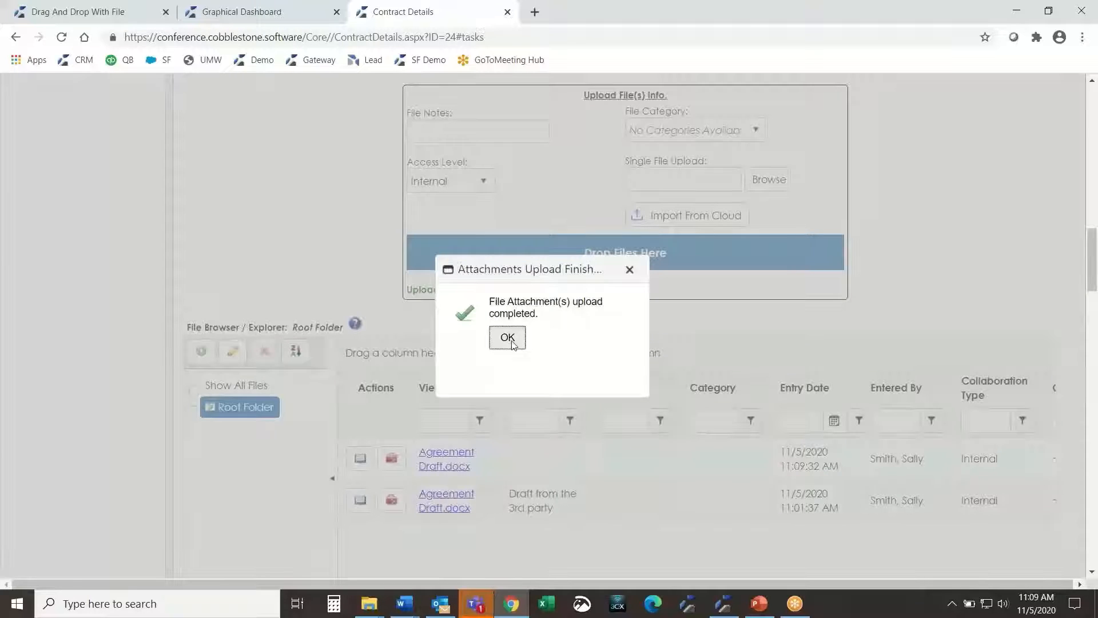
pyautogui.click(507, 337)
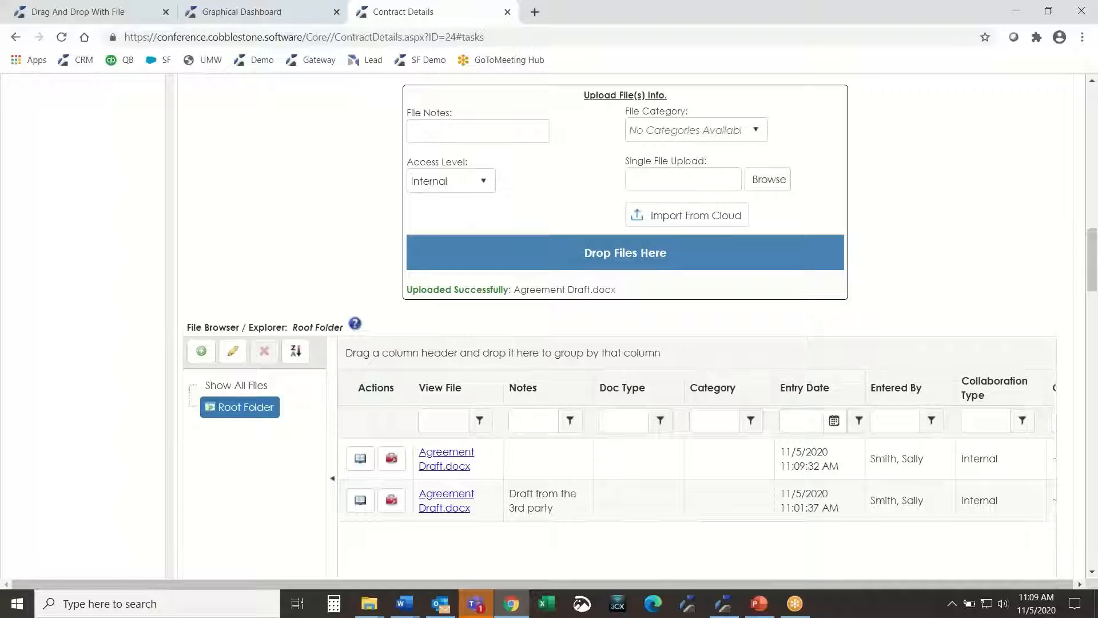
# Step: Return to the agreement in Word and open the CobbleStone Clauses Menu to browse its clauses alongside the document
pyautogui.hotkey('alt', 'Tab')
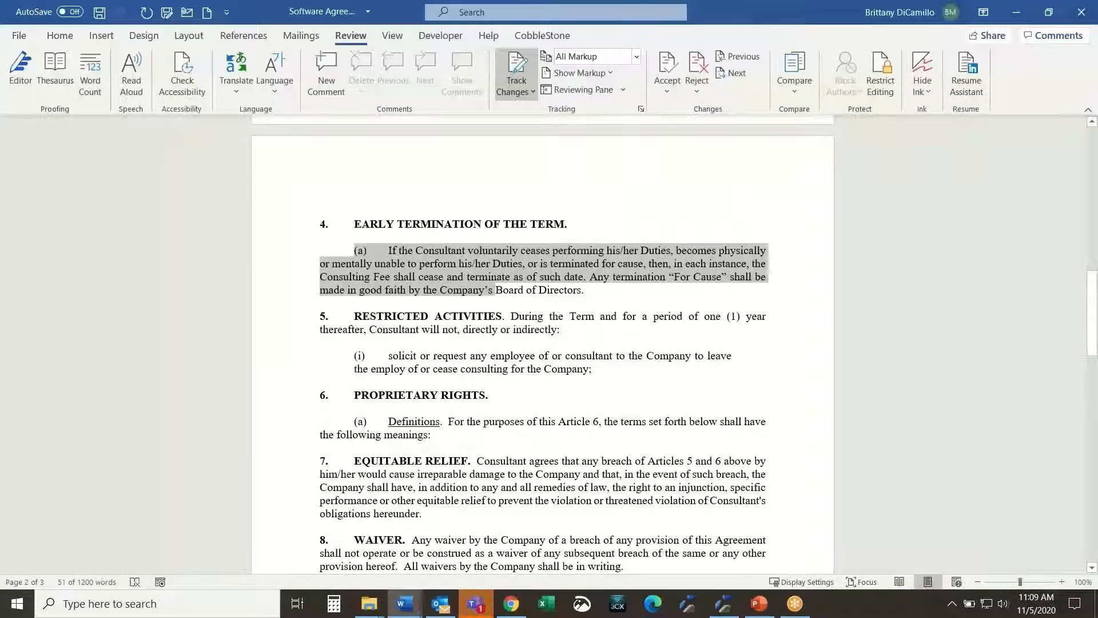
pyautogui.click(542, 36)
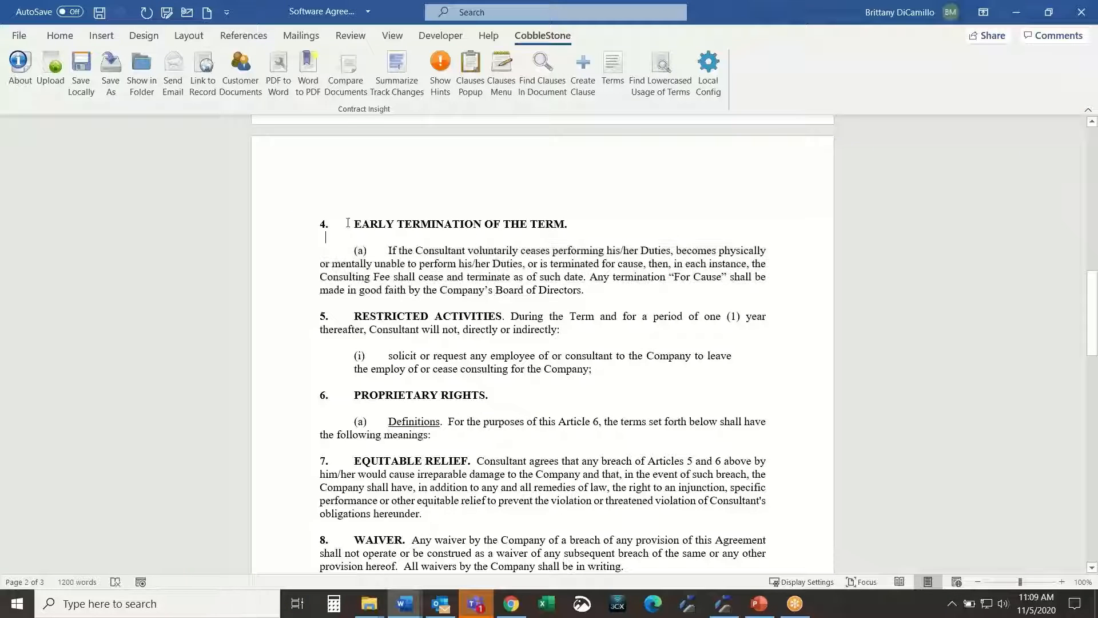
pyautogui.moveTo(353, 223); pyautogui.dragTo(743, 552)
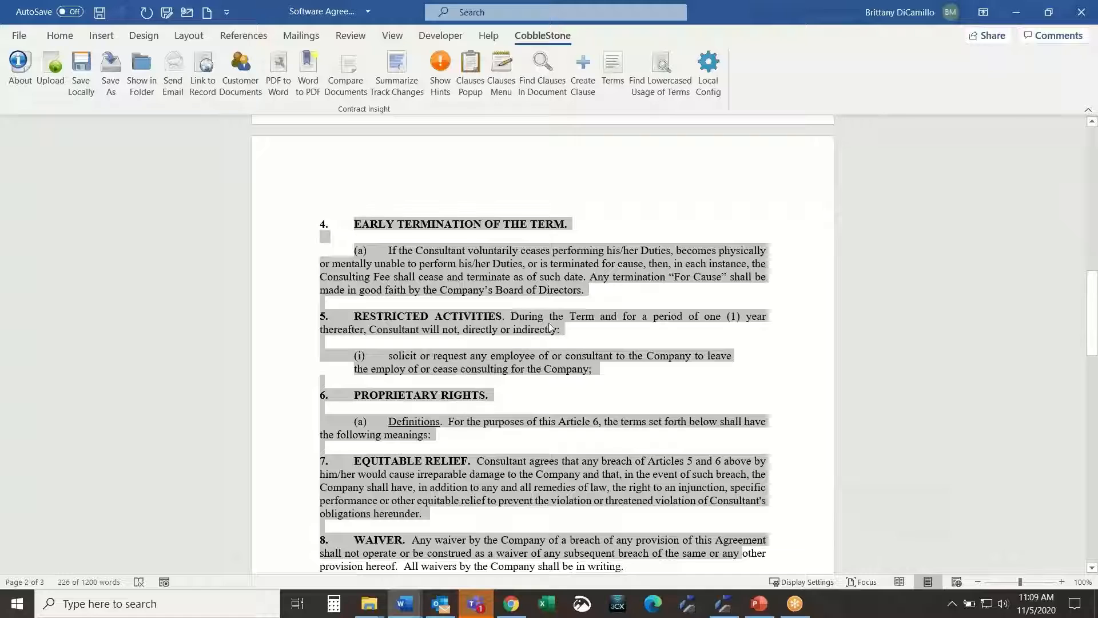
pyautogui.click(580, 229)
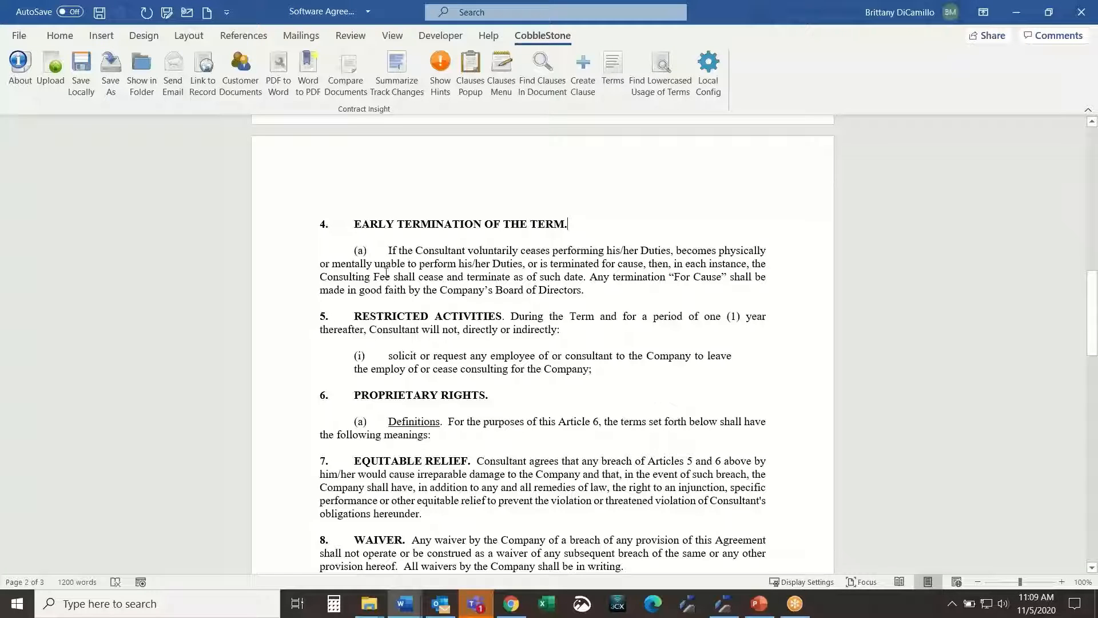
pyautogui.click(501, 71)
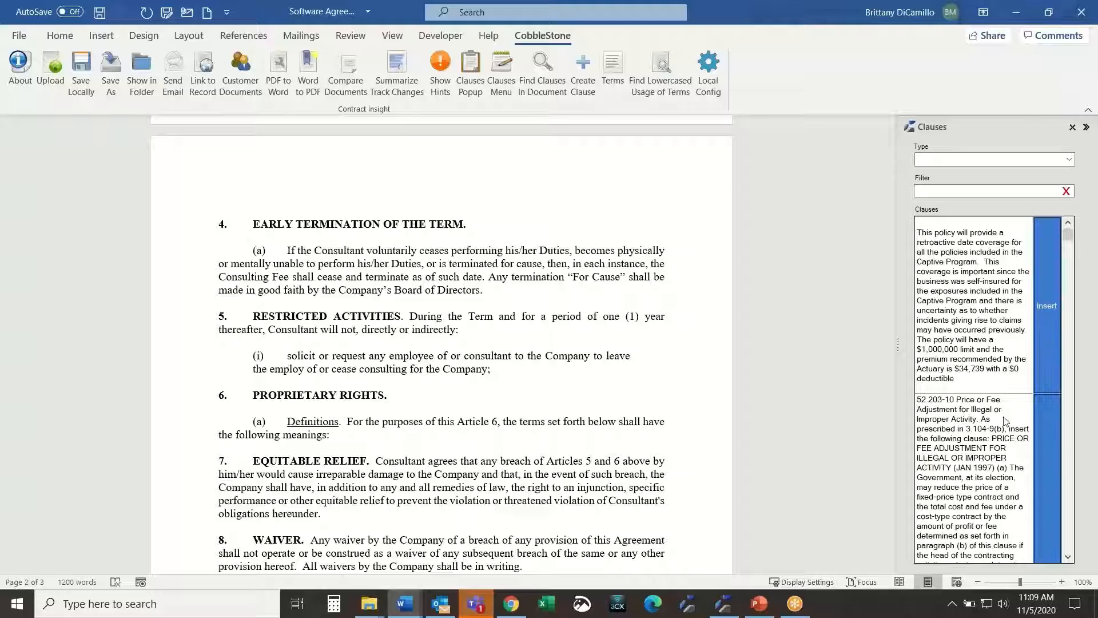
pyautogui.scroll(-5, 1005, 421)
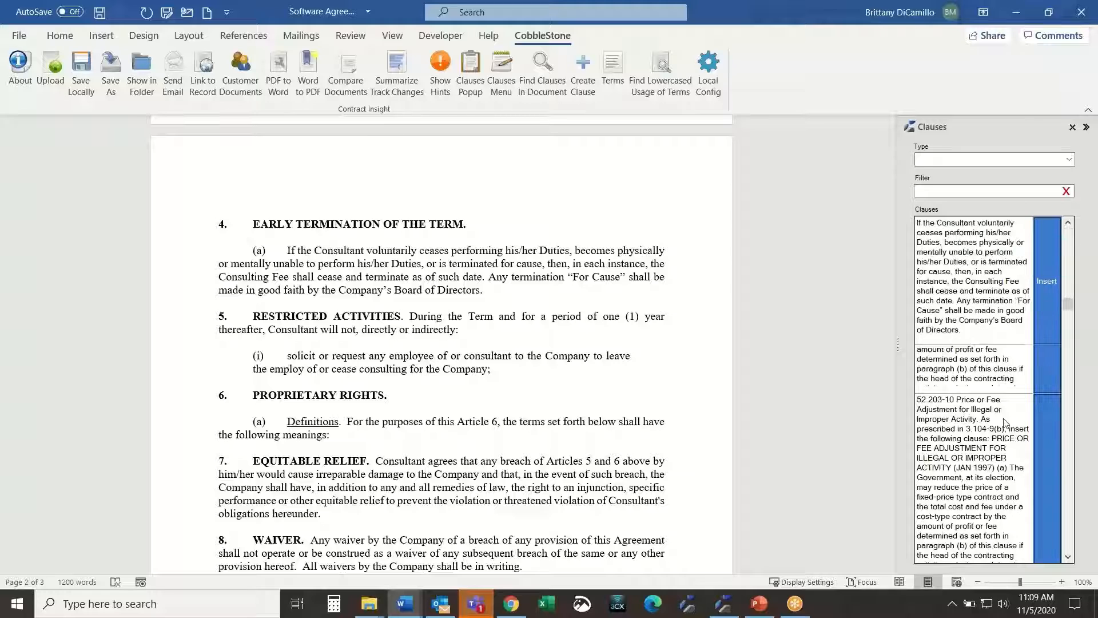
# Step: Delete the text of paragraph (a) under Early Termination of the Term as a tracked change
pyautogui.click(303, 277)
pyautogui.moveTo(483, 290); pyautogui.dragTo(294, 250)
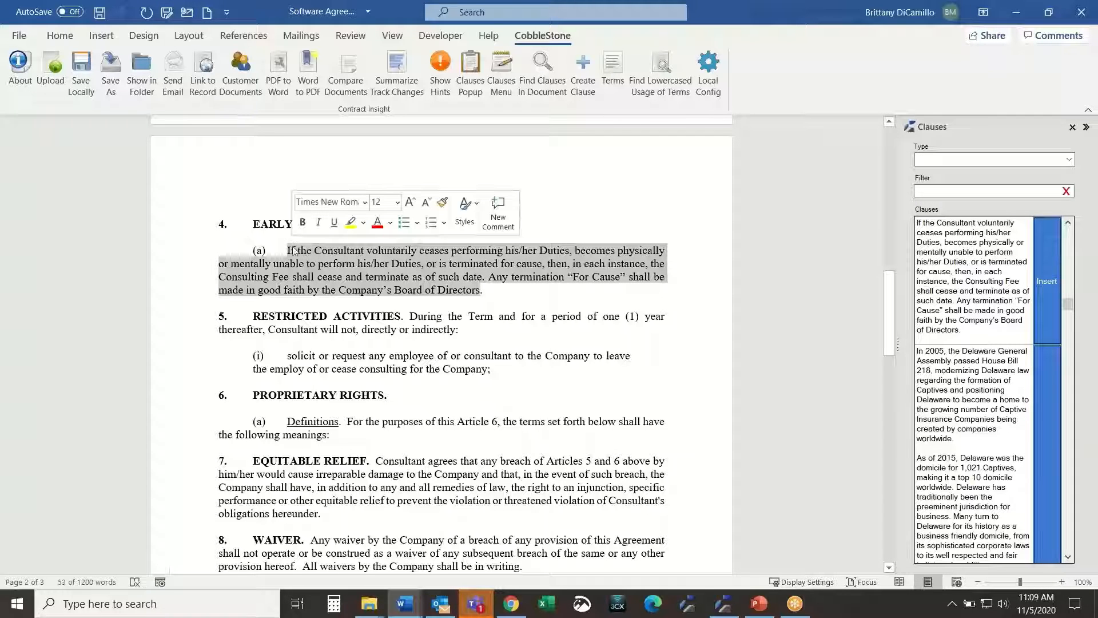
pyautogui.press('Delete')
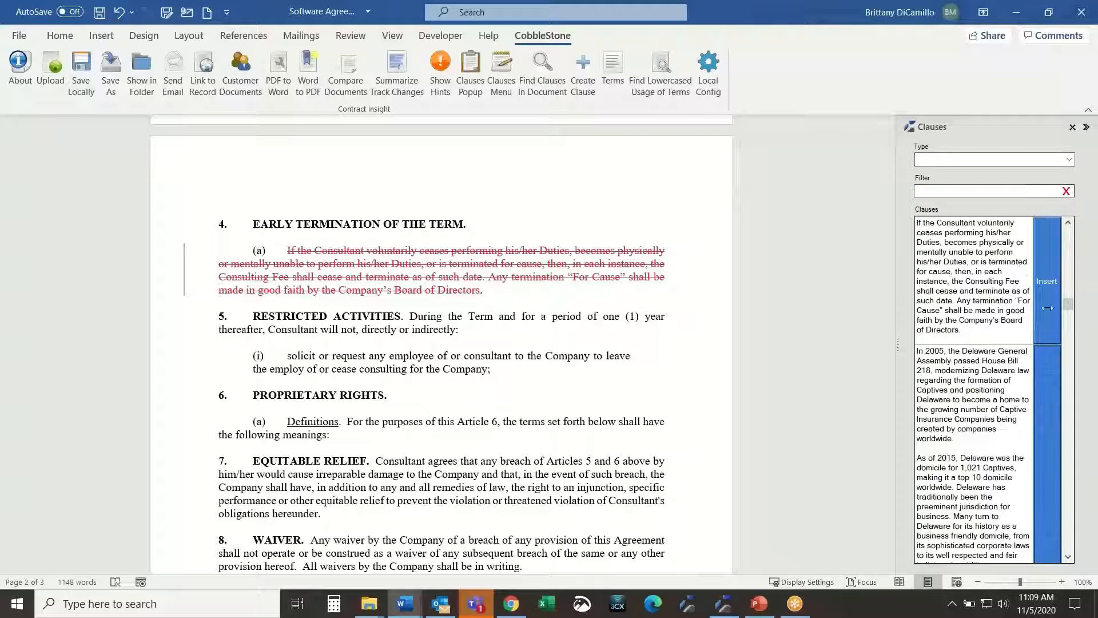
# Step: Insert the library clause beginning "This policy will provide by a governmental entity" at the end of paragraph (a) in article 4
pyautogui.moveTo(1068, 304); pyautogui.dragTo(1068, 427)
pyautogui.moveTo(1067, 484)
pyautogui.mouseDown()
pyautogui.moveTo(1067, 537)
pyautogui.moveTo(1067, 505)
pyautogui.mouseUp()
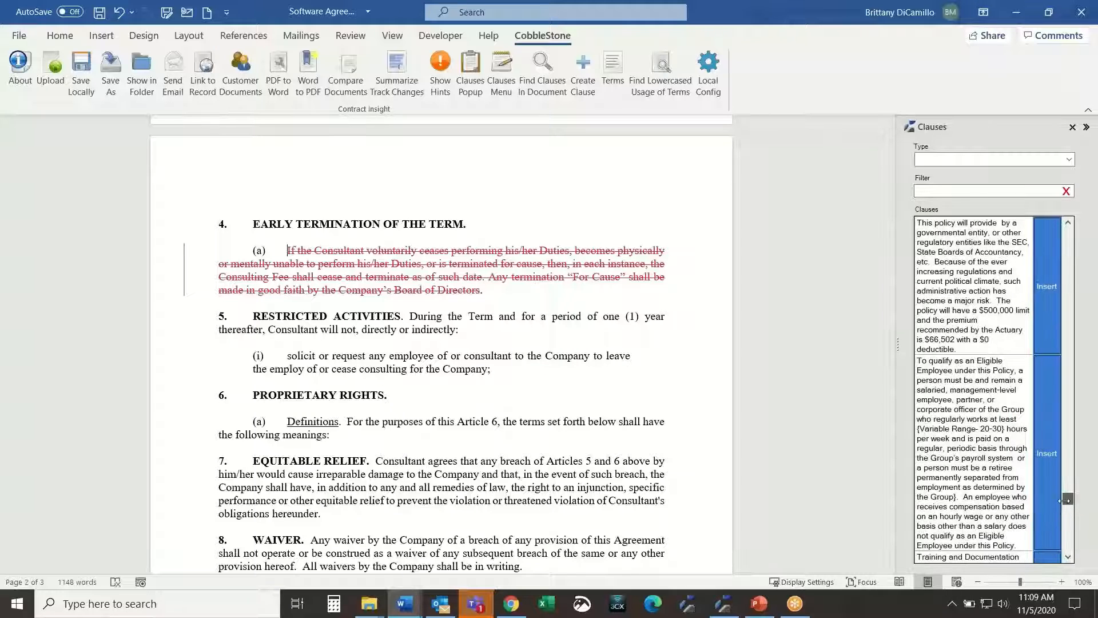
pyautogui.click(865, 291)
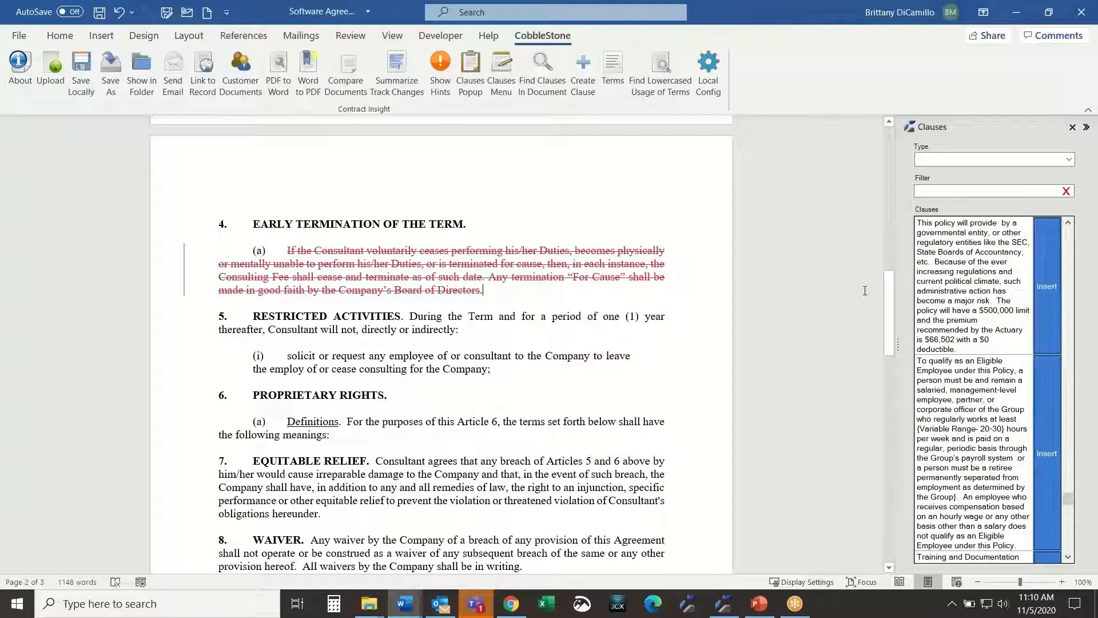
pyautogui.click(1046, 286)
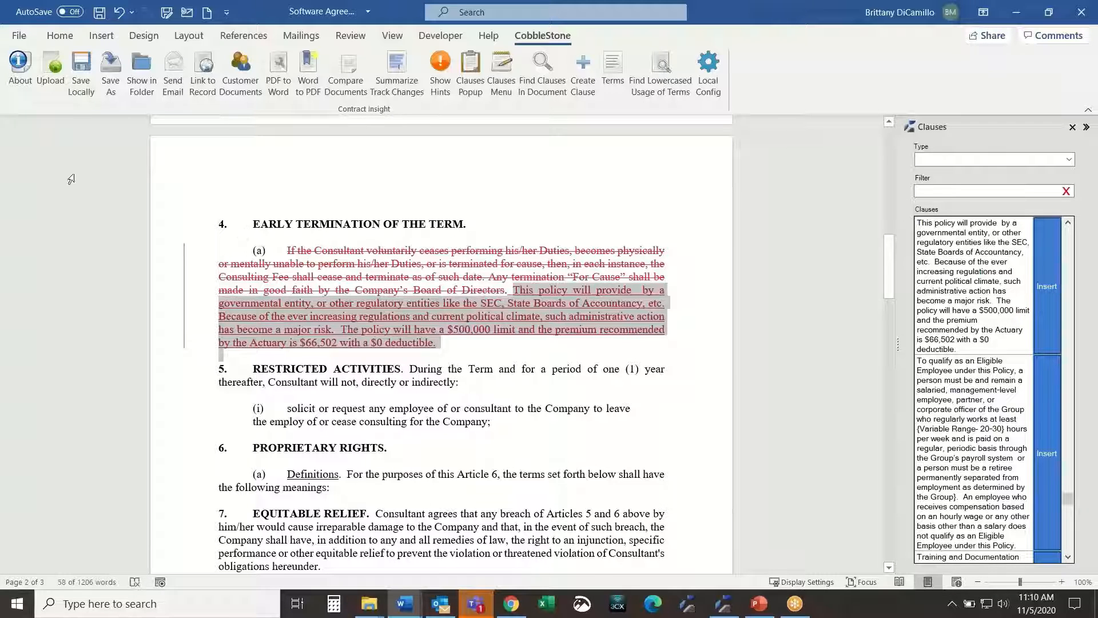
# Step: Go back to the contract record in Chrome and examine the attachment list's columns for both Agreement Draft.docx entries
pyautogui.click(1021, 12)
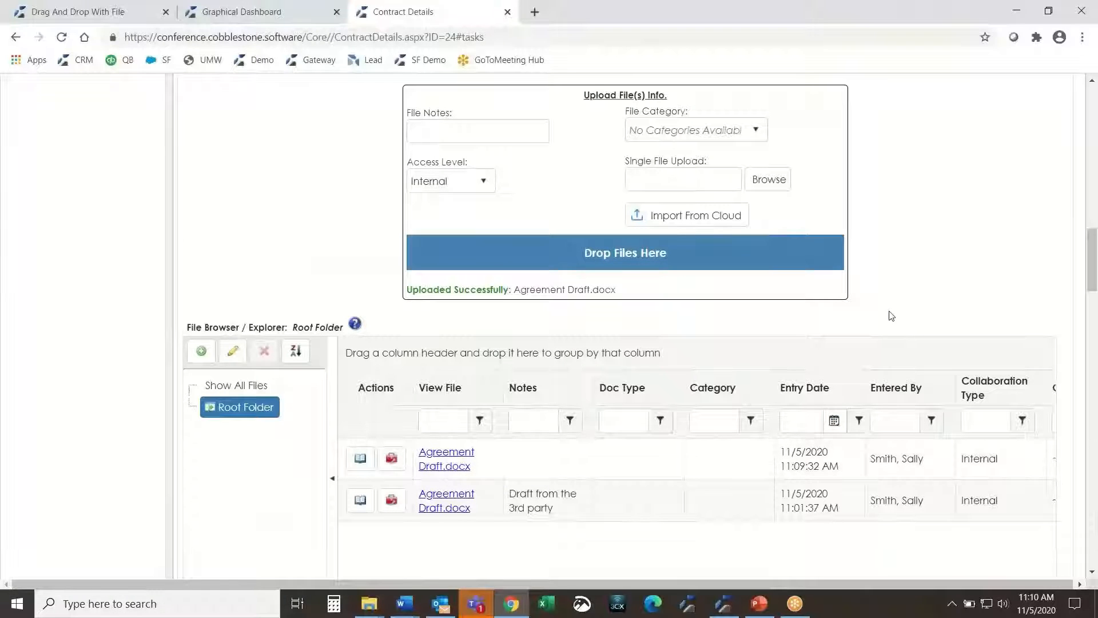
pyautogui.scroll(-1, 816, 319)
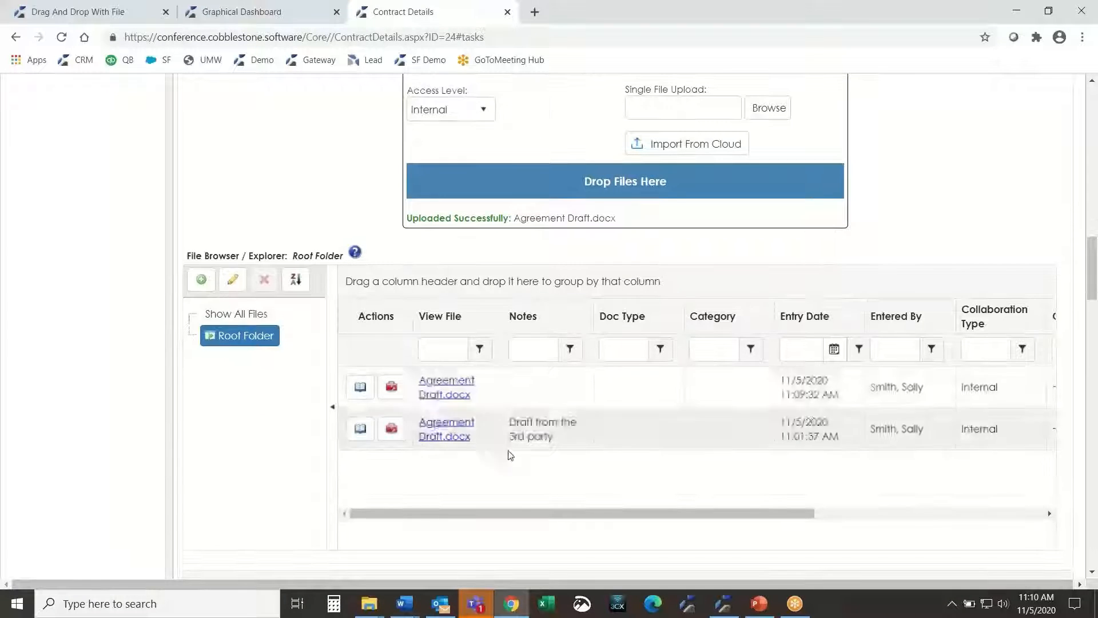
pyautogui.moveTo(549, 517); pyautogui.dragTo(632, 517)
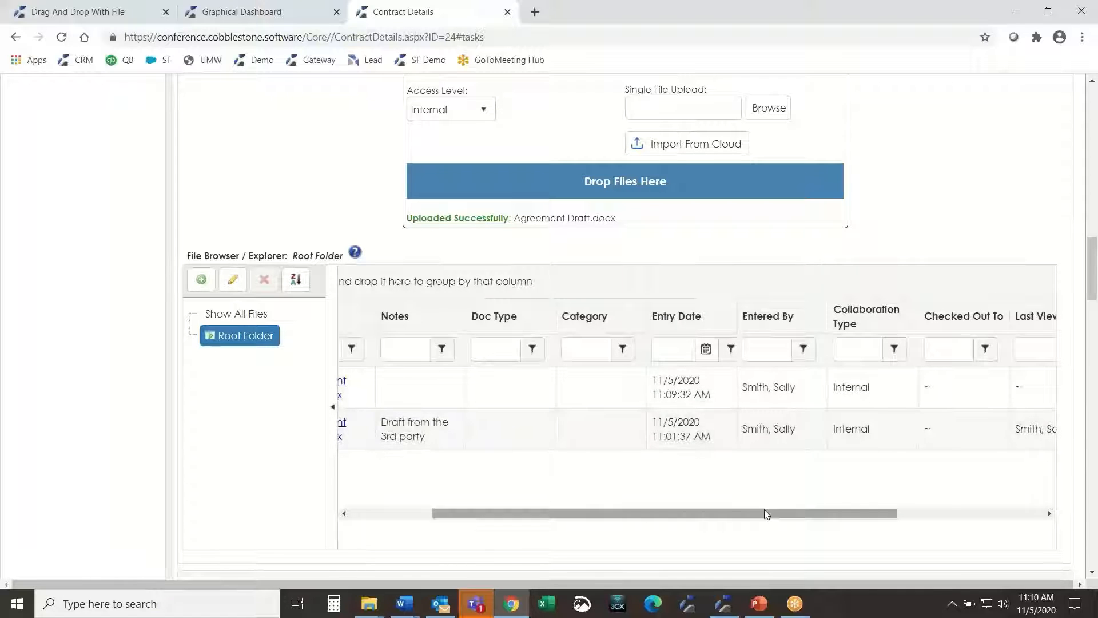
pyautogui.moveTo(765, 512); pyautogui.dragTo(708, 521)
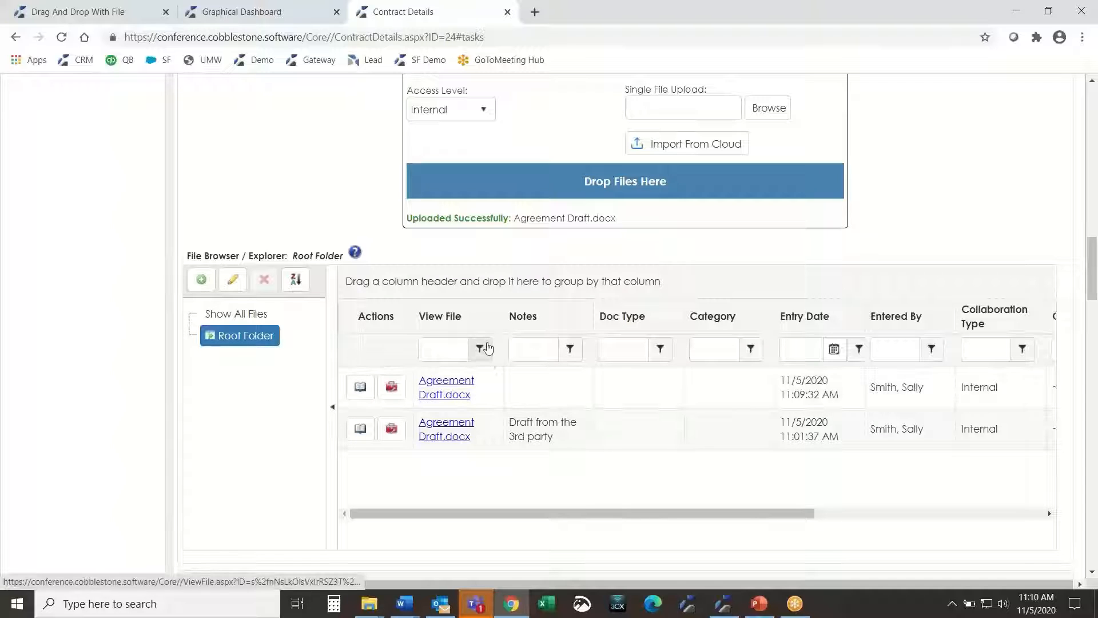
# Step: Save the file note "Please note changes to the liability.." on the newest Agreement Draft.docx and close its Document Toolbox
pyautogui.click(391, 388)
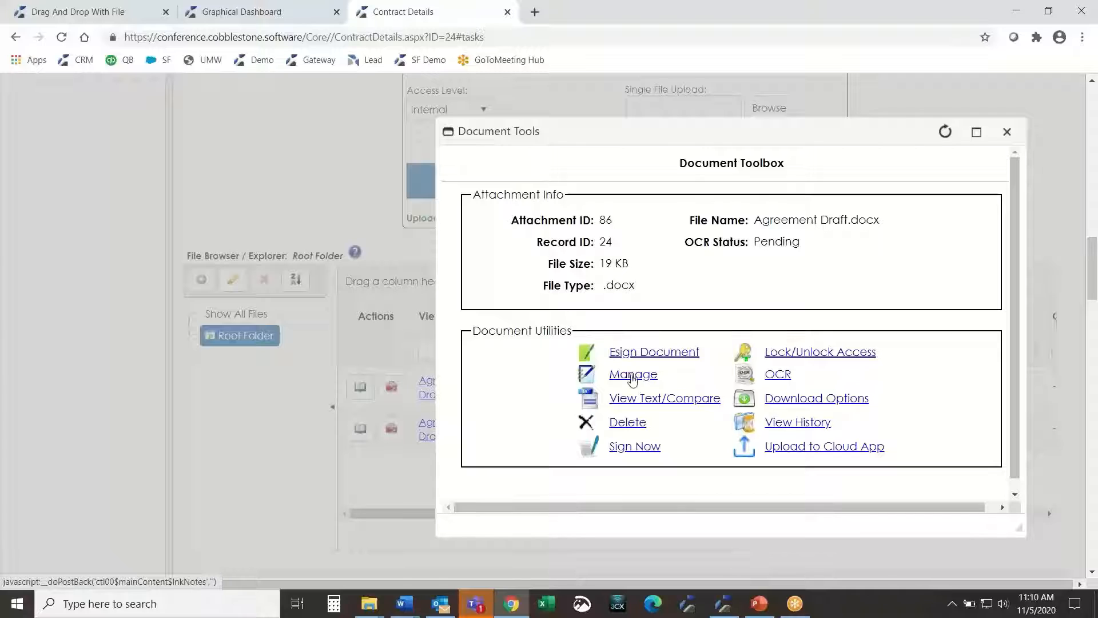
pyautogui.click(630, 375)
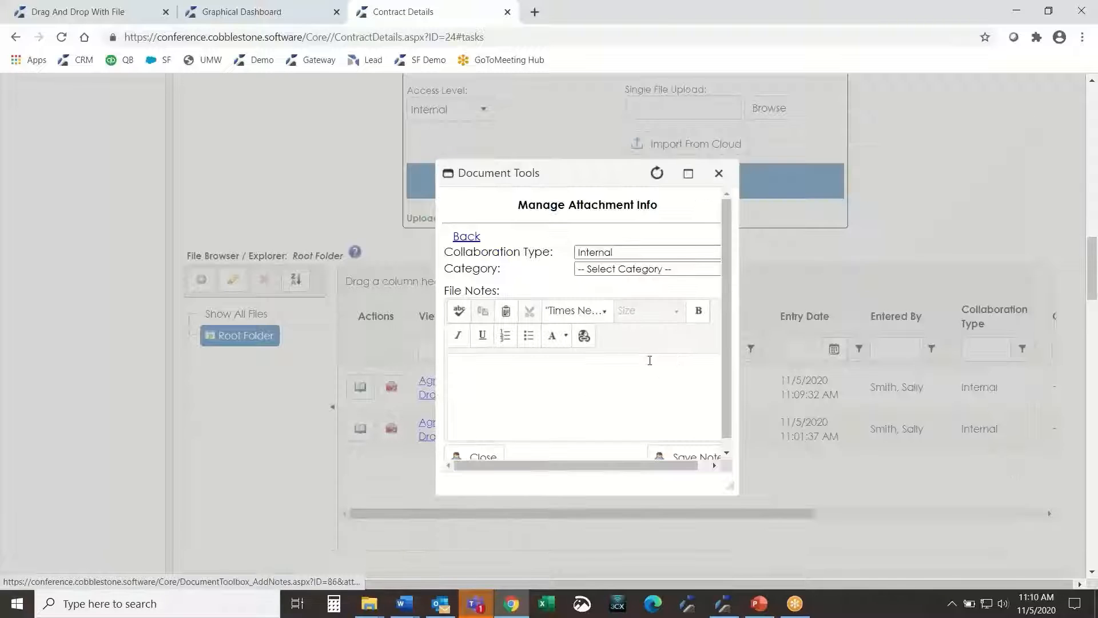
pyautogui.write('Pleas')
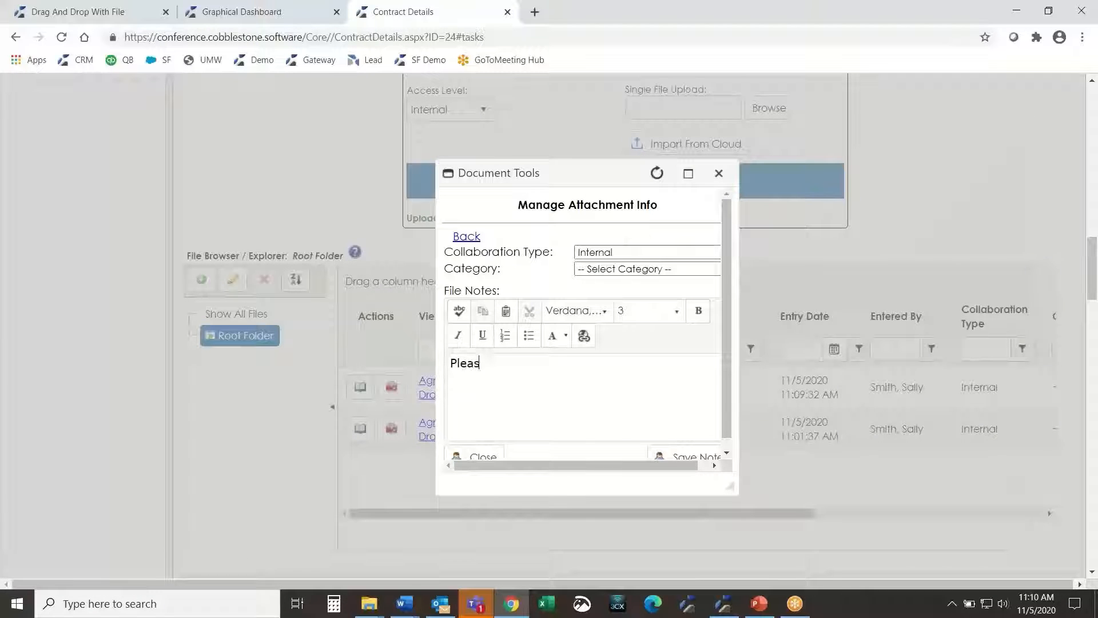
pyautogui.write('e note changes to the ')
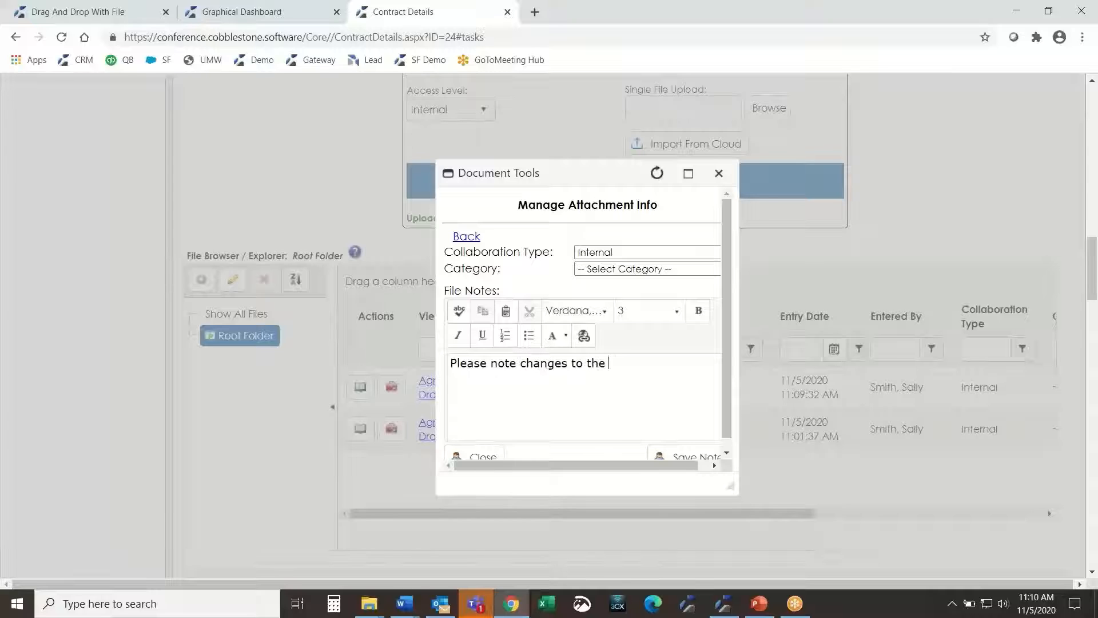
pyautogui.write('liability..')
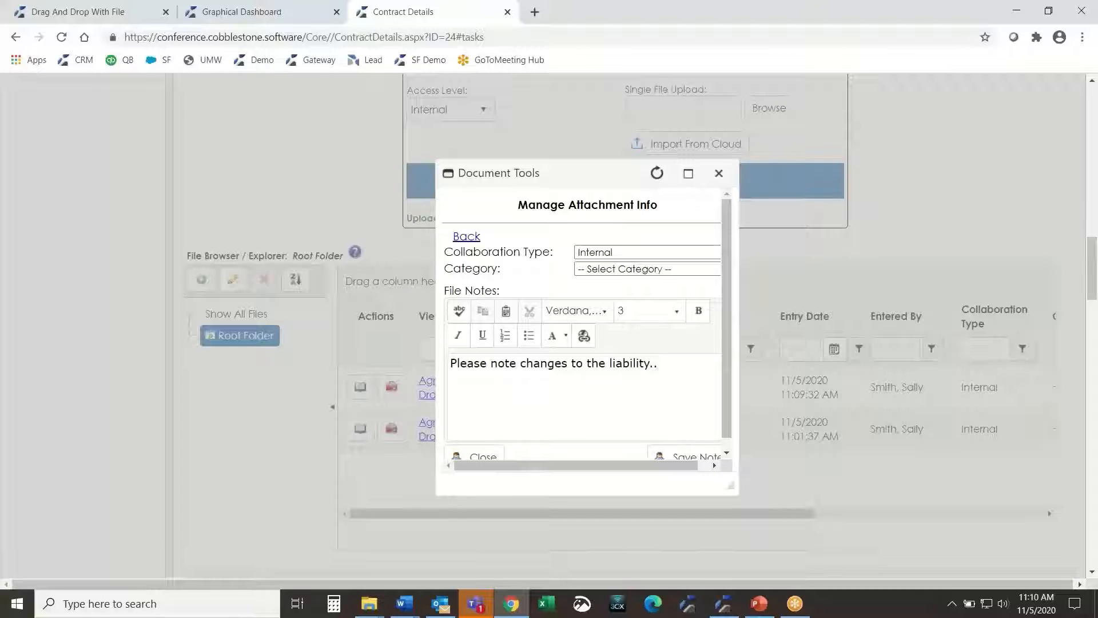
pyautogui.click(712, 460)
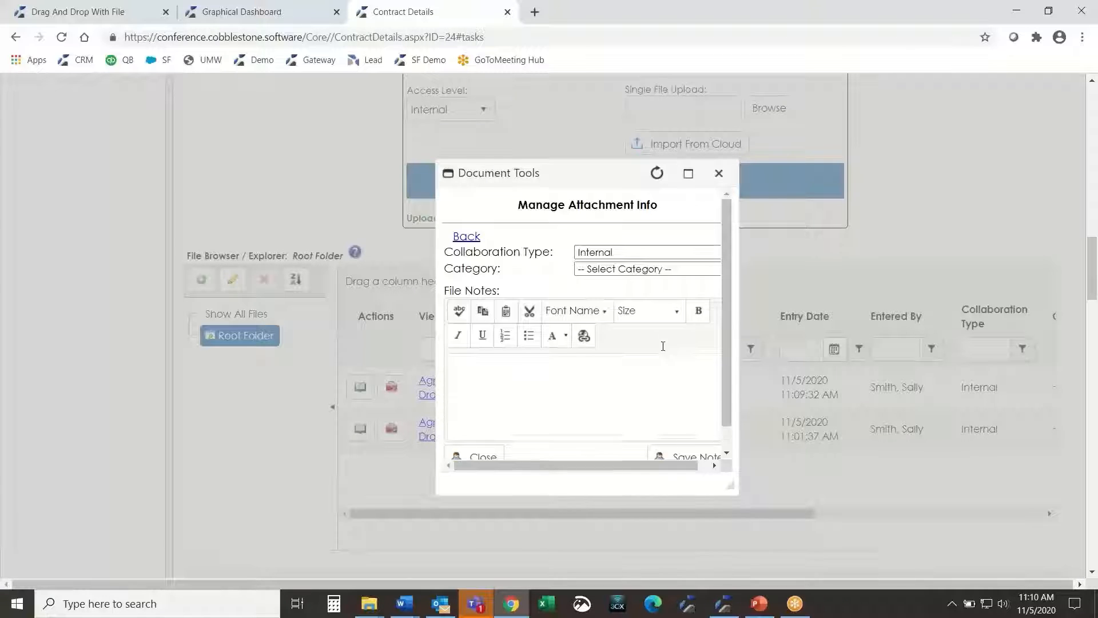
pyautogui.click(467, 230)
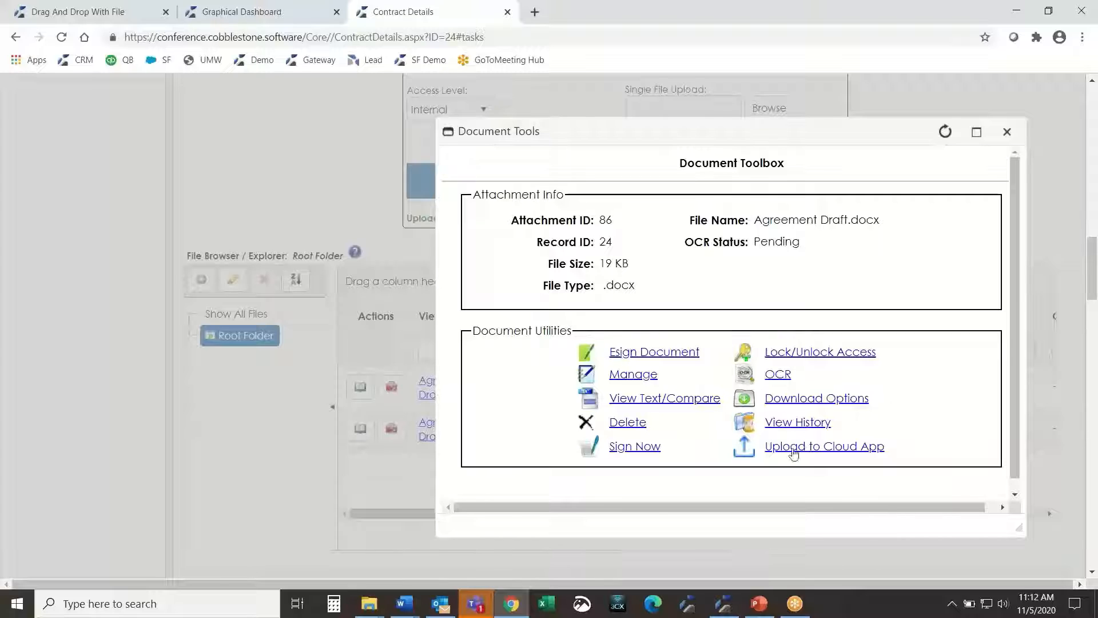
pyautogui.click(1007, 132)
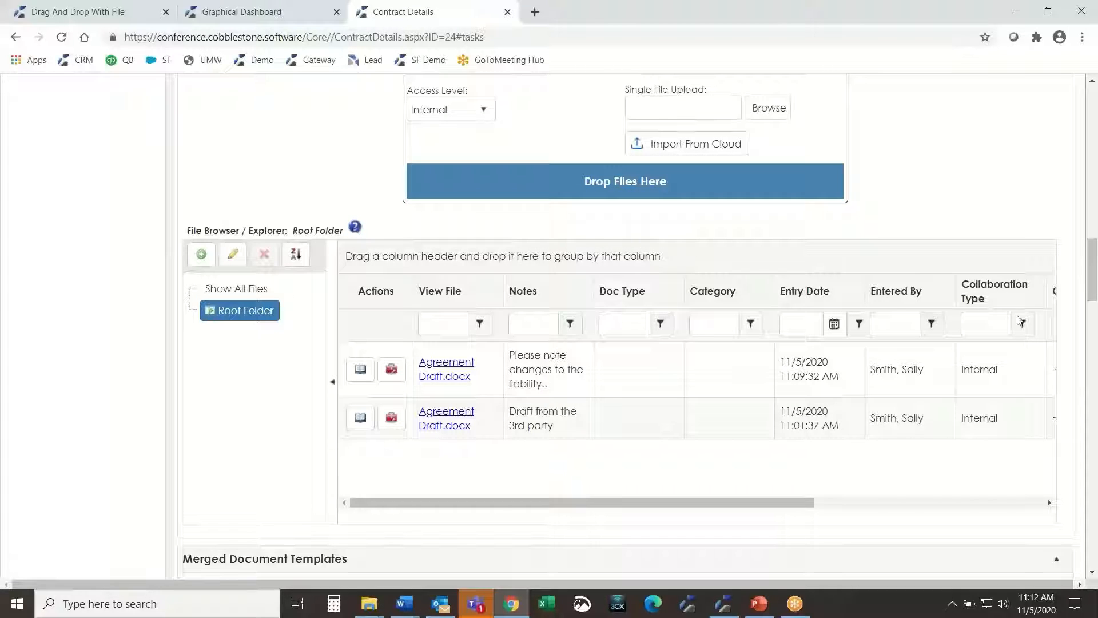
# Step: Approve the open Legal Review task in the record's Tasks, E-mails, Workflow, Alerts section
pyautogui.scroll(-10, 544, 329)
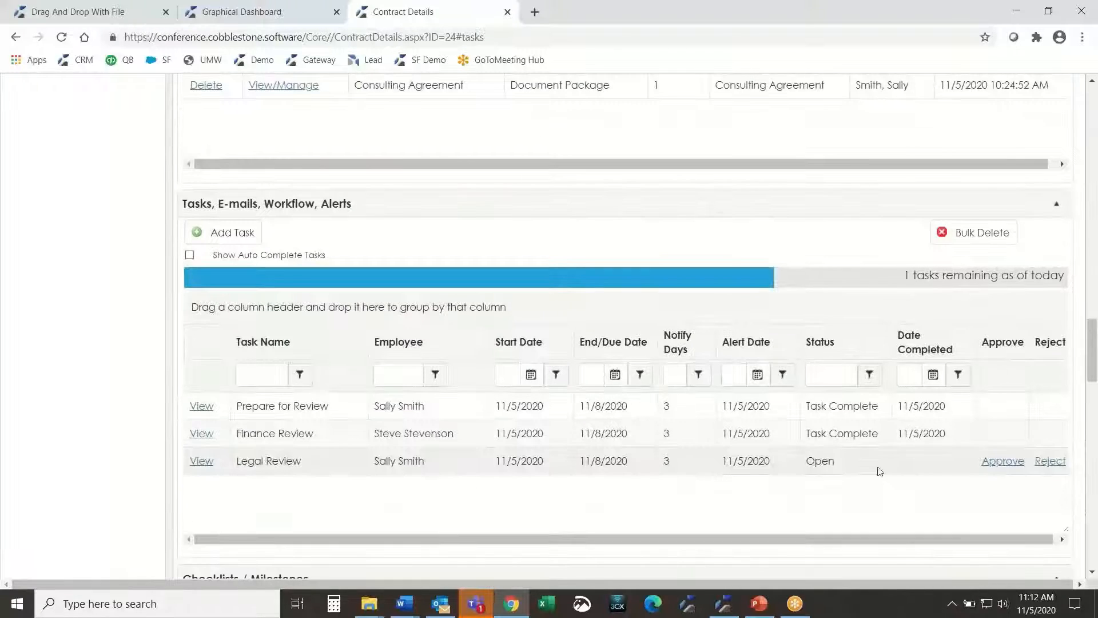
pyautogui.click(1004, 461)
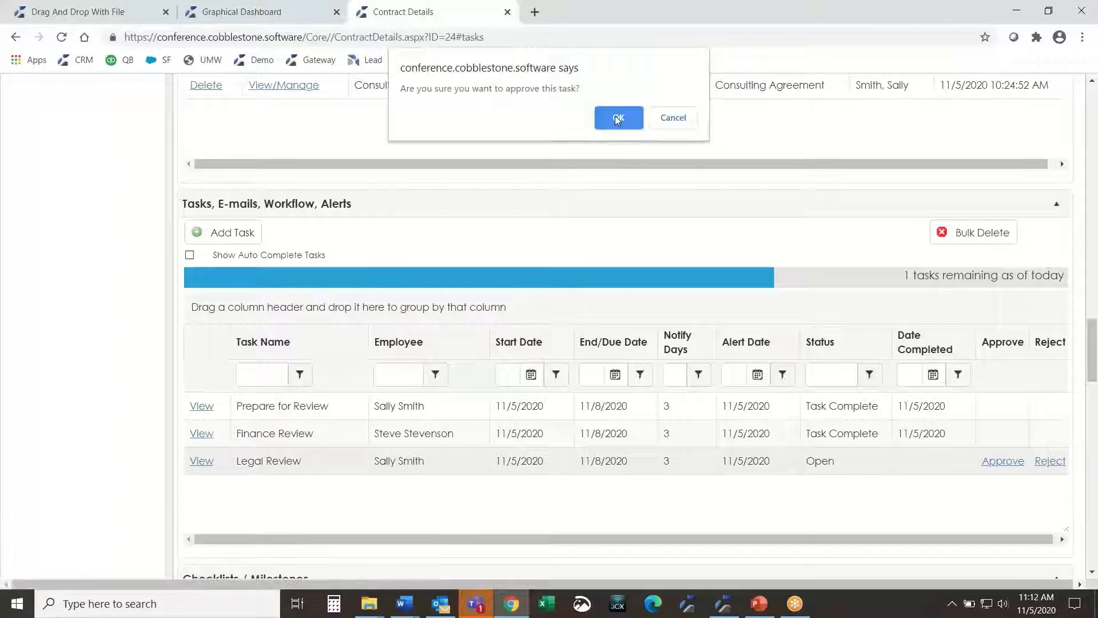
pyautogui.click(619, 132)
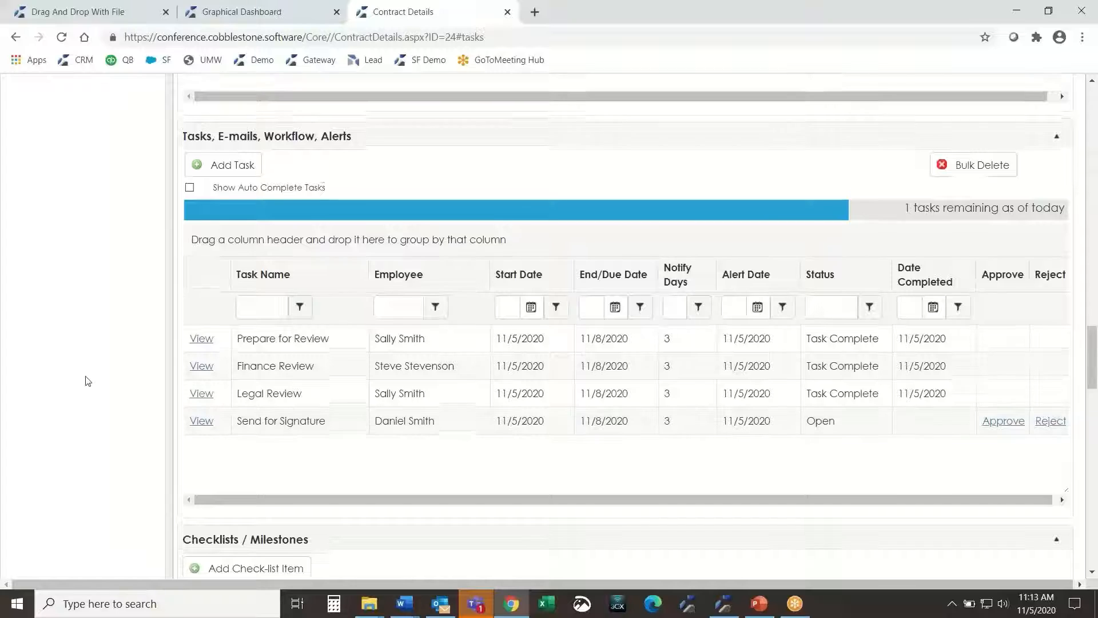
# Step: Upload Fully Executed Agreement.pdf from the computer to the contract record's Files / Attachments section
pyautogui.scroll(3, 103, 383)
pyautogui.scroll(10, 103, 383)
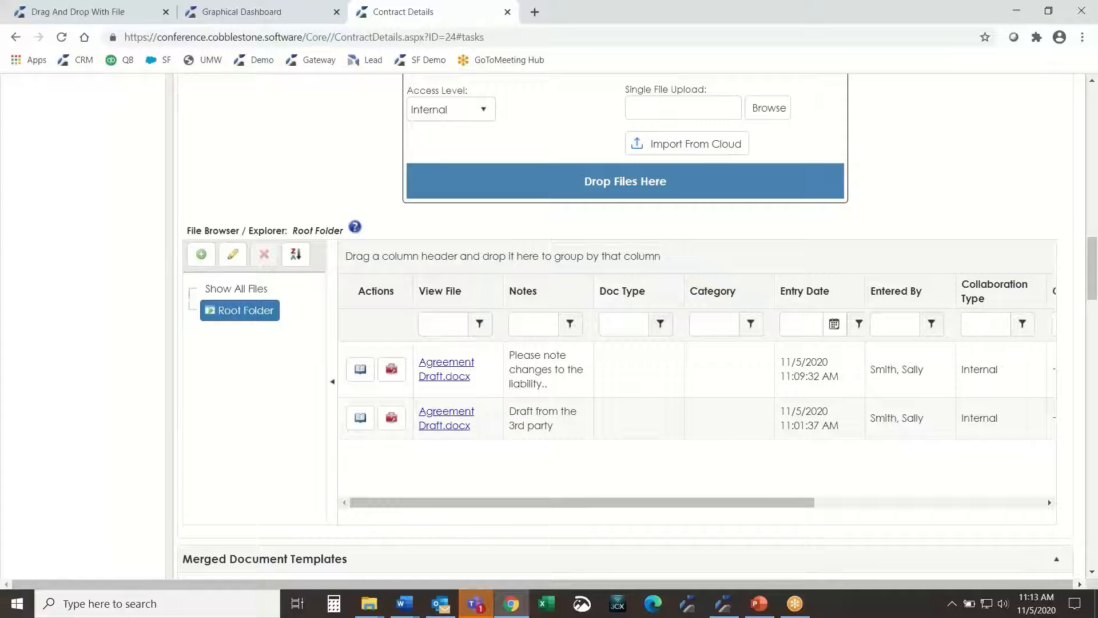
pyautogui.scroll(5, 112, 341)
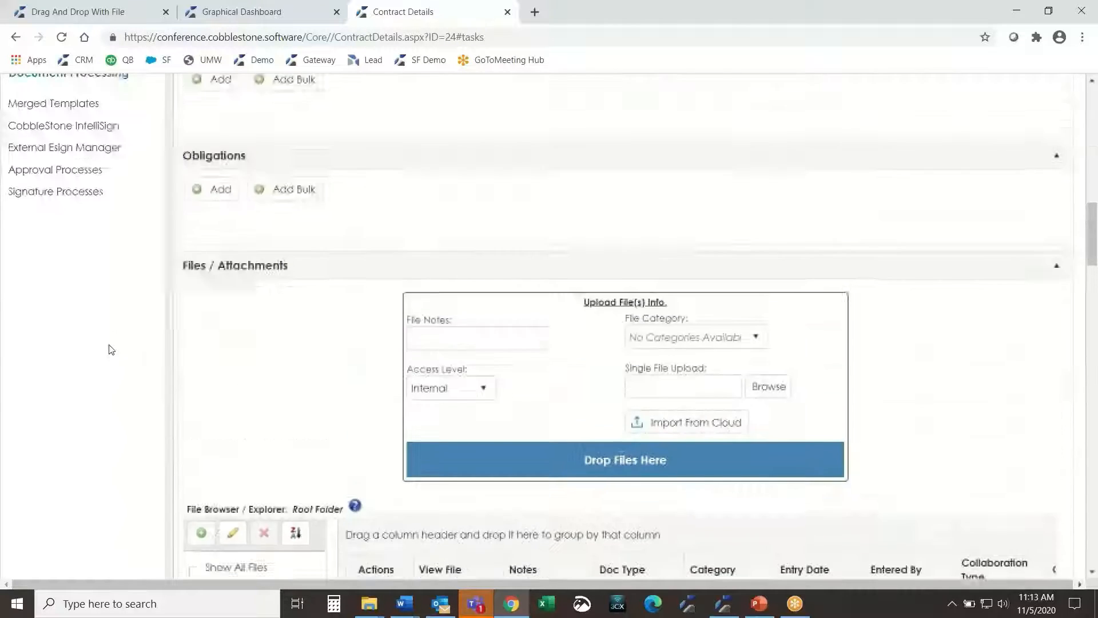
pyautogui.scroll(15, 109, 351)
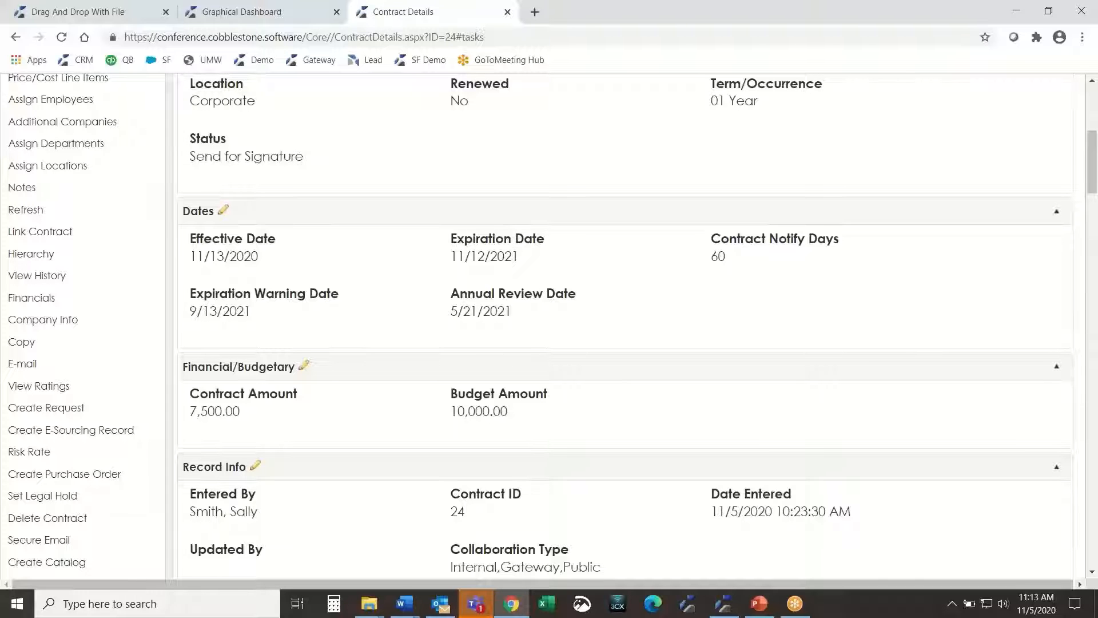
pyautogui.scroll(-10, 787, 366)
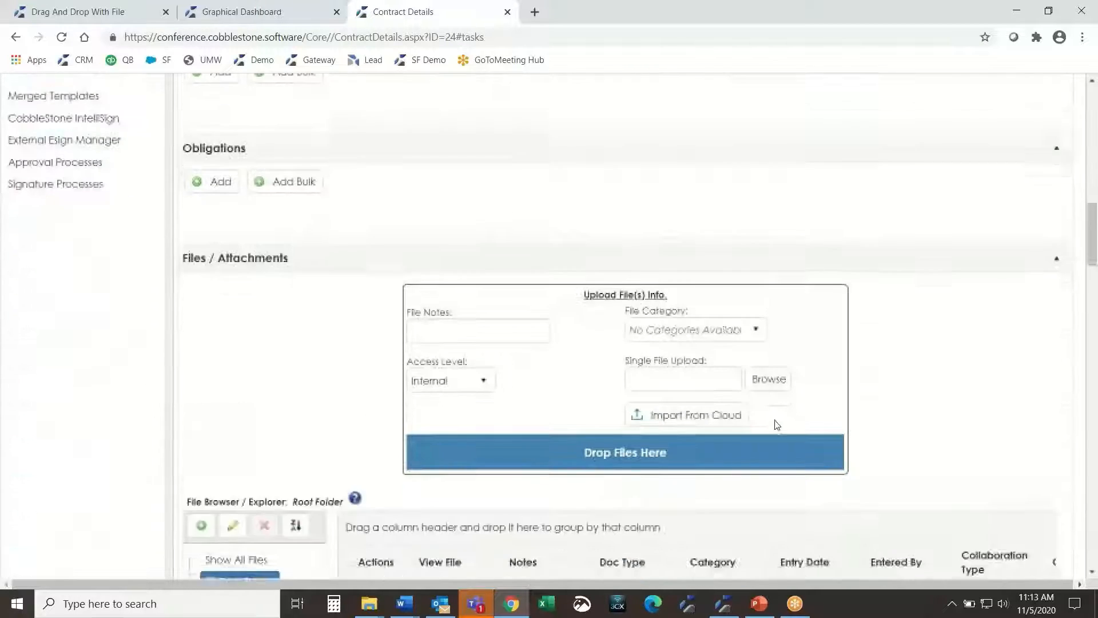
pyautogui.scroll(-2, 640, 353)
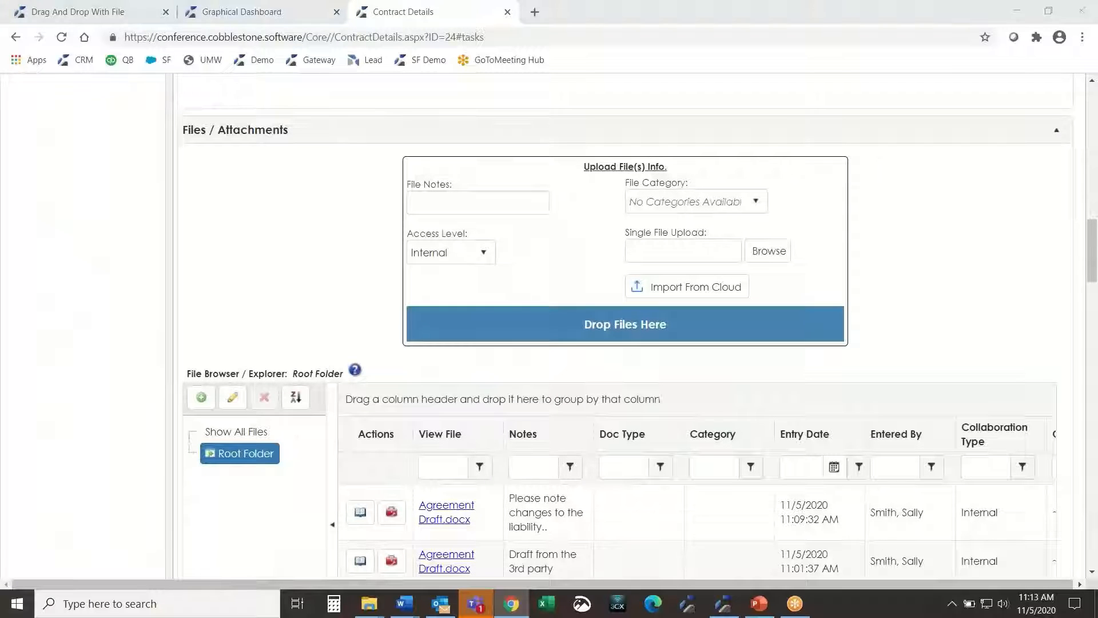
pyautogui.press('super+d')
pyautogui.press('super+d')
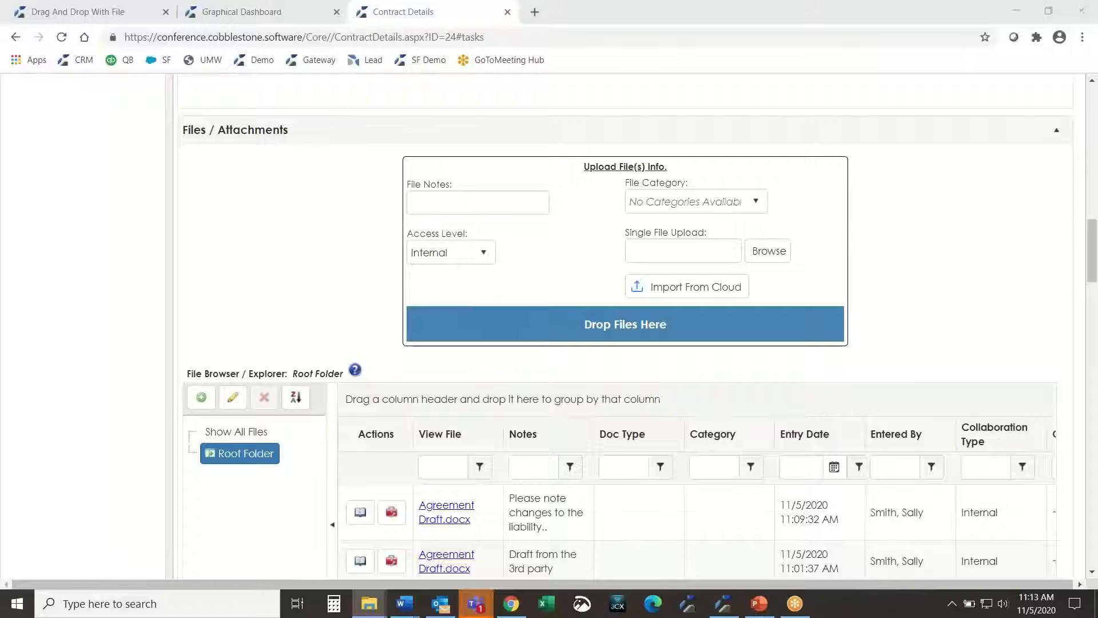
pyautogui.moveTo(1064, 335); pyautogui.dragTo(595, 326)
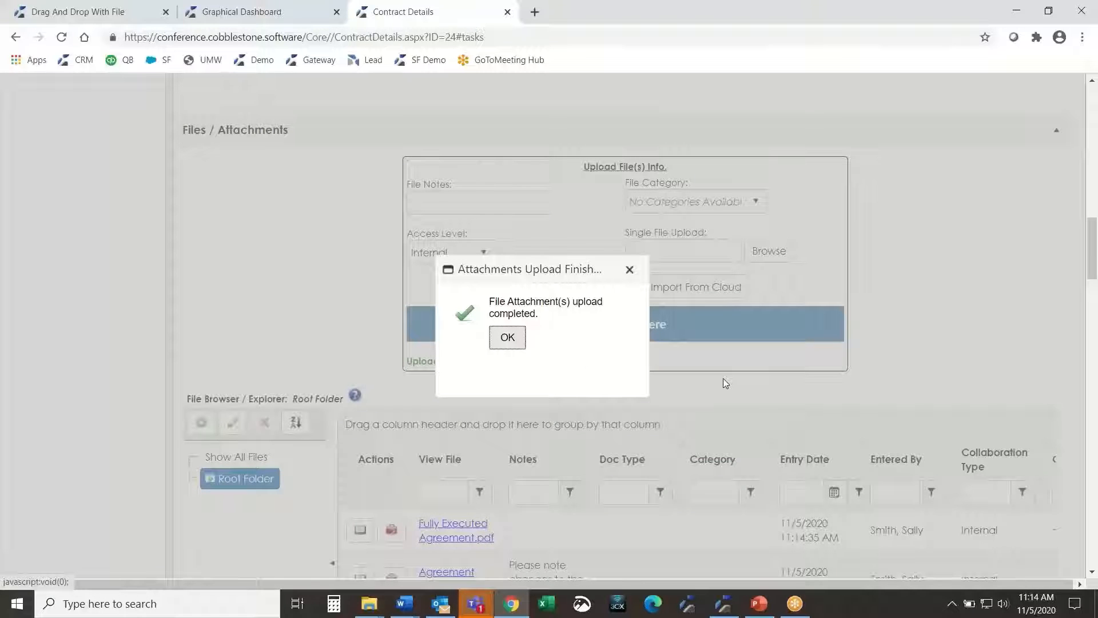
pyautogui.click(503, 343)
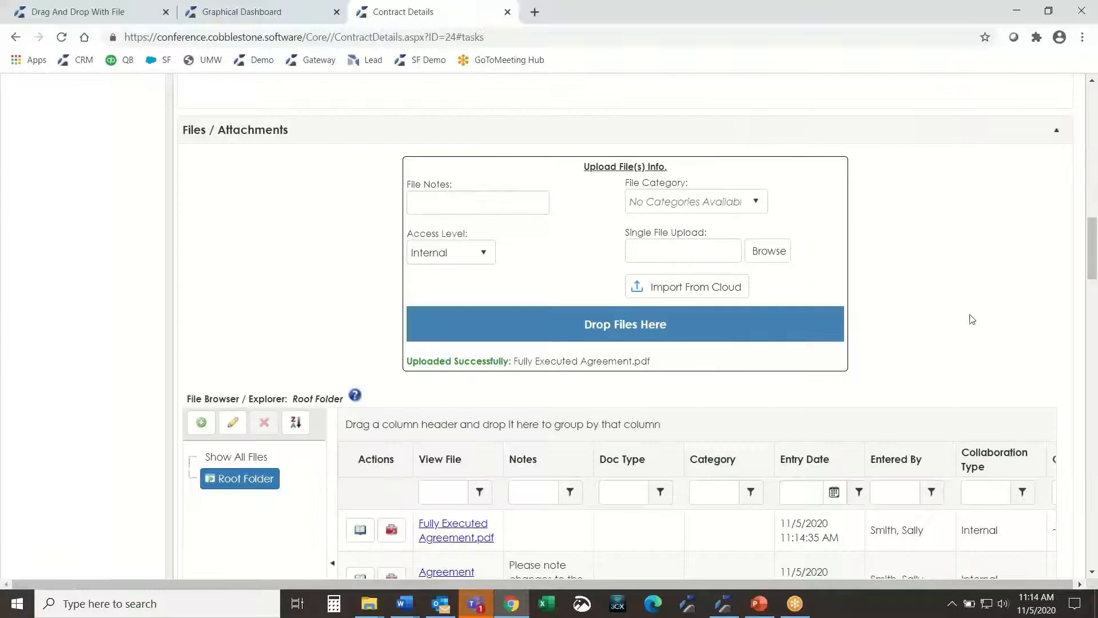
# Step: Examine the e-signature vendor options for the newest Agreement Draft.docx and close its Document Tools without choosing one
pyautogui.scroll(-3, 938, 252)
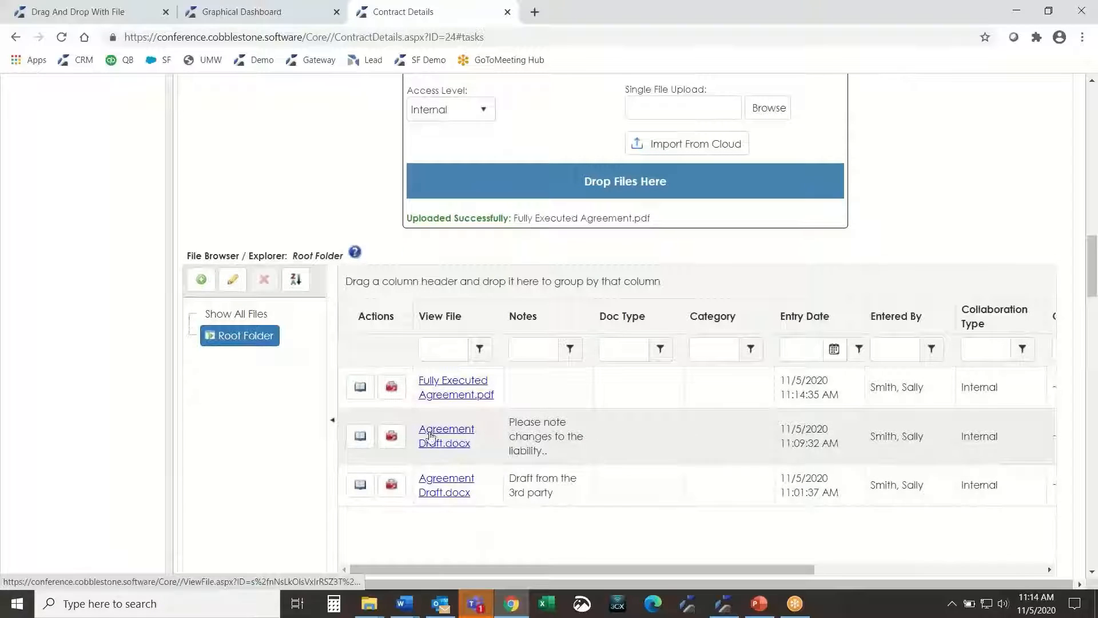
pyautogui.click(391, 436)
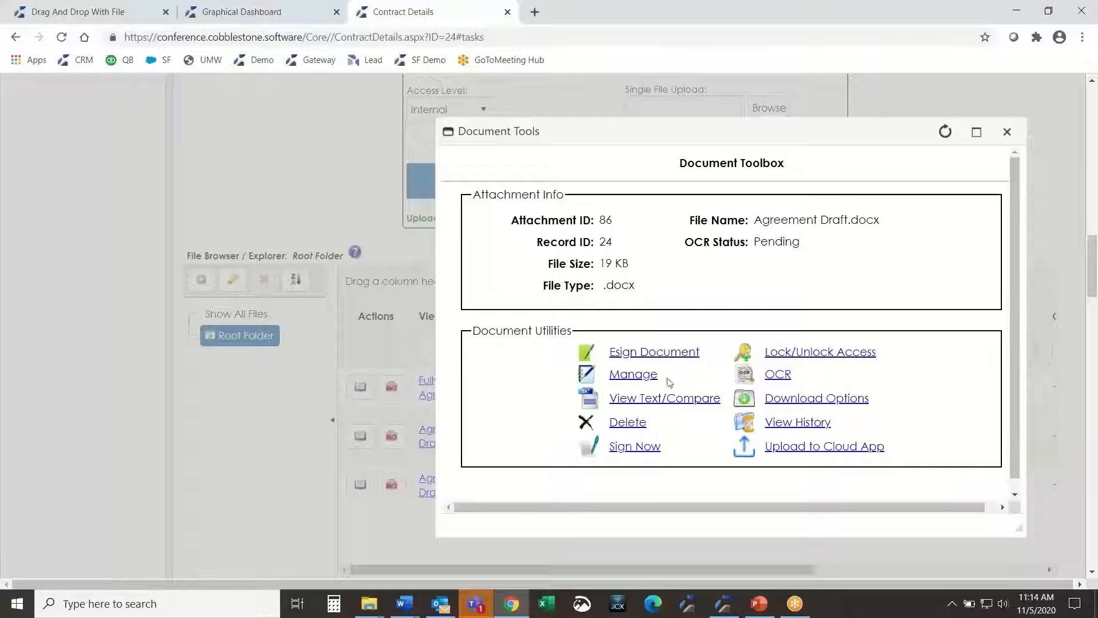
pyautogui.click(643, 354)
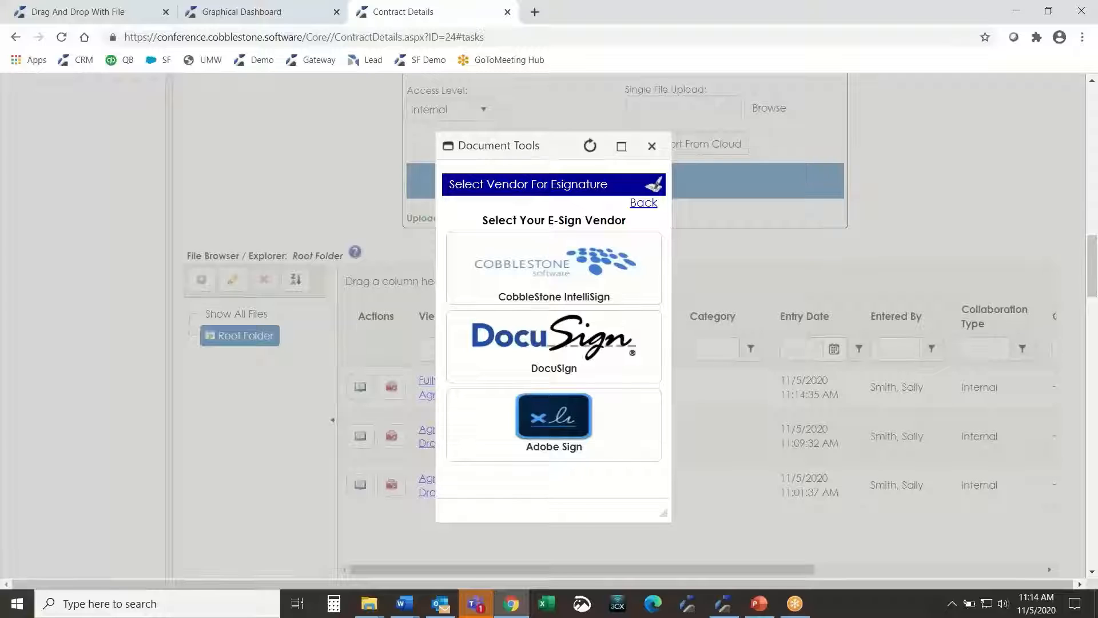
pyautogui.click(652, 146)
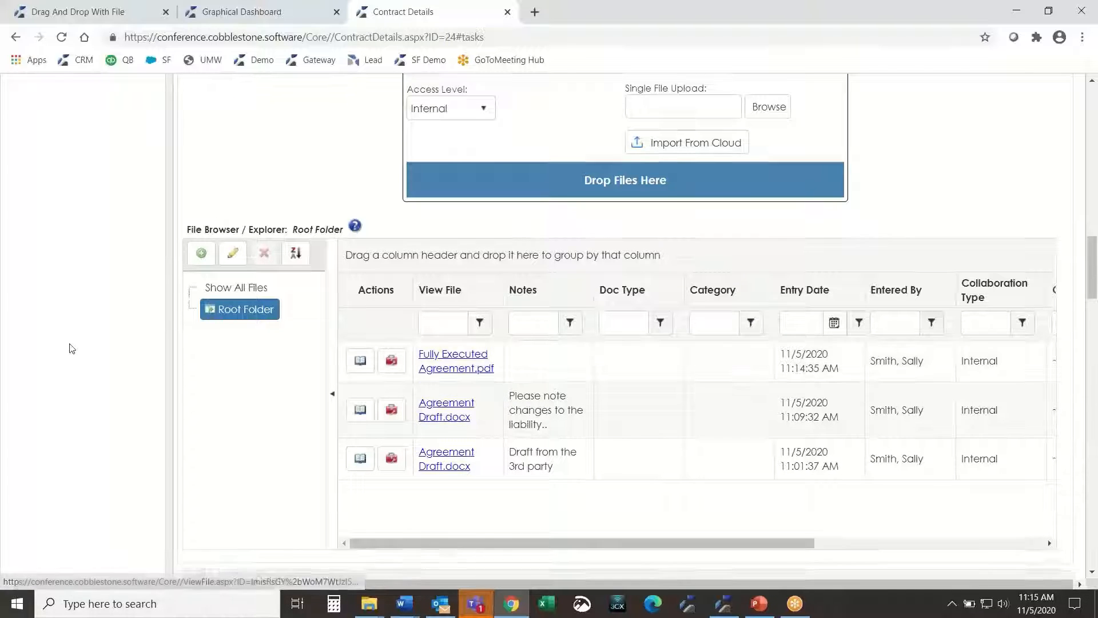
# Step: Approve the open Send for Signature task in the record's Tasks, E-mails, Workflow, Alerts section
pyautogui.scroll(-6, 81, 356)
pyautogui.scroll(-6, 80, 356)
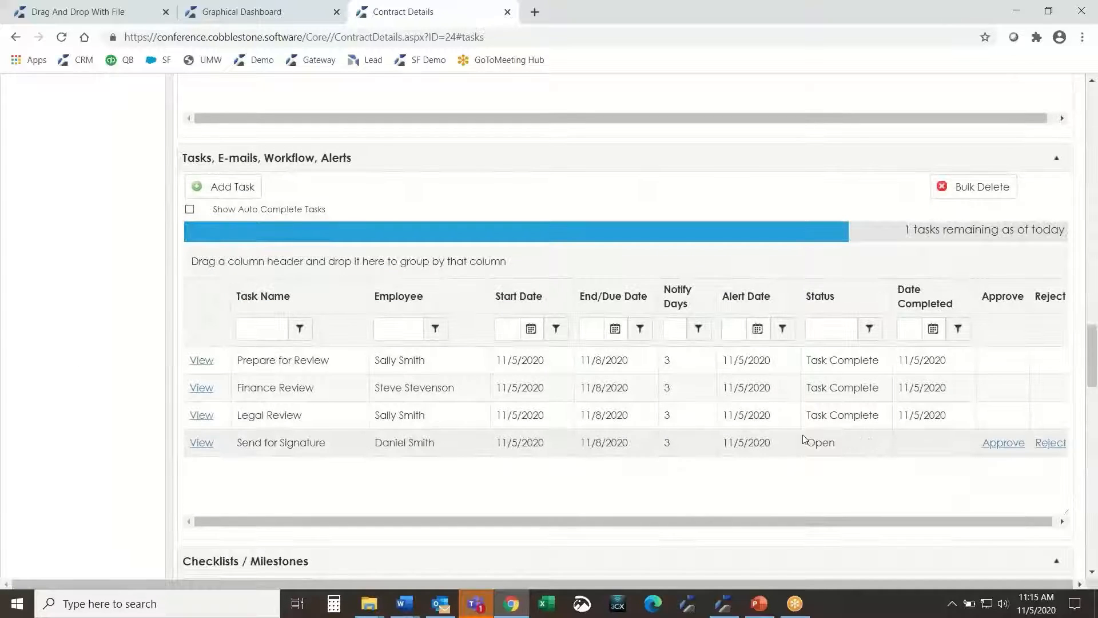
pyautogui.click(994, 444)
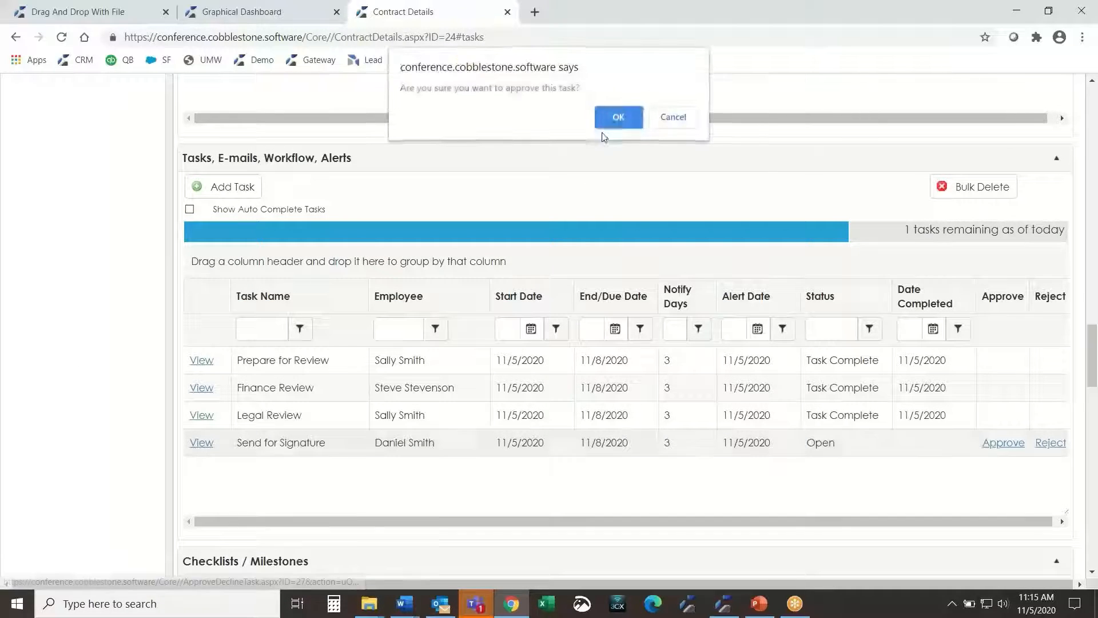
pyautogui.click(620, 116)
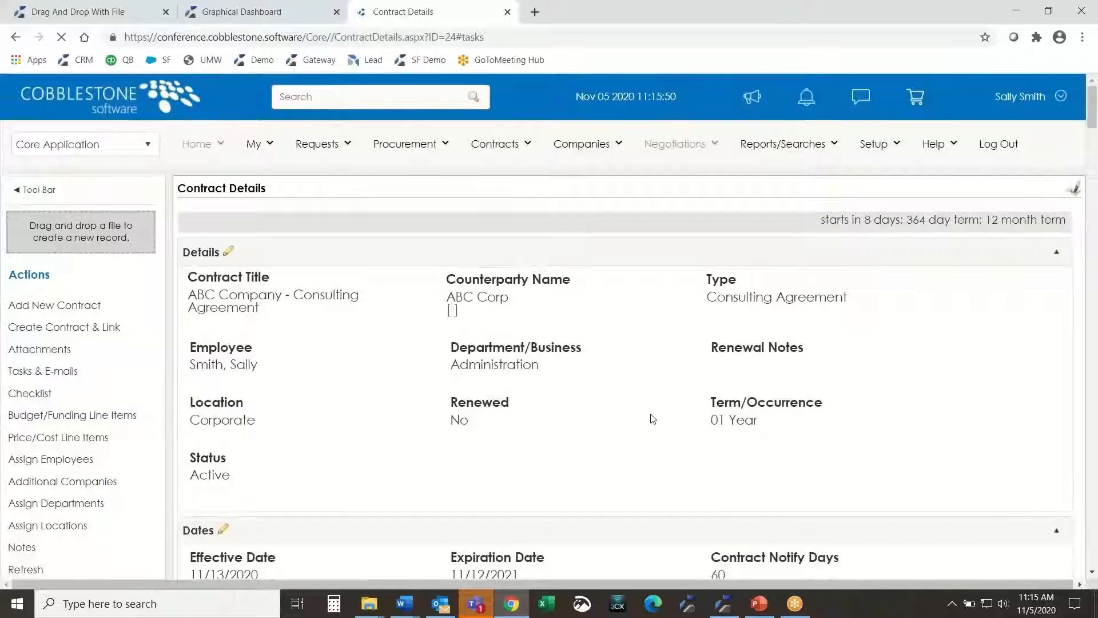
# Step: Examine the contract's Status in the Details section and the fields in its Dates section
pyautogui.scroll(-5, 549, 421)
pyautogui.scroll(-15, 457, 474)
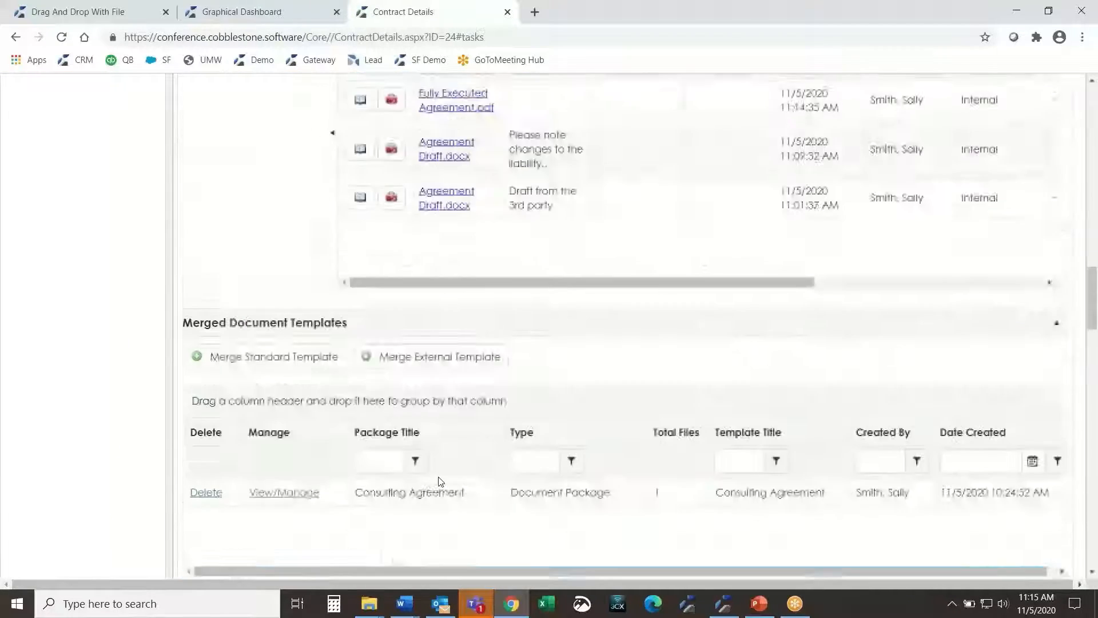
pyautogui.scroll(10, 345, 461)
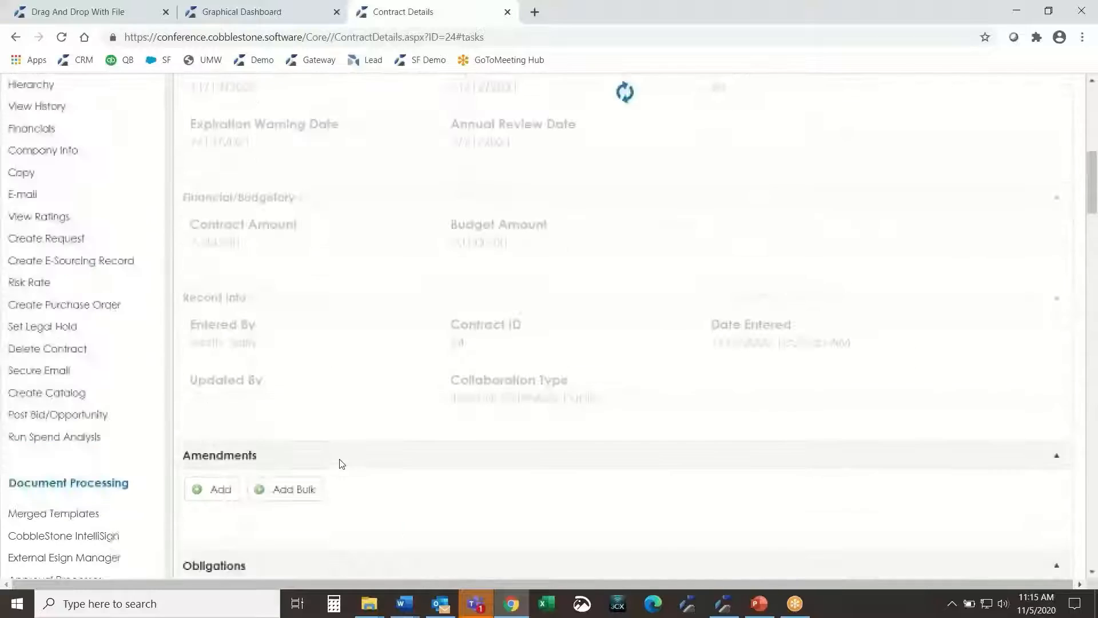
pyautogui.scroll(4, 204, 252)
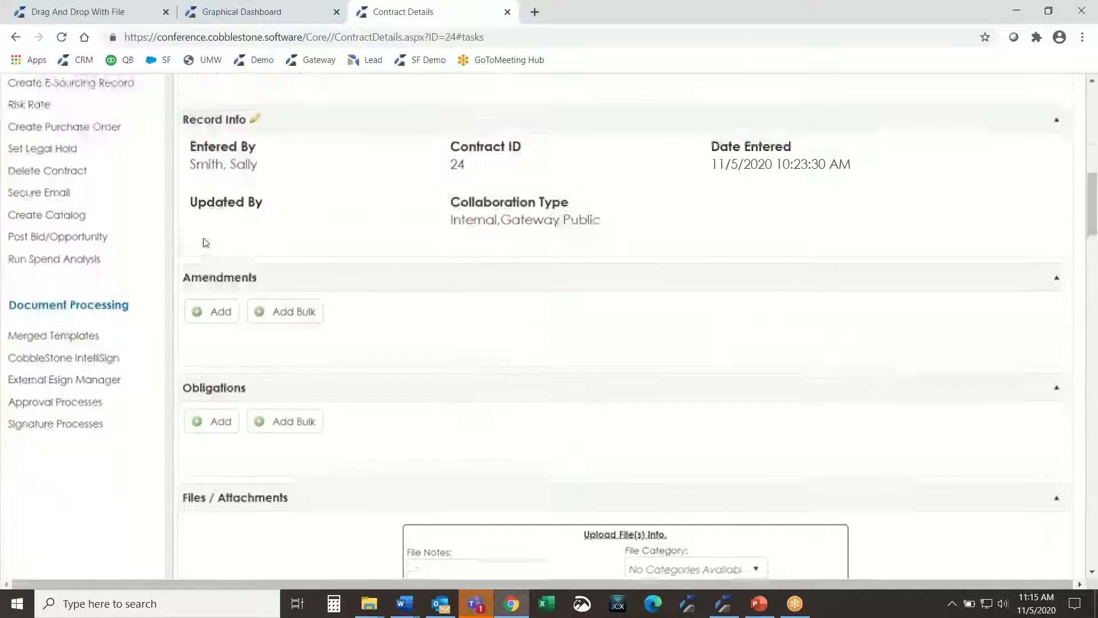
pyautogui.scroll(5, 205, 256)
pyautogui.moveTo(230, 273); pyautogui.dragTo(190, 274)
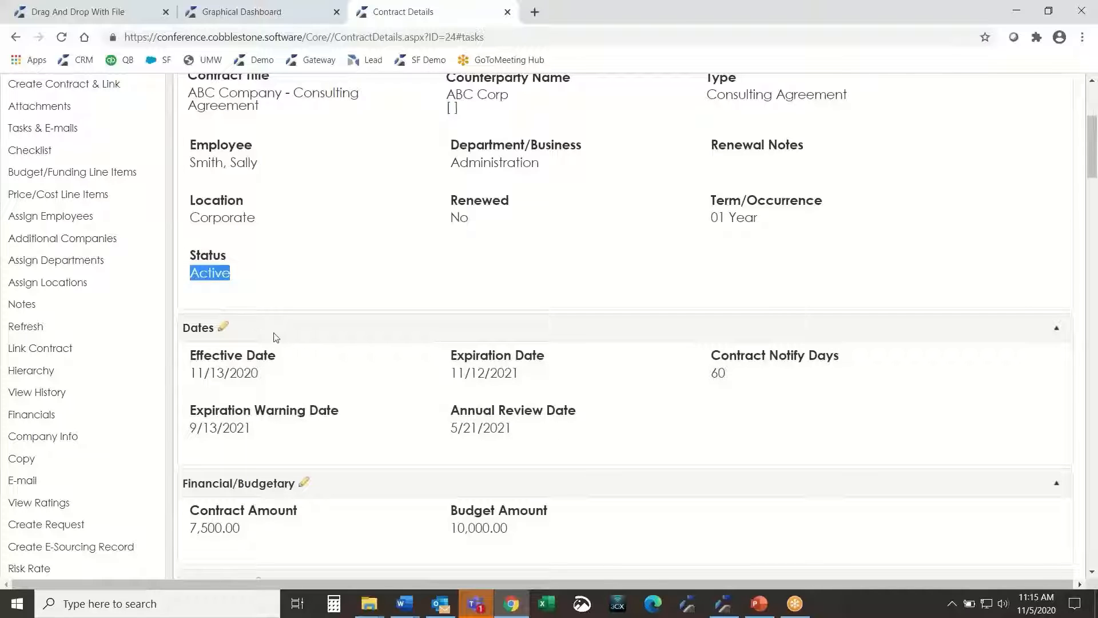
pyautogui.scroll(-2, 265, 336)
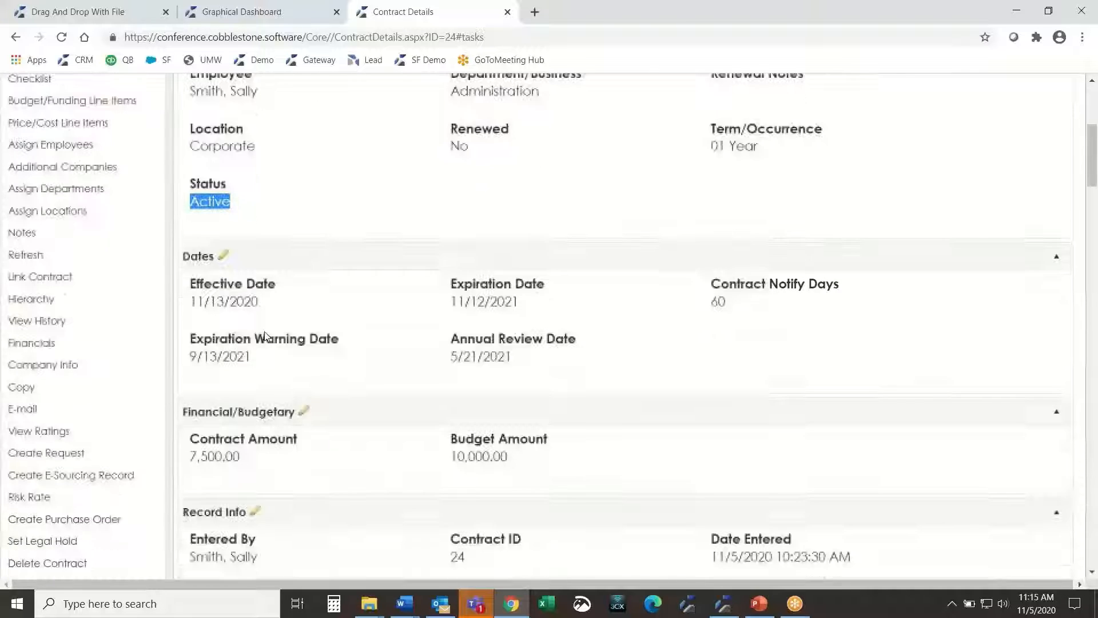
pyautogui.moveTo(181, 217); pyautogui.dragTo(652, 293)
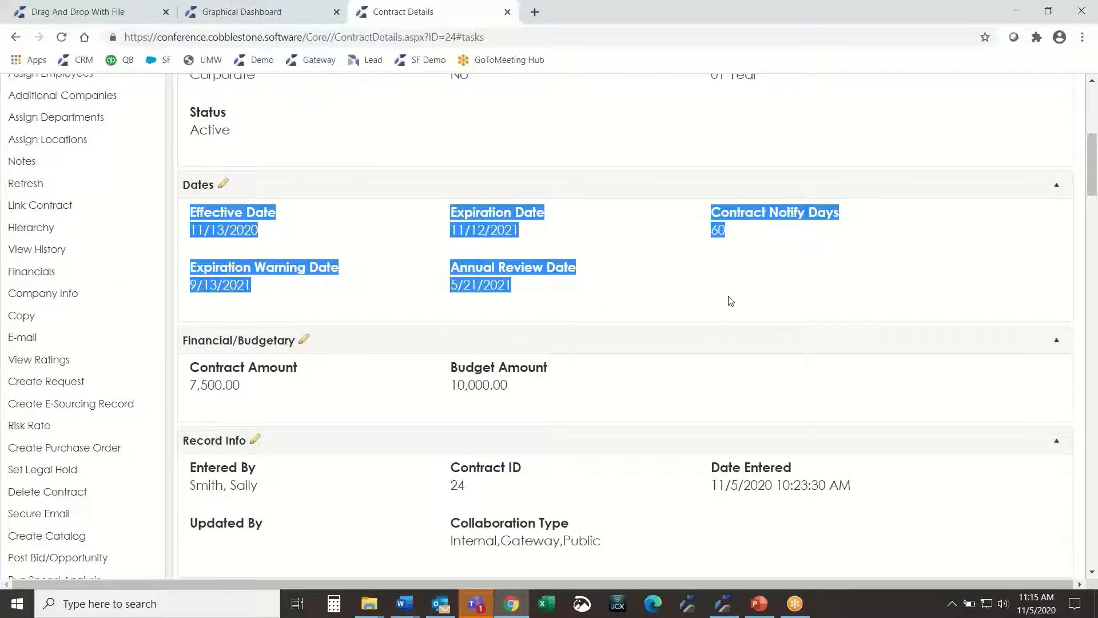
# Step: Create a folder named Drafts under Root Folder in the record's file browser
pyautogui.scroll(-10, 731, 301)
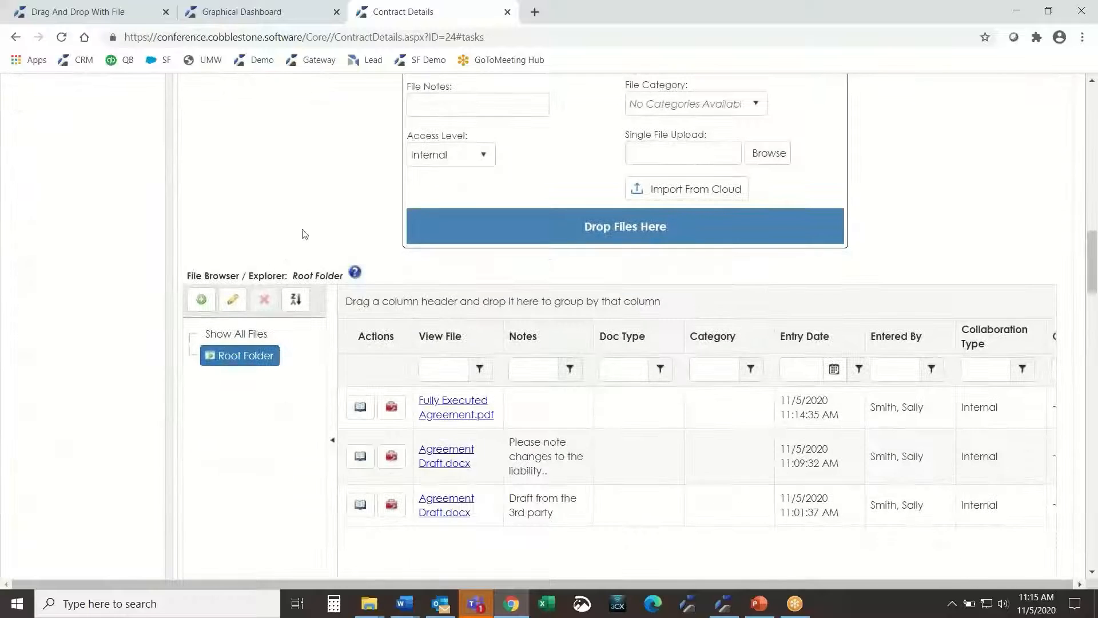
pyautogui.scroll(1, 379, 252)
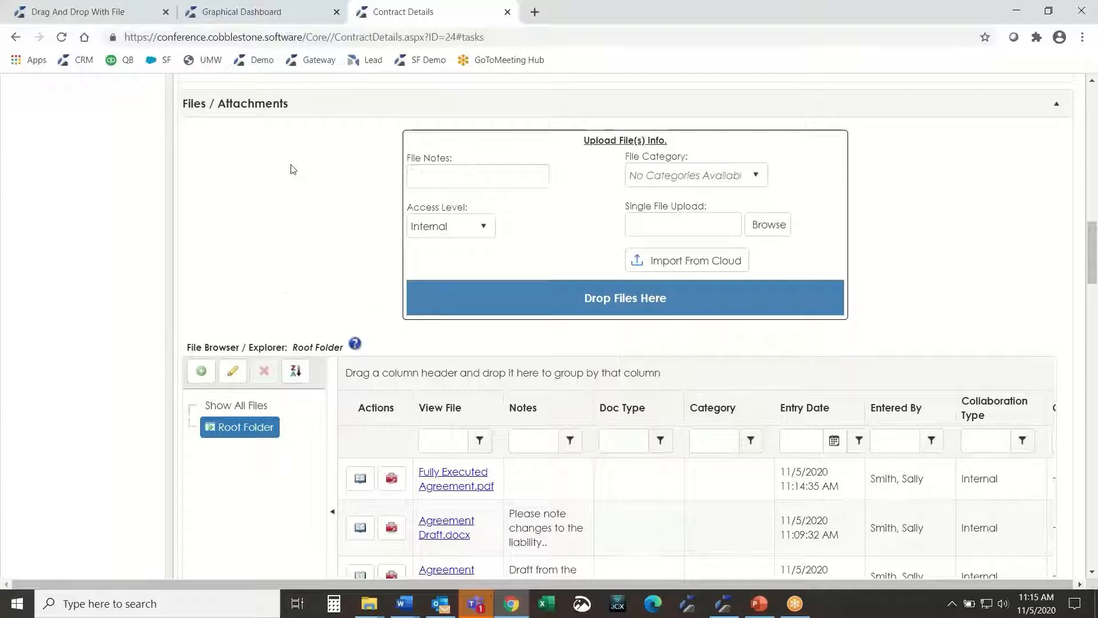
pyautogui.scroll(-1, 293, 169)
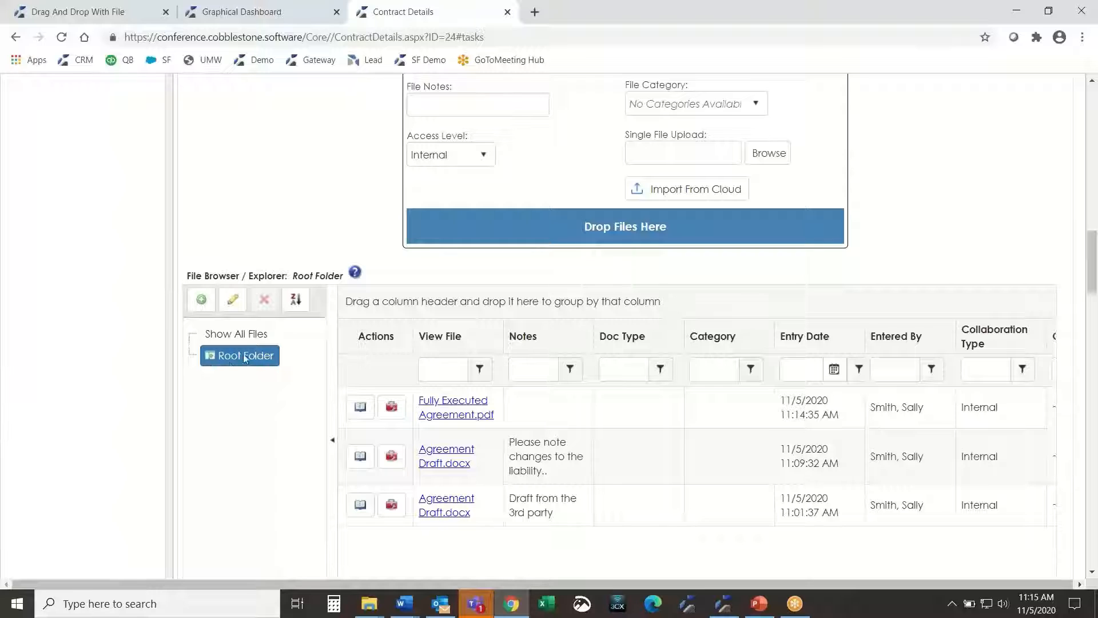
pyautogui.scroll(-1, 62, 372)
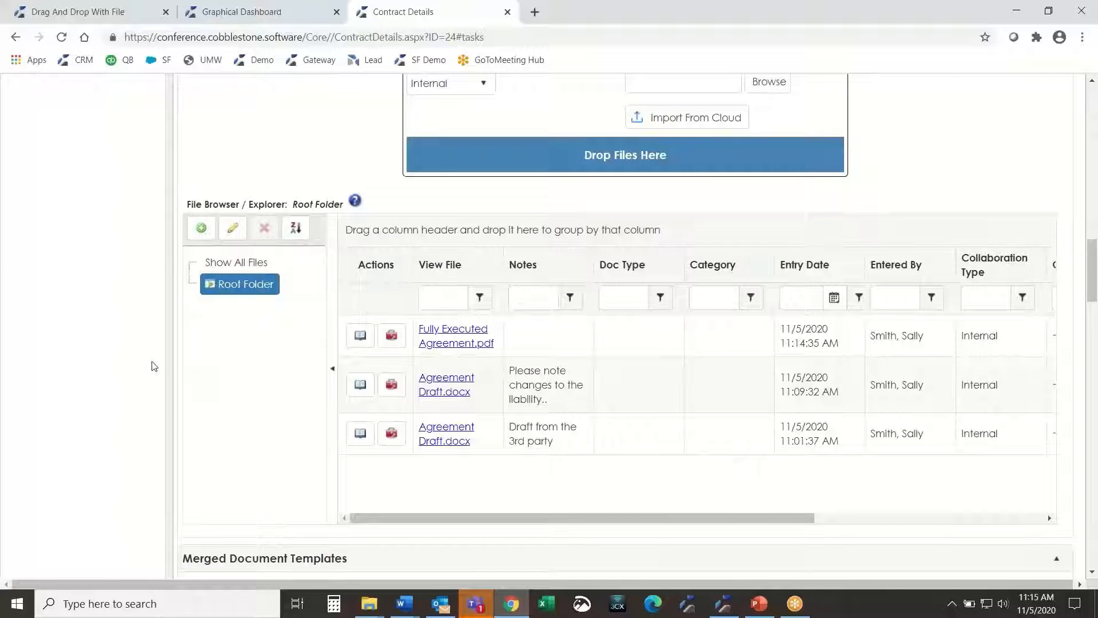
pyautogui.click(260, 287)
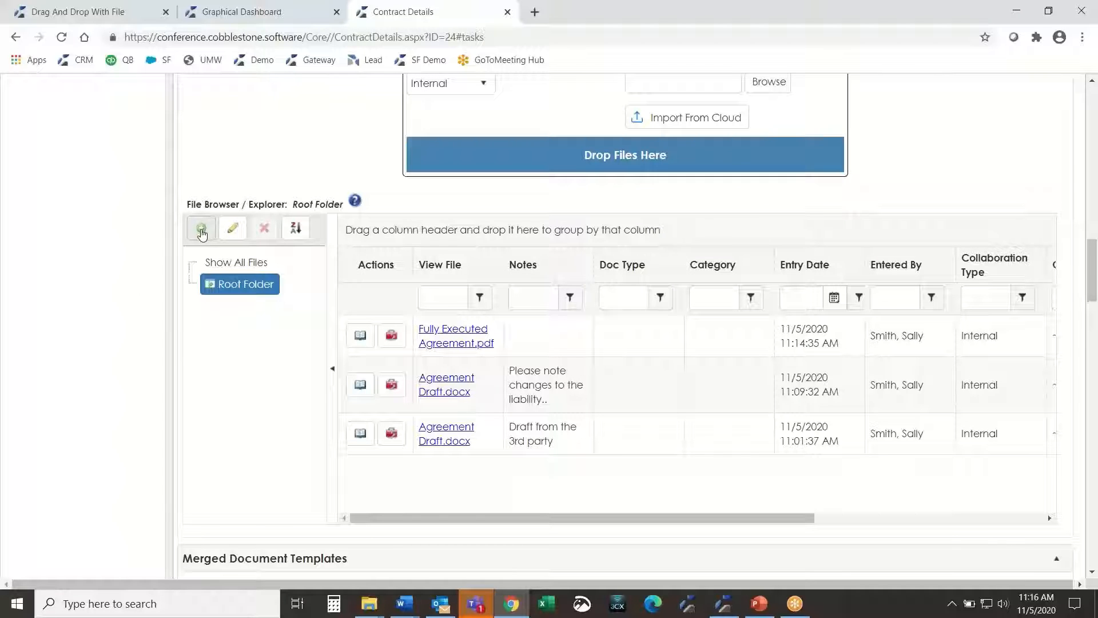
pyautogui.click(201, 228)
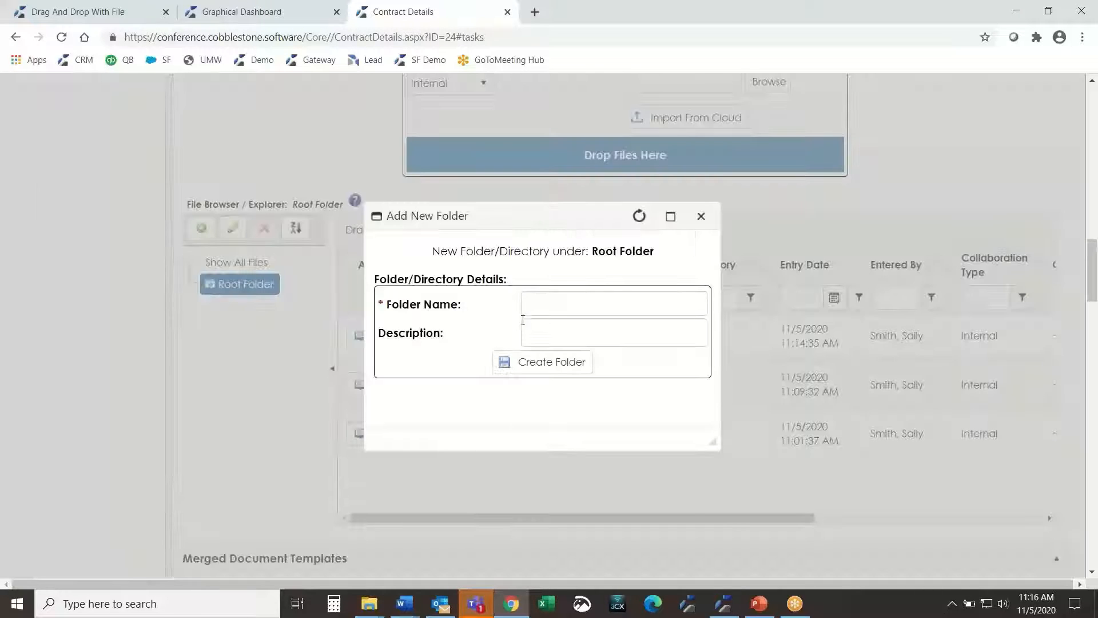
pyautogui.click(567, 302)
pyautogui.write('Drafts')
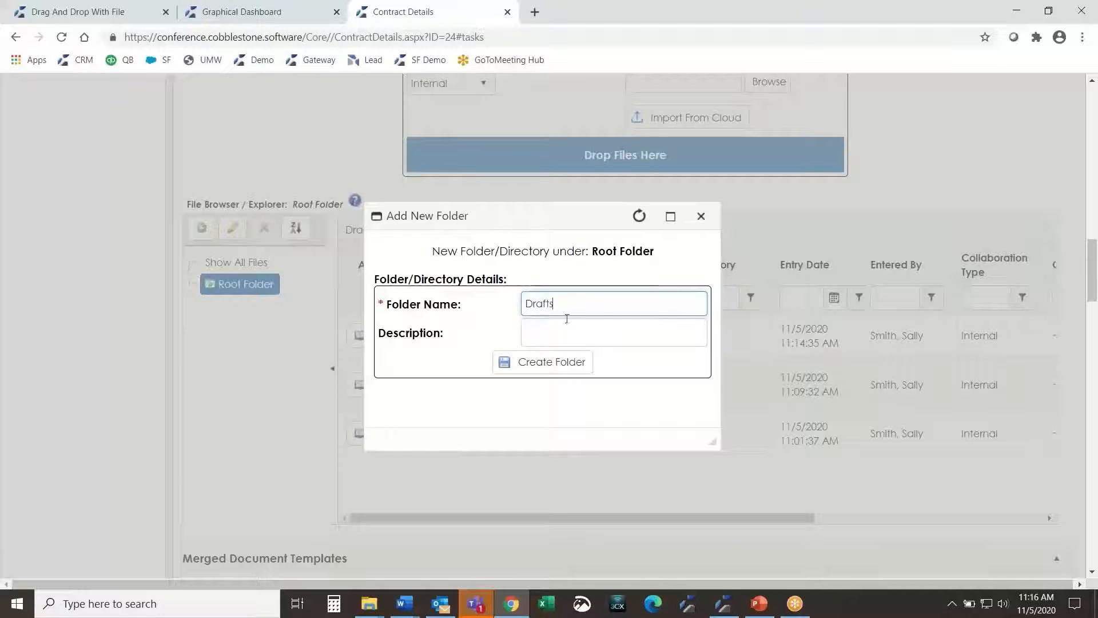
pyautogui.click(550, 371)
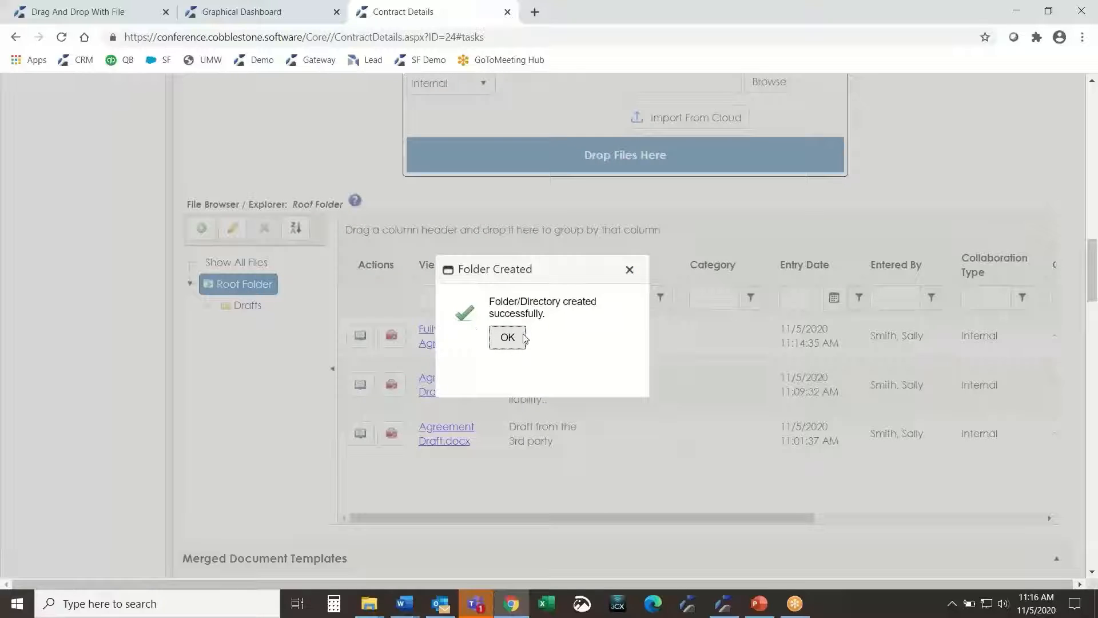
pyautogui.click(507, 337)
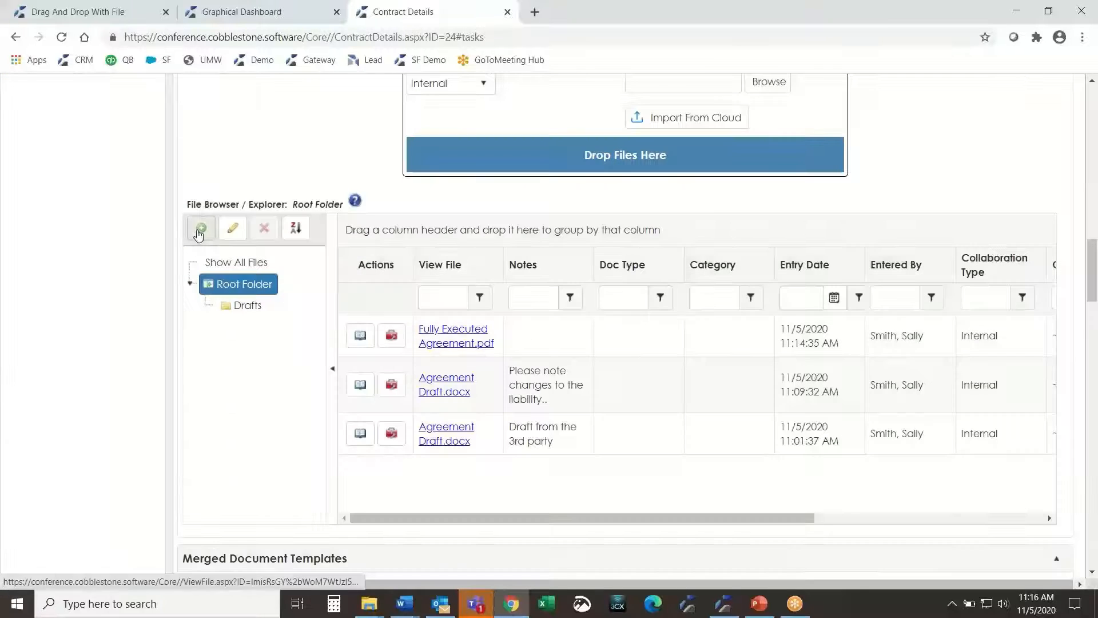
# Step: Create a second folder named W9 under Root Folder
pyautogui.click(201, 228)
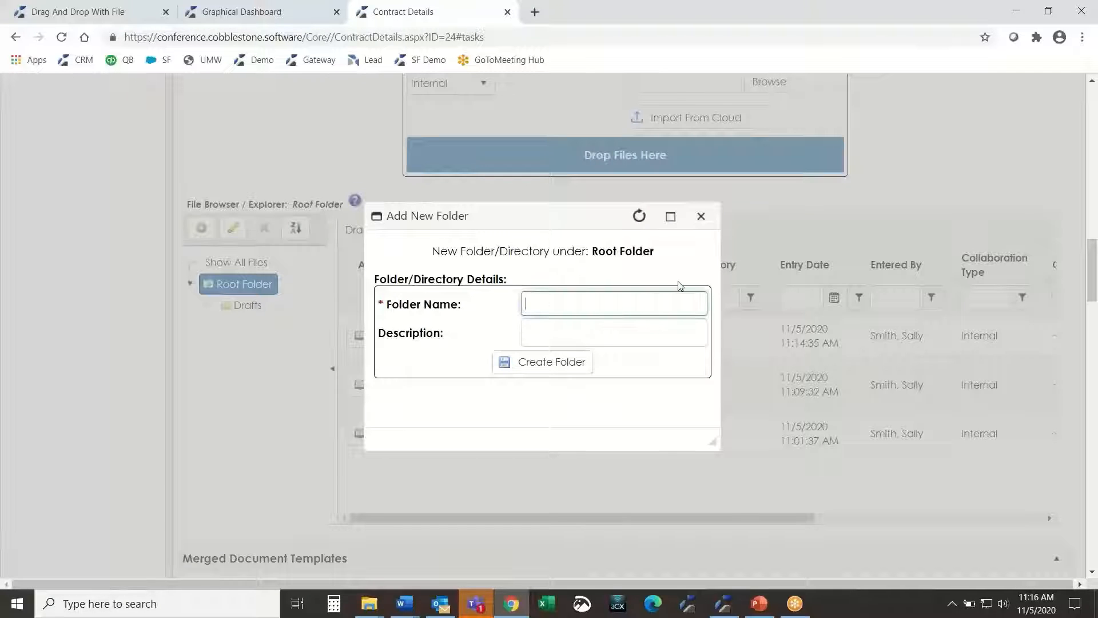
pyautogui.write('WIP')
pyautogui.press('Return')
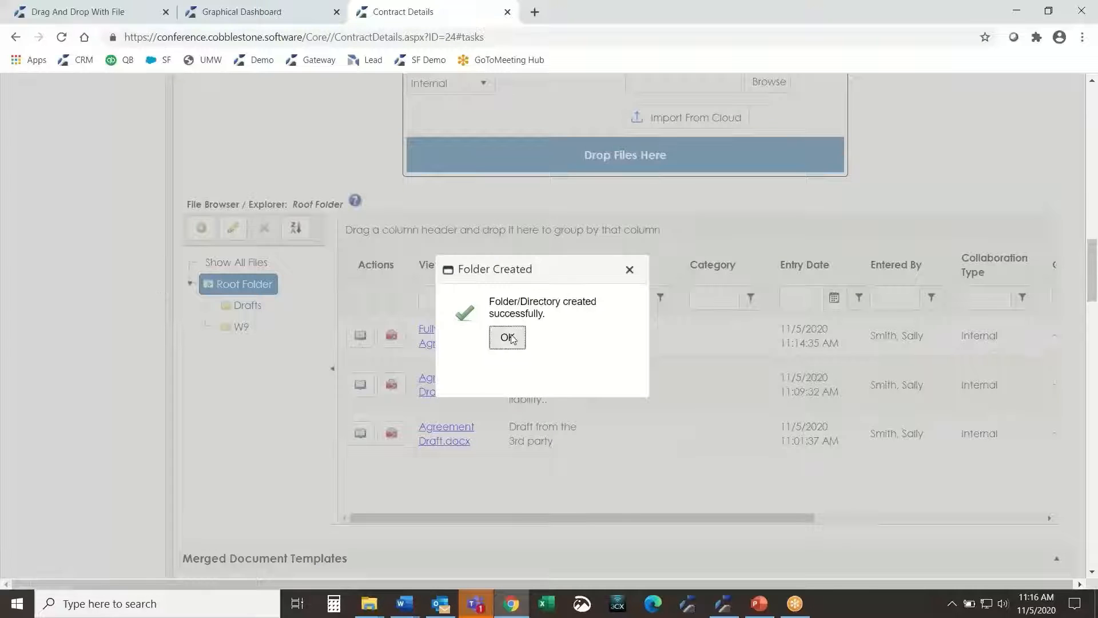
pyautogui.click(505, 341)
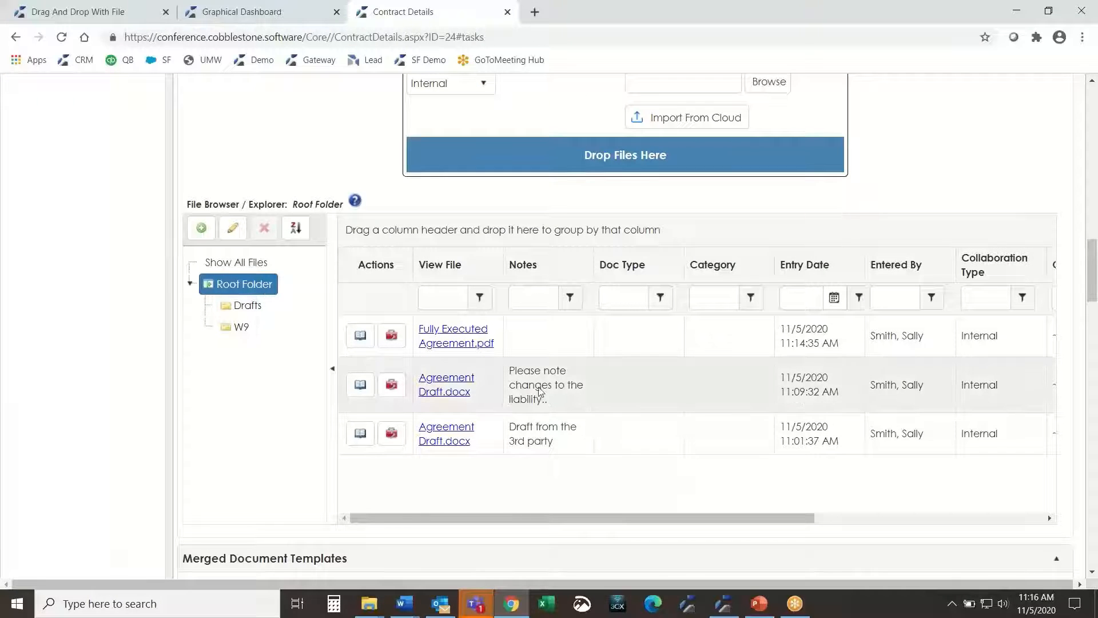
# Step: Move both Agreement Draft.docx files from Root Folder into the Drafts folder
pyautogui.keyDown('ctrl'); pyautogui.click(565, 438); pyautogui.keyUp('ctrl')
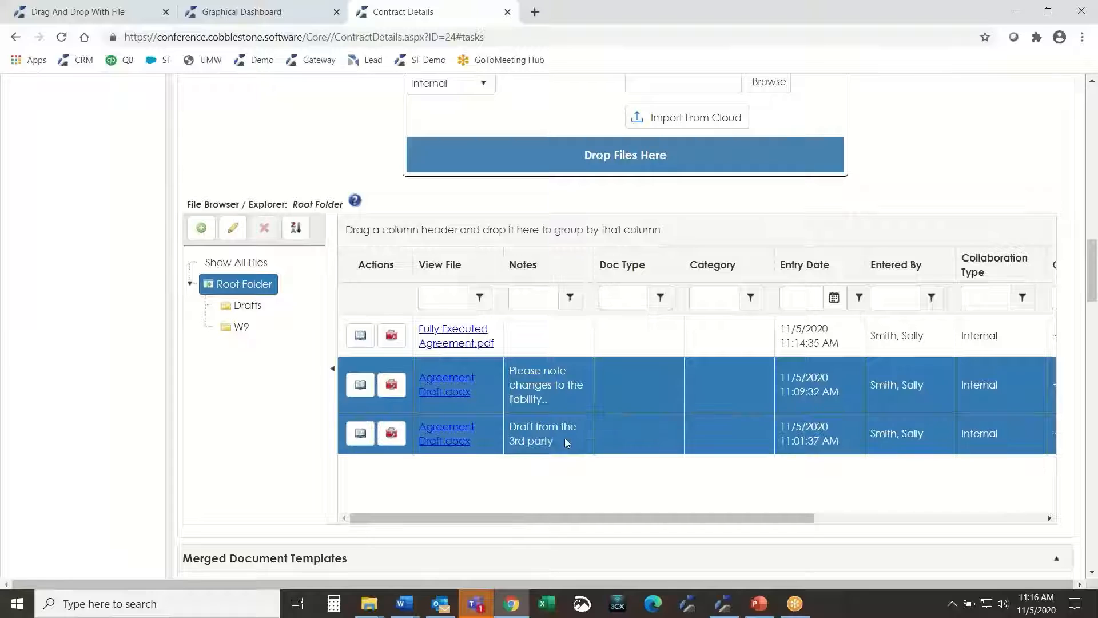
pyautogui.moveTo(464, 398); pyautogui.dragTo(256, 312)
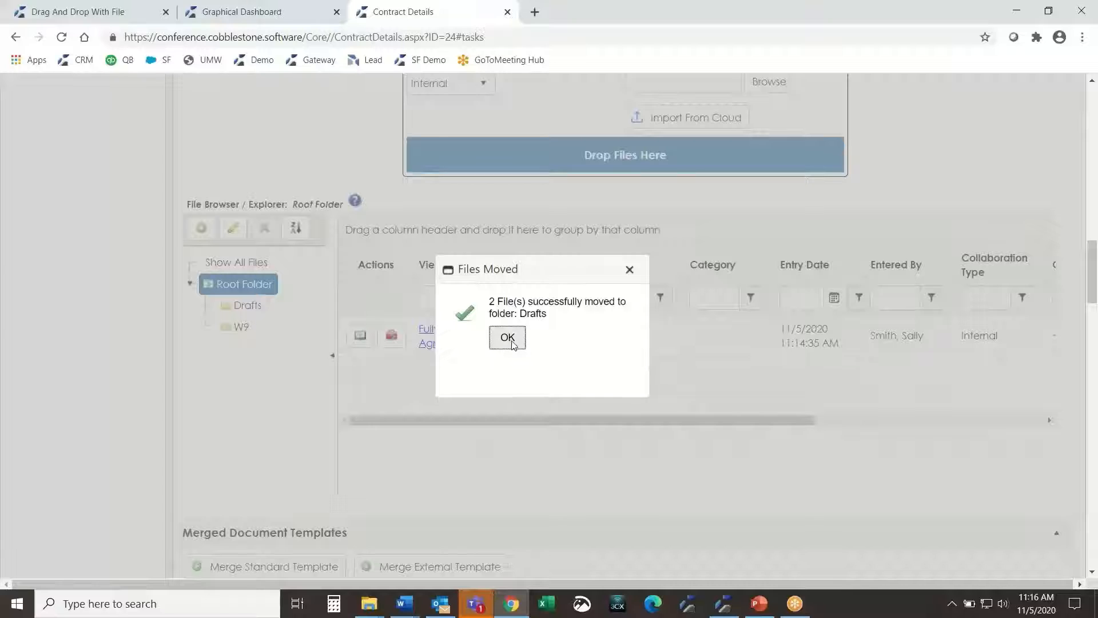
# Step: Dismiss the file move confirmation and examine the record's Tasks, E-mails, Workflow, Alerts section
pyautogui.click(510, 342)
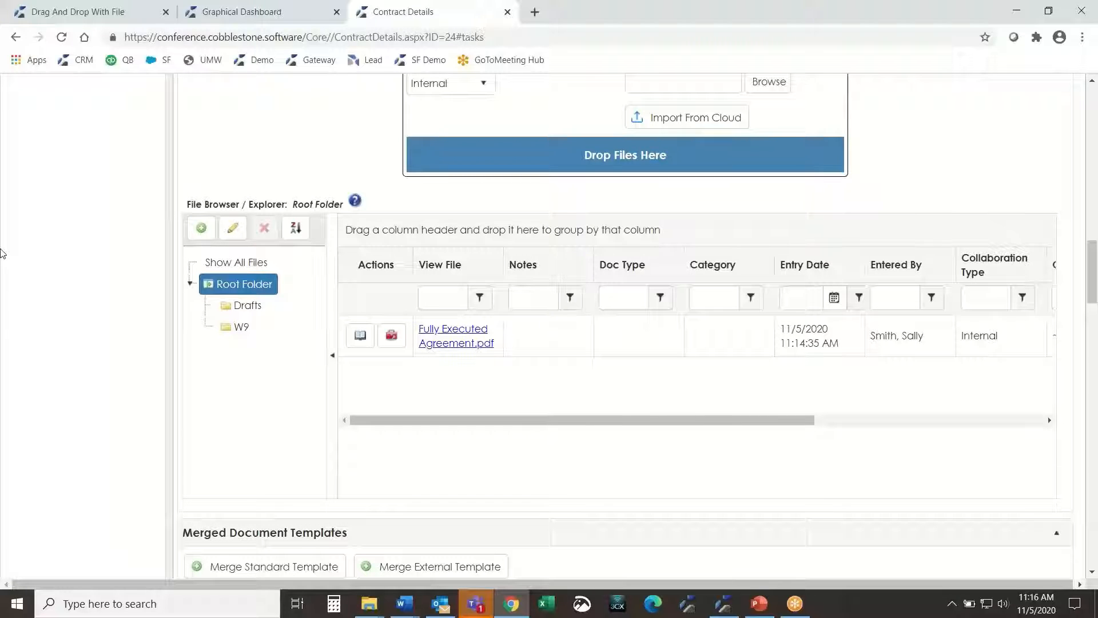
pyautogui.scroll(-8, 75, 342)
pyautogui.scroll(-2, 78, 341)
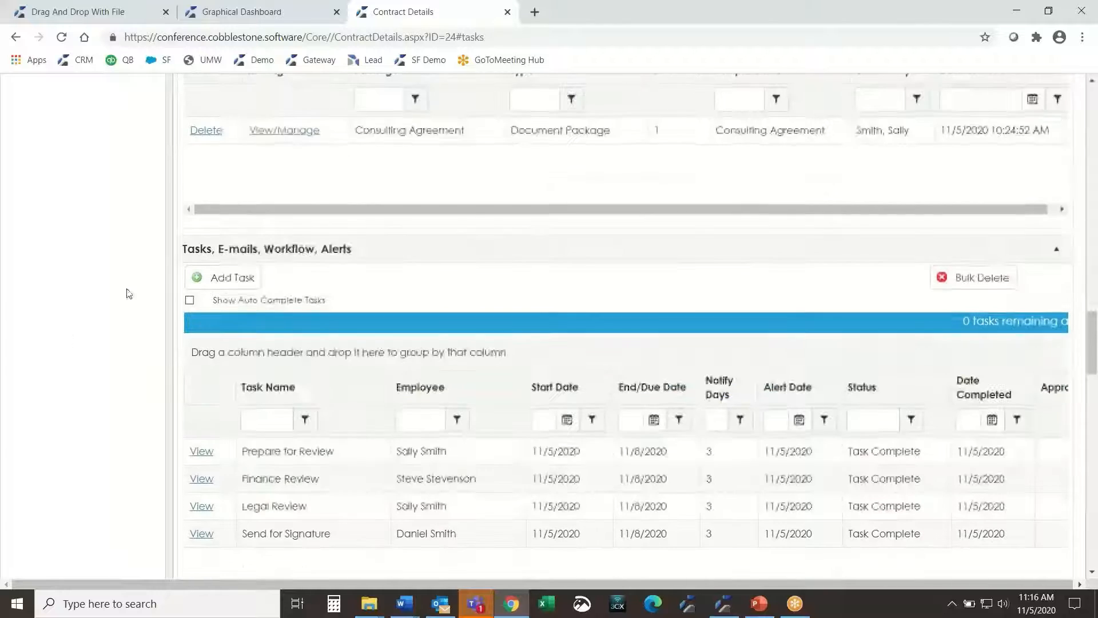
pyautogui.moveTo(183, 249); pyautogui.dragTo(325, 250)
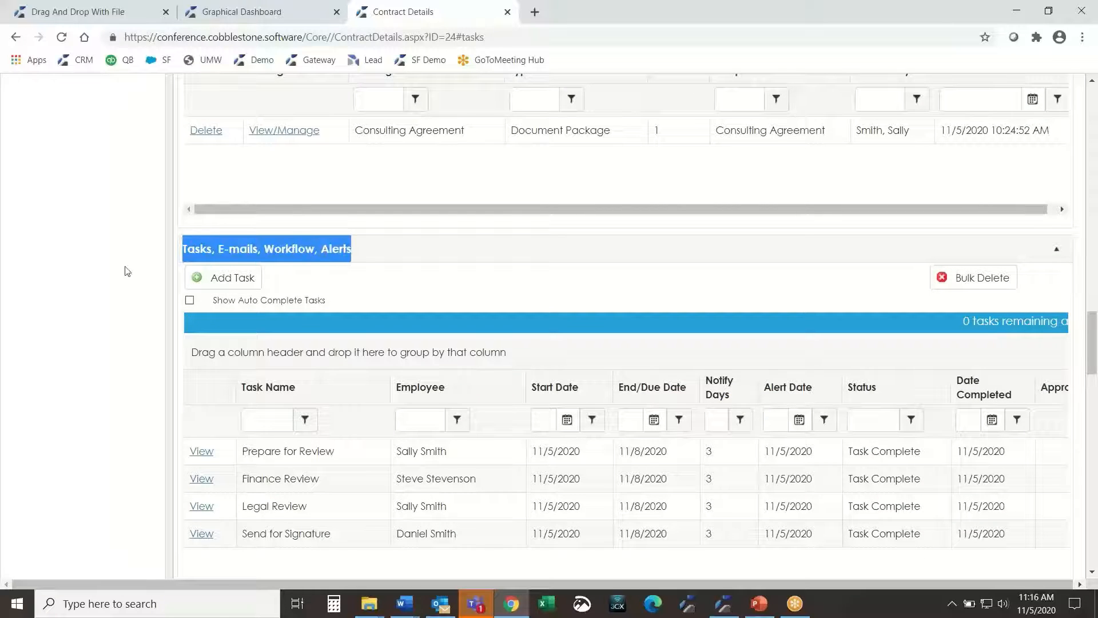
pyautogui.scroll(-1, 114, 278)
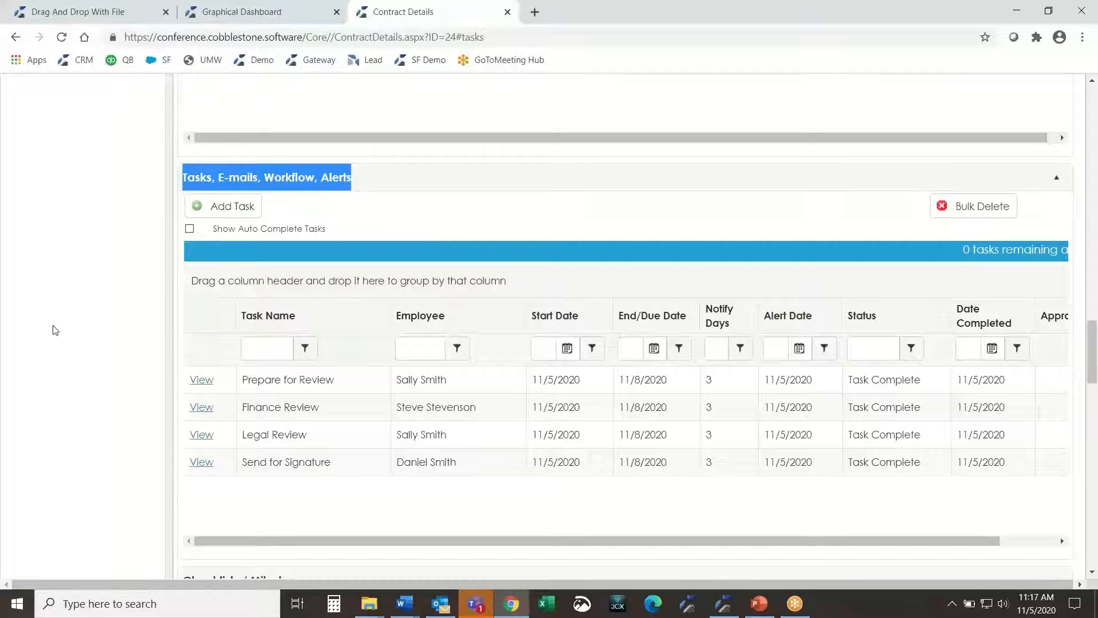
# Step: Review the record's Actions list together with the fields in its Details and Dates sections
pyautogui.scroll(15, 55, 330)
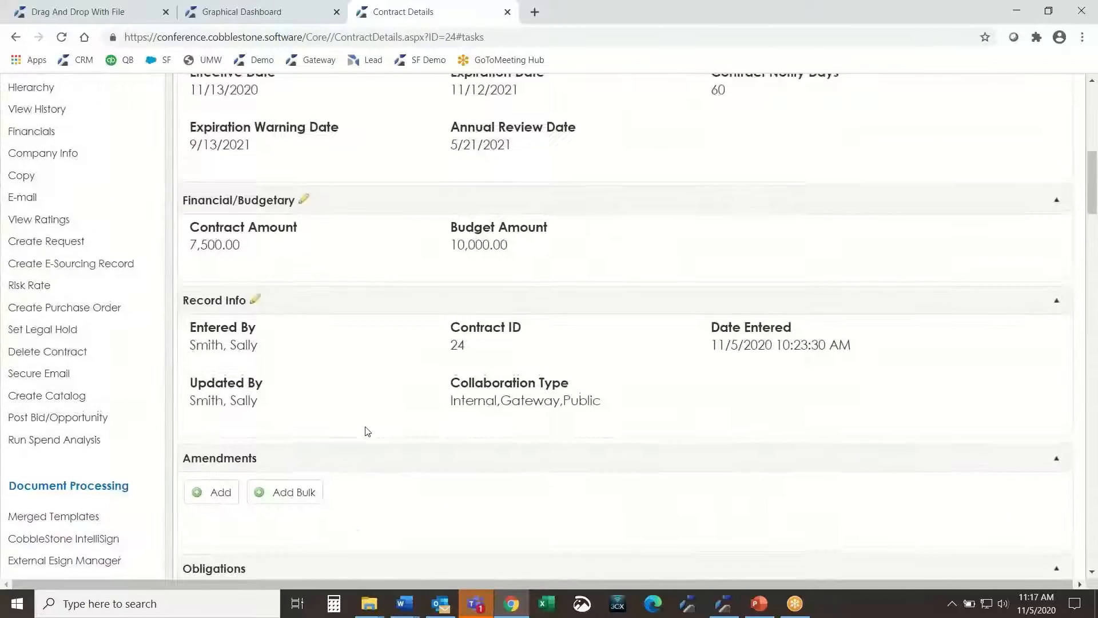
pyautogui.scroll(5, 367, 431)
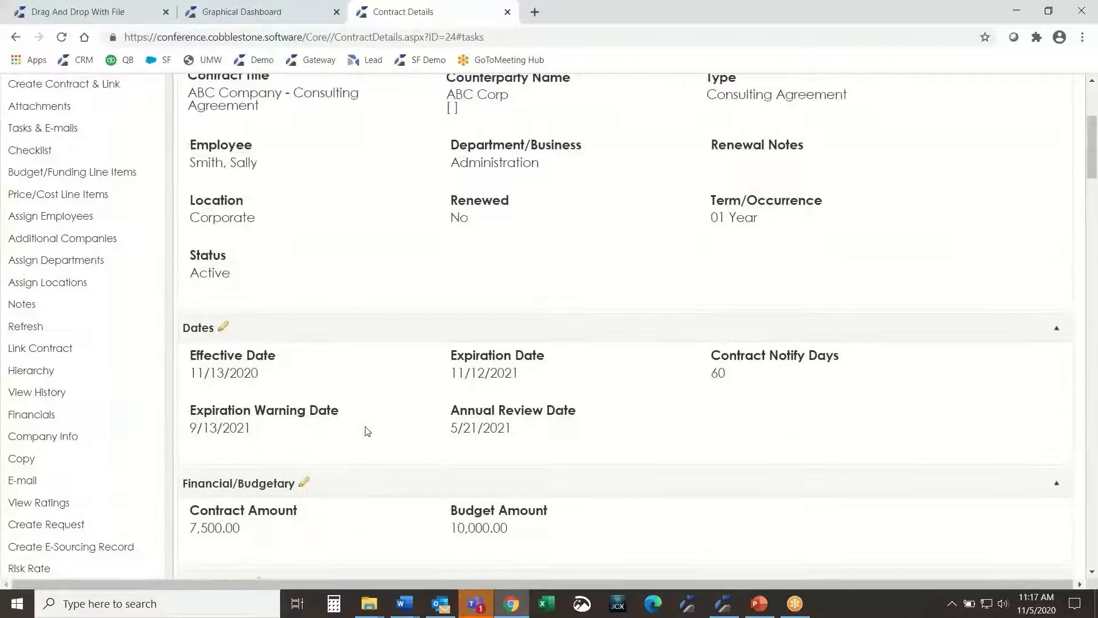
pyautogui.scroll(1, 367, 431)
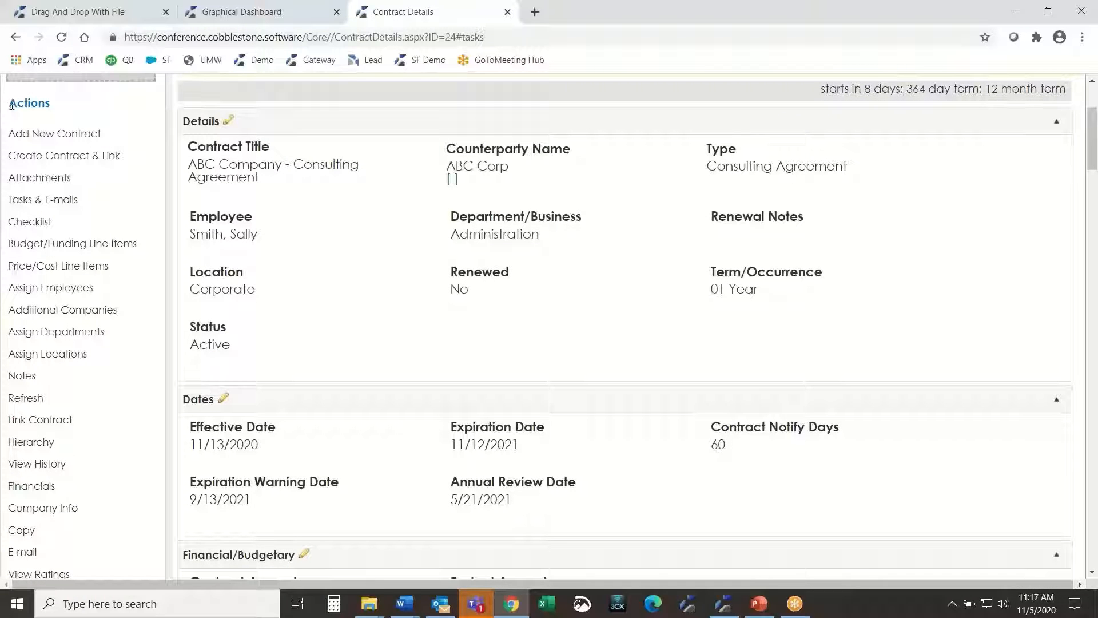
pyautogui.moveTo(11, 105); pyautogui.dragTo(55, 111)
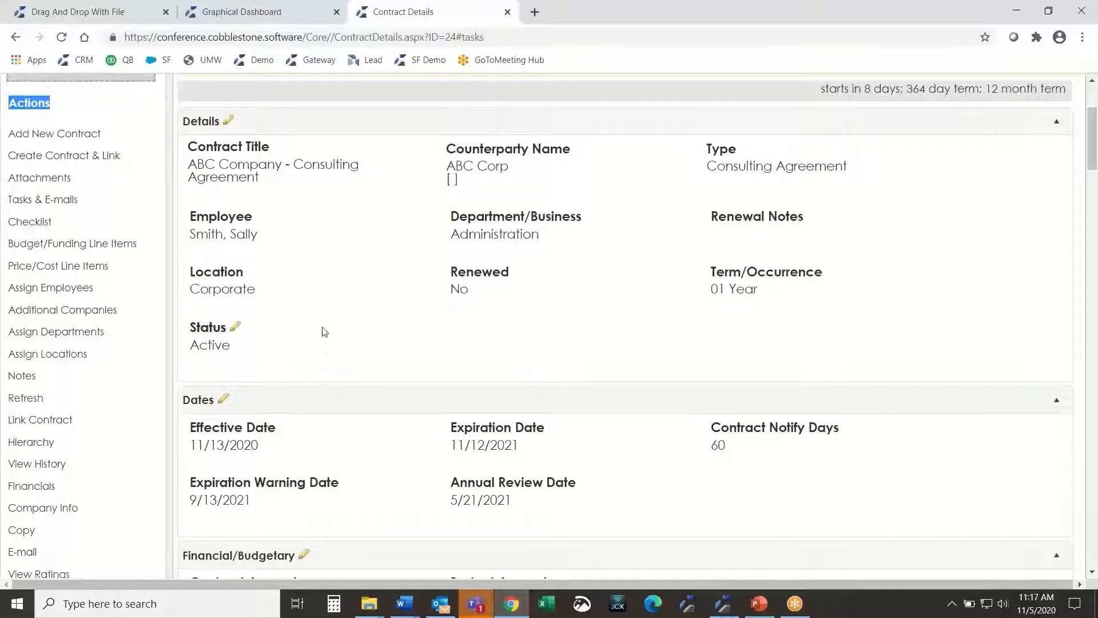
pyautogui.scroll(-1, 380, 412)
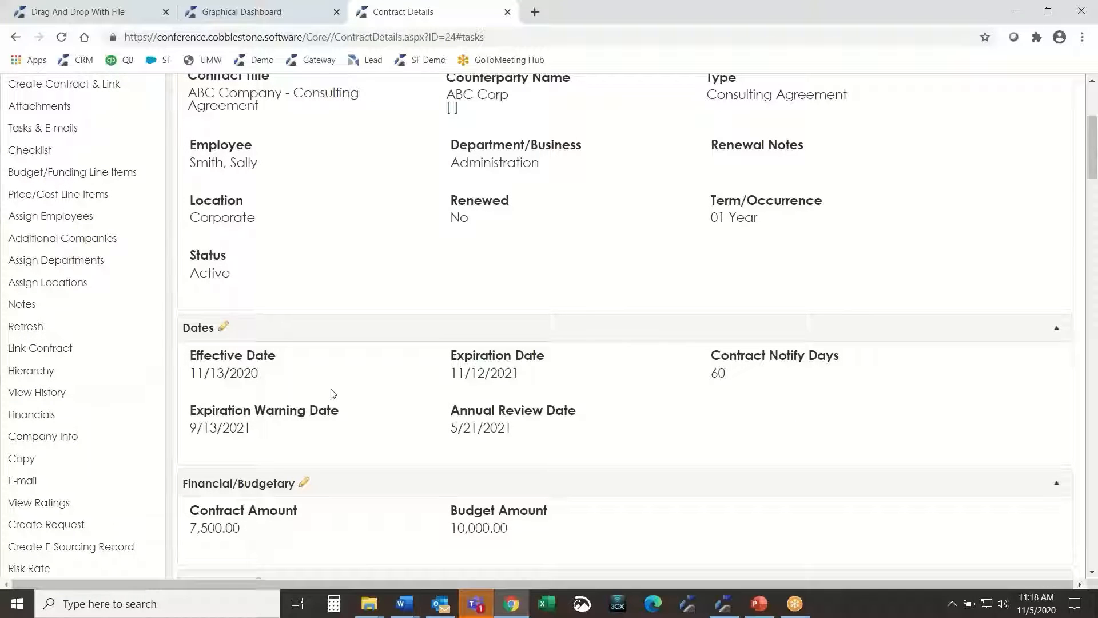
pyautogui.moveTo(333, 393)
pyautogui.scroll(-1, 385, 379)
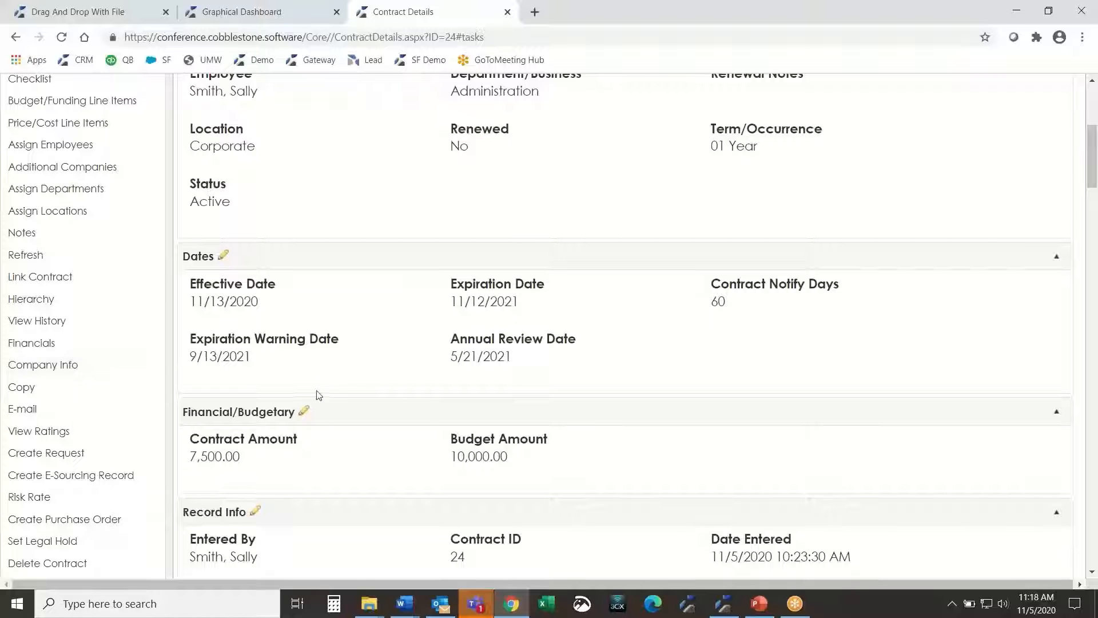
# Step: Examine the contract's Counterparty Name field and its Dates and Financial/Budgetary sections
pyautogui.scroll(2, 320, 392)
pyautogui.moveTo(447, 150); pyautogui.dragTo(571, 152)
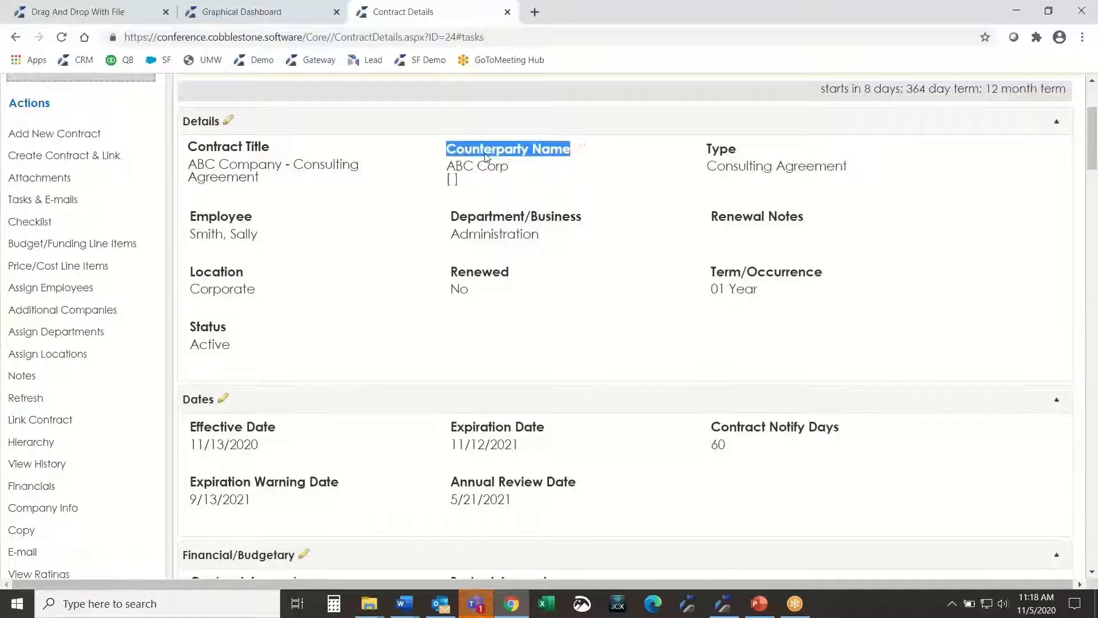
pyautogui.scroll(-2, 338, 423)
pyautogui.scroll(-1, 342, 426)
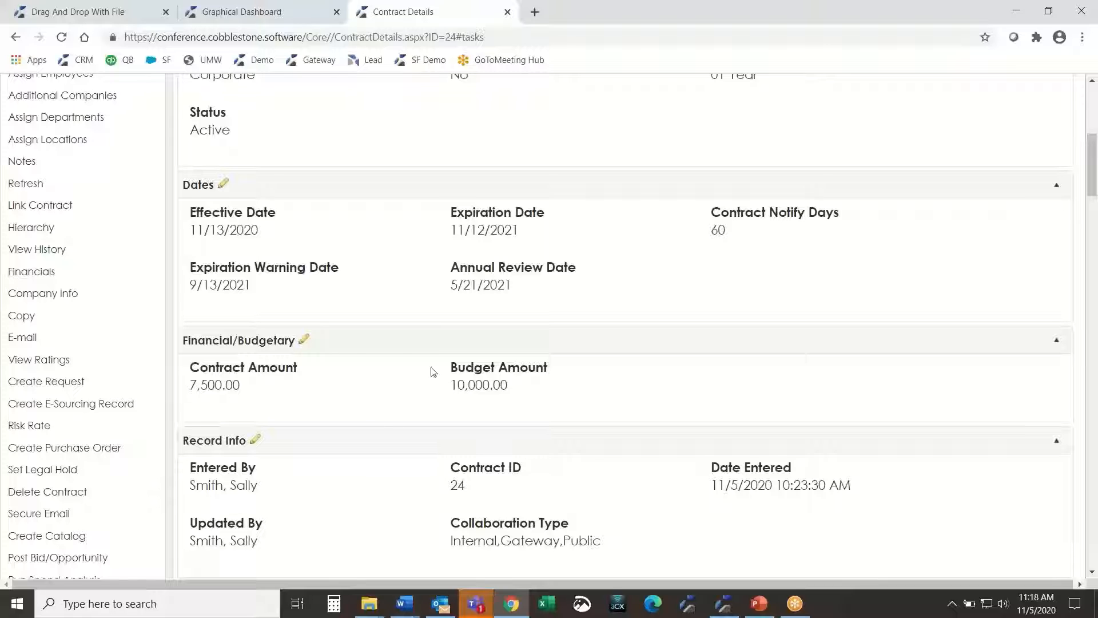
pyautogui.moveTo(376, 343)
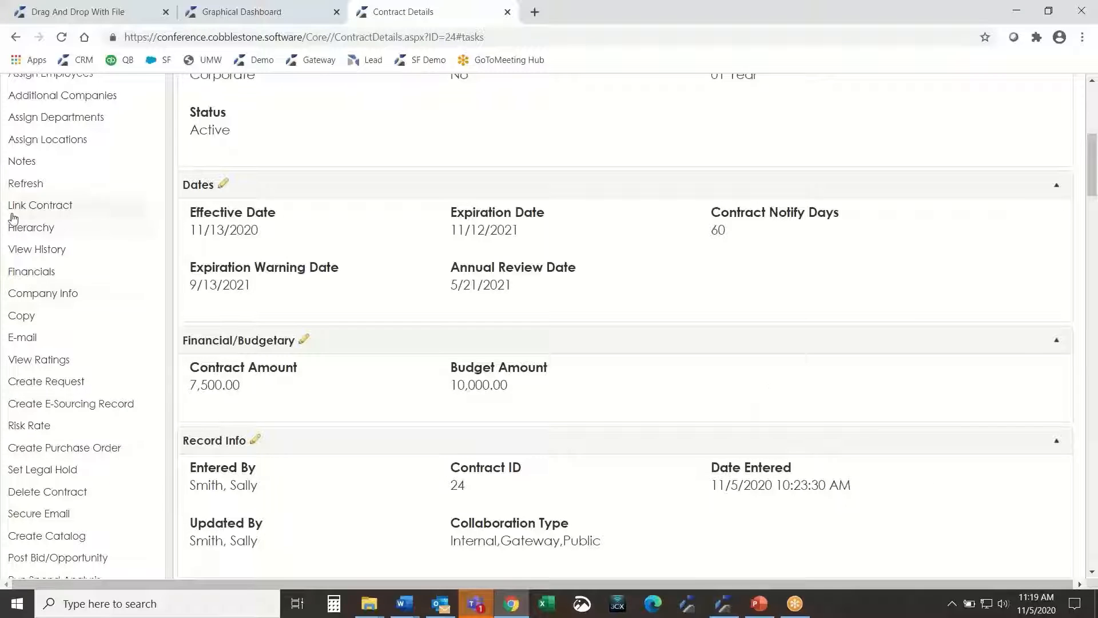
pyautogui.scroll(1, 839, 411)
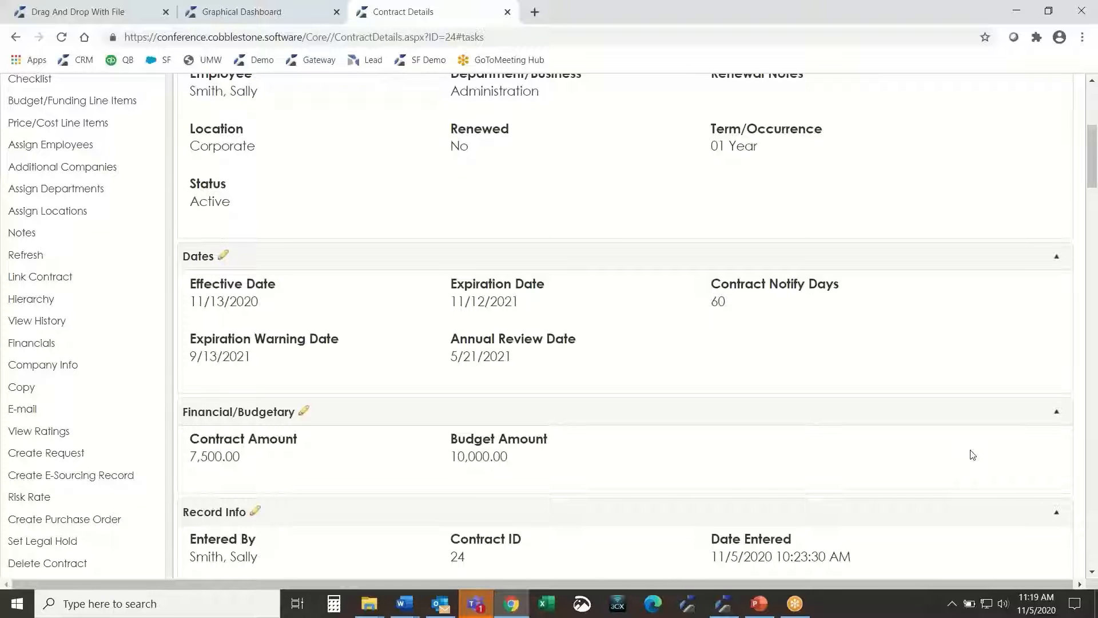
pyautogui.scroll(1, 972, 454)
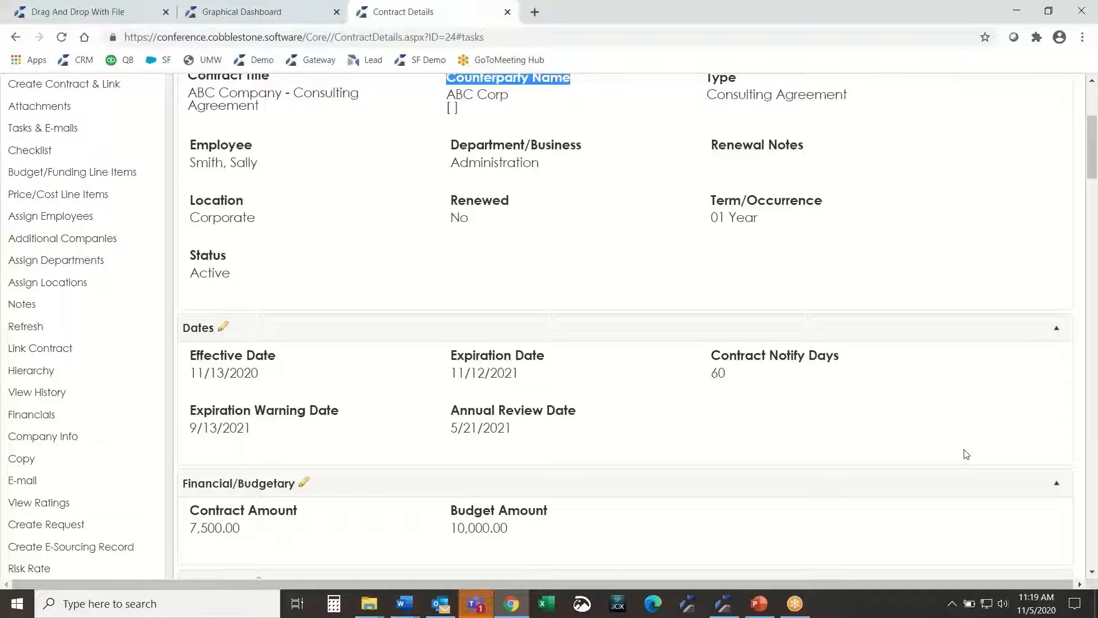
pyautogui.scroll(1, 966, 454)
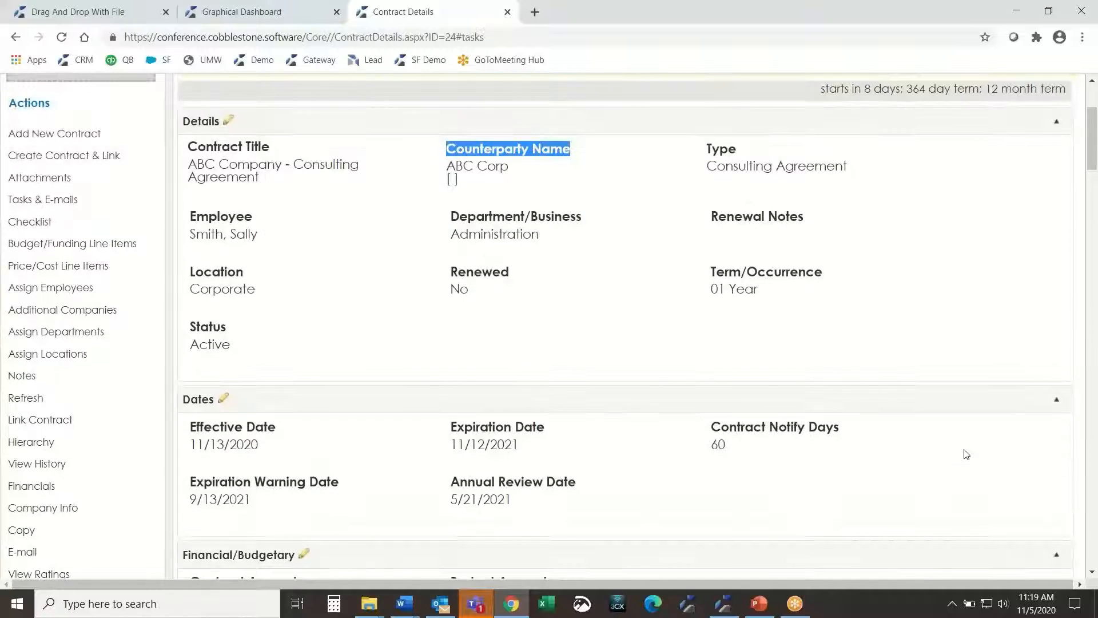
# Step: Glance at the Graphical Dashboard, return to the contract record, and review its detail fields and Root Folder attachments
pyautogui.click(243, 11)
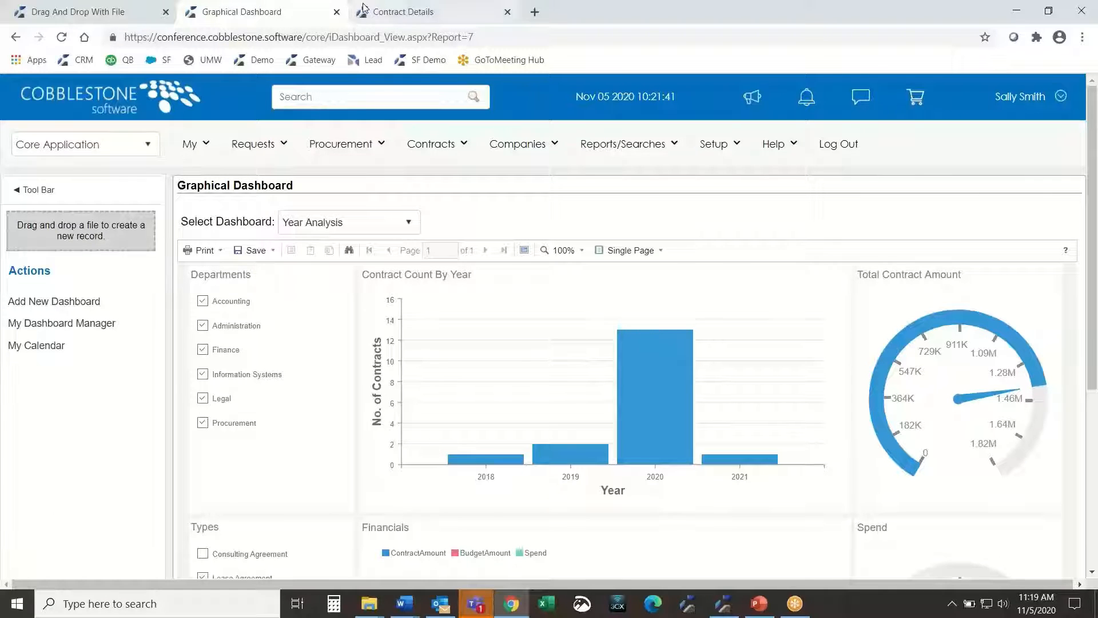
pyautogui.click(400, 12)
pyautogui.moveTo(188, 147); pyautogui.dragTo(626, 503)
pyautogui.click(623, 502)
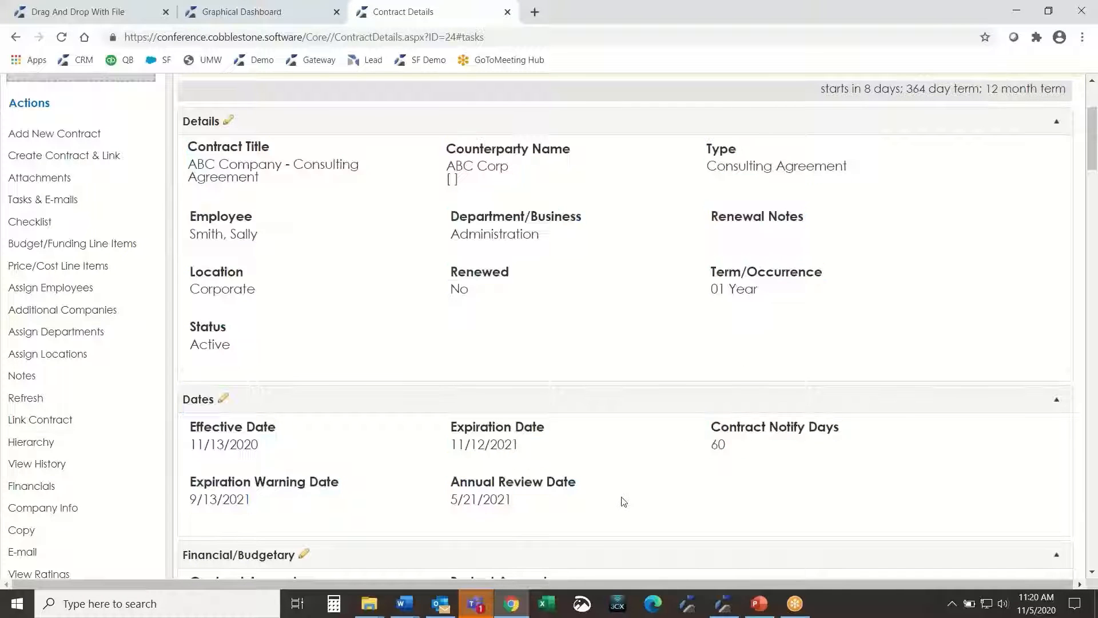
pyautogui.scroll(-20, 622, 499)
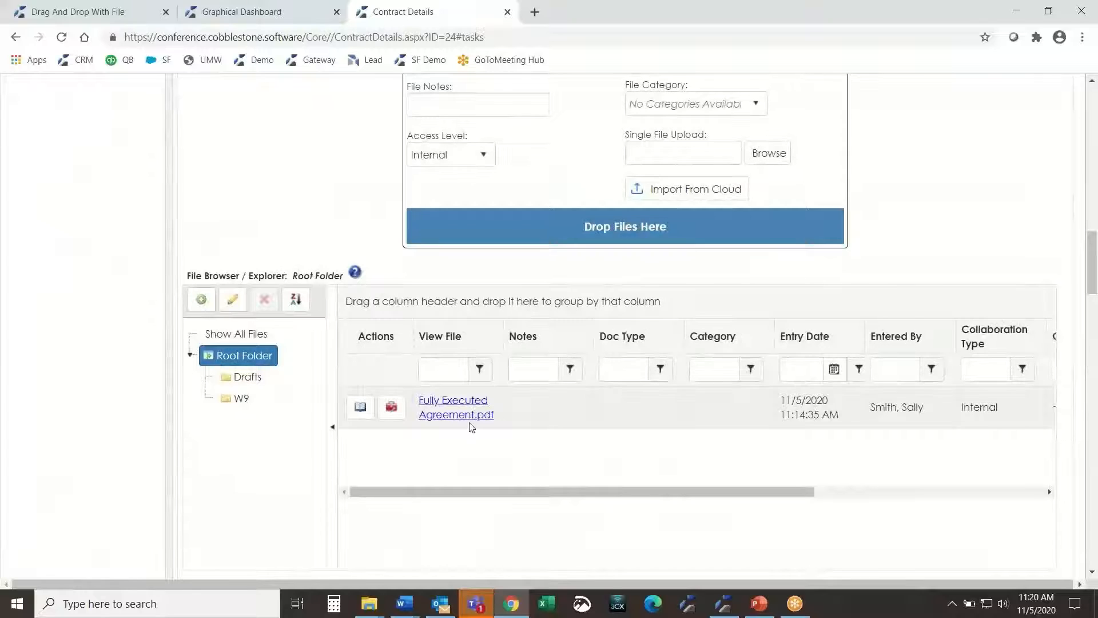
# Step: Run a quick search for Consulting from the dashboard page and look through the matching contracts
pyautogui.click(212, 17)
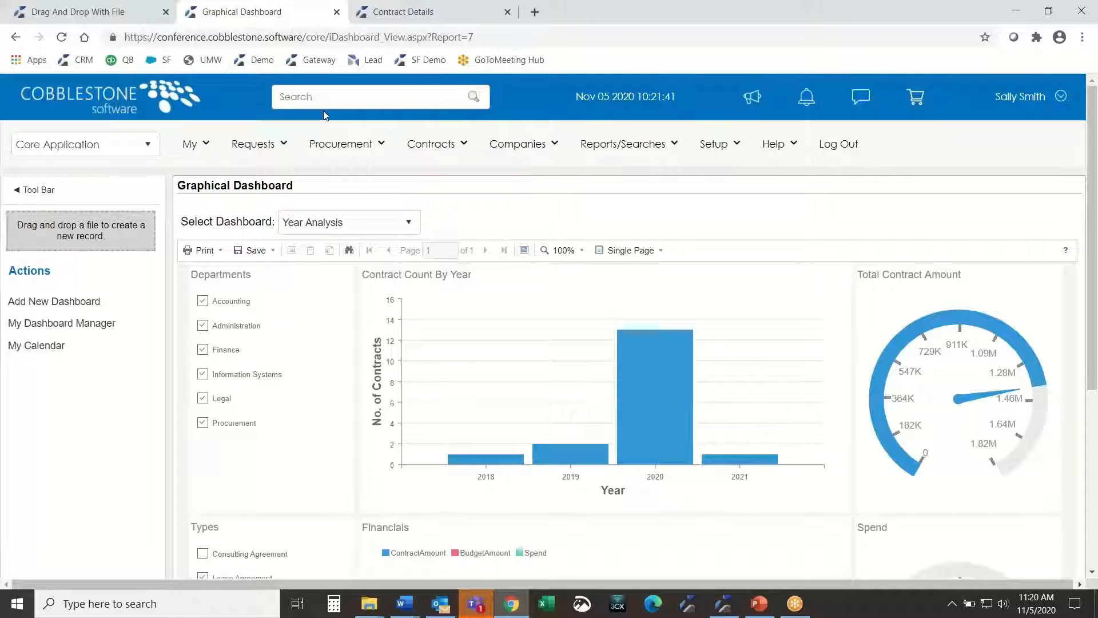
pyautogui.click(356, 99)
pyautogui.write('Consulting')
pyautogui.press('Return')
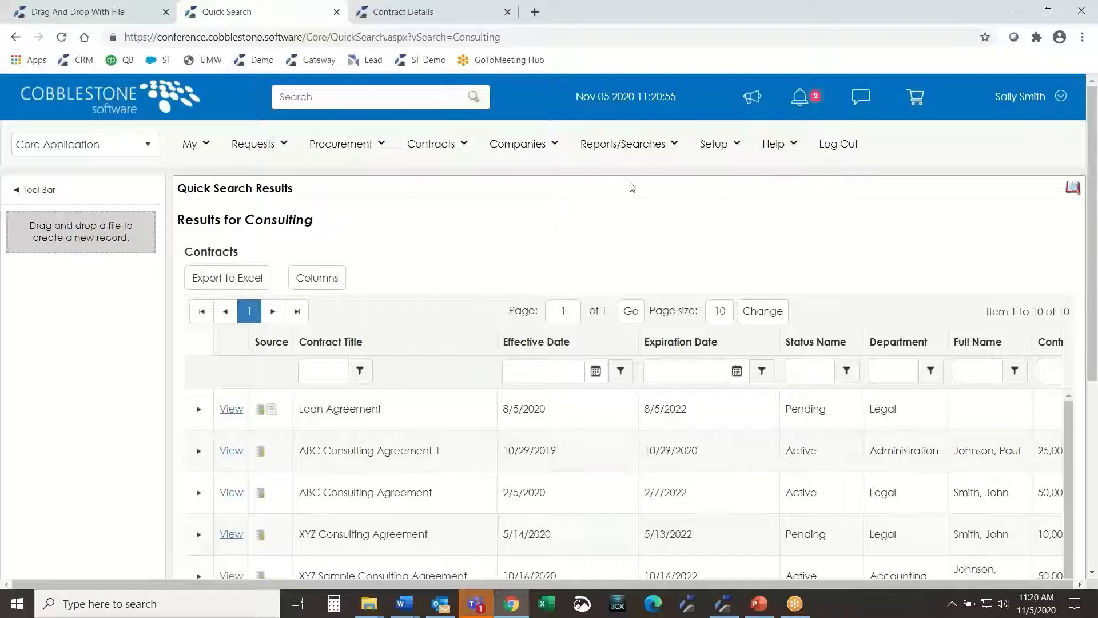
pyautogui.scroll(-3, 927, 240)
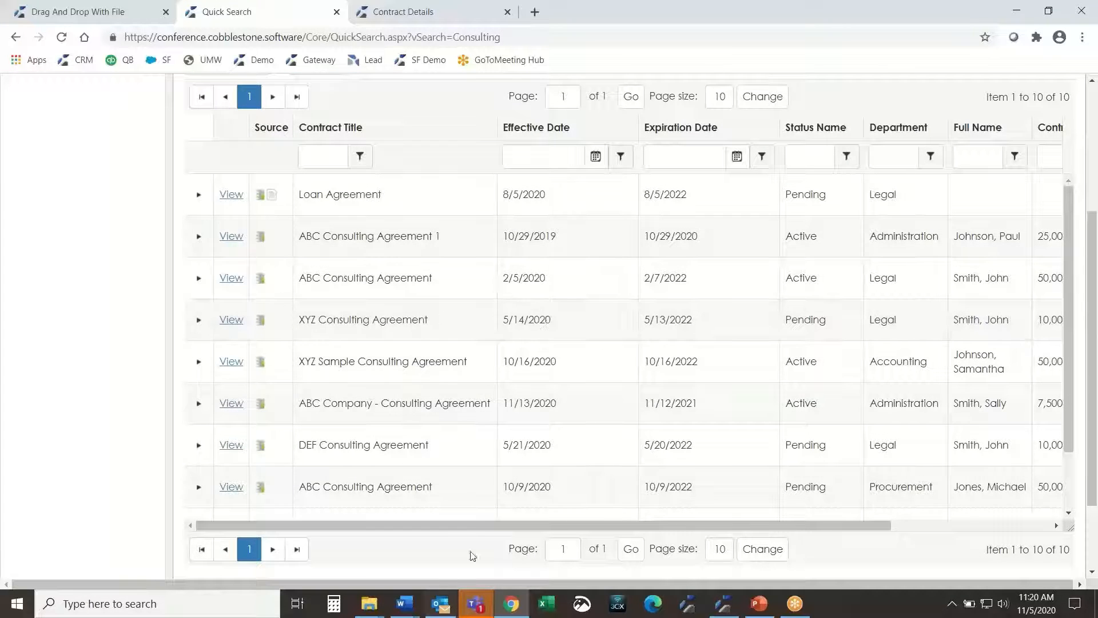
pyautogui.moveTo(472, 525)
pyautogui.mouseDown()
pyautogui.moveTo(544, 532)
pyautogui.moveTo(475, 527)
pyautogui.mouseUp()
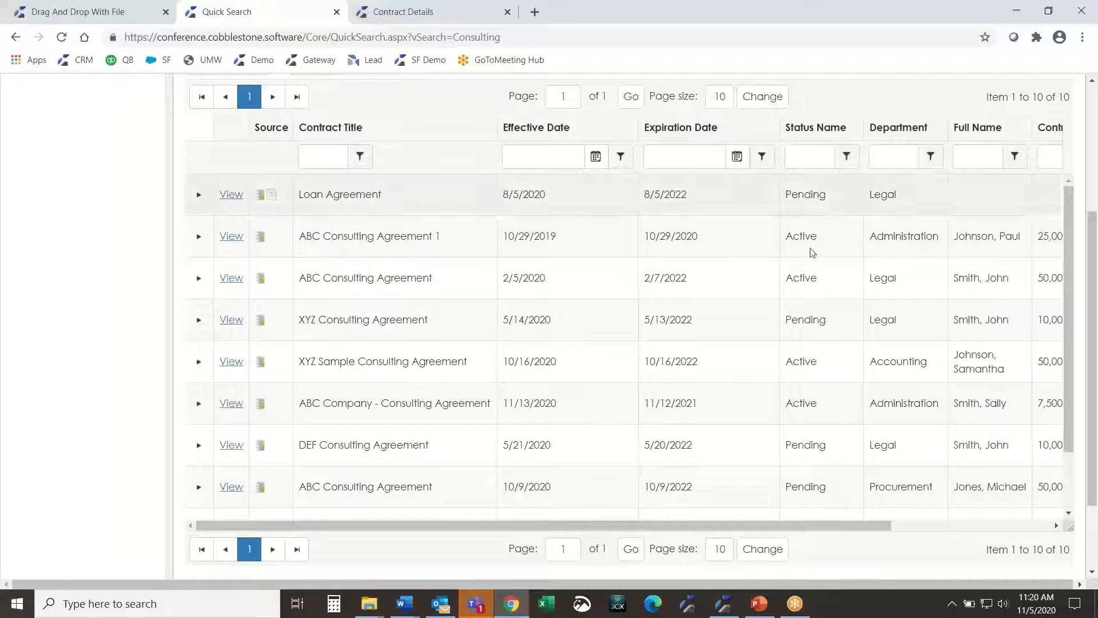
# Step: Filter the quick search results to contracts whose Department contains Legal
pyautogui.scroll(3, 643, 380)
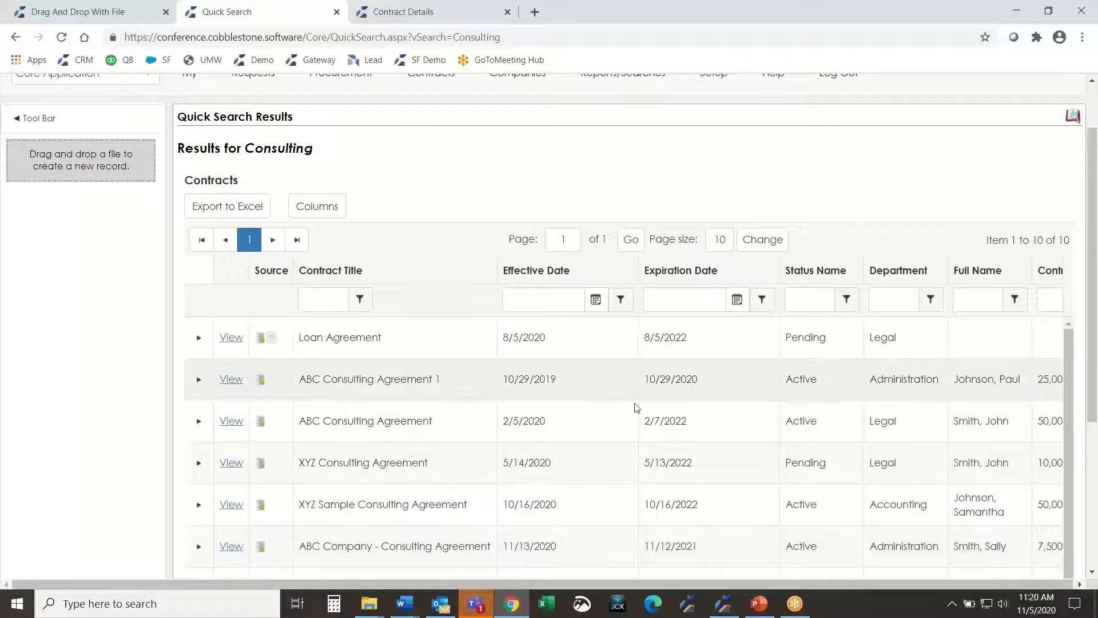
pyautogui.click(884, 307)
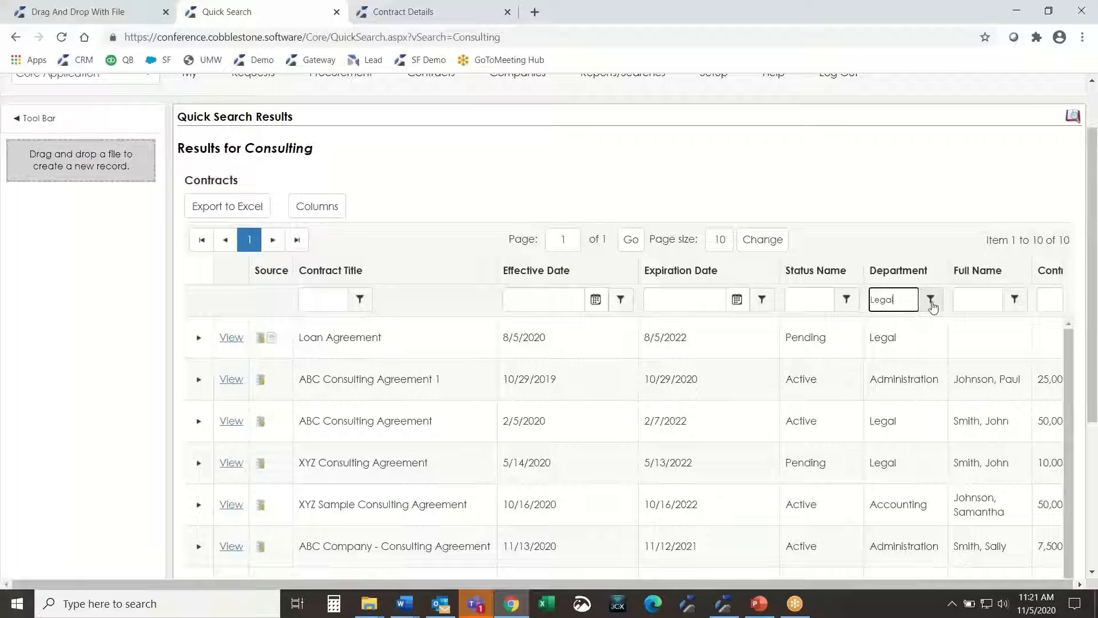
pyautogui.click(931, 302)
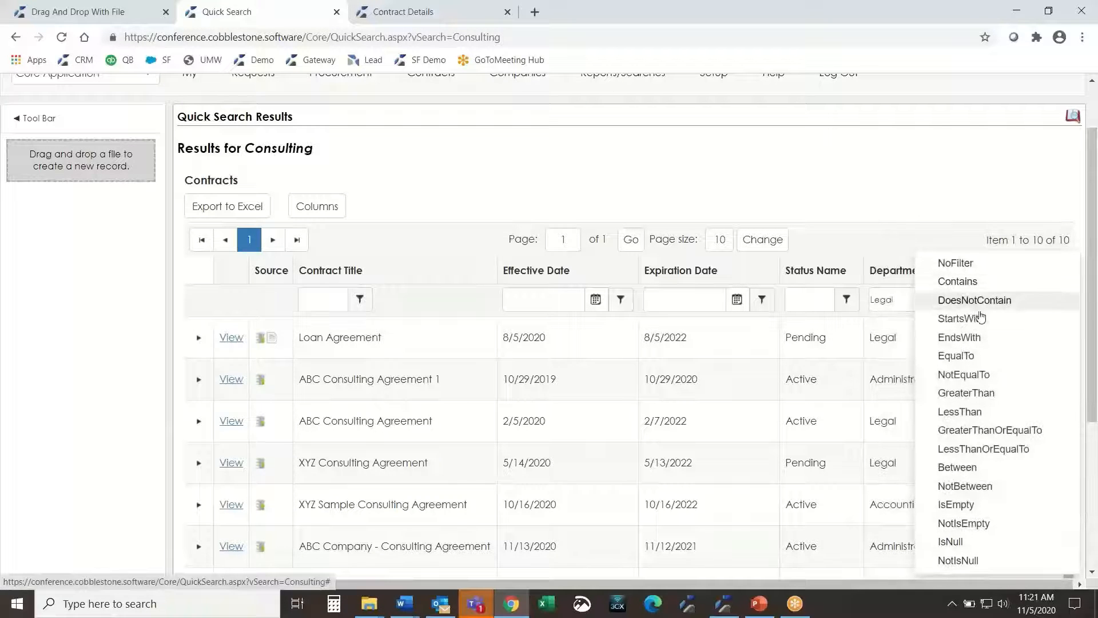
pyautogui.click(984, 281)
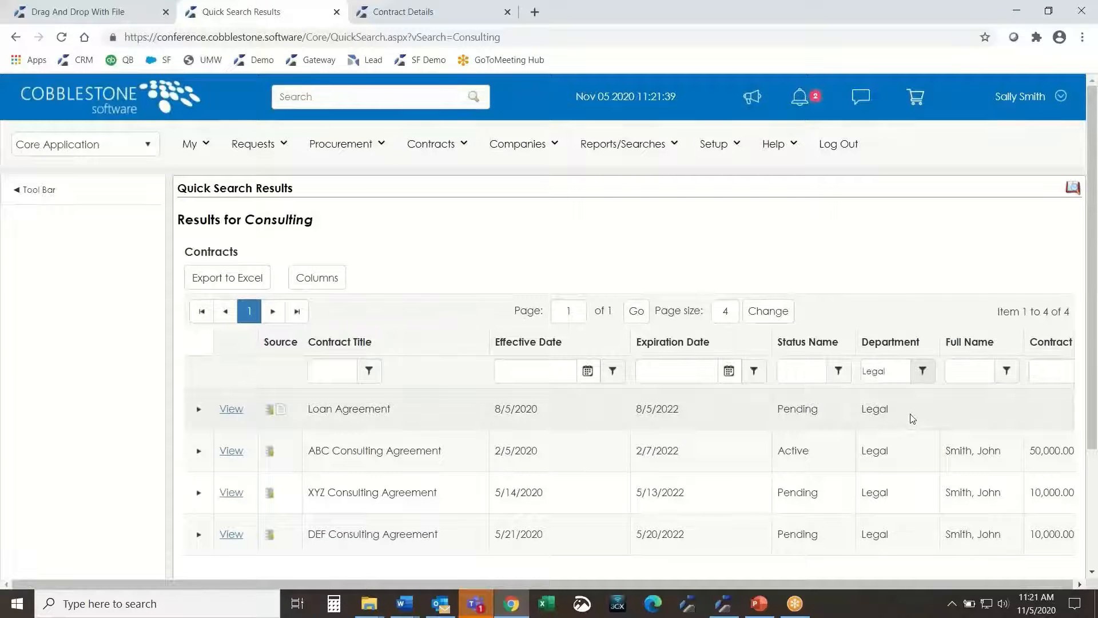
# Step: Narrow the Legal results to contracts whose Status Name contains Active, and highlight the matching contract
pyautogui.click(800, 370)
pyautogui.write('A')
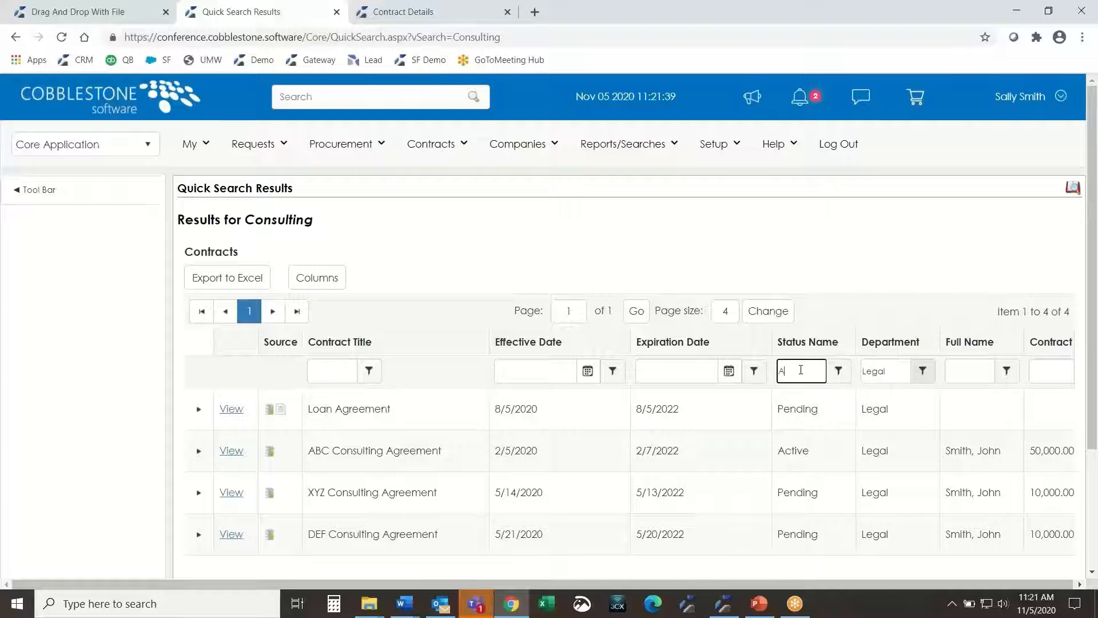
pyautogui.write('ctive')
pyautogui.click(839, 371)
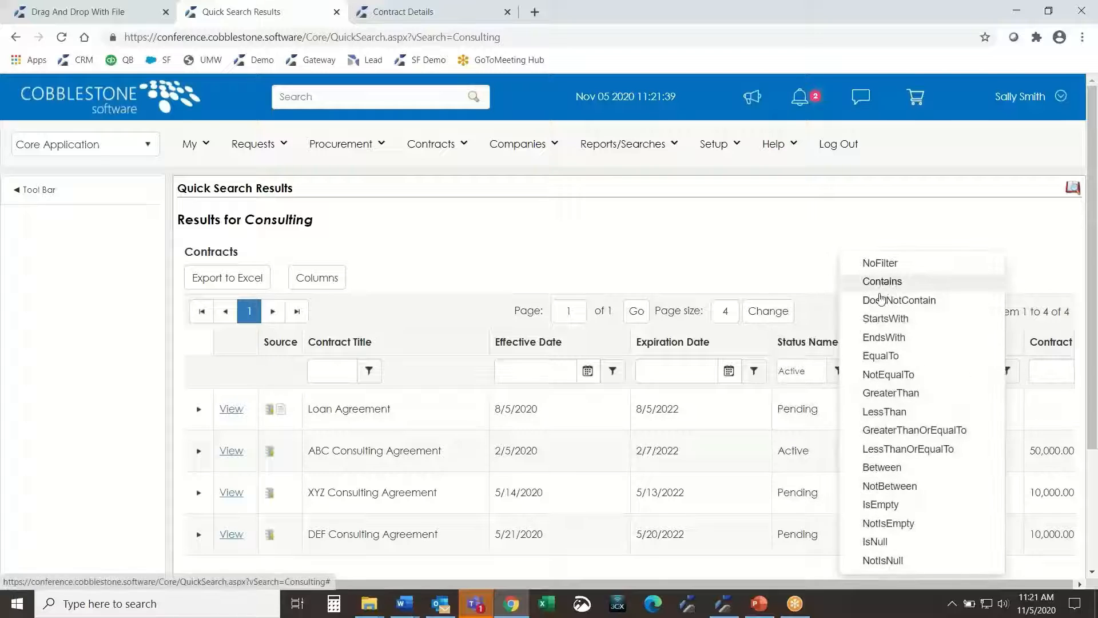
pyautogui.click(881, 283)
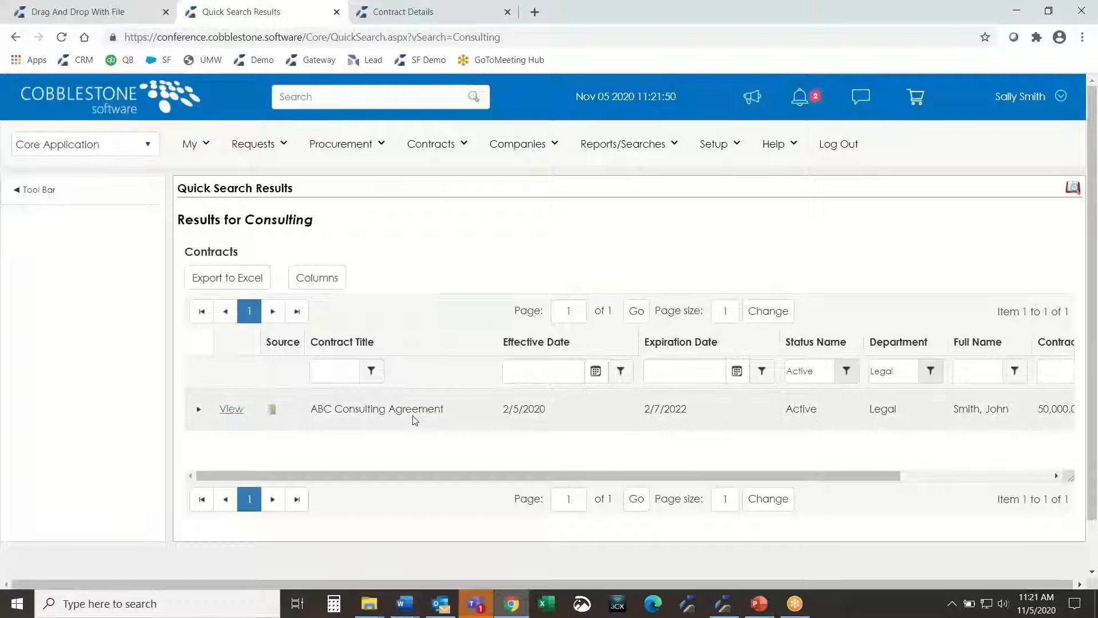
pyautogui.moveTo(312, 409); pyautogui.dragTo(400, 410)
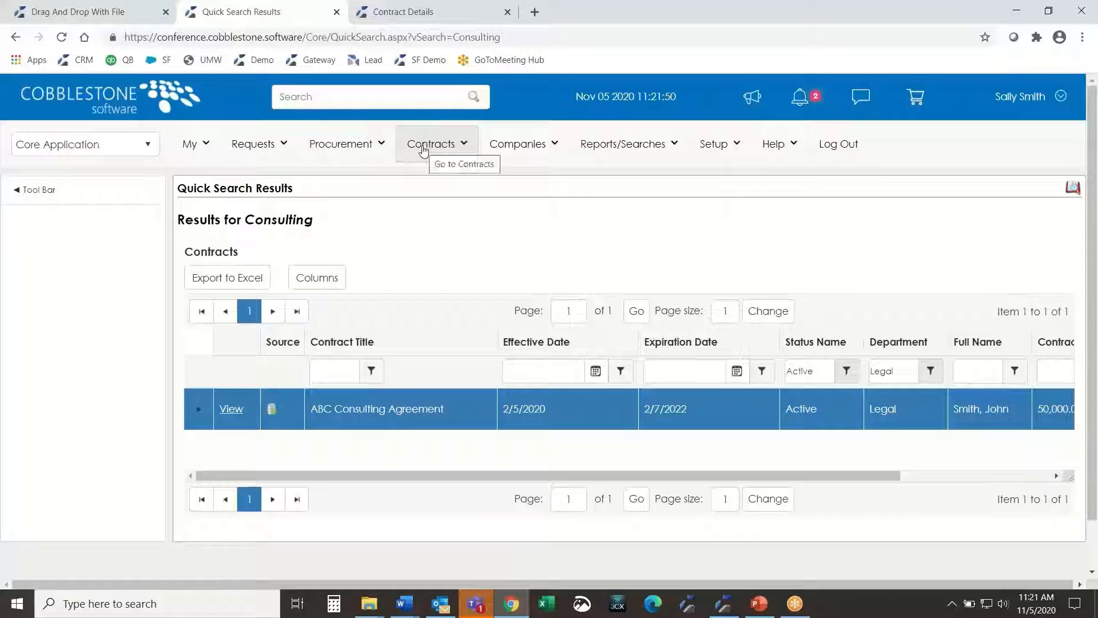
# Step: Search for contracts on the Find/Search Contracts page where Counterparty Name equals ABC Corp
pyautogui.moveTo(423, 150)
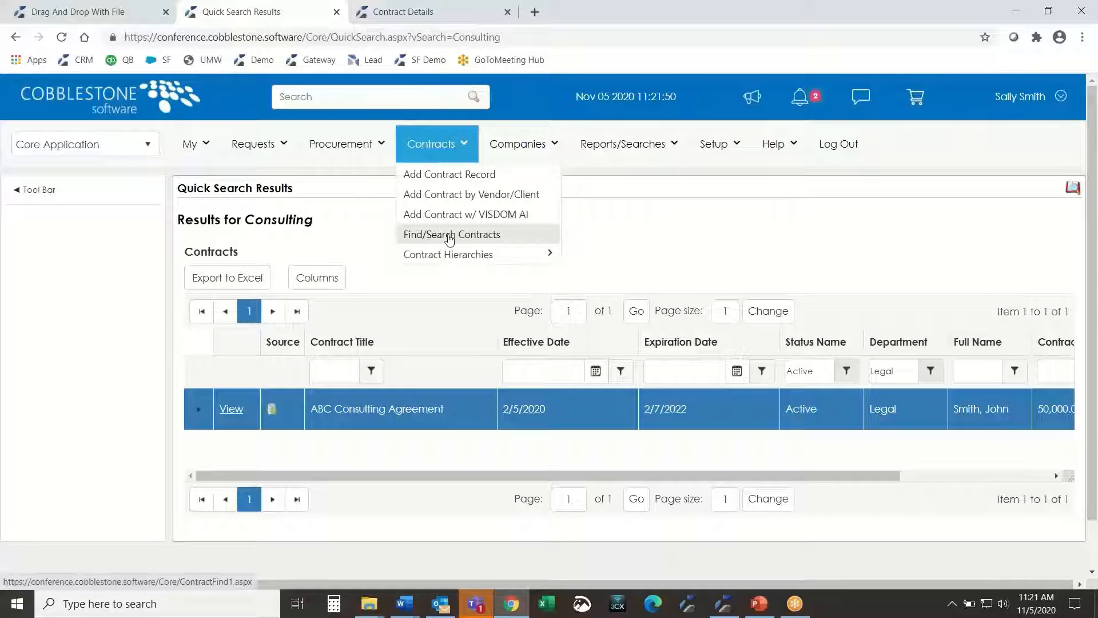
pyautogui.click(449, 236)
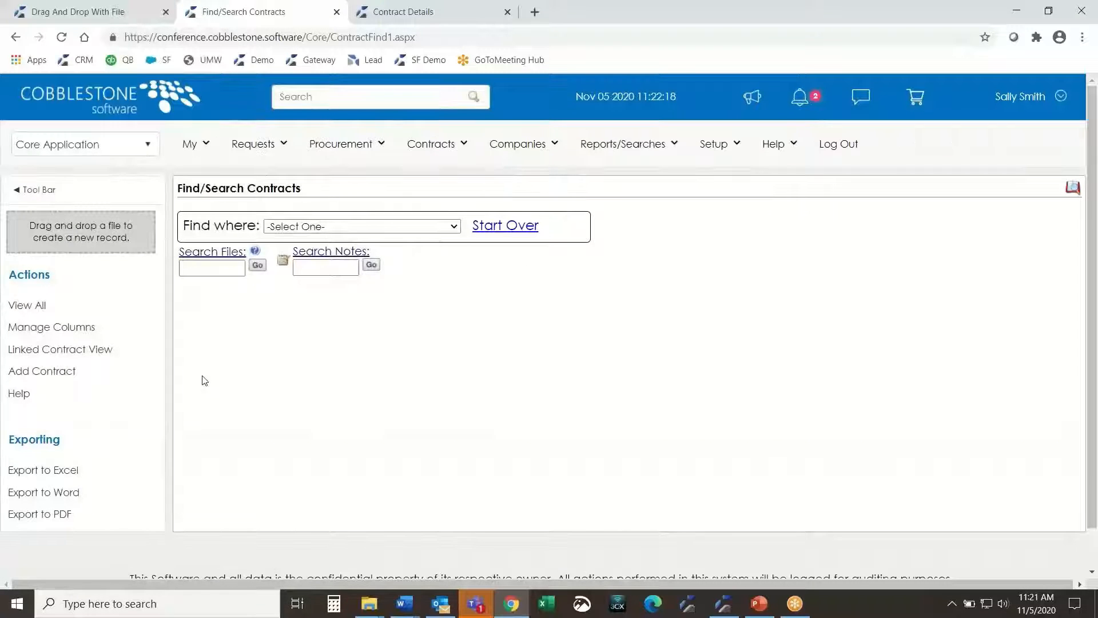
pyautogui.moveTo(185, 224); pyautogui.dragTo(261, 227)
pyautogui.click(324, 228)
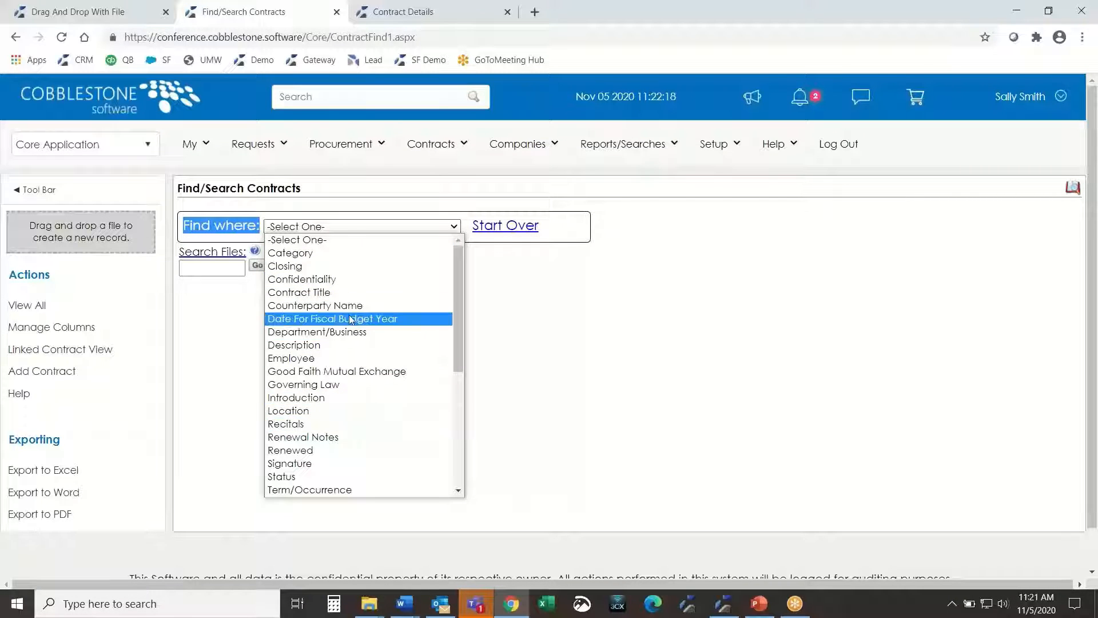
pyautogui.click(377, 309)
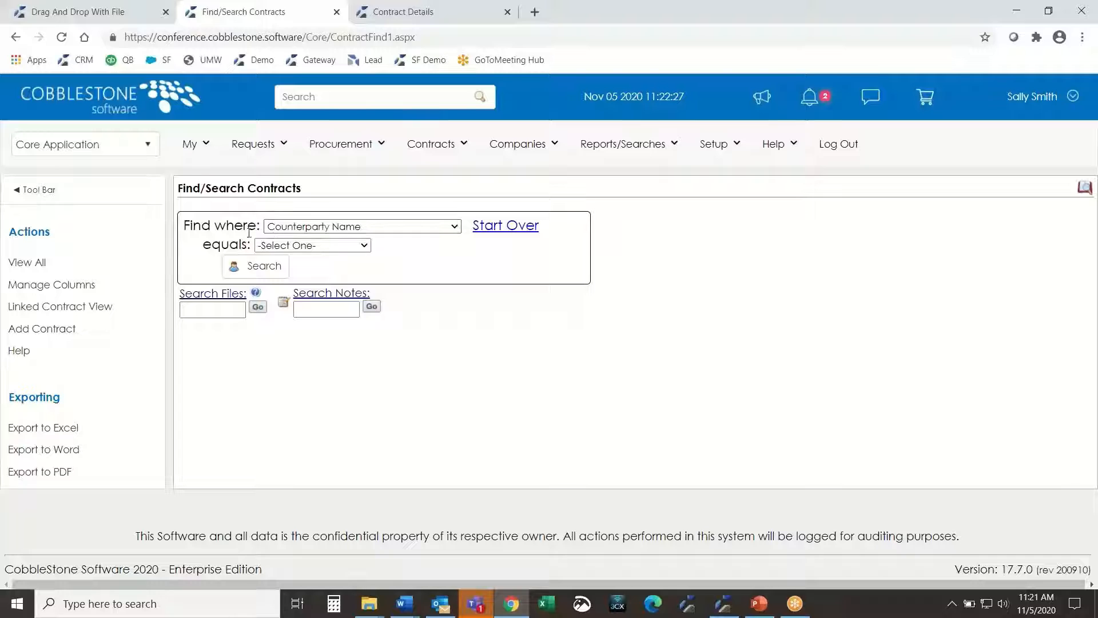
pyautogui.click(284, 248)
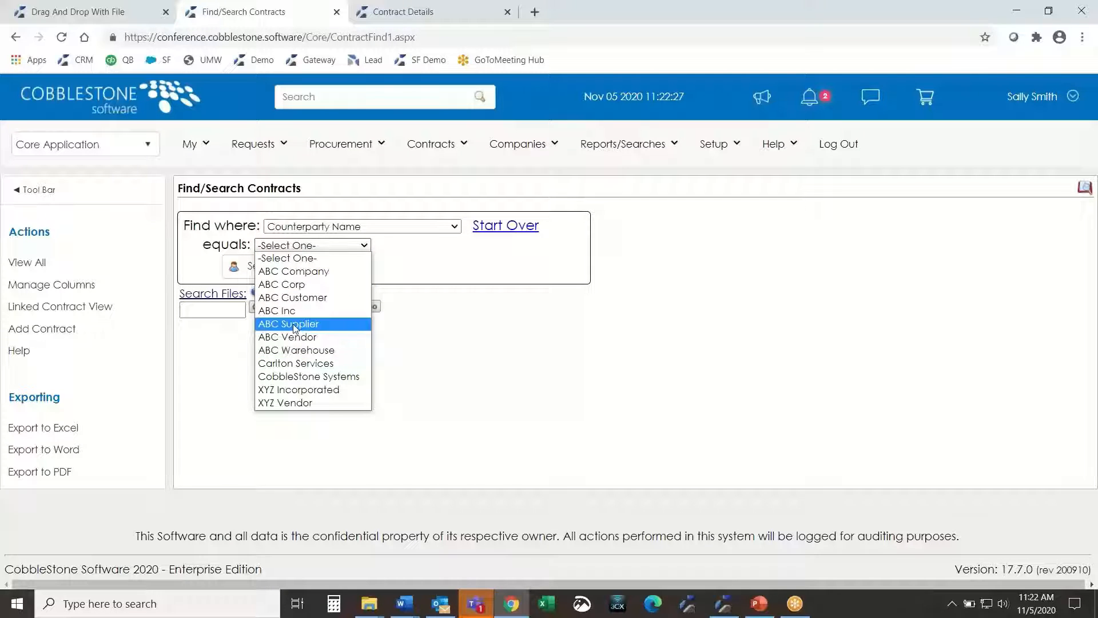
pyautogui.click(293, 286)
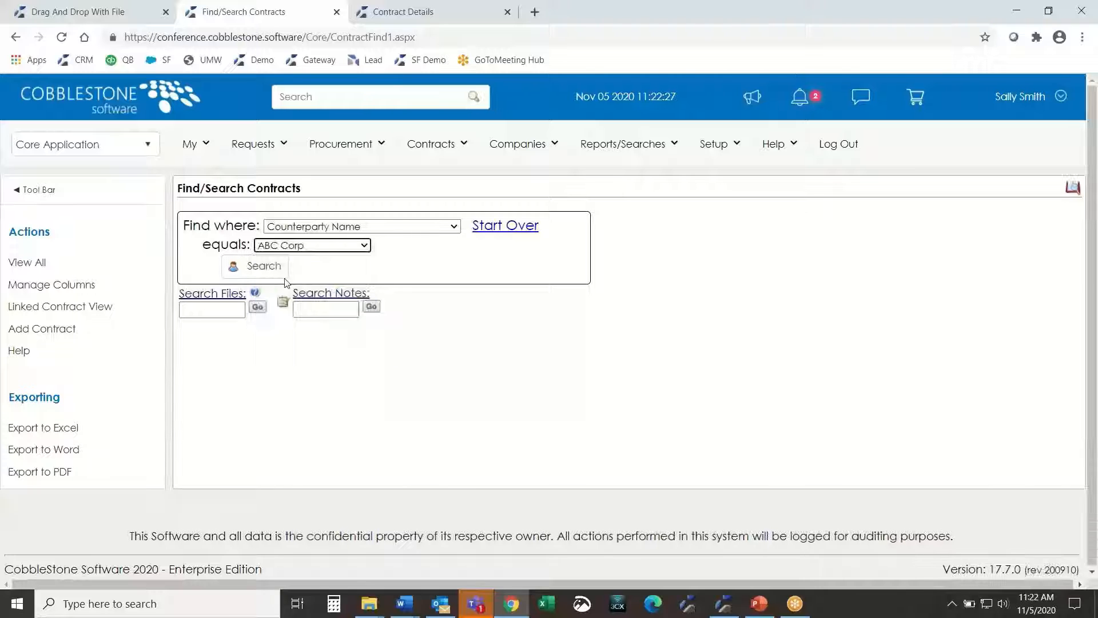
pyautogui.click(278, 258)
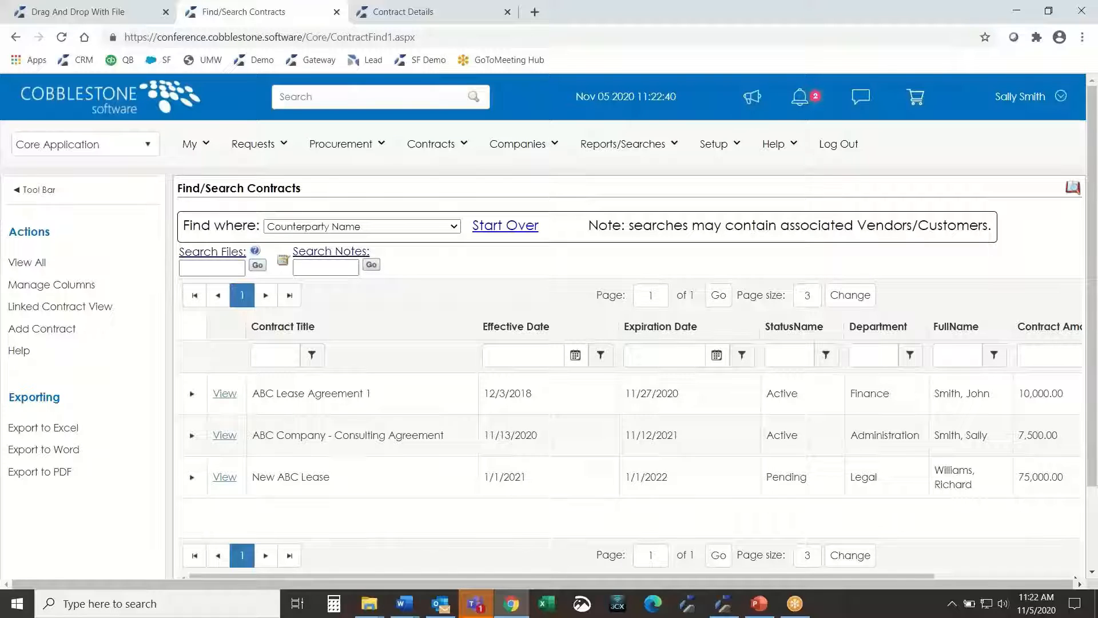
# Step: Open the list of Ad-Hoc Reports/Searches and look through the available reports
pyautogui.click(615, 150)
pyautogui.moveTo(601, 200)
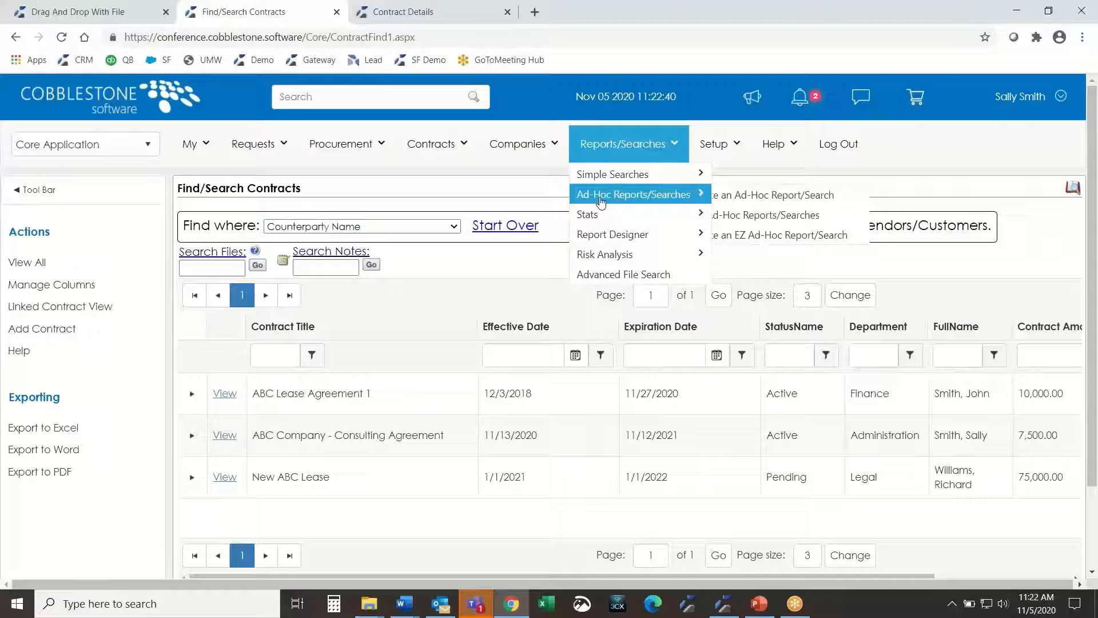
pyautogui.click(769, 216)
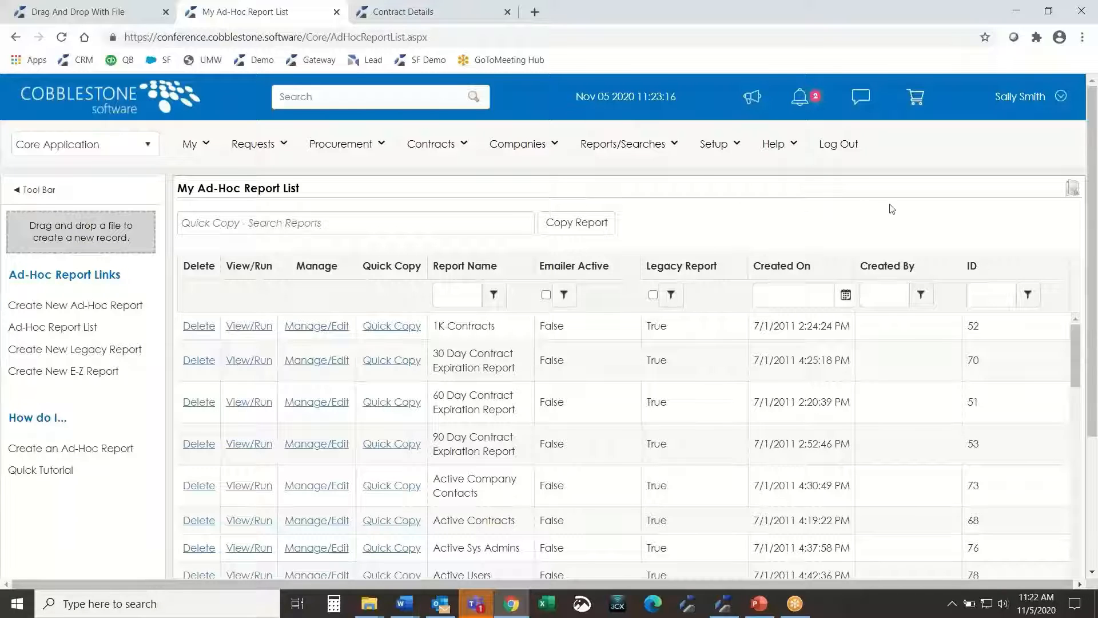
pyautogui.moveTo(1094, 150); pyautogui.dragTo(1094, 233)
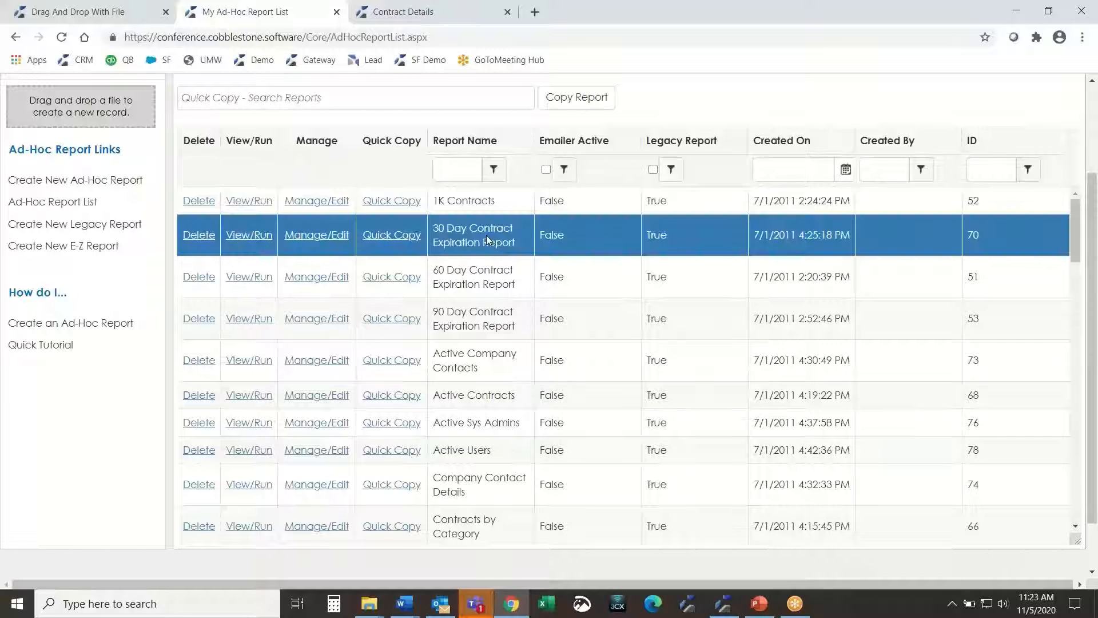
pyautogui.scroll(-1, 516, 339)
pyautogui.scroll(-2, 516, 339)
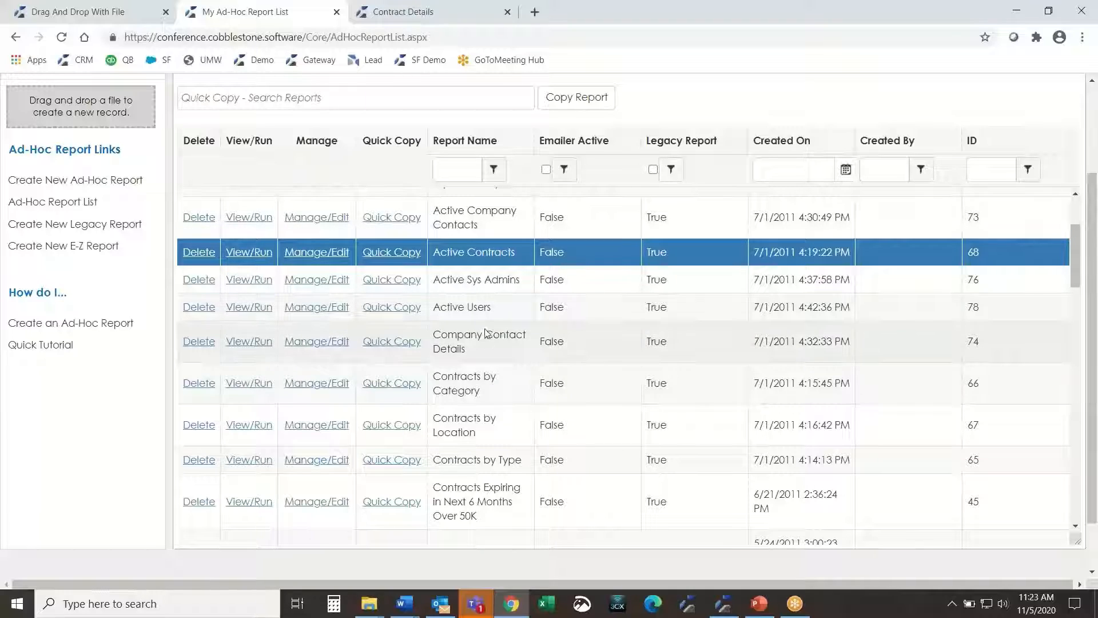
pyautogui.scroll(-2, 490, 346)
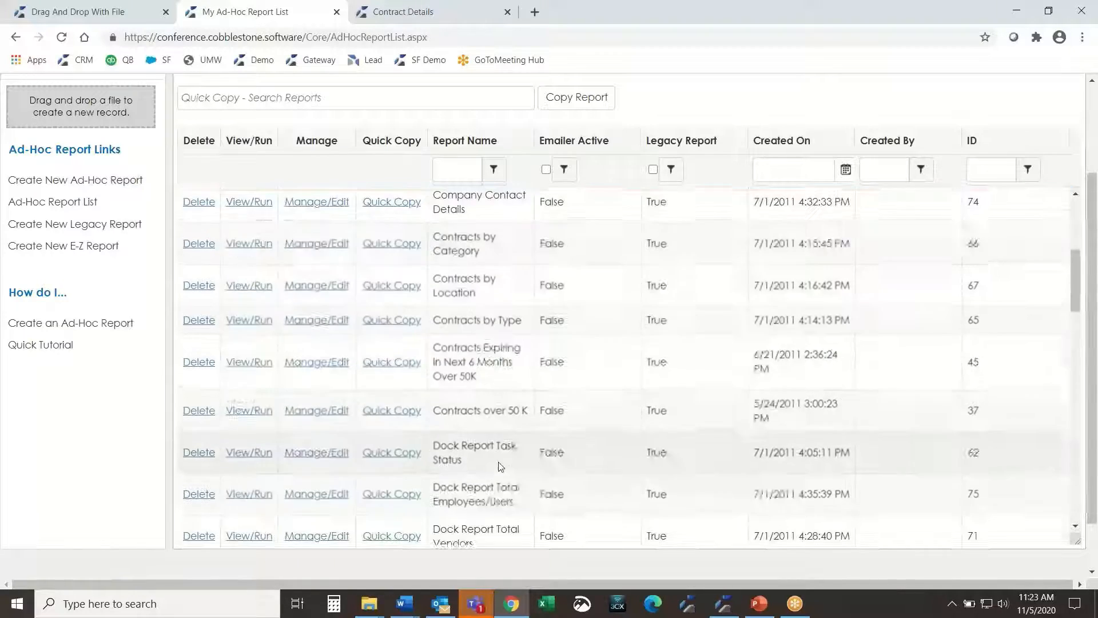
pyautogui.scroll(3, 495, 396)
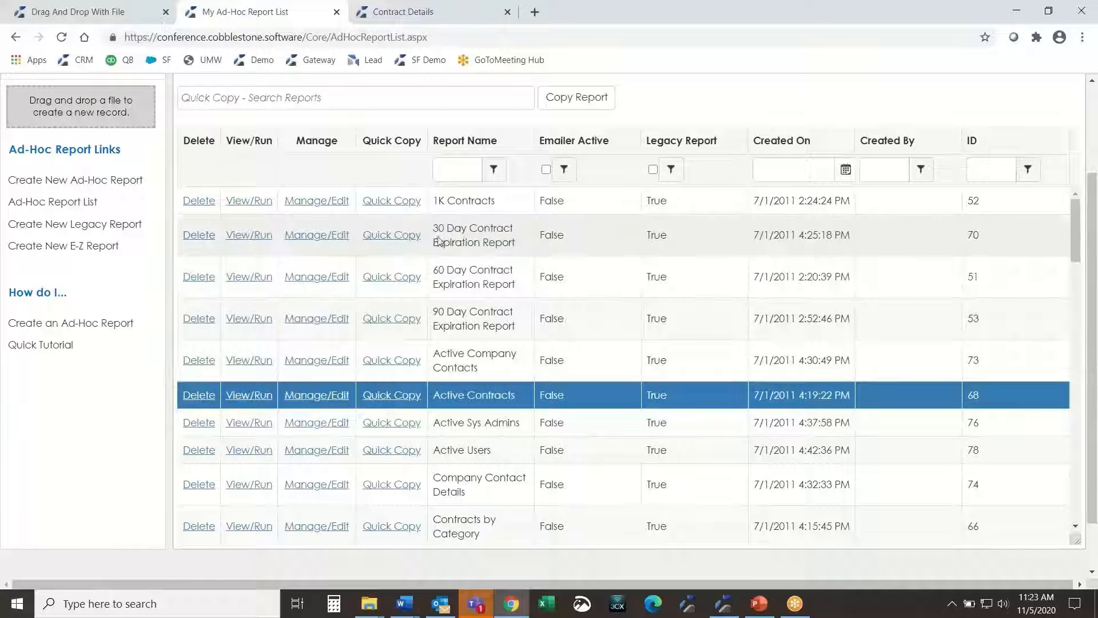
# Step: Run the 30 Day Contract Expiration Report, review its results, and look at the Report Designer options
pyautogui.click(262, 237)
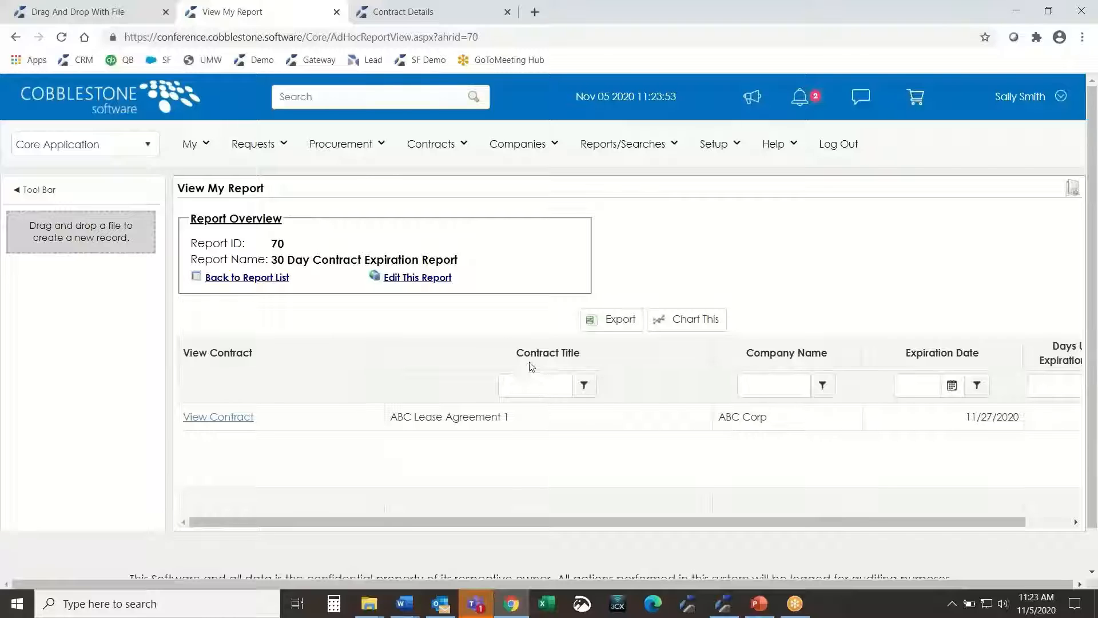
pyautogui.moveTo(792, 522)
pyautogui.mouseDown()
pyautogui.moveTo(818, 523)
pyautogui.moveTo(792, 522)
pyautogui.mouseUp()
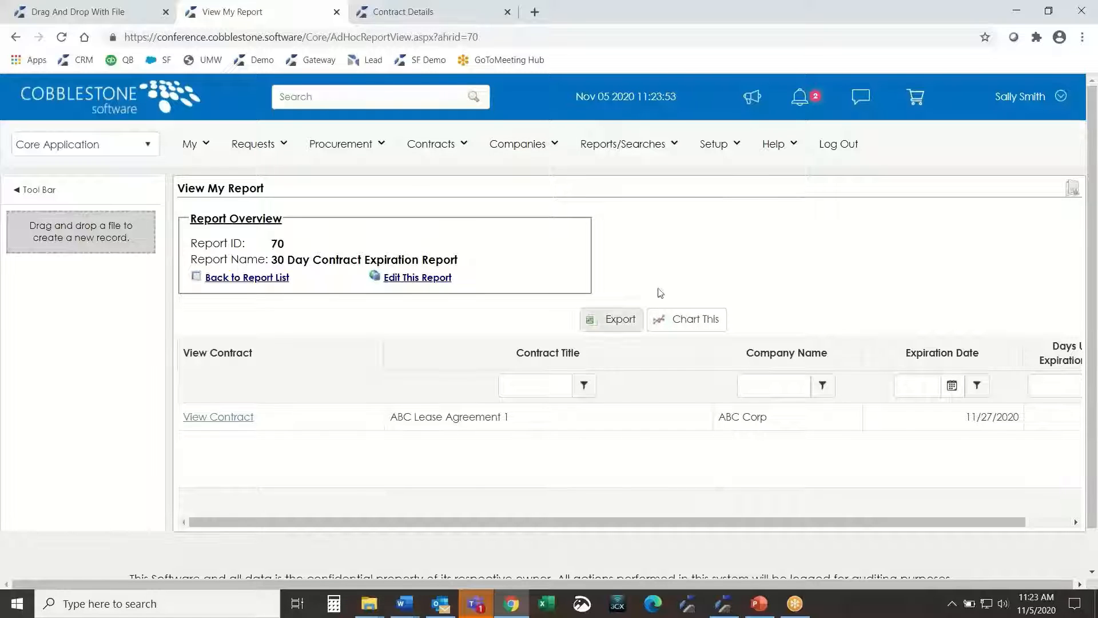
pyautogui.moveTo(712, 526); pyautogui.dragTo(669, 515)
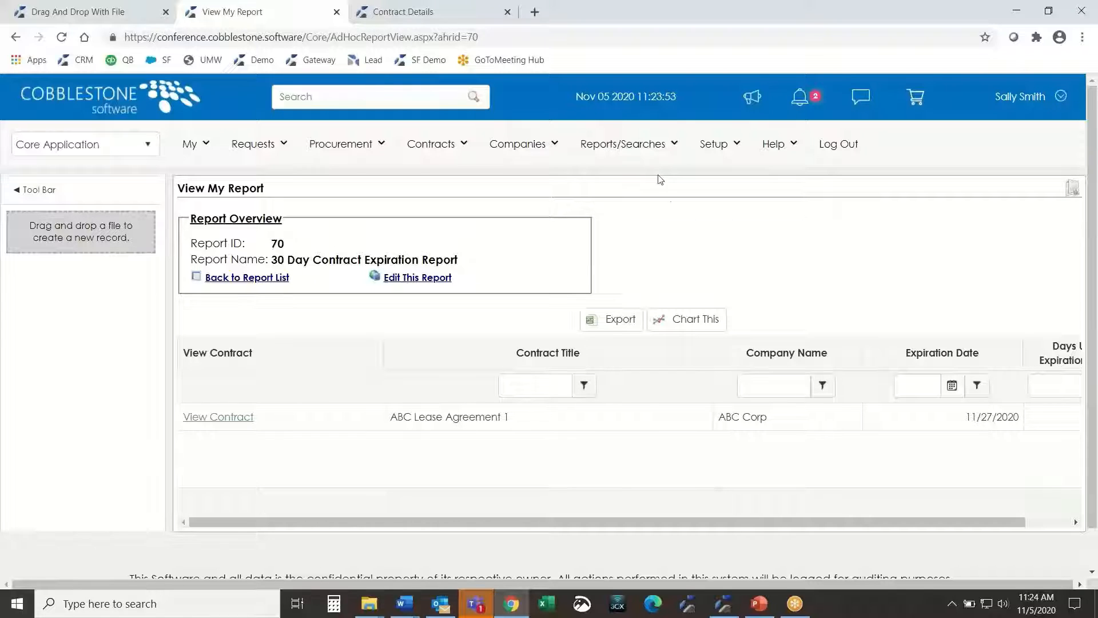
pyautogui.moveTo(663, 150)
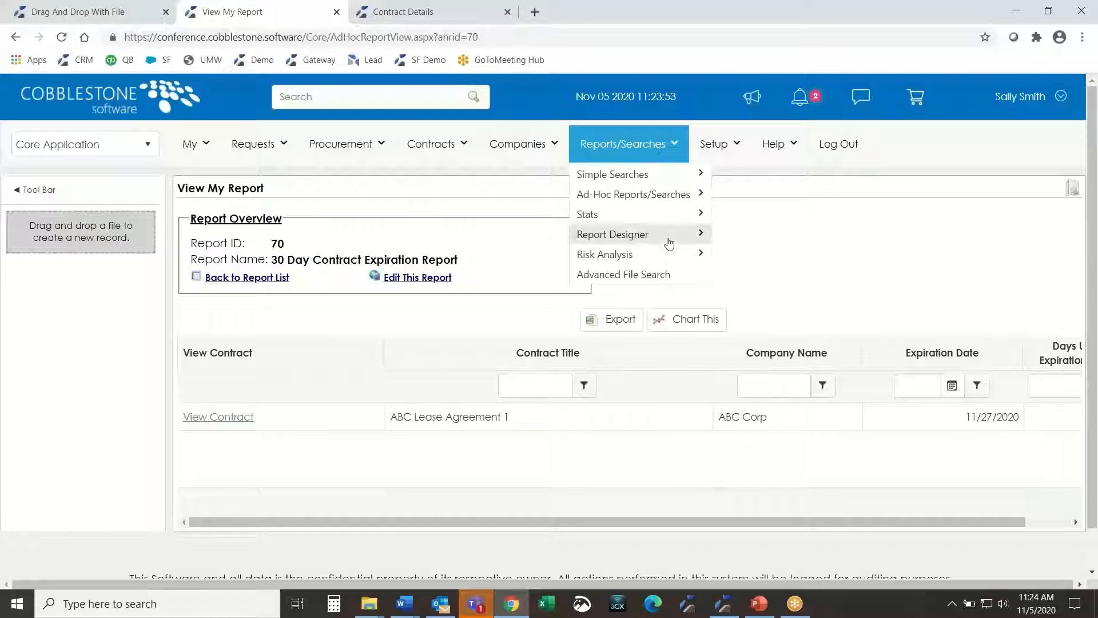
pyautogui.moveTo(687, 234)
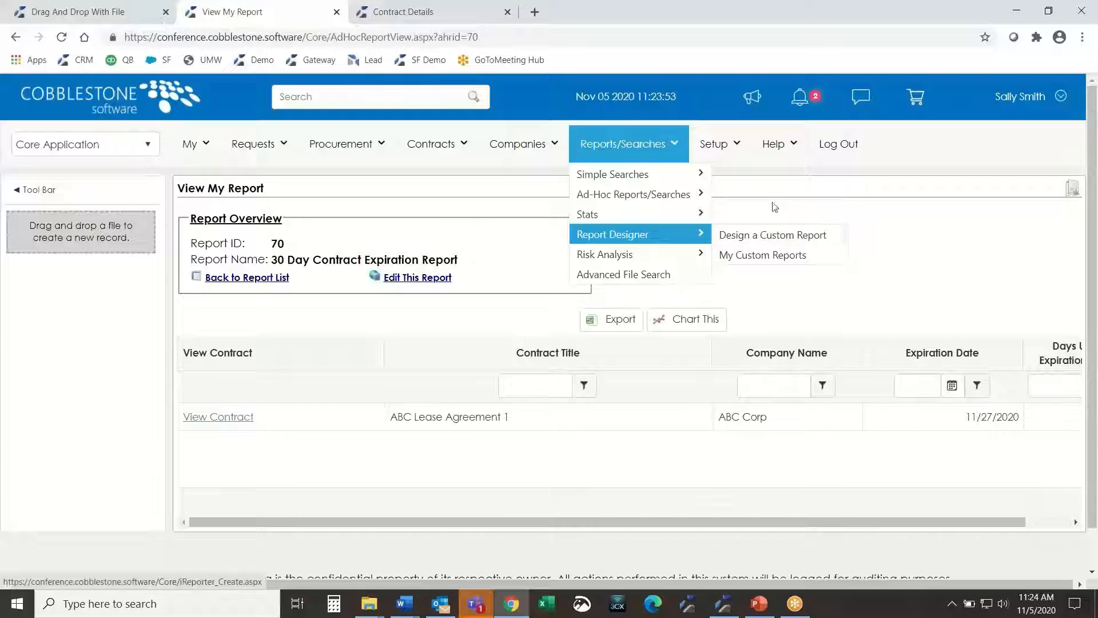
# Step: Go to the dashboards page and display the Year Analysis graphical dashboard
pyautogui.moveTo(194, 145)
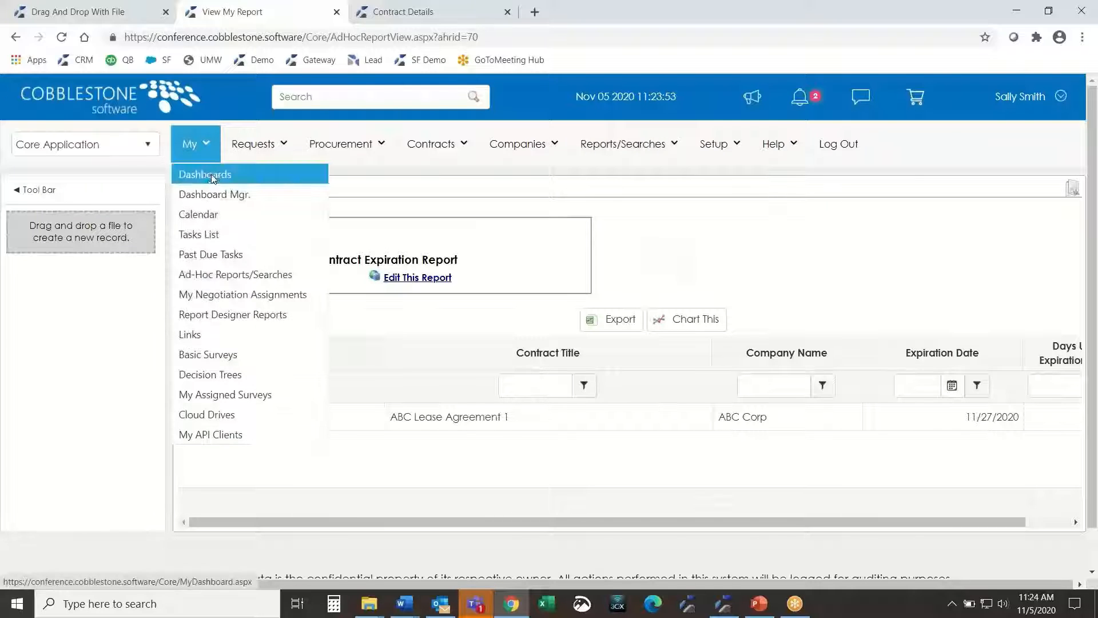
pyautogui.click(277, 182)
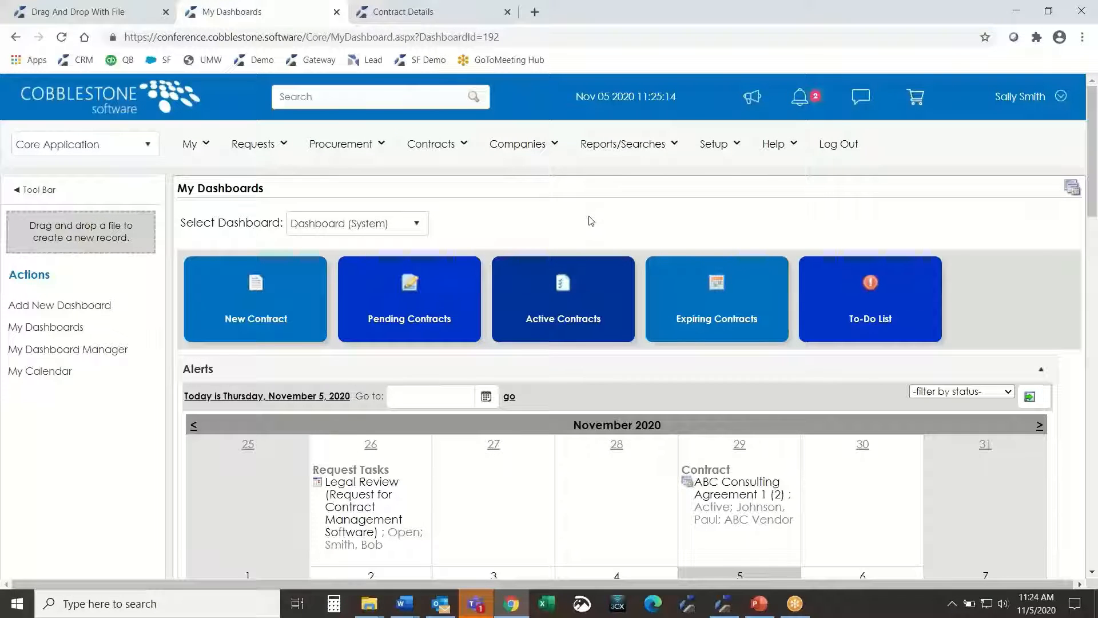
pyautogui.click(348, 224)
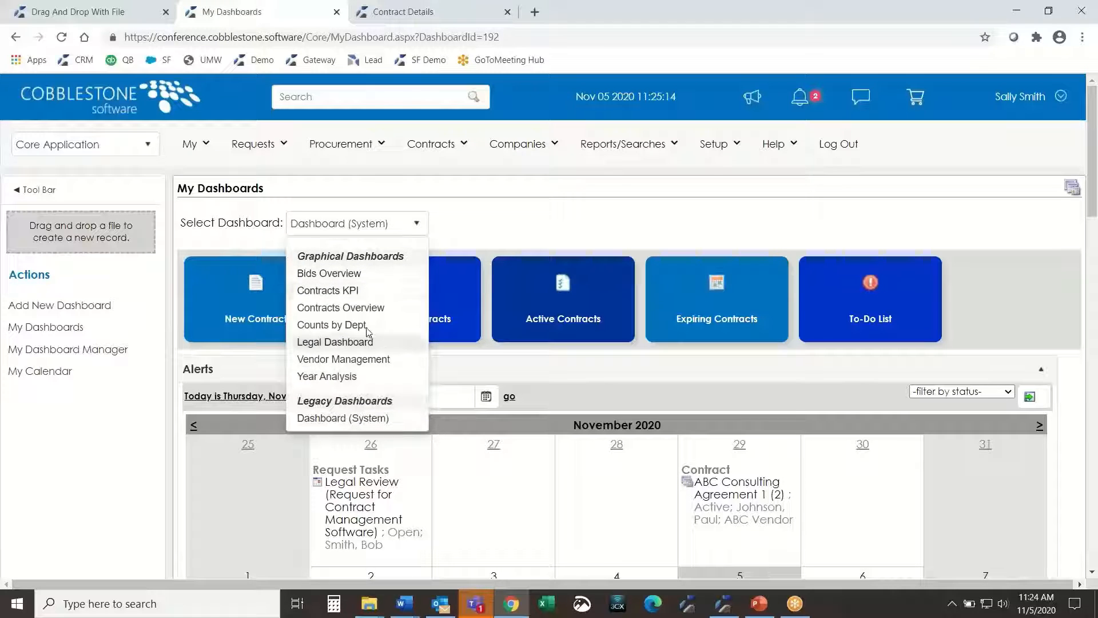
pyautogui.click(357, 378)
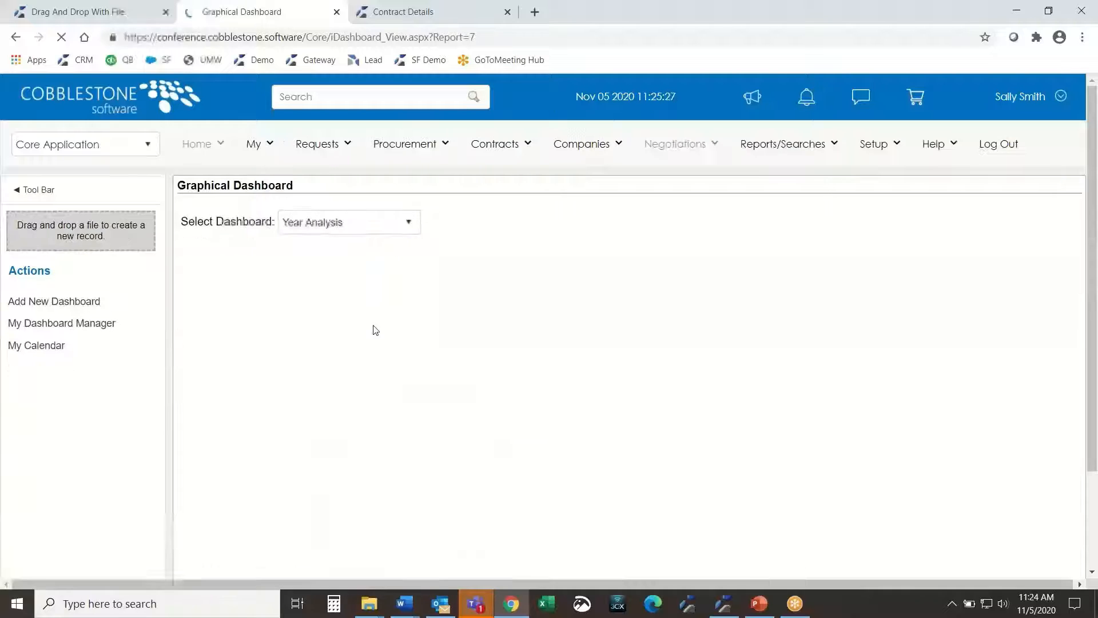